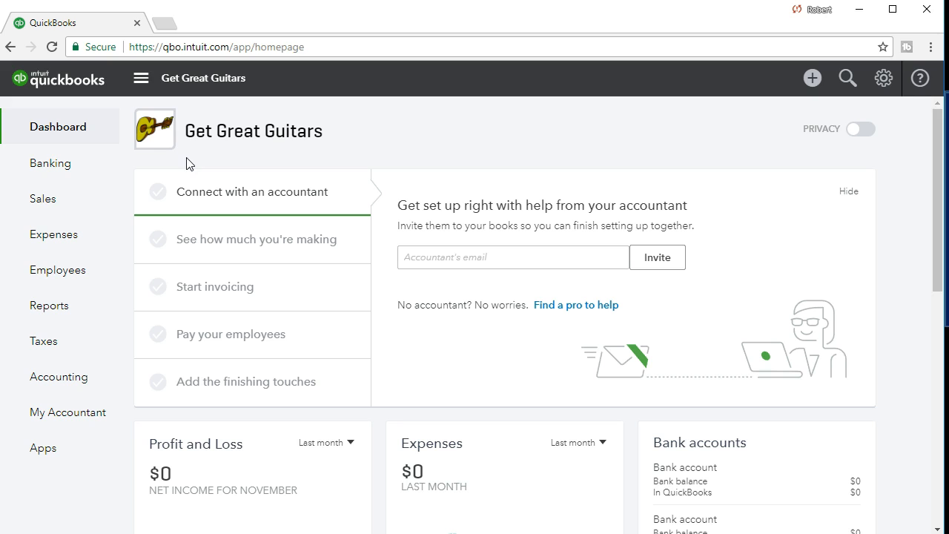
pyautogui.click(62, 213)
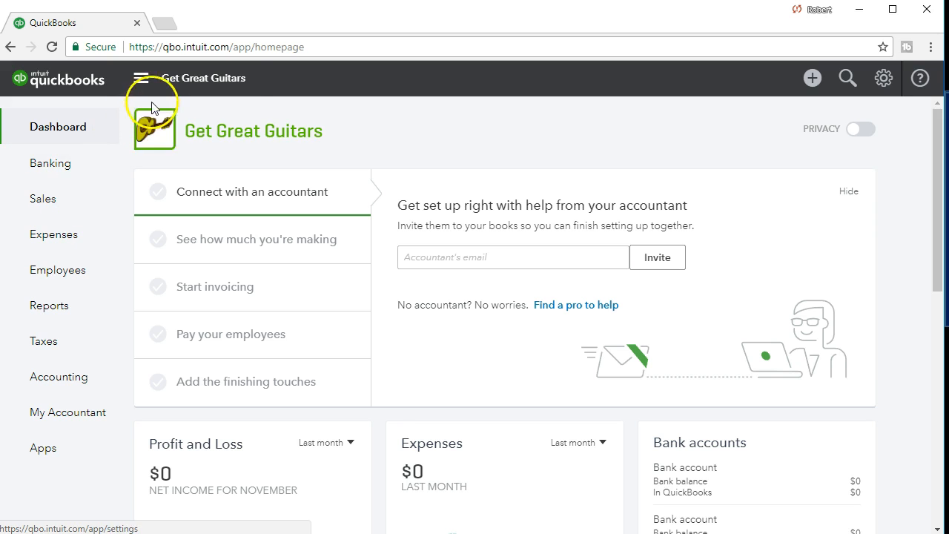
pyautogui.click(159, 83)
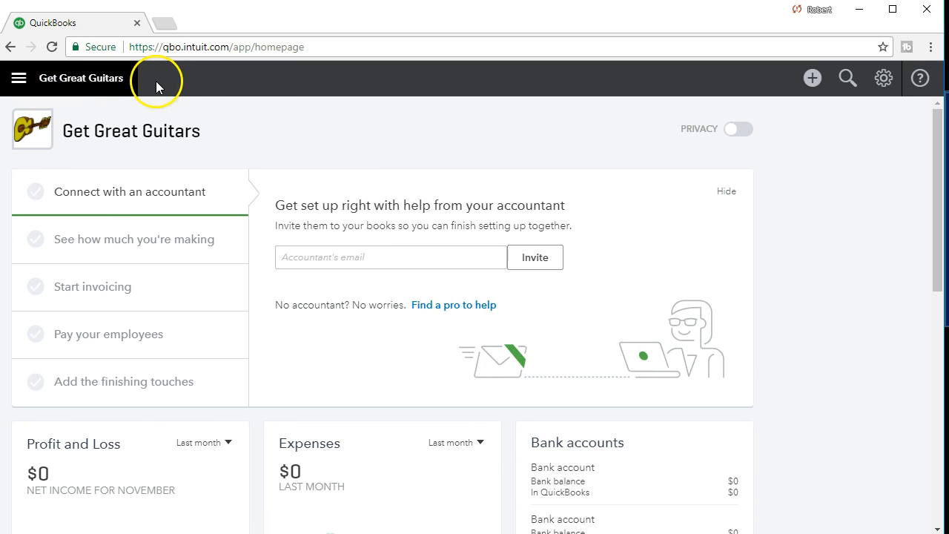
pyautogui.click(104, 84)
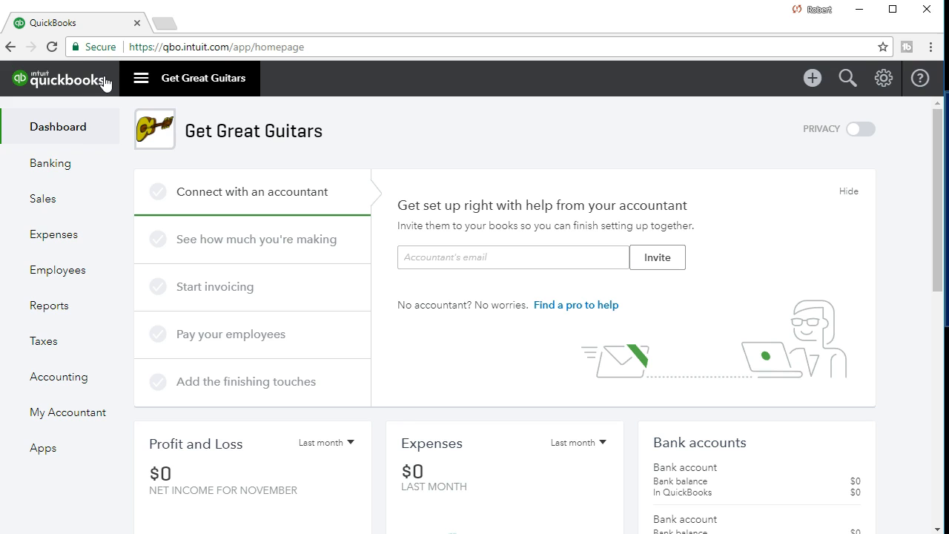
# Step: Open the Customers page under Sales and start importing customers from a file
pyautogui.click(57, 206)
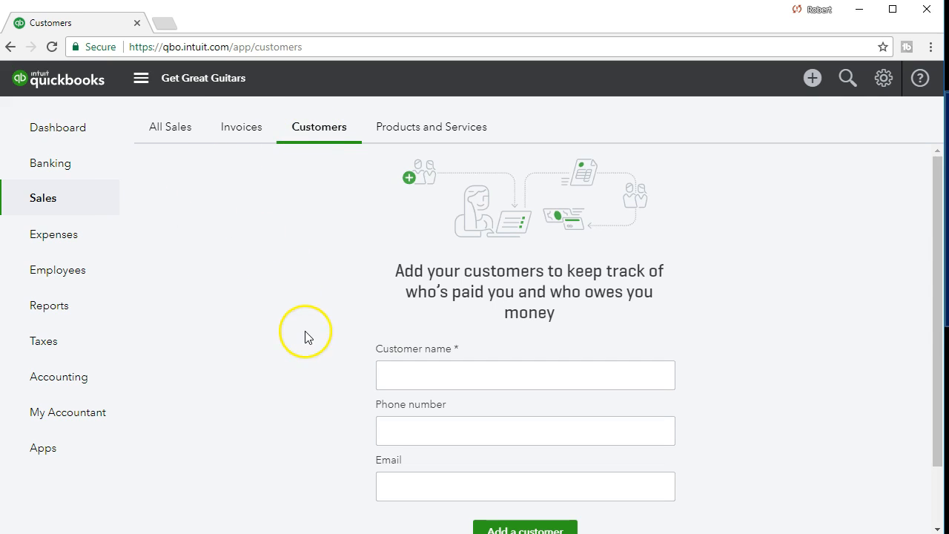
pyautogui.scroll(-1, 306, 337)
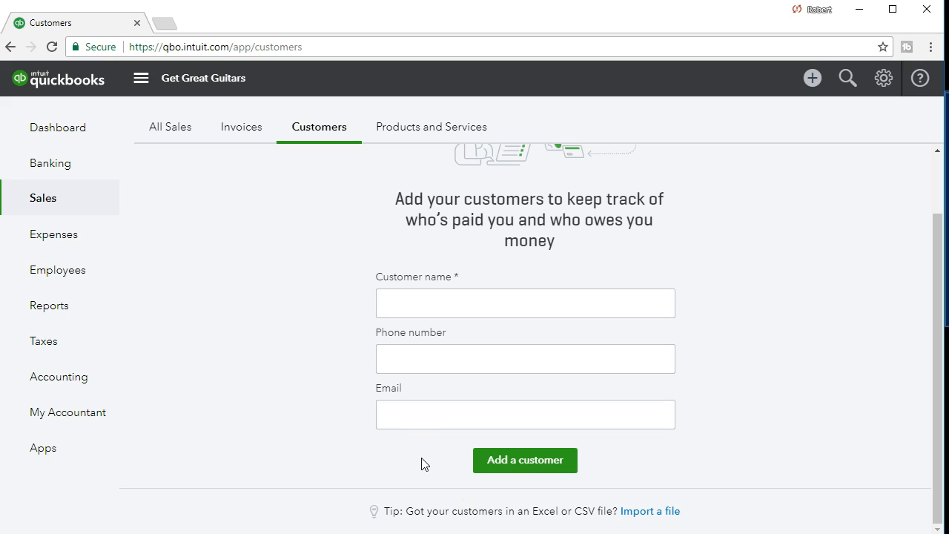
pyautogui.click(650, 511)
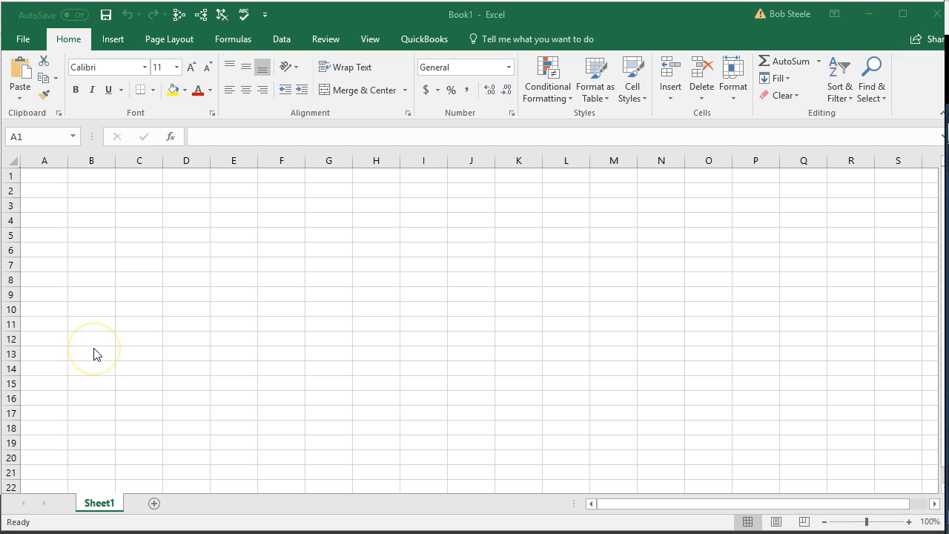
# Step: Switch to the blank Excel workbook and enlarge the sheet view to 170%
pyautogui.click(93, 350)
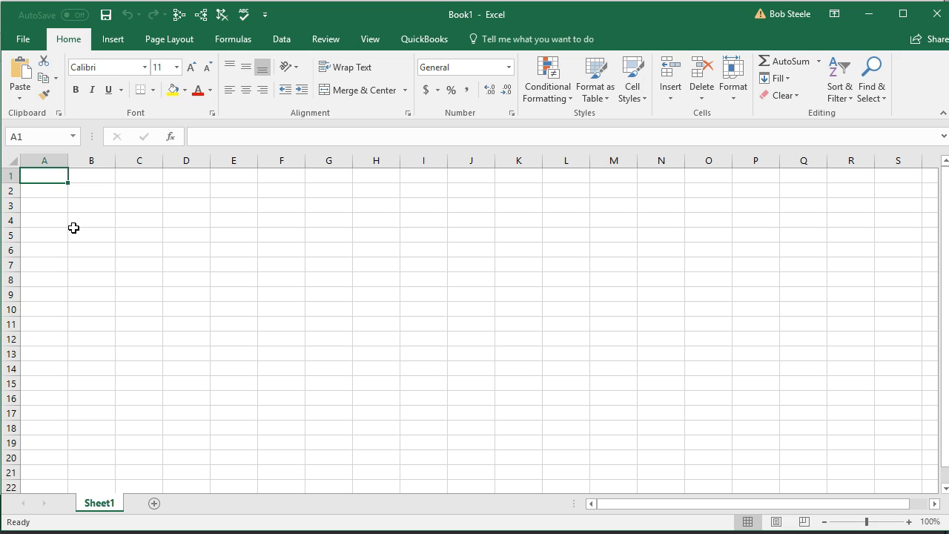
pyautogui.click(870, 15)
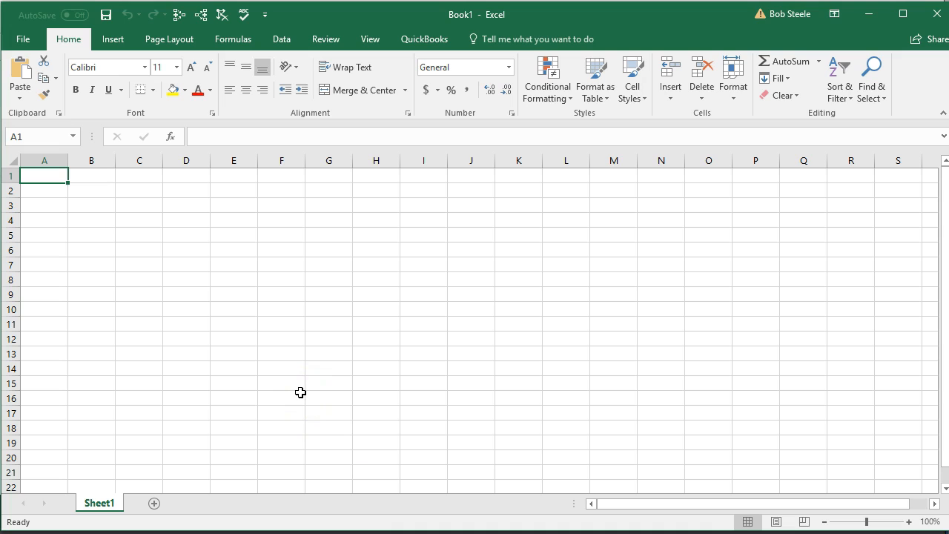
pyautogui.click(910, 523)
pyautogui.click(910, 522)
pyautogui.click(910, 523)
pyautogui.click(910, 523)
pyautogui.click(911, 522)
pyautogui.click(910, 522)
pyautogui.click(910, 522)
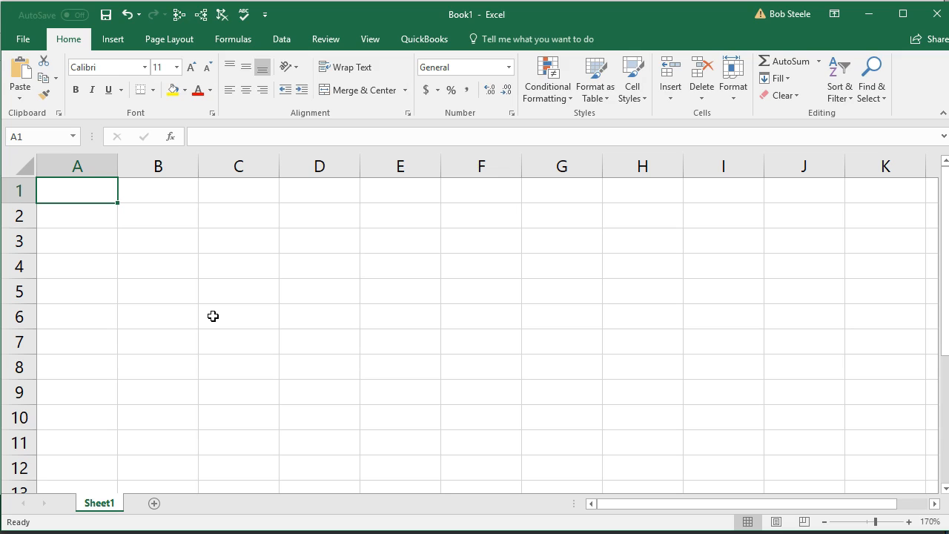
# Step: Enter the column headings Name in A1 and Company in B1
pyautogui.write('Name')
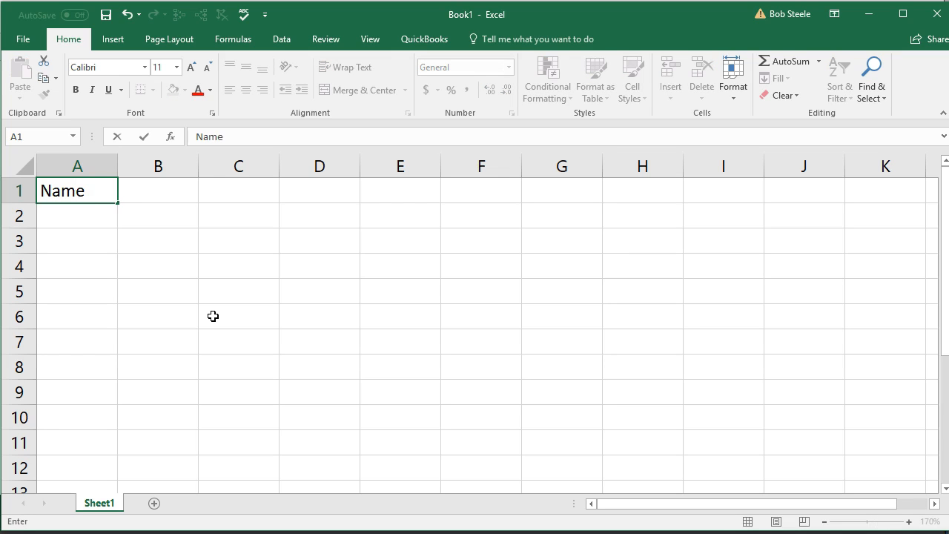
pyautogui.press('Tab')
pyautogui.write('Coma')
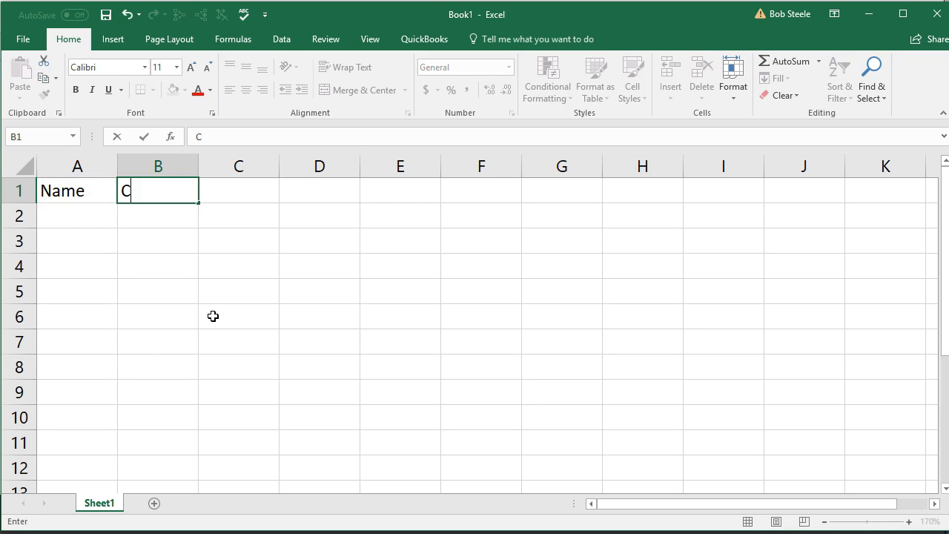
pyautogui.press('BackSpace')
pyautogui.write('pany')
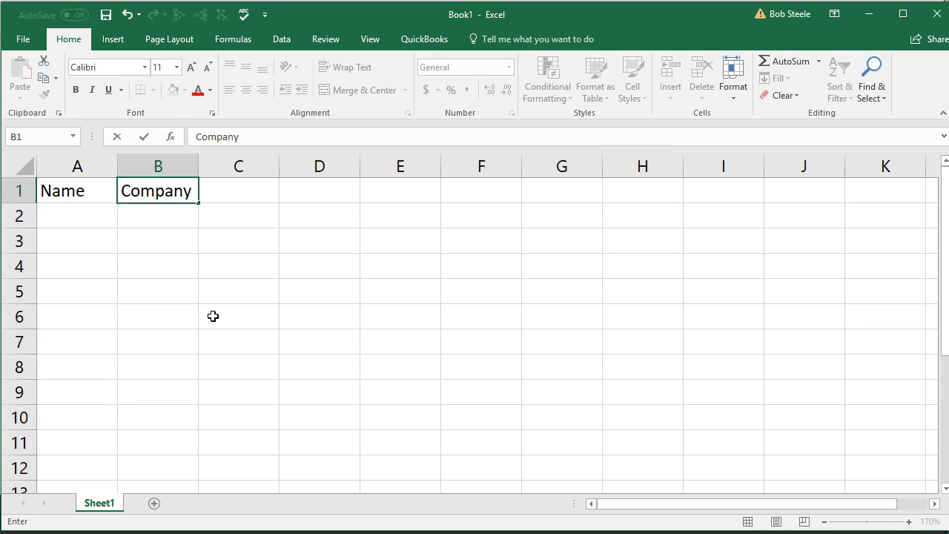
pyautogui.press('Tab')
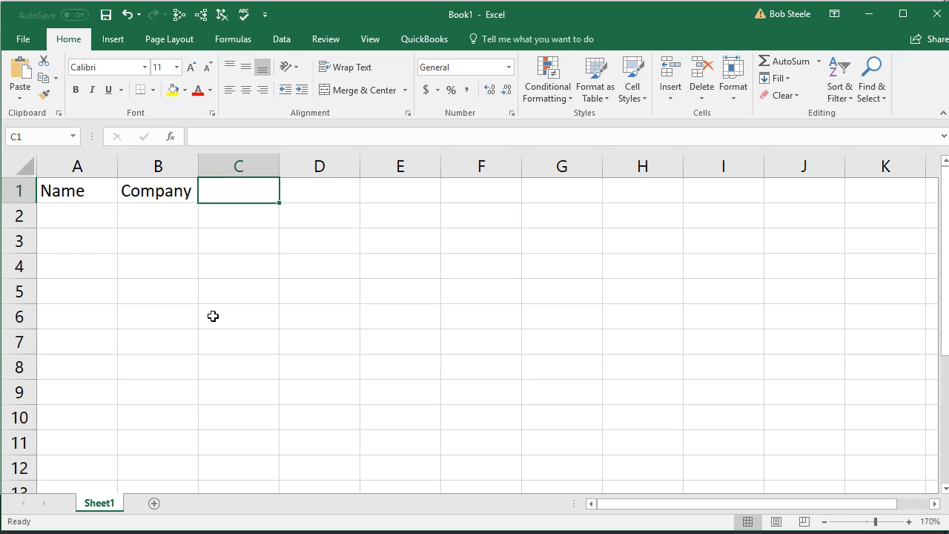
# Step: Enter the column headings Customer Balance in C1 and Opening Balance in D1
pyautogui.write('D')
pyautogui.press('BackSpace')
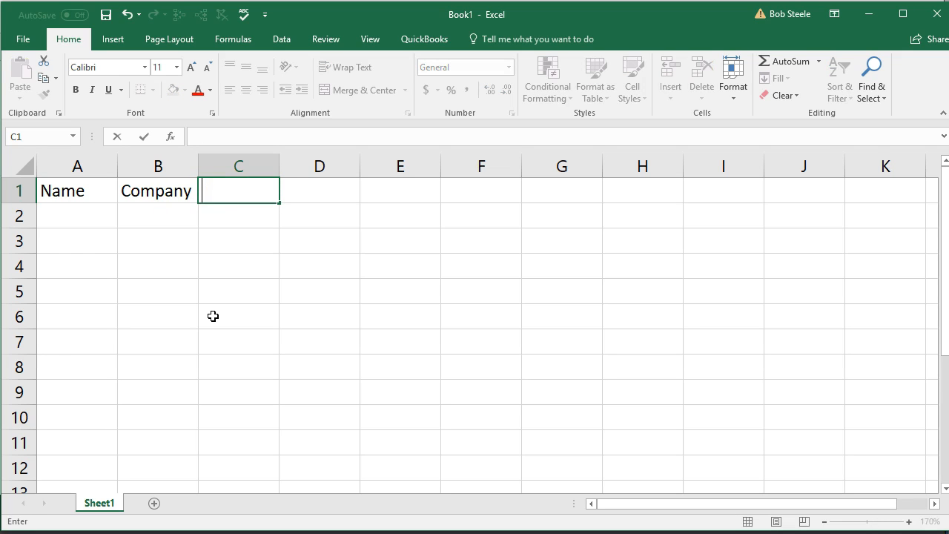
pyautogui.write('Customer B')
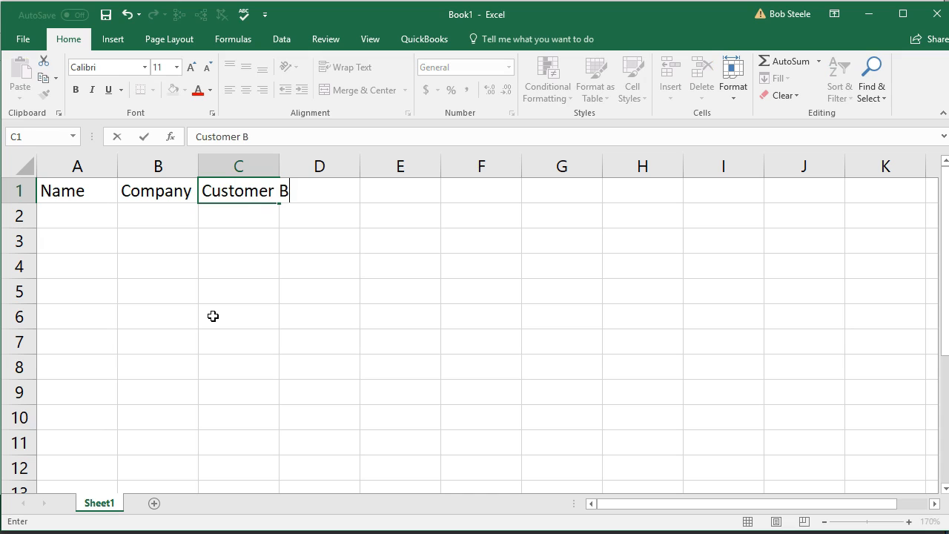
pyautogui.write('alance')
pyautogui.press('Tab')
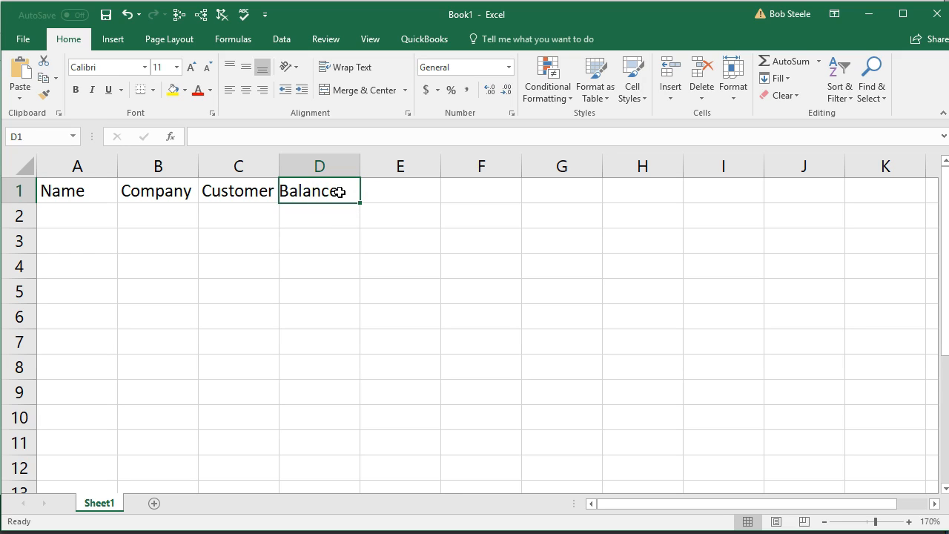
pyautogui.write('O')
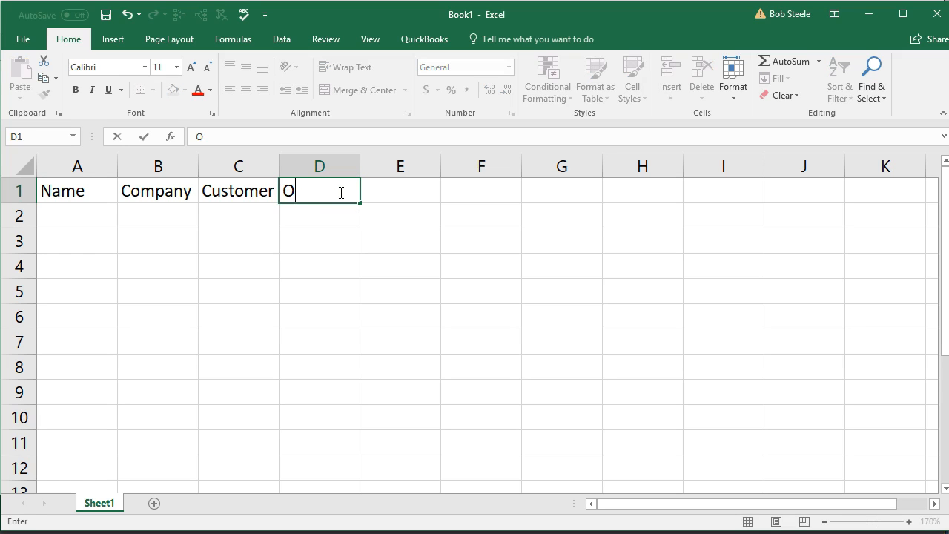
pyautogui.write('pening Balance')
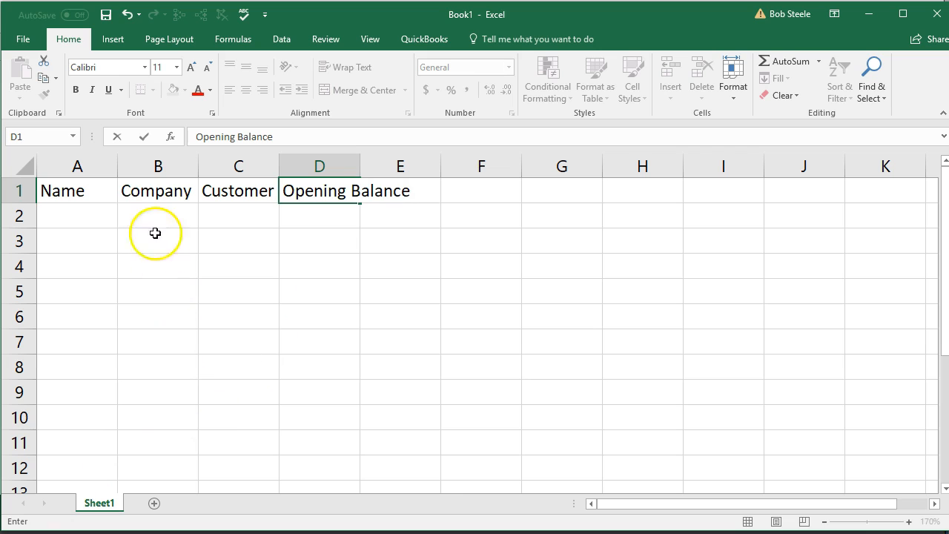
# Step: Autofit columns A to E to the width of their headings
pyautogui.click(85, 172)
pyautogui.moveTo(85, 173); pyautogui.dragTo(364, 176)
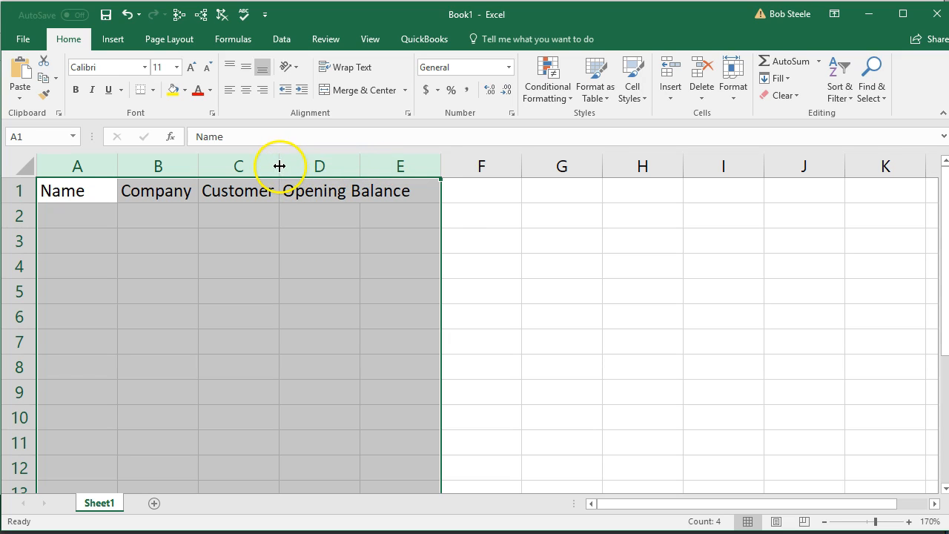
pyautogui.doubleClick(202, 165)
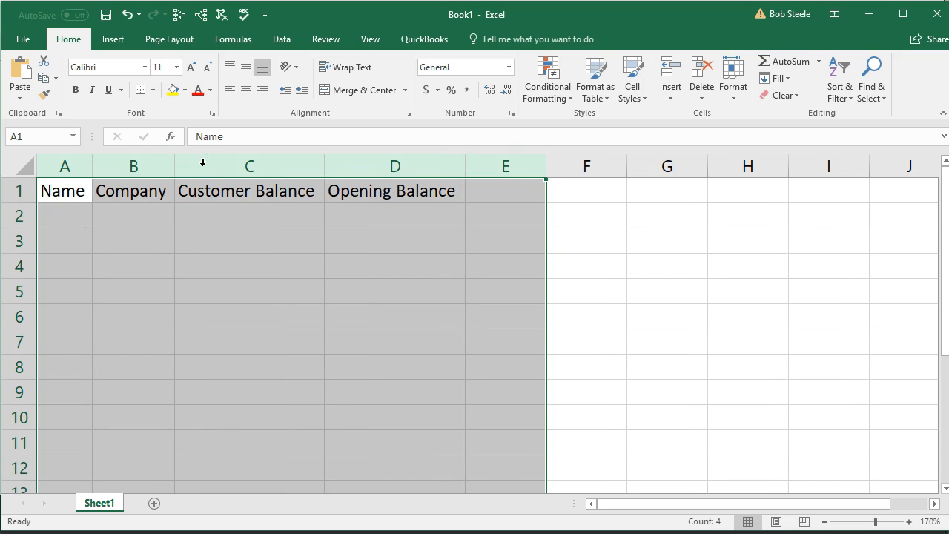
pyautogui.click(211, 236)
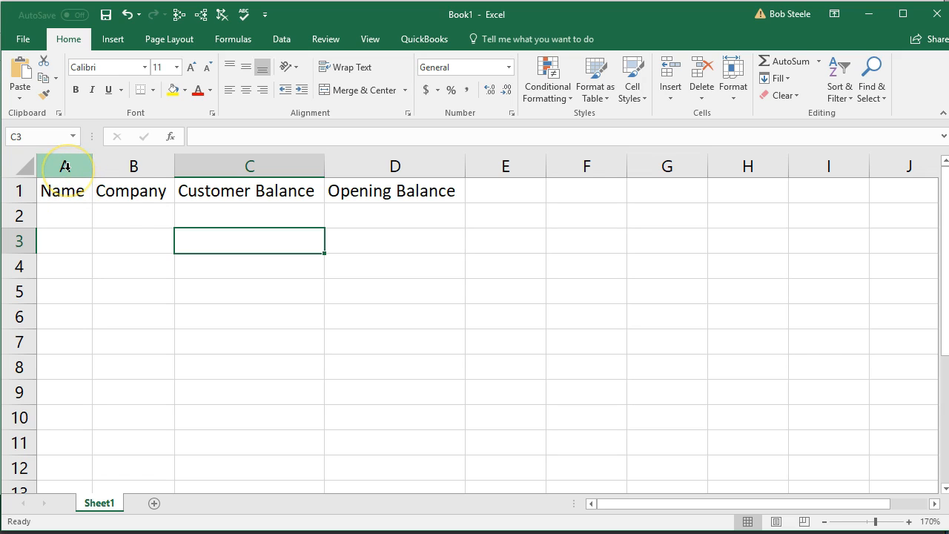
# Step: Widen the Name and Company columns together to an equal width with room for longer entries
pyautogui.moveTo(65, 166); pyautogui.dragTo(98, 174)
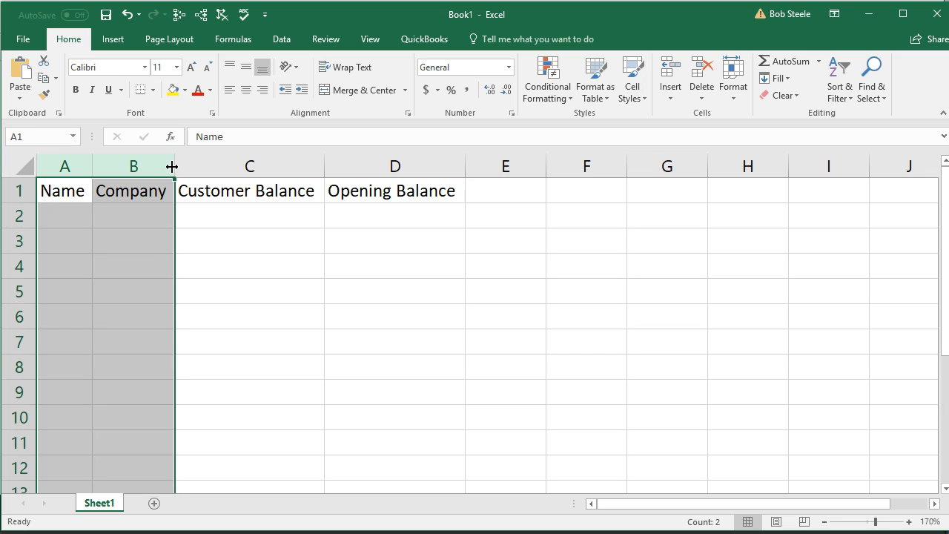
pyautogui.moveTo(173, 166); pyautogui.dragTo(225, 163)
pyautogui.moveTo(251, 163); pyautogui.dragTo(251, 163)
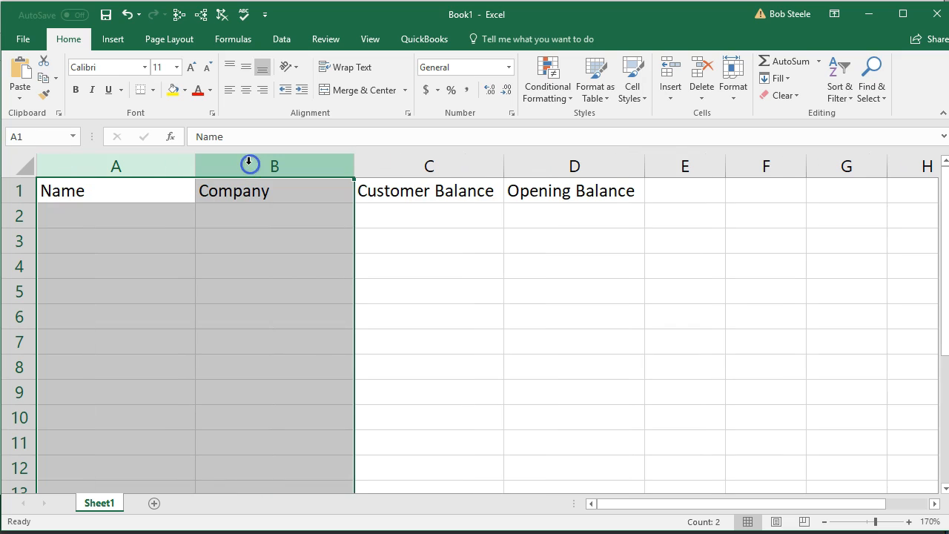
pyautogui.moveTo(355, 163); pyautogui.dragTo(367, 162)
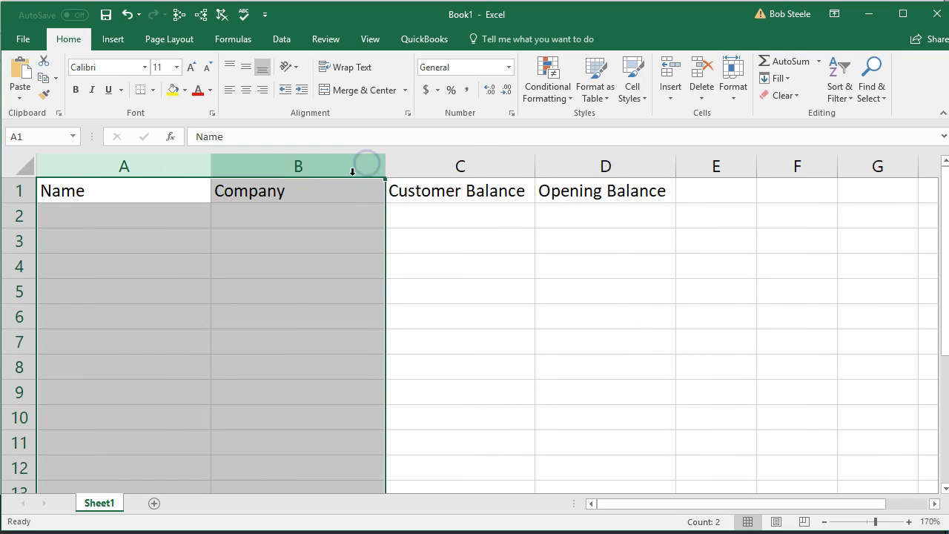
pyautogui.click(327, 244)
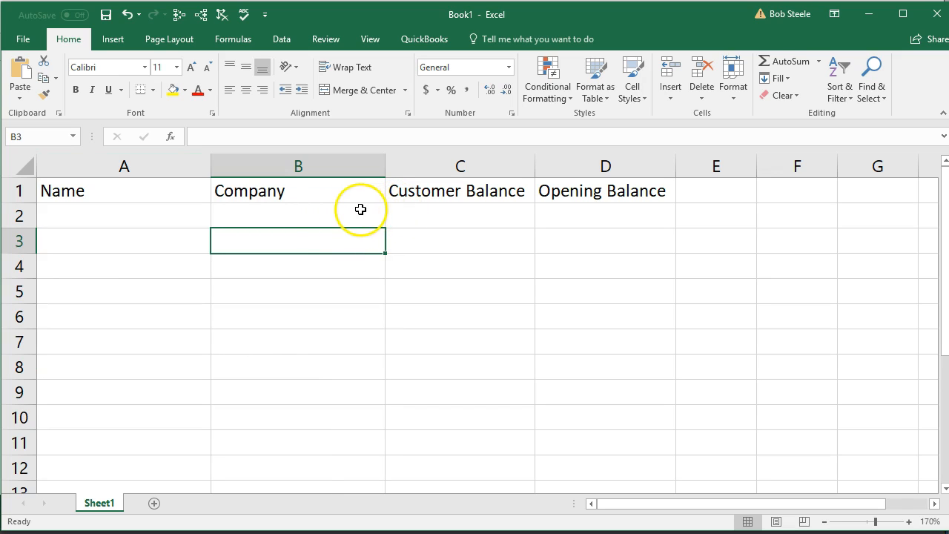
# Step: Make the headings in A1:D1 bold and center them
pyautogui.click(185, 193)
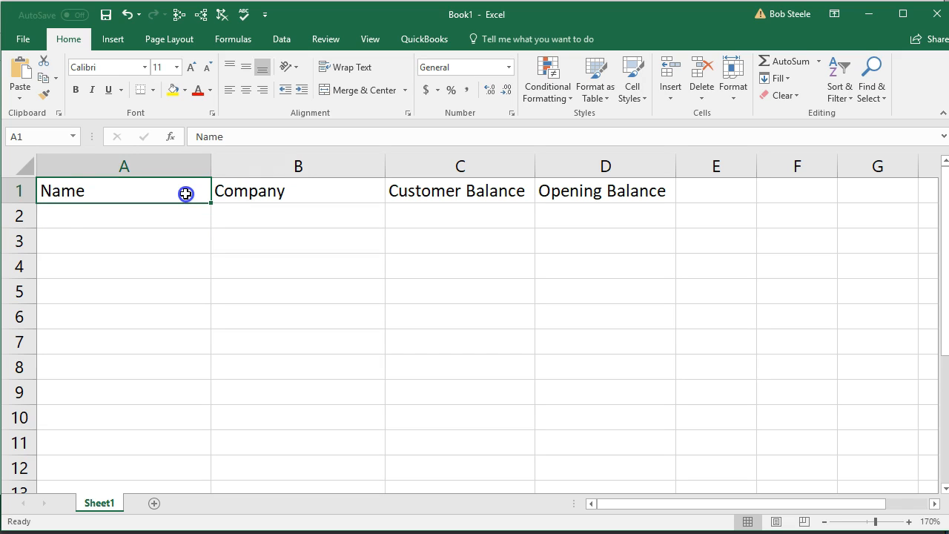
pyautogui.moveTo(185, 194); pyautogui.dragTo(549, 191)
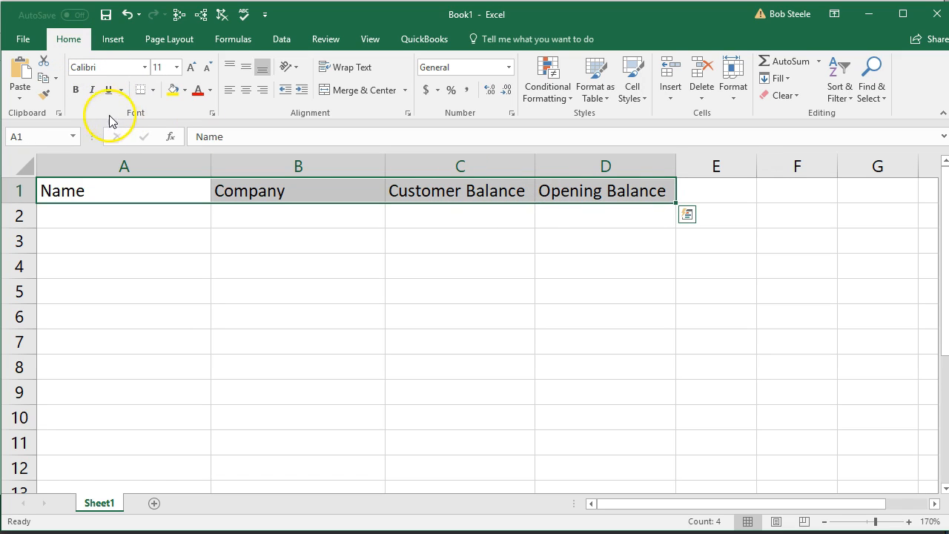
pyautogui.click(75, 90)
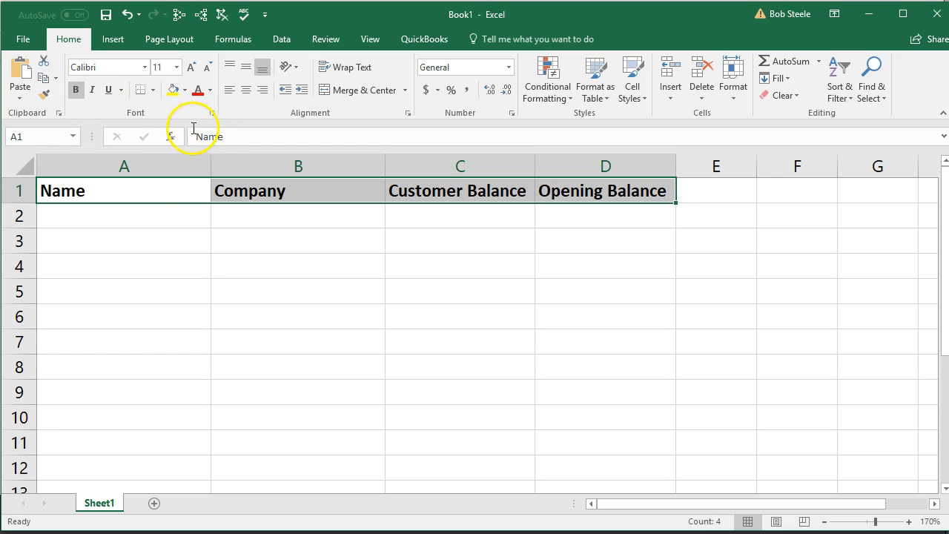
pyautogui.click(246, 90)
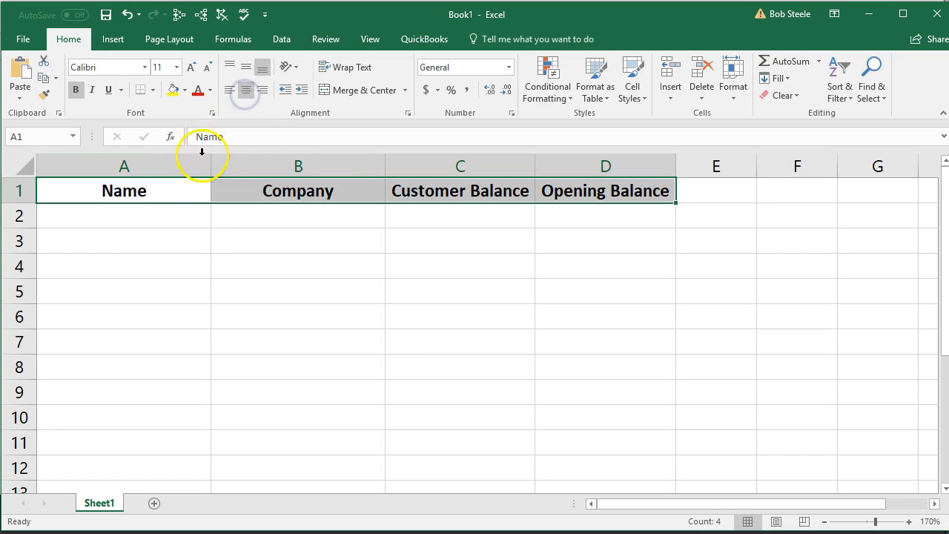
# Step: Enter Anderson Guitars as the first customer name in A2
pyautogui.click(125, 209)
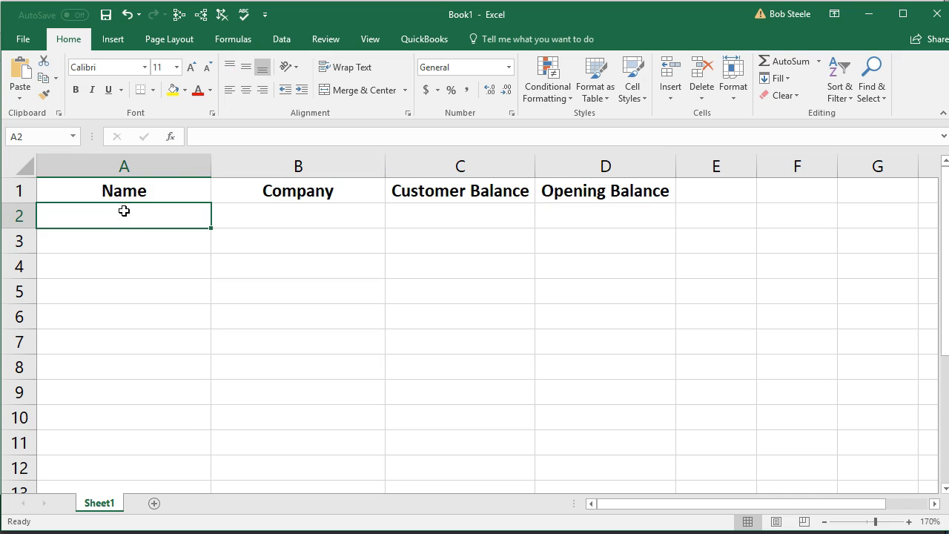
pyautogui.write('Anderson Gui')
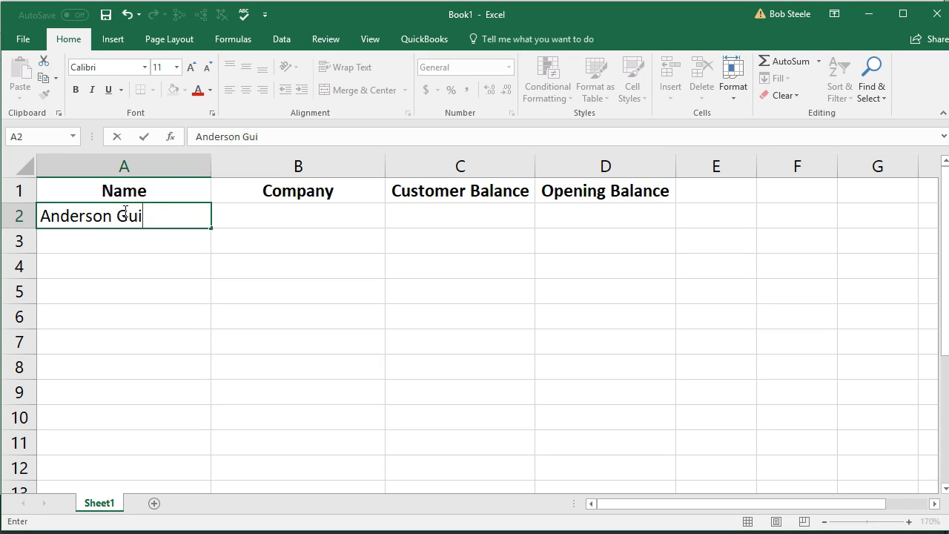
pyautogui.write('tars')
pyautogui.press('Tab')
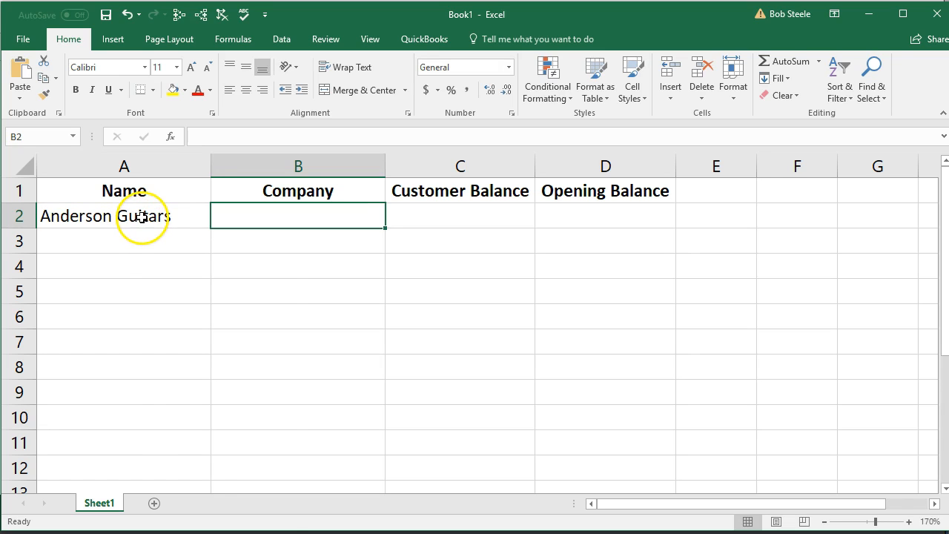
# Step: Copy the customer name from A2 into the Company cell B2
pyautogui.rightClick(141, 216)
pyautogui.click(162, 243)
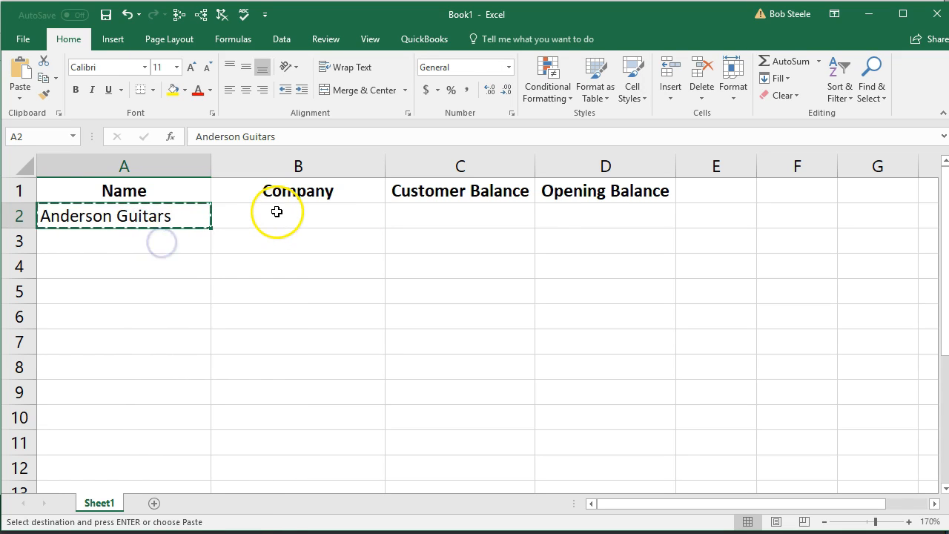
pyautogui.rightClick(184, 215)
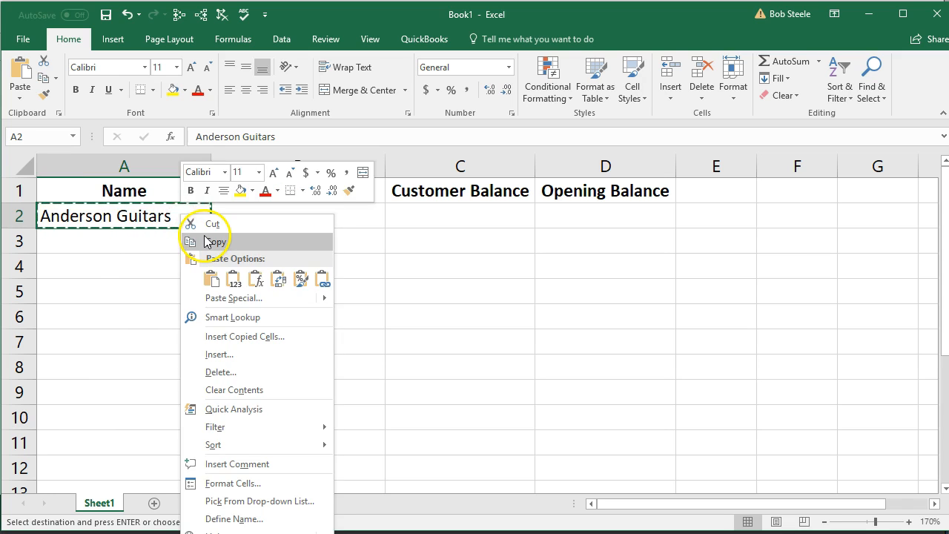
pyautogui.click(206, 235)
pyautogui.click(264, 214)
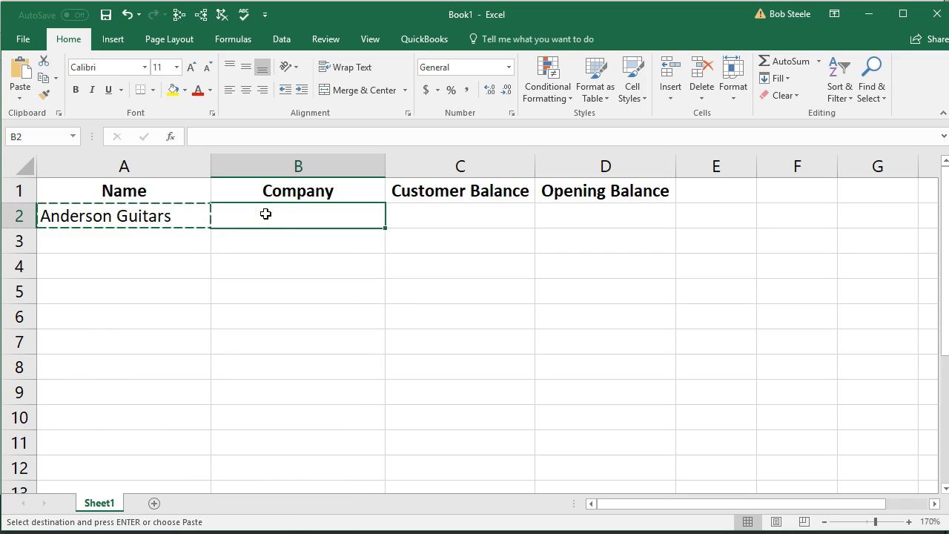
pyautogui.rightClick(265, 213)
pyautogui.click(295, 274)
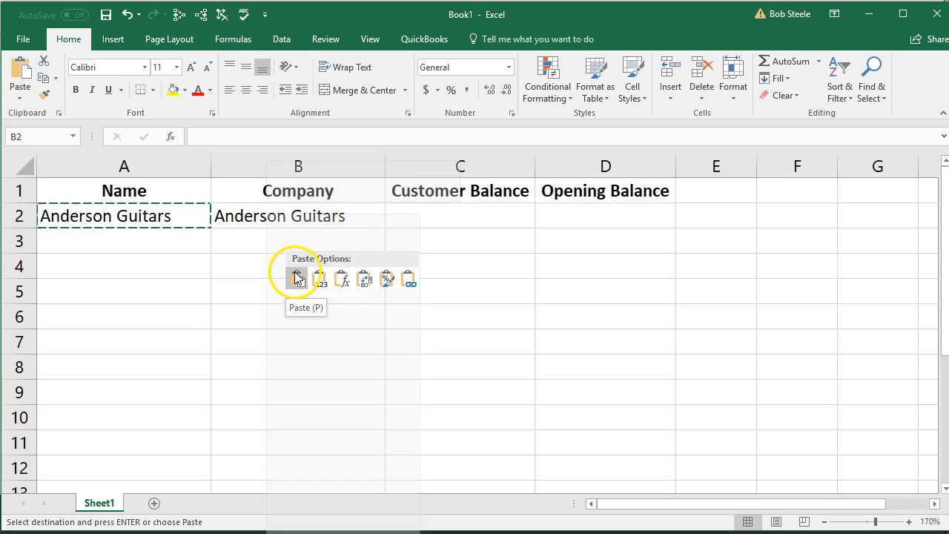
# Step: Enter 5000 as the customer balance for Anderson Guitars in C2
pyautogui.press('Tab')
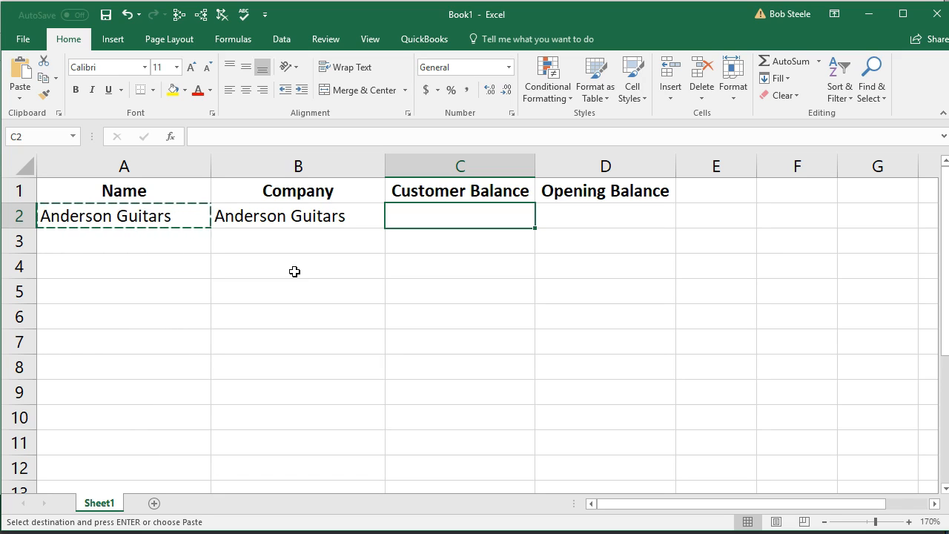
pyautogui.press('Escape')
pyautogui.write('5')
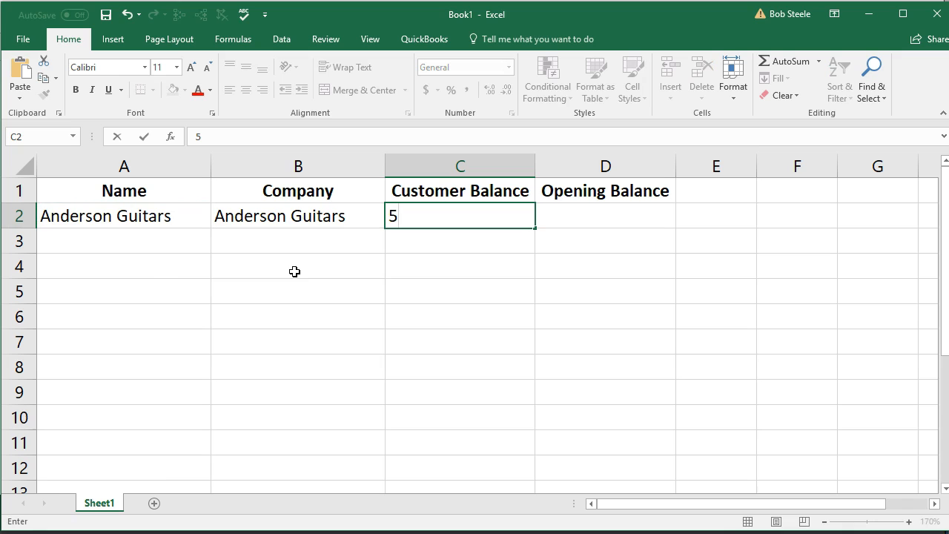
pyautogui.write('000')
pyautogui.press('Tab')
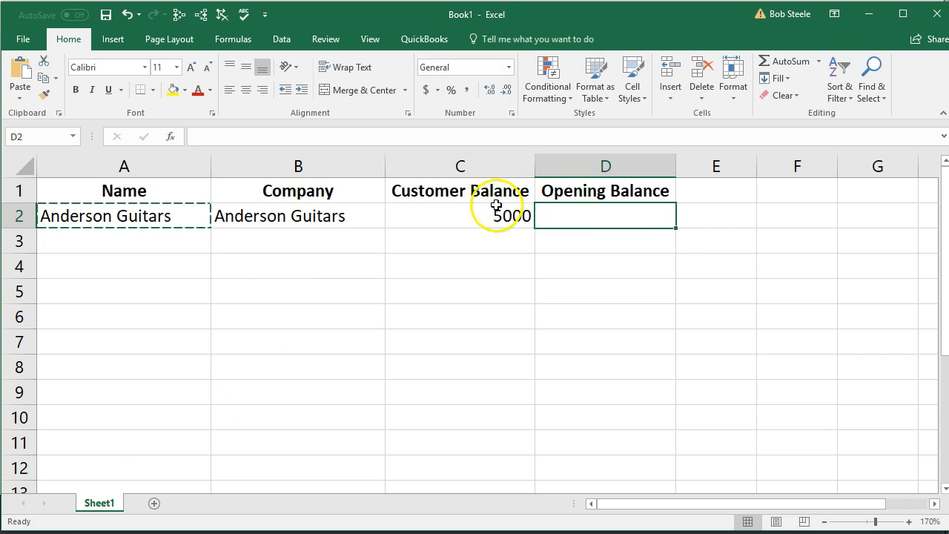
# Step: Format column C as Currency with two decimal places, no symbol and negative numbers in black parentheses
pyautogui.click(478, 164)
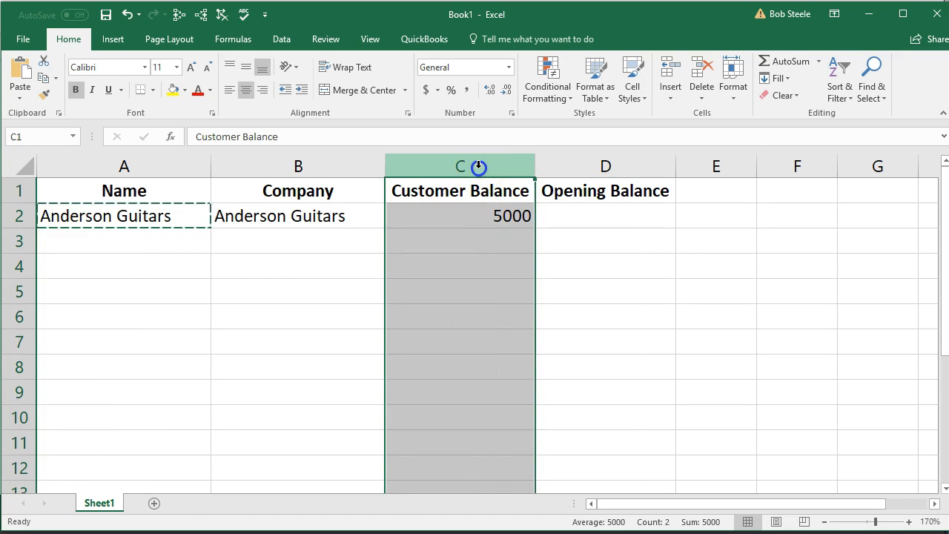
pyautogui.rightClick(458, 249)
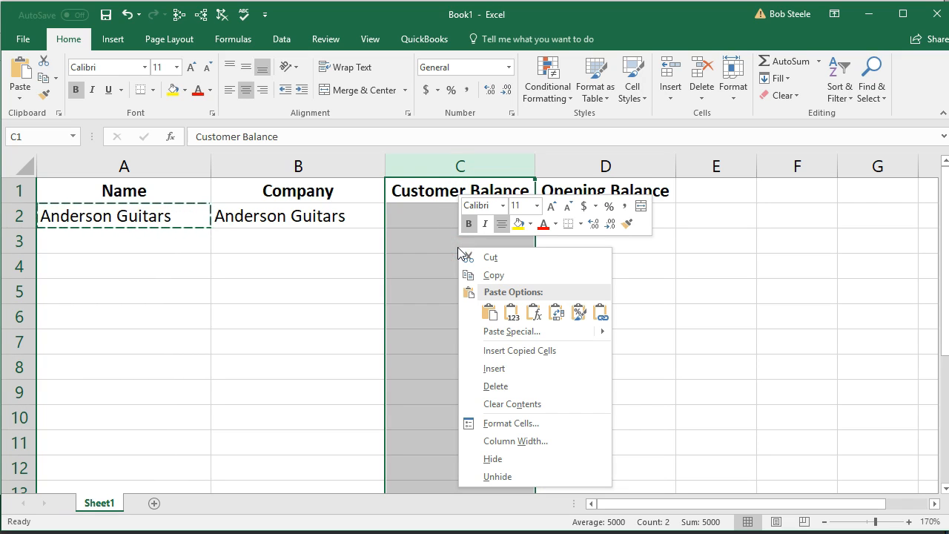
pyautogui.click(509, 427)
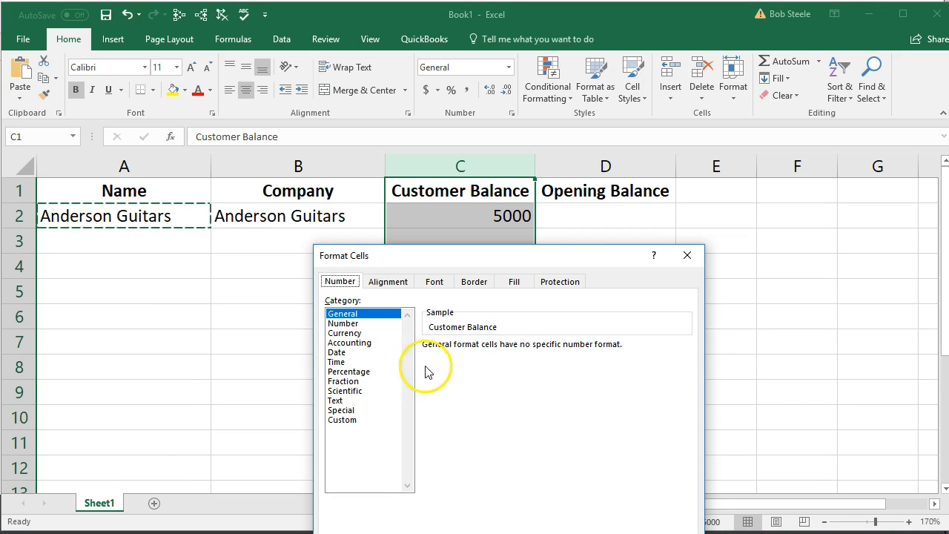
pyautogui.click(365, 334)
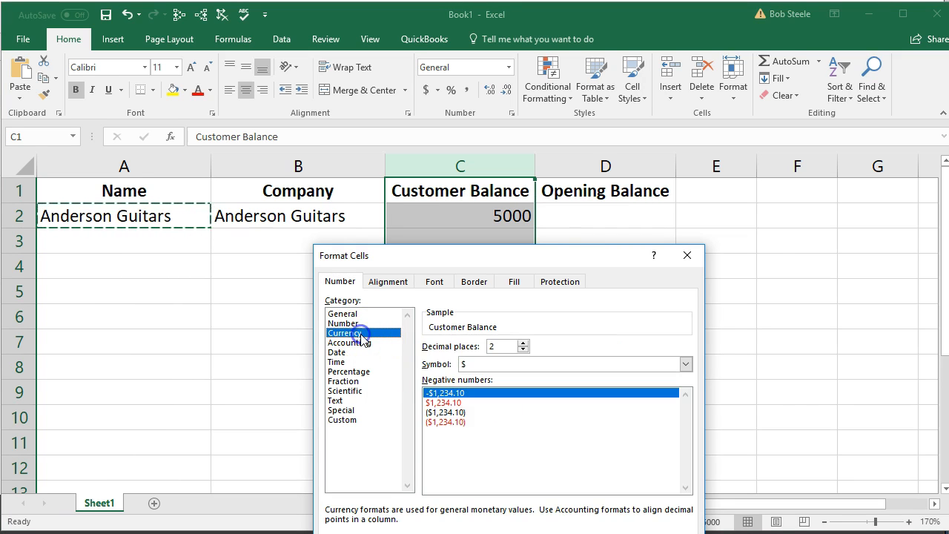
pyautogui.click(439, 413)
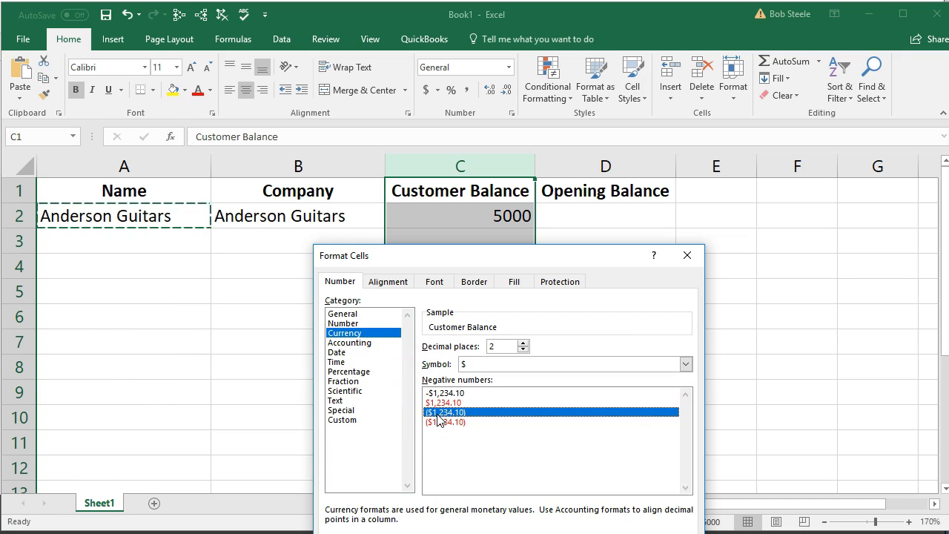
pyautogui.click(493, 365)
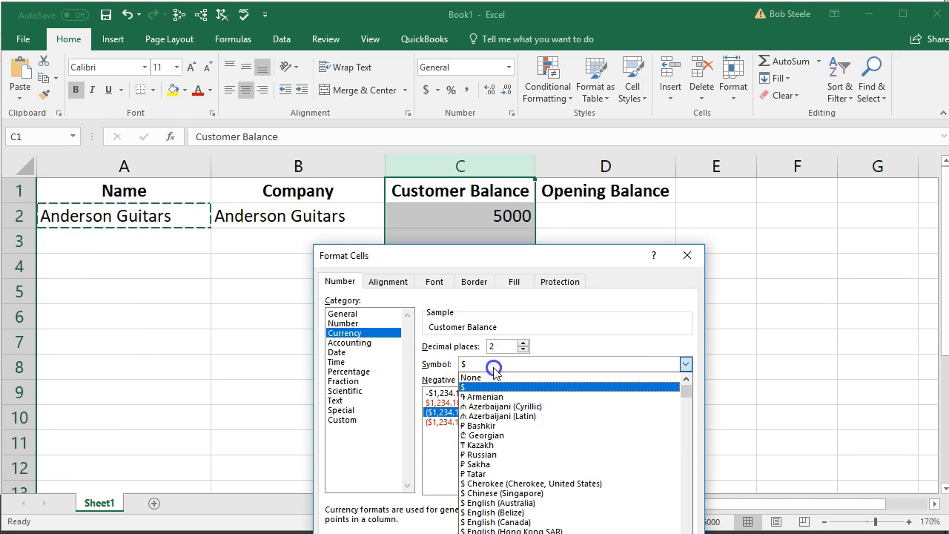
pyautogui.click(495, 379)
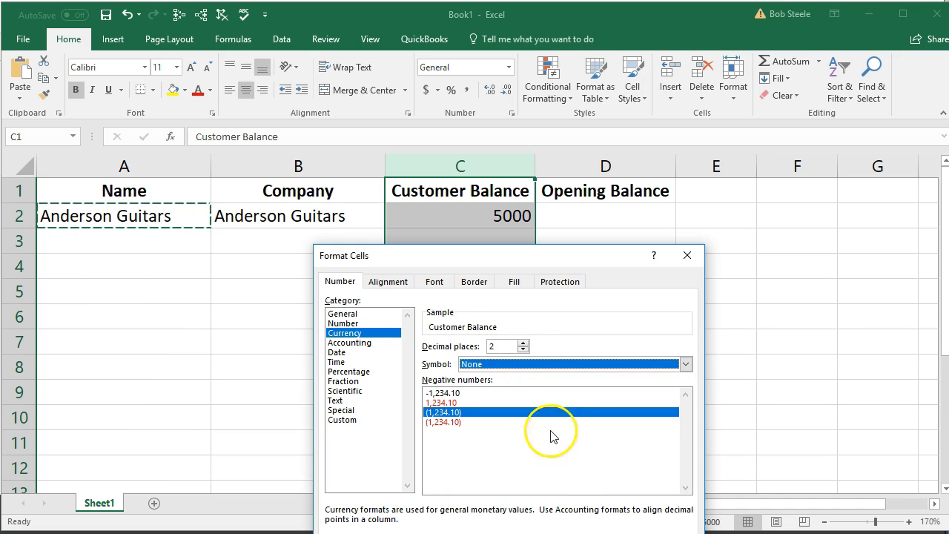
pyautogui.moveTo(548, 260); pyautogui.dragTo(525, 160)
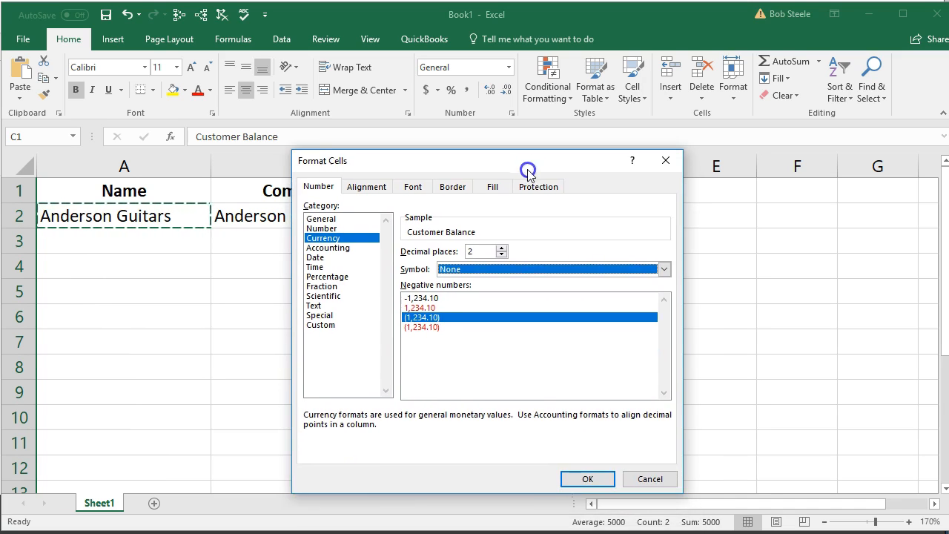
pyautogui.click(587, 474)
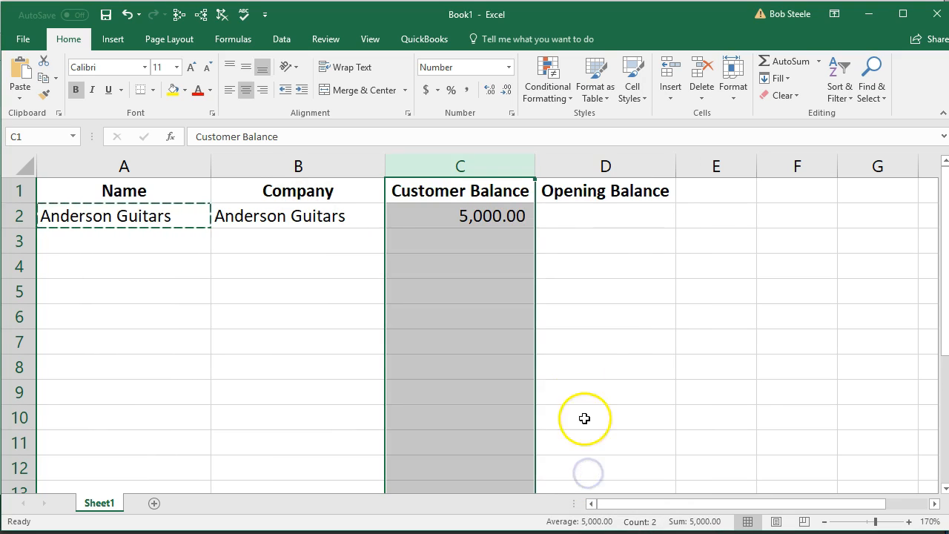
pyautogui.click(570, 365)
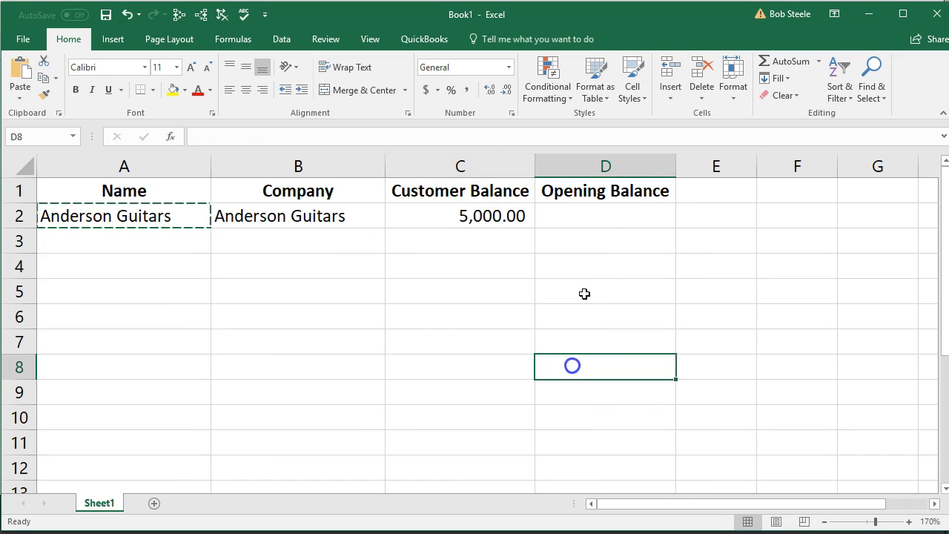
# Step: Extend the D1 heading to "Opening Balance as of Date" and autofit column D to it
pyautogui.doubleClick(630, 193)
pyautogui.press('End')
pyautogui.write('A')
pyautogui.press('BackSpace')
pyautogui.write('as of Dat')
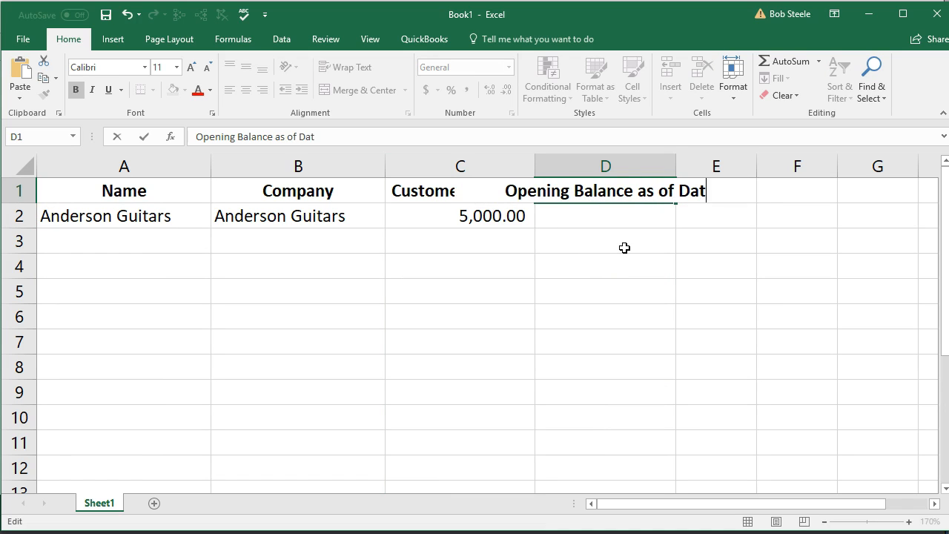
pyautogui.write('e')
pyautogui.press('Return')
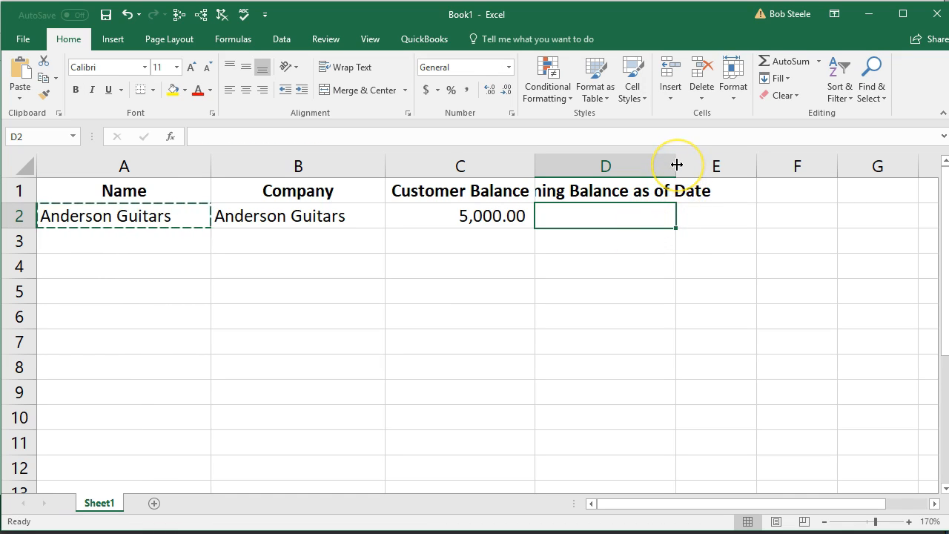
pyautogui.doubleClick(676, 164)
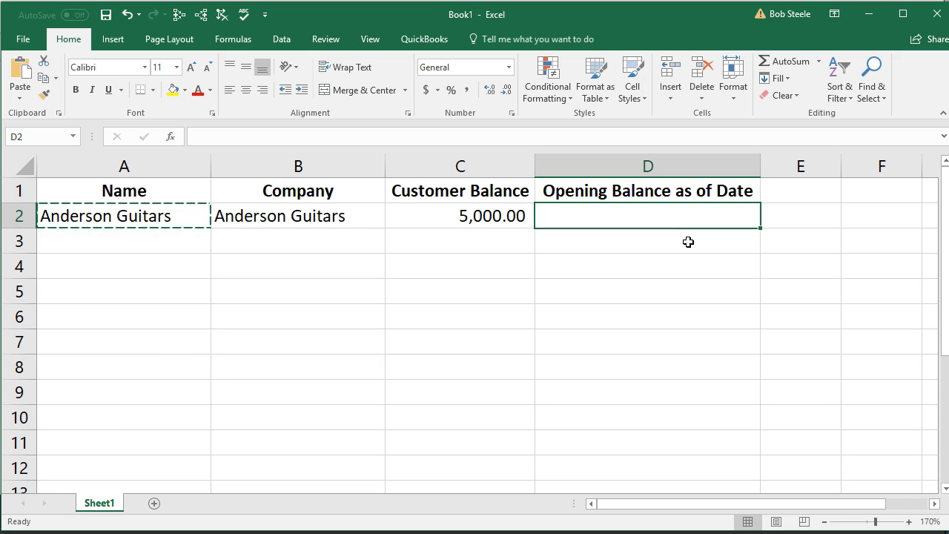
# Step: Enter 12/31/2020 as the opening balance date for Anderson Guitars in D2
pyautogui.write('1')
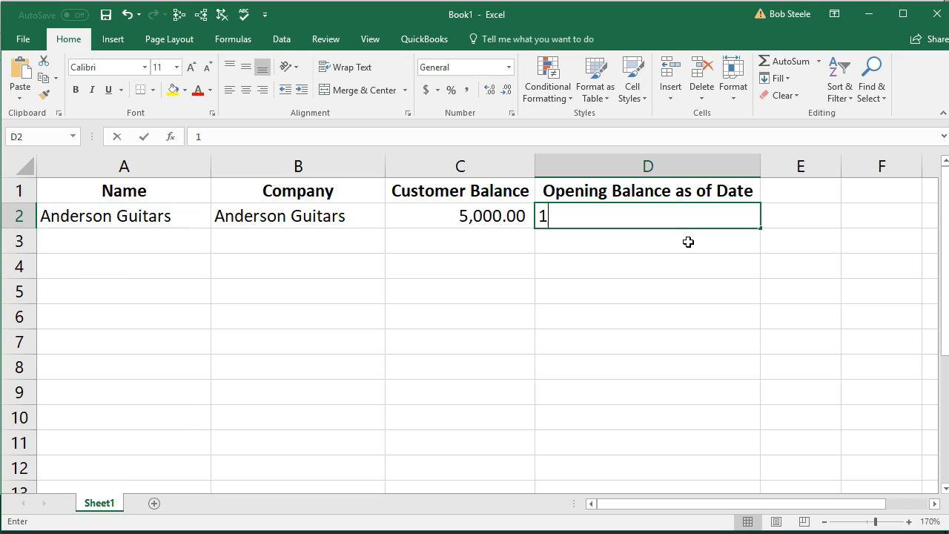
pyautogui.write('2/31')
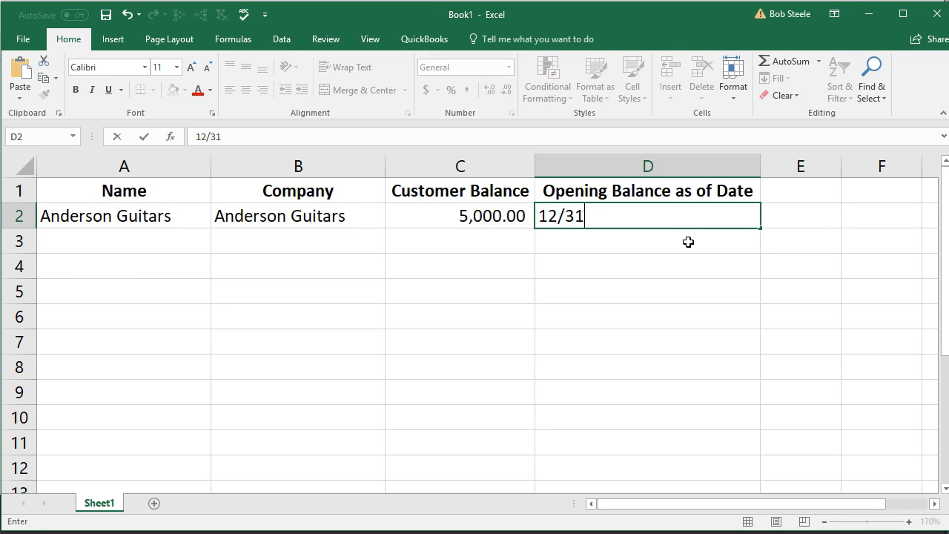
pyautogui.write('/00')
pyautogui.press('Return')
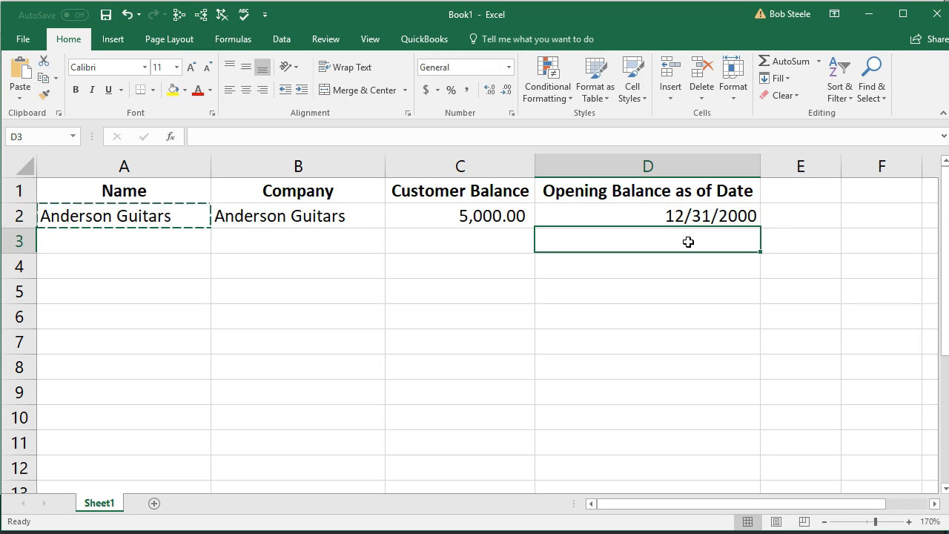
pyautogui.press('Up')
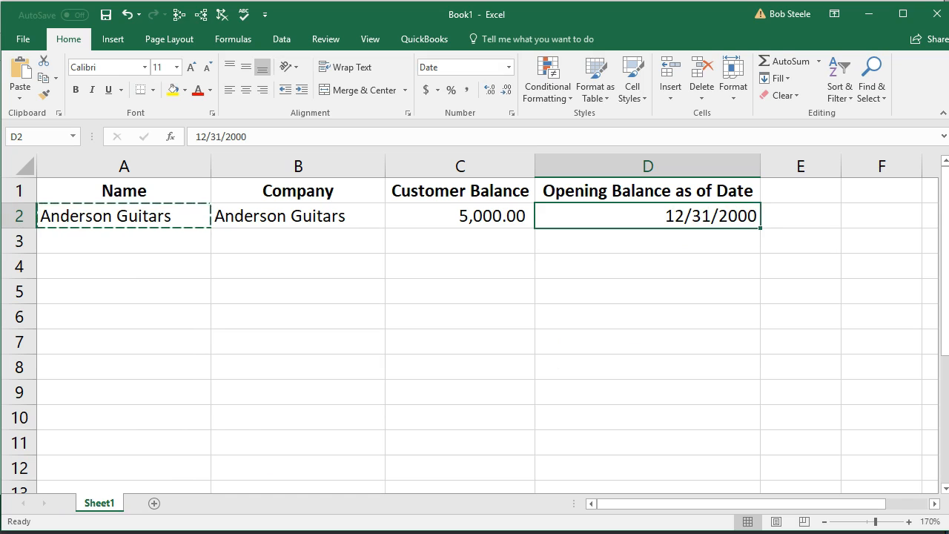
pyautogui.doubleClick(747, 217)
pyautogui.press('BackSpace')
pyautogui.write('2')
pyautogui.press('Return')
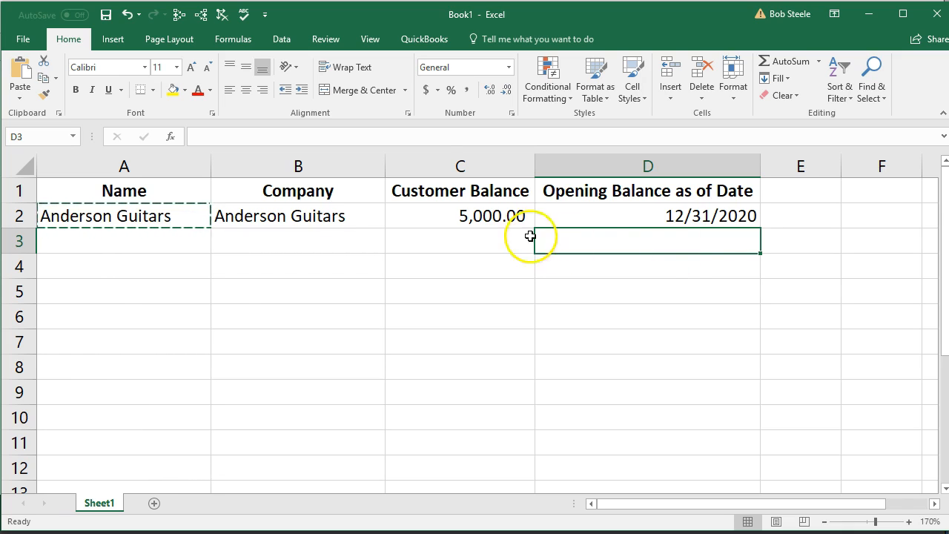
pyautogui.click(496, 217)
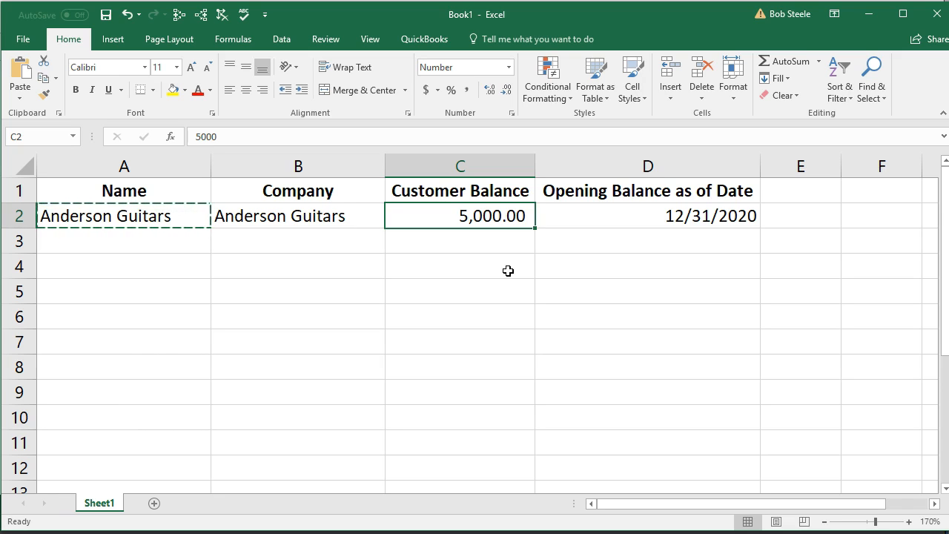
# Step: Enter Jones Guitars as the second customer name in A3 and copy it into the Company cell B3
pyautogui.click(185, 235)
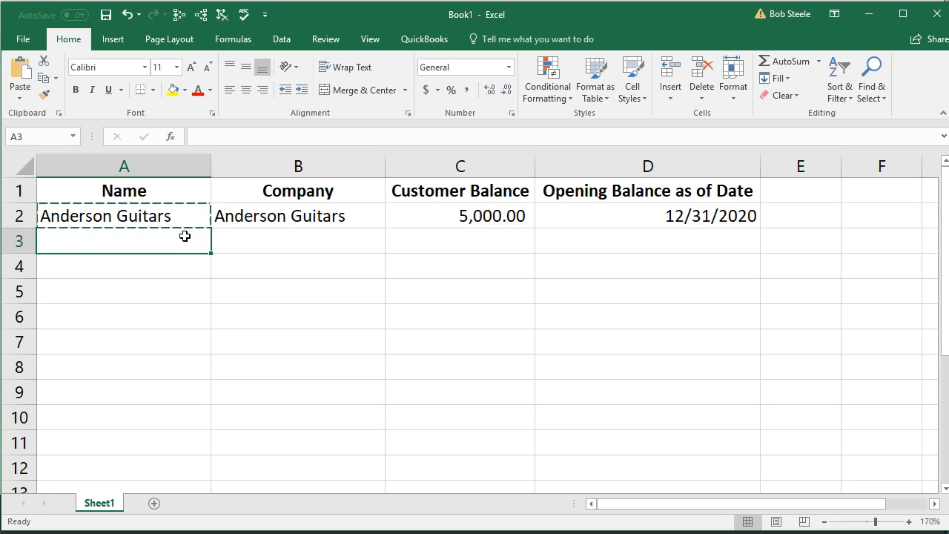
pyautogui.write('Jones Guitars')
pyautogui.press('Tab')
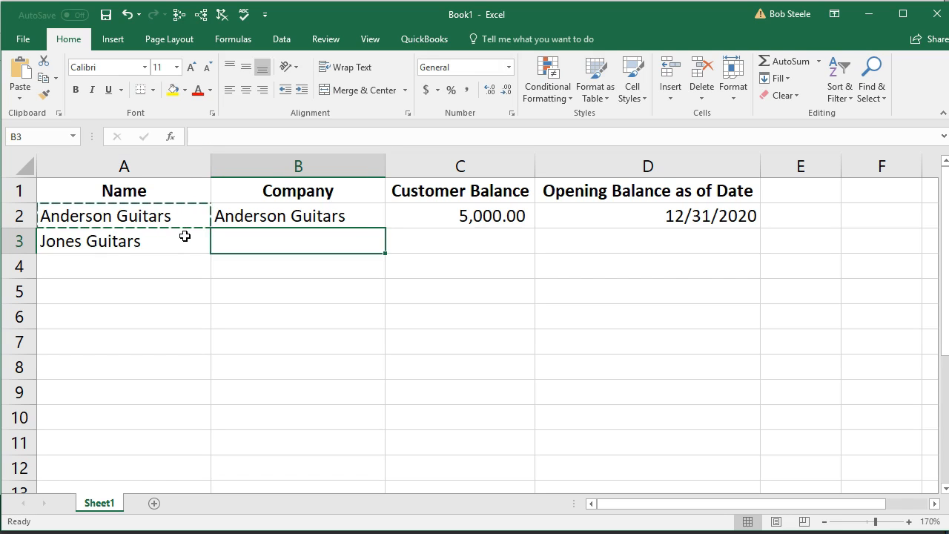
pyautogui.rightClick(185, 236)
pyautogui.click(217, 264)
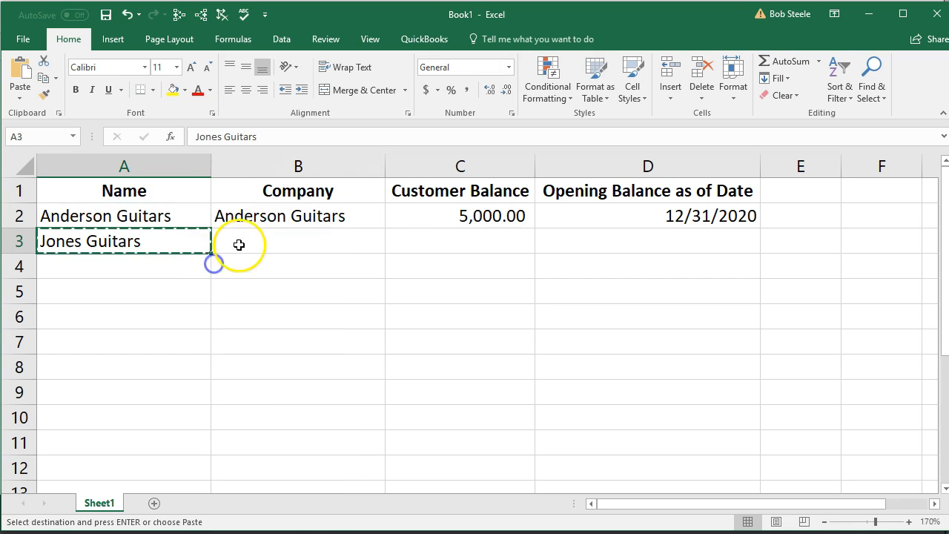
pyautogui.click(243, 242)
pyautogui.rightClick(243, 242)
pyautogui.click(240, 305)
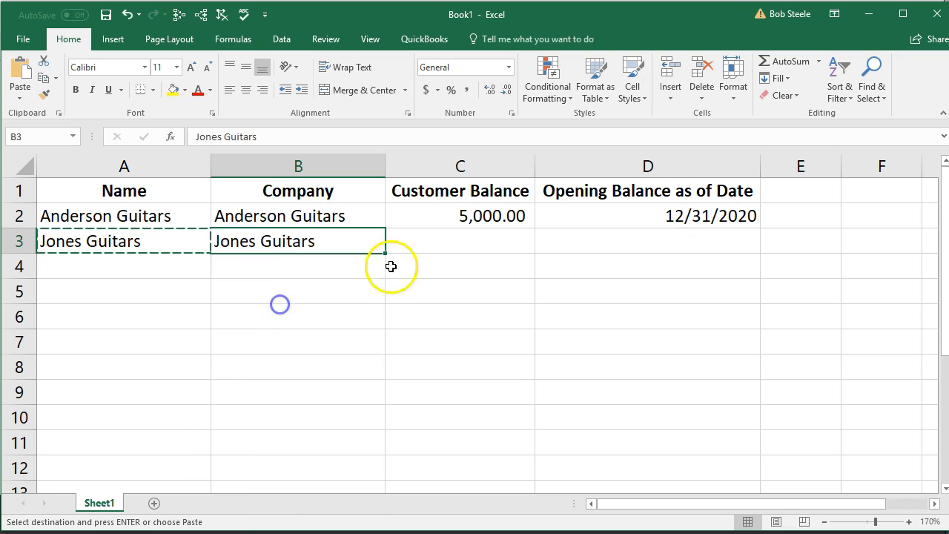
# Step: Enter a customer balance of 7500 in C3 and the opening balance date 12/31/2020 in D3
pyautogui.click(442, 235)
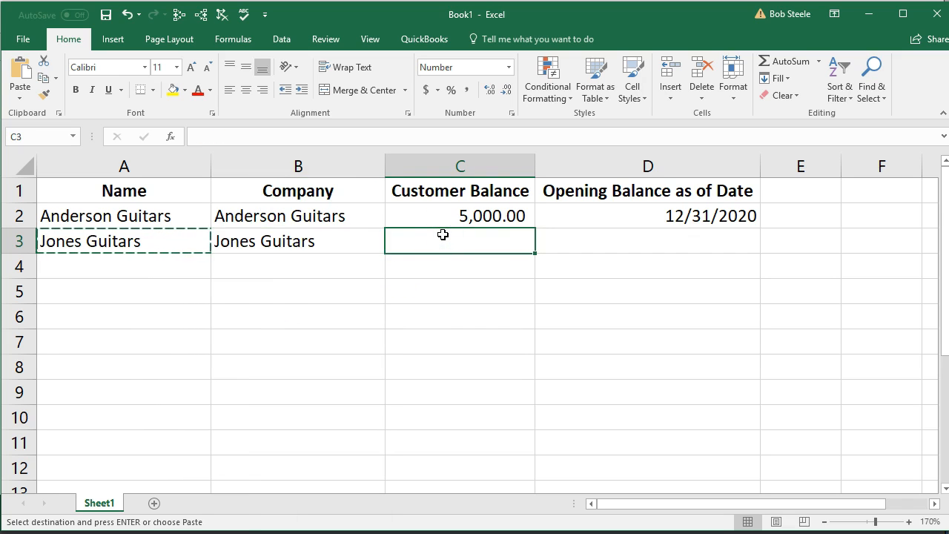
pyautogui.write('7500')
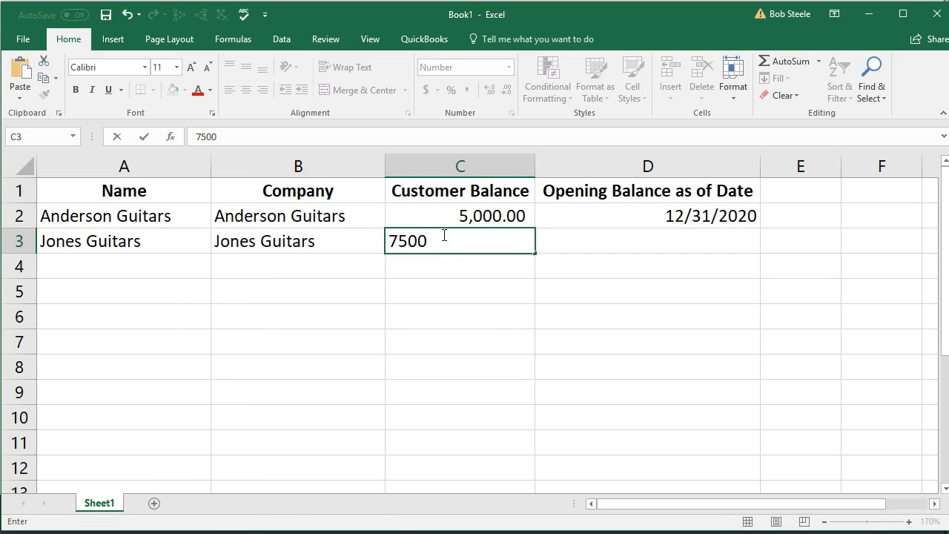
pyautogui.press('Tab')
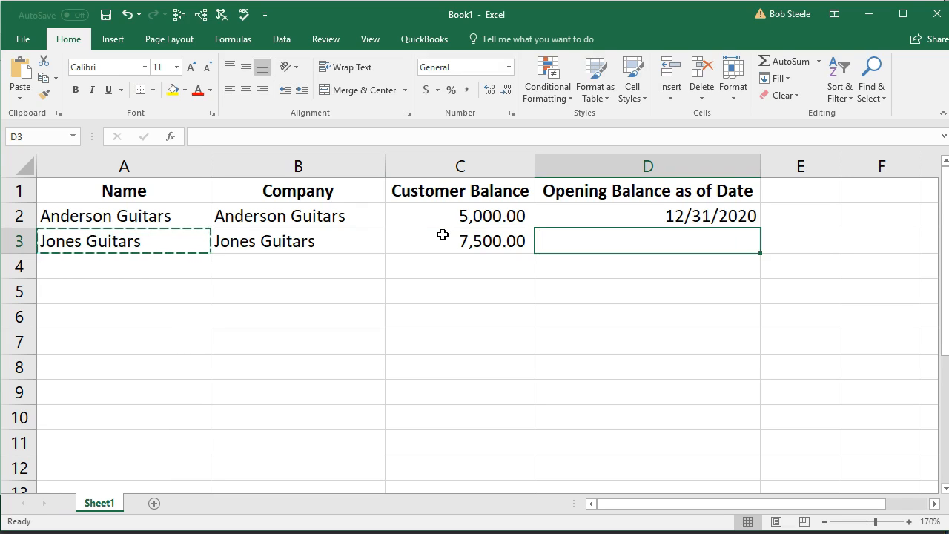
pyautogui.write('12/31/2020')
pyautogui.press('Return')
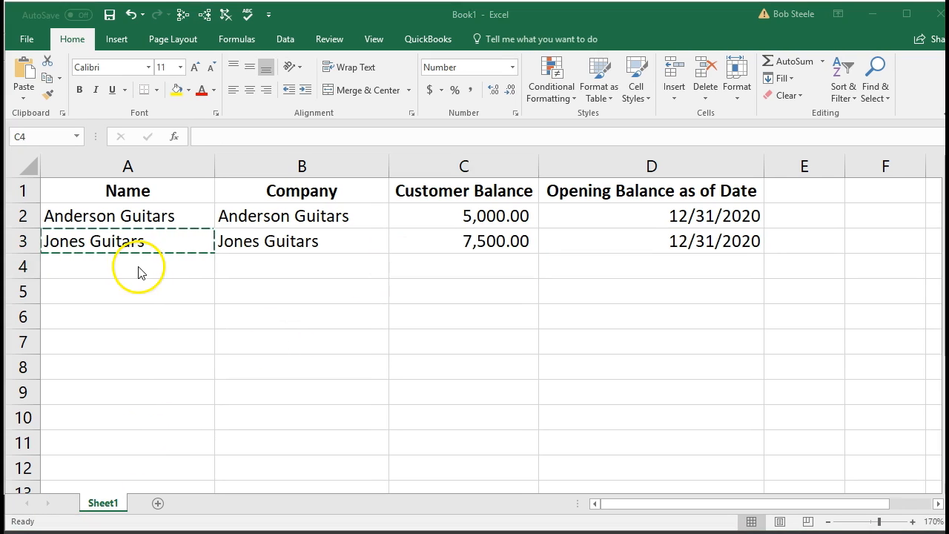
# Step: Enter Smith Guitars as the third customer name in A4 and copy it into the Company cell B4
pyautogui.click(138, 266)
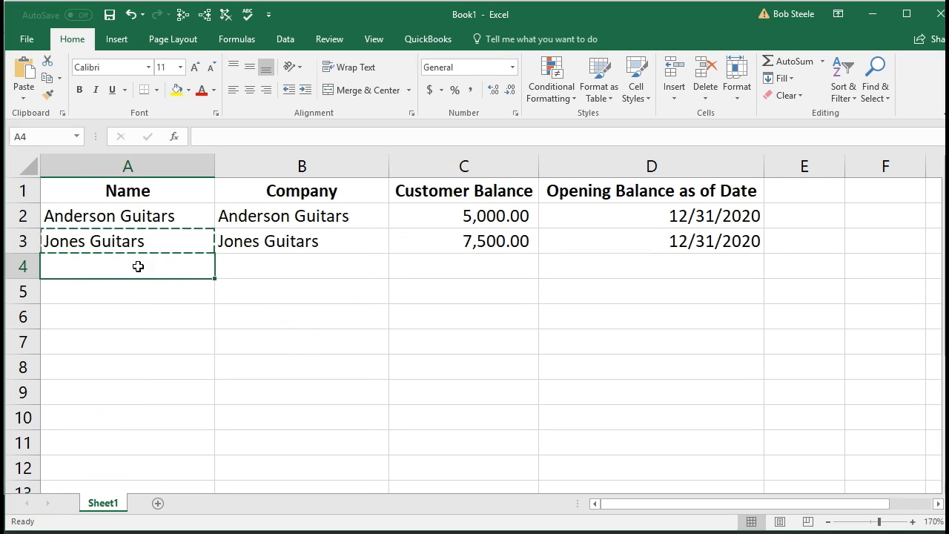
pyautogui.write('Smith Guitars')
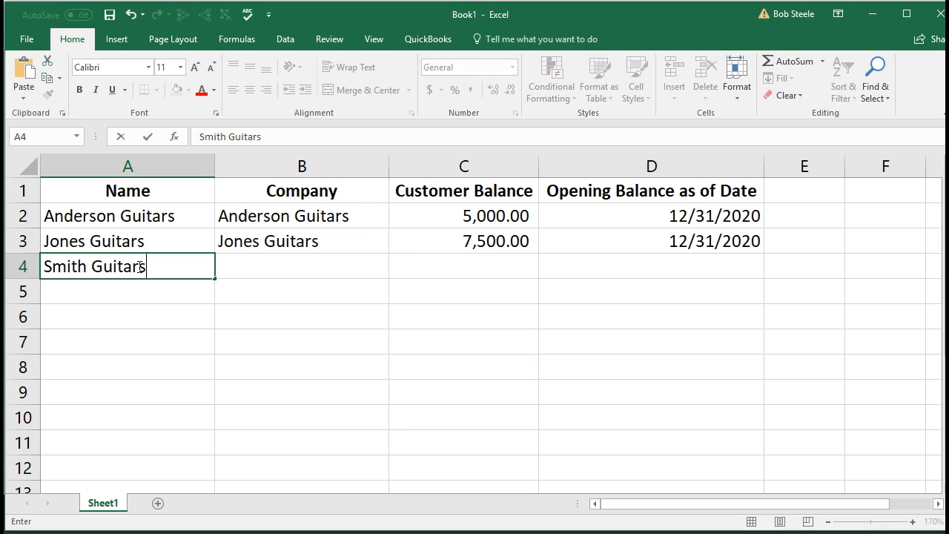
pyautogui.press('Tab')
pyautogui.rightClick(138, 266)
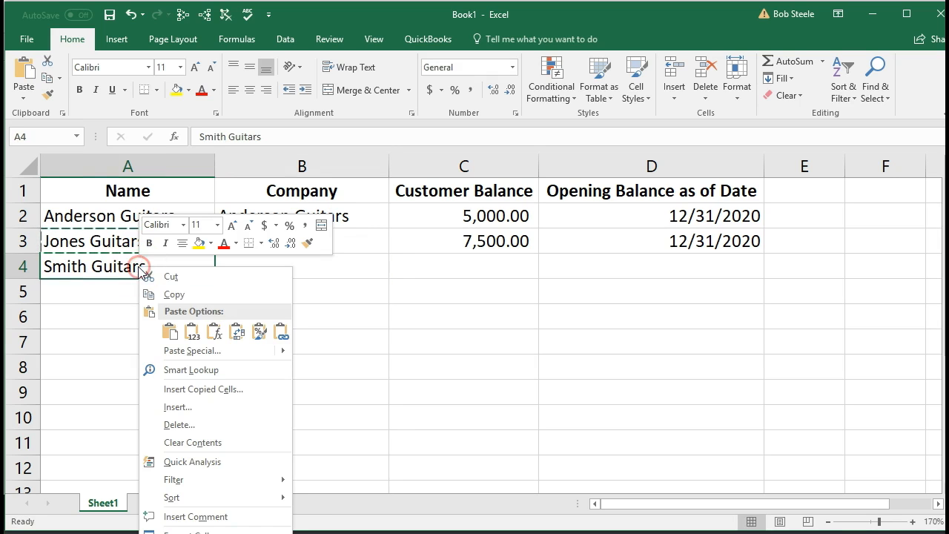
pyautogui.click(173, 294)
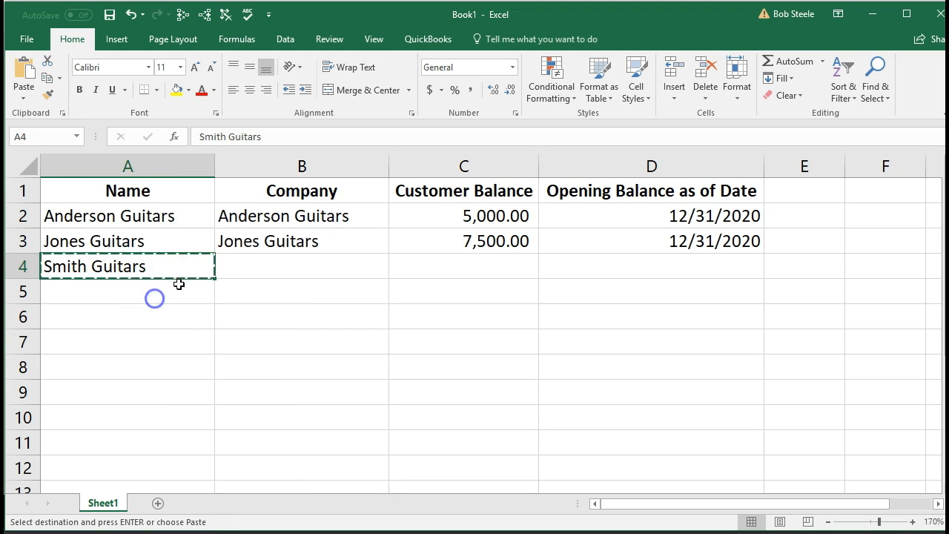
pyautogui.click(246, 267)
pyautogui.rightClick(247, 266)
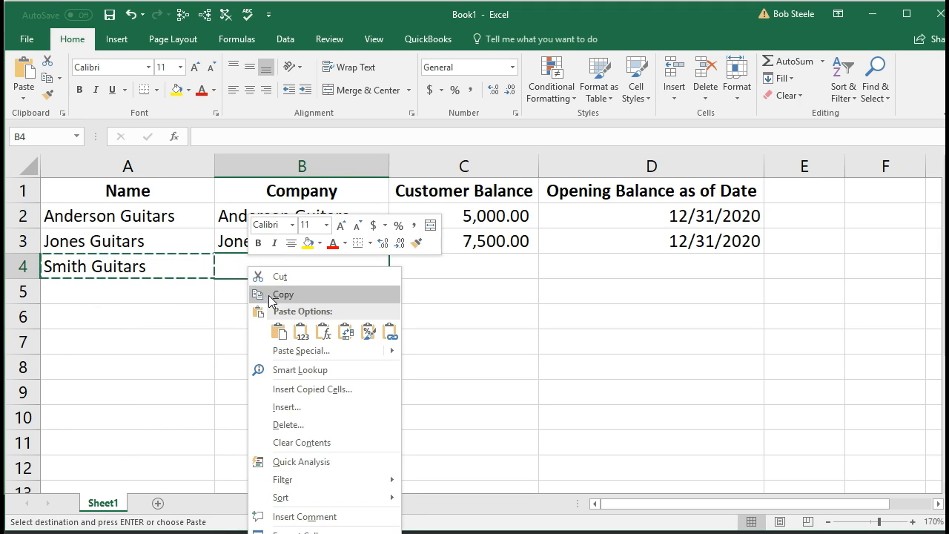
pyautogui.click(277, 330)
# Step: Enter a customer balance of 80000 in C4 and the opening balance date 12/31/2020 in D4
pyautogui.click(417, 268)
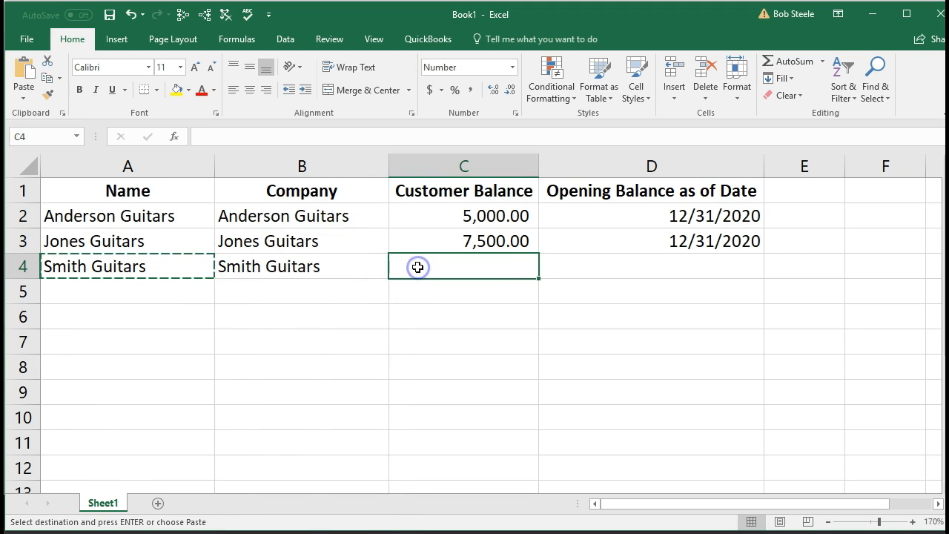
pyautogui.write('80000')
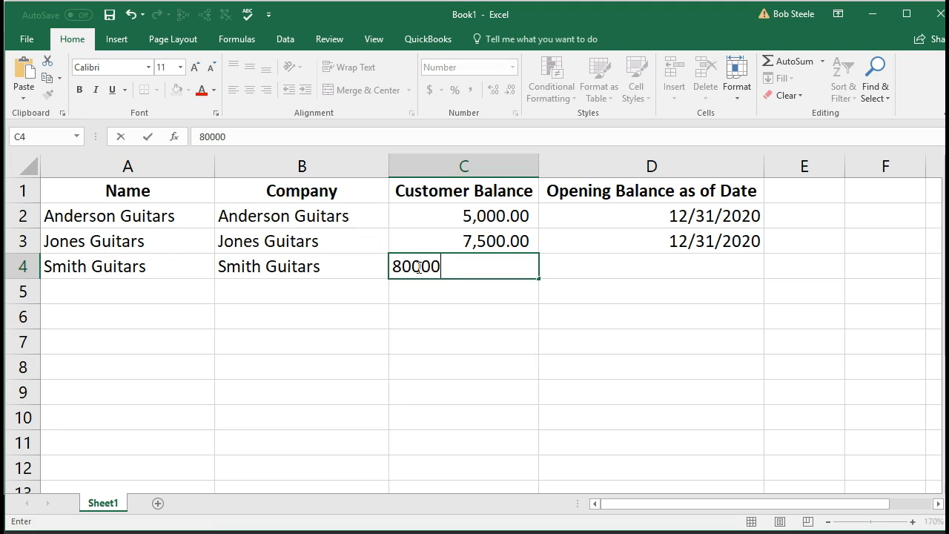
pyautogui.press('Tab')
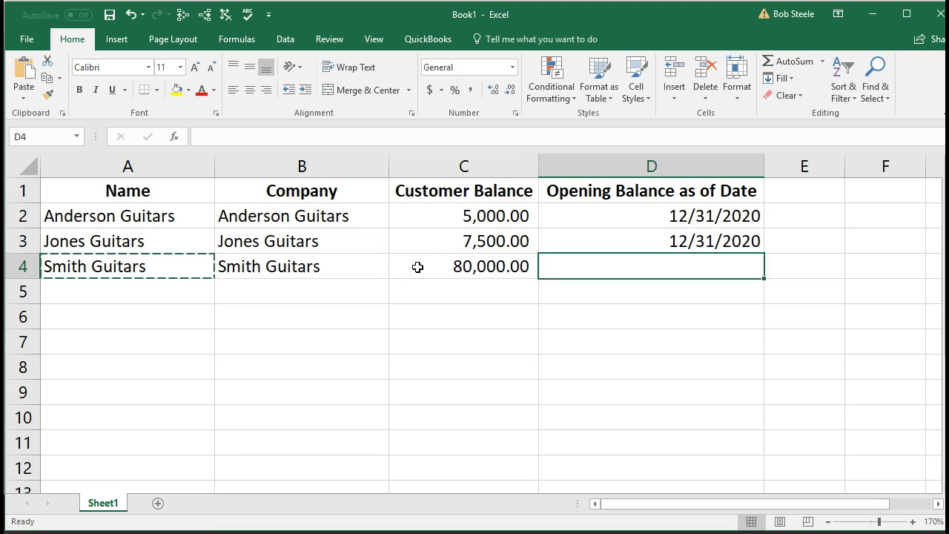
pyautogui.write('1')
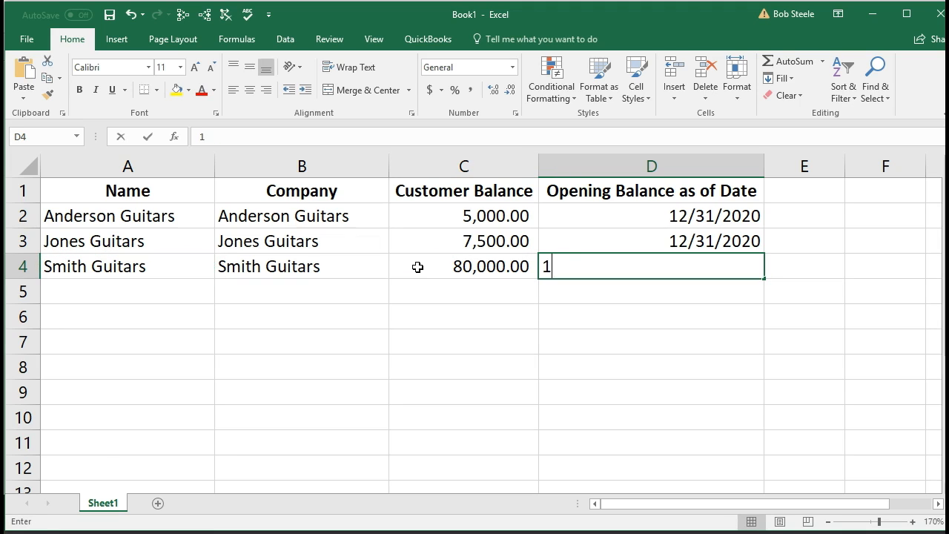
pyautogui.write('2/31/2020')
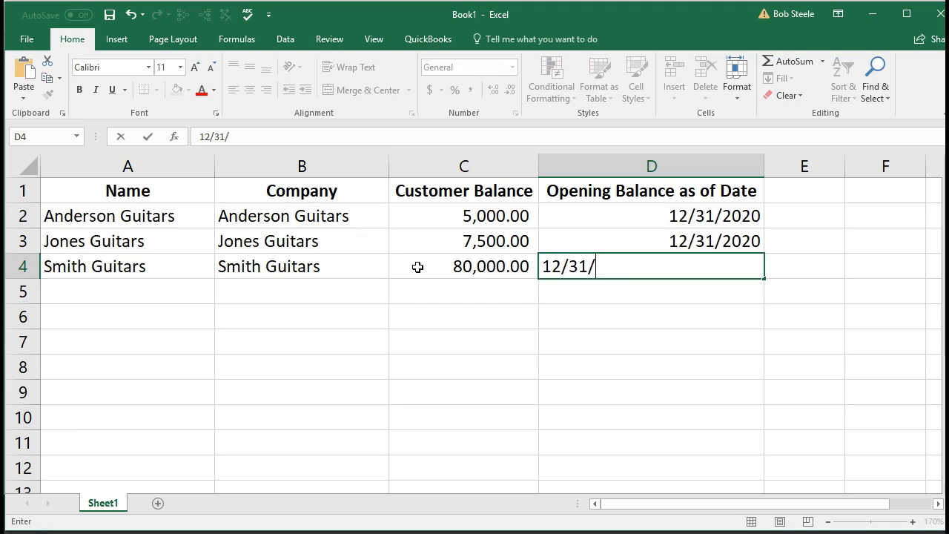
pyautogui.press('Return')
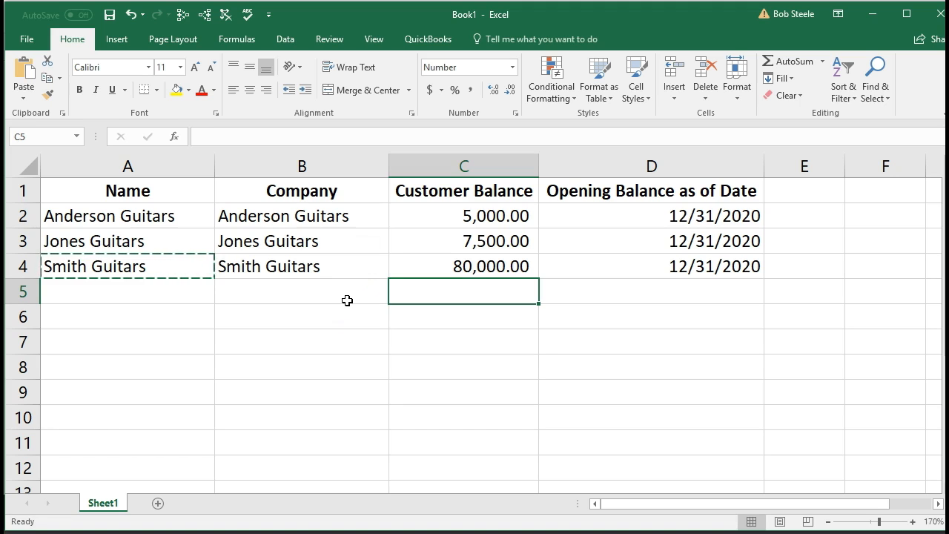
# Step: Save the workbook as Customers.xlsx in the QuickBOoks Online folder, keeping the Excel Workbook file type
pyautogui.click(30, 41)
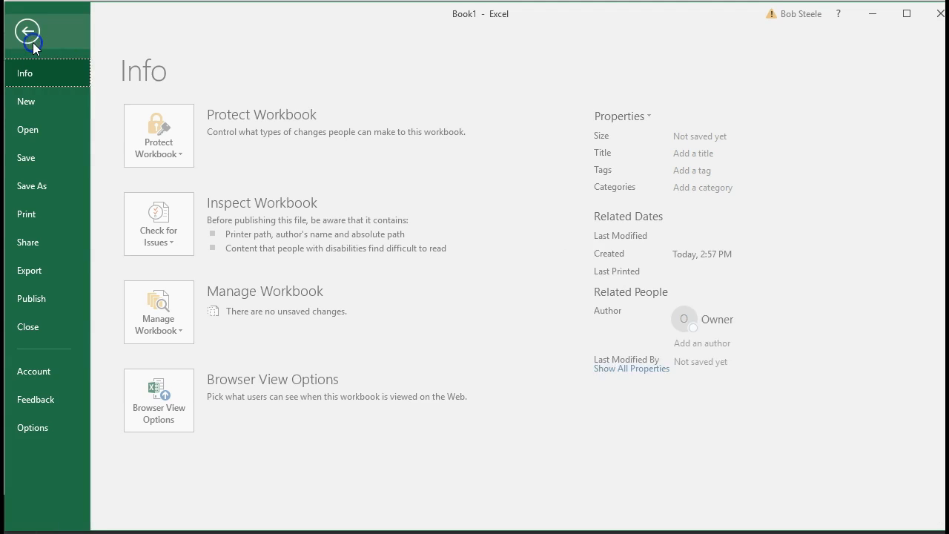
pyautogui.click(32, 186)
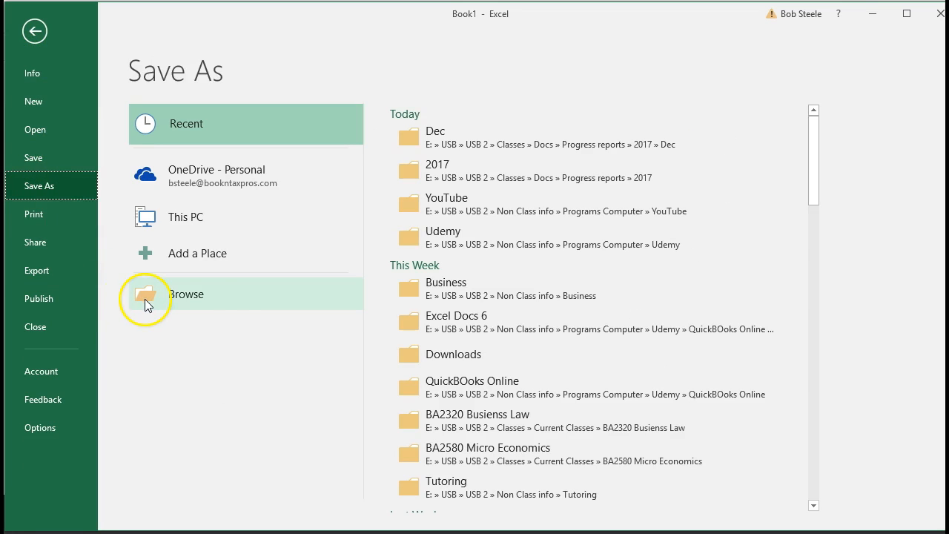
pyautogui.click(229, 304)
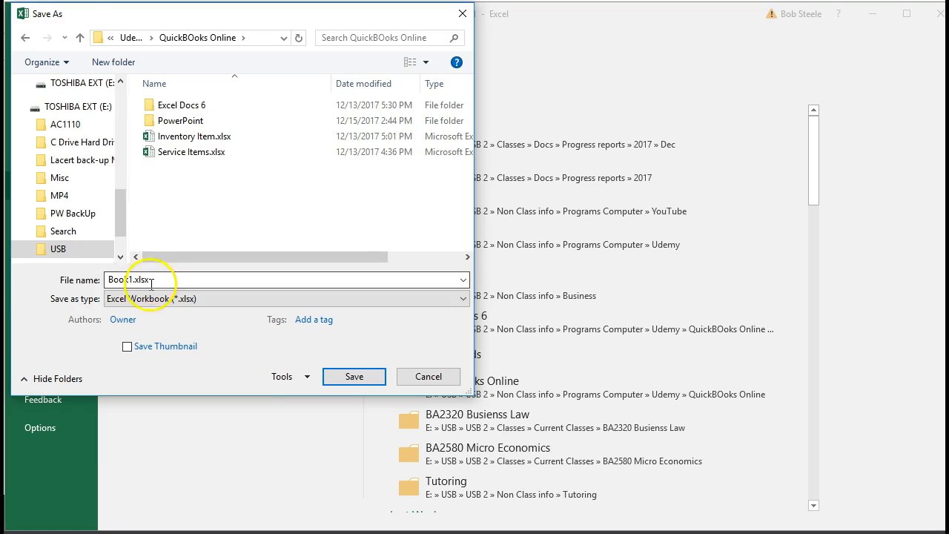
pyautogui.doubleClick(118, 280)
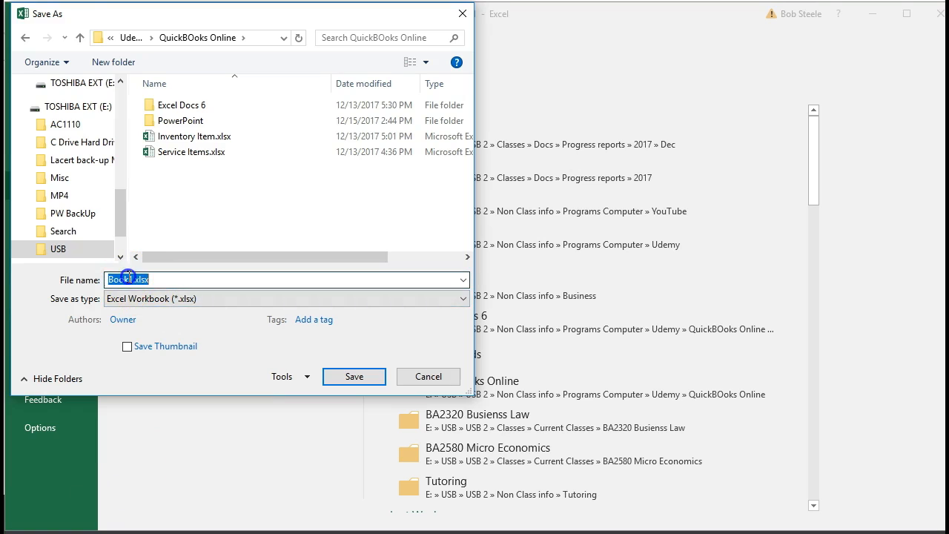
pyautogui.press('Left')
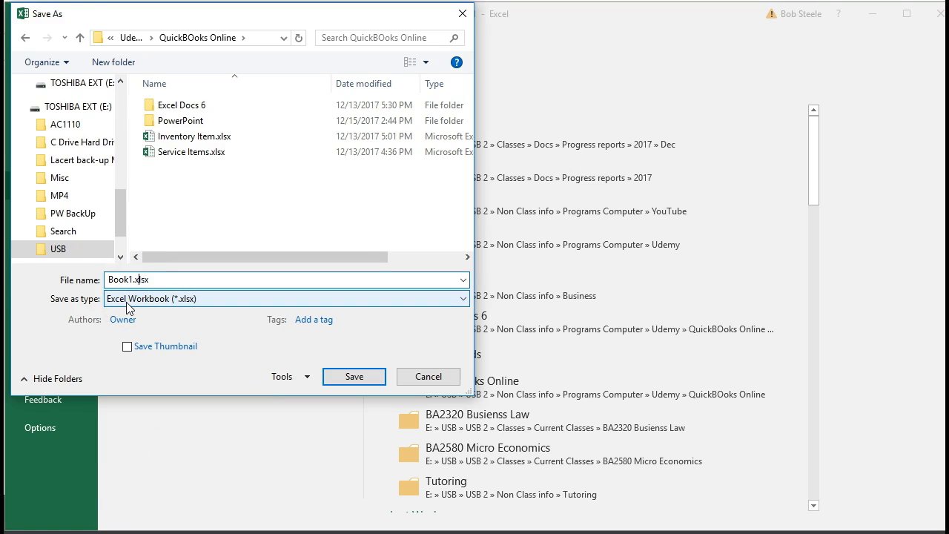
pyautogui.press('BackSpace')
pyautogui.press('BackSpace')
pyautogui.press('BackSpace')
pyautogui.press('BackSpace')
pyautogui.press('BackSpace')
pyautogui.write('Customers')
pyautogui.click(216, 305)
pyautogui.click(219, 304)
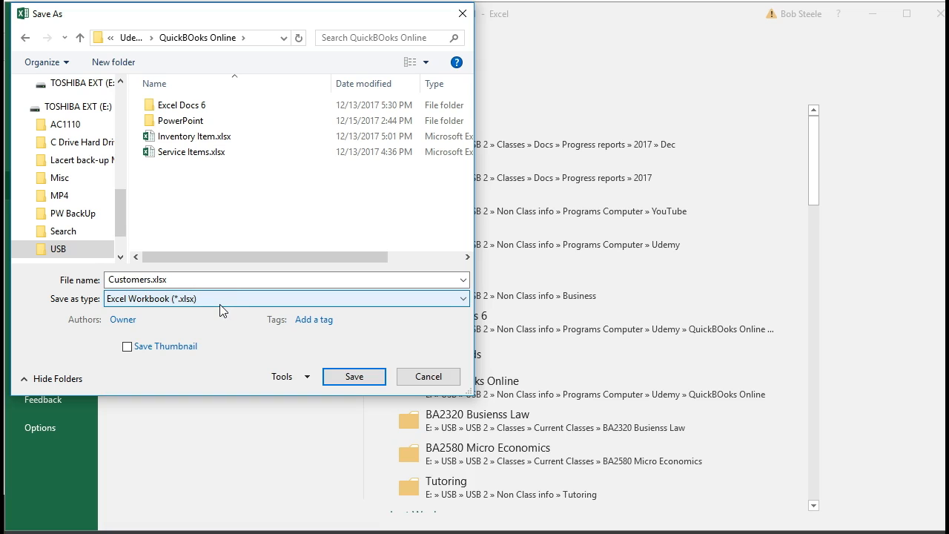
pyautogui.click(331, 379)
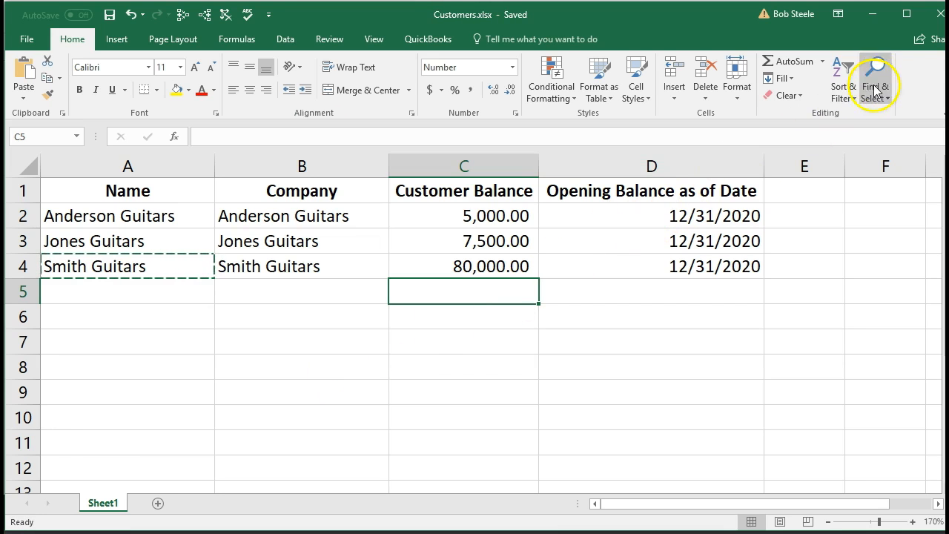
# Step: Close the workbook, switch to QuickBooks Online and restart the customer file import from the Customers page
pyautogui.click(937, 23)
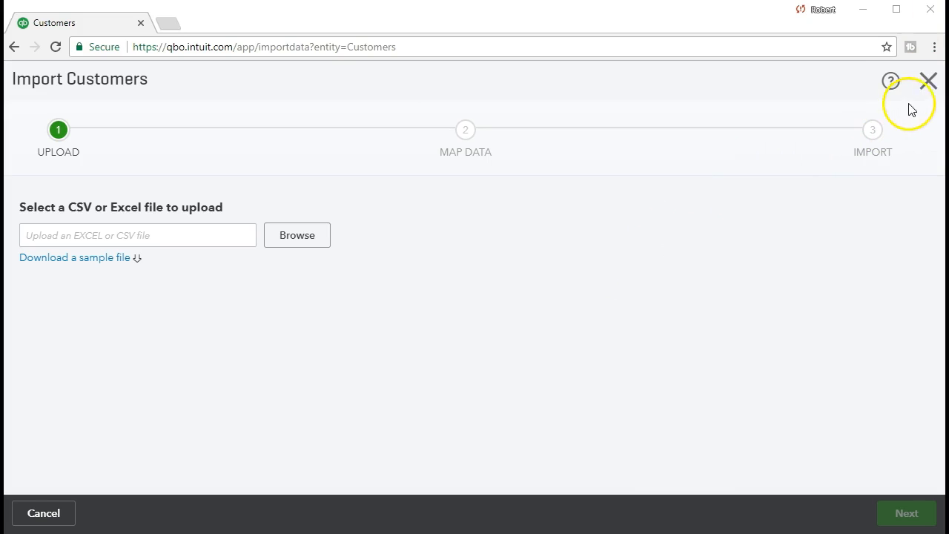
pyautogui.click(923, 86)
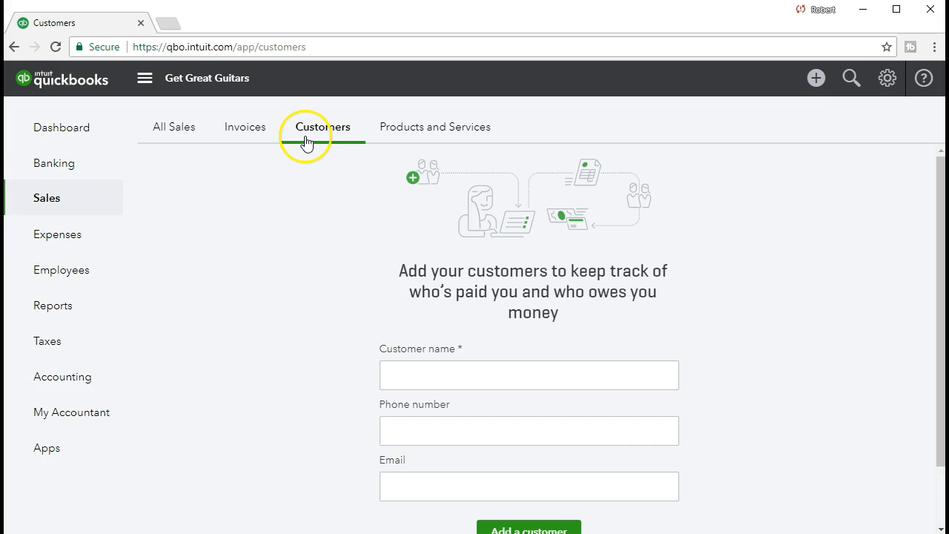
pyautogui.scroll(-1, 271, 335)
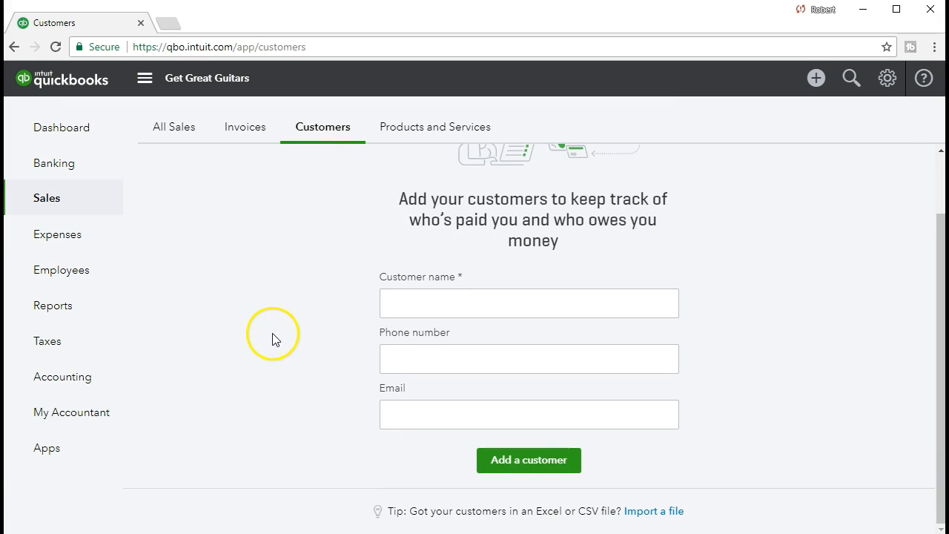
pyautogui.click(662, 511)
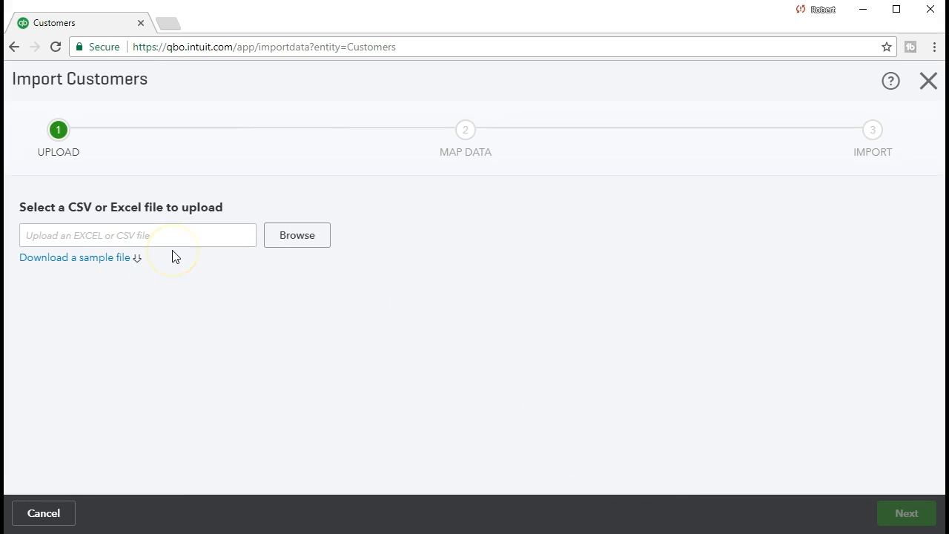
# Step: Choose Customers.xlsx as the file to upload and continue to the field mapping stage
pyautogui.click(289, 239)
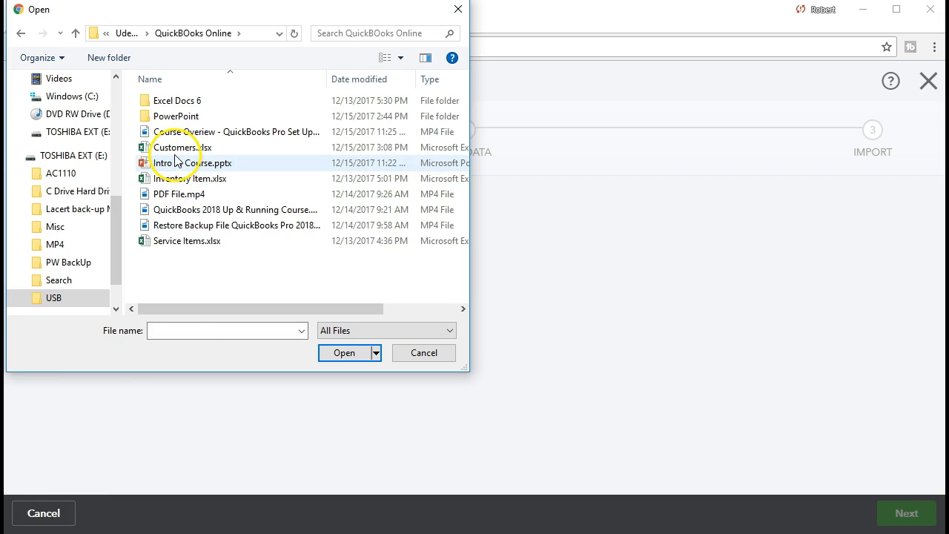
pyautogui.click(178, 152)
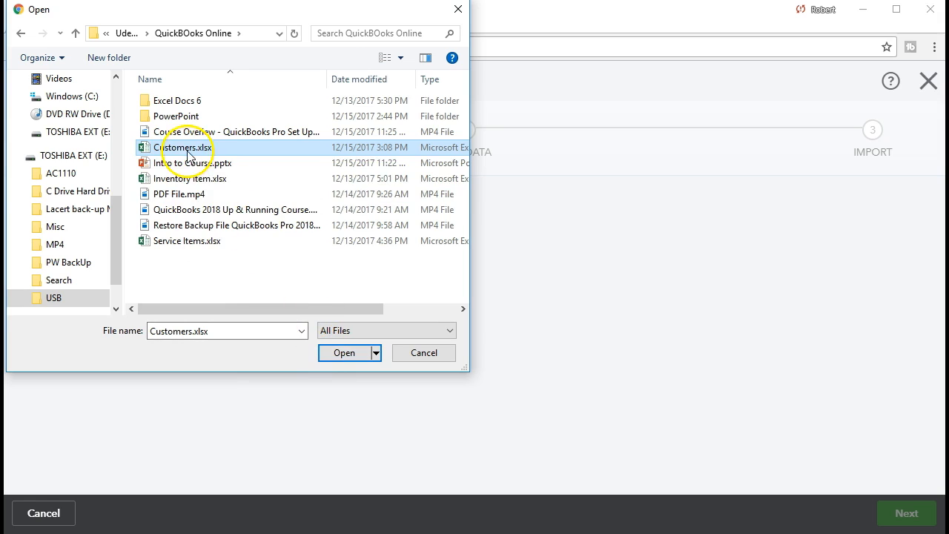
pyautogui.doubleClick(184, 151)
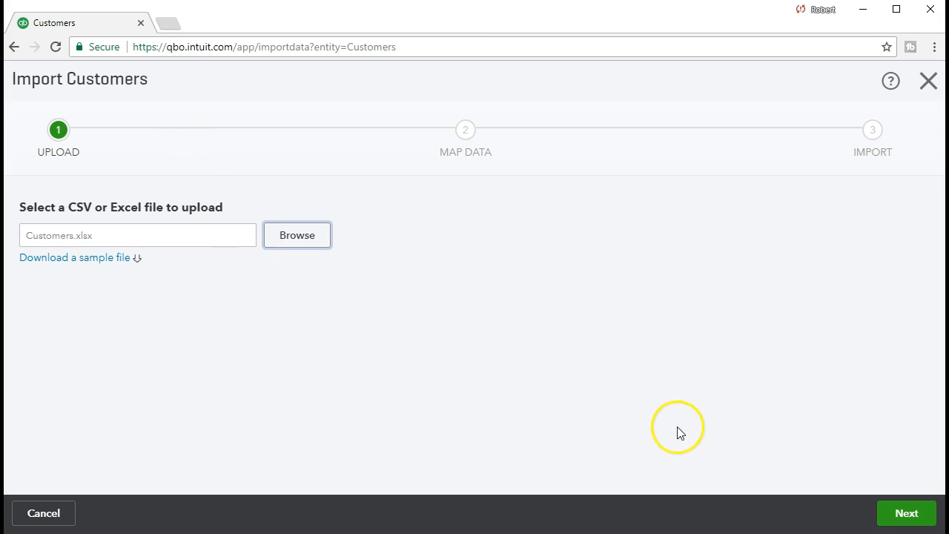
pyautogui.click(885, 521)
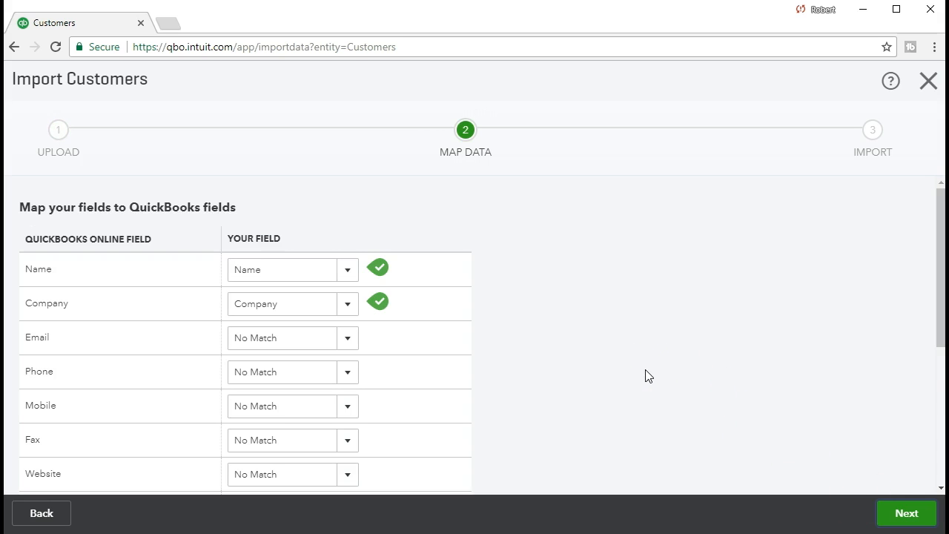
# Step: Reopen Customers.xlsx in Excel and dismiss the question about making Excel the default spreadsheet program
pyautogui.scroll(-1, 644, 376)
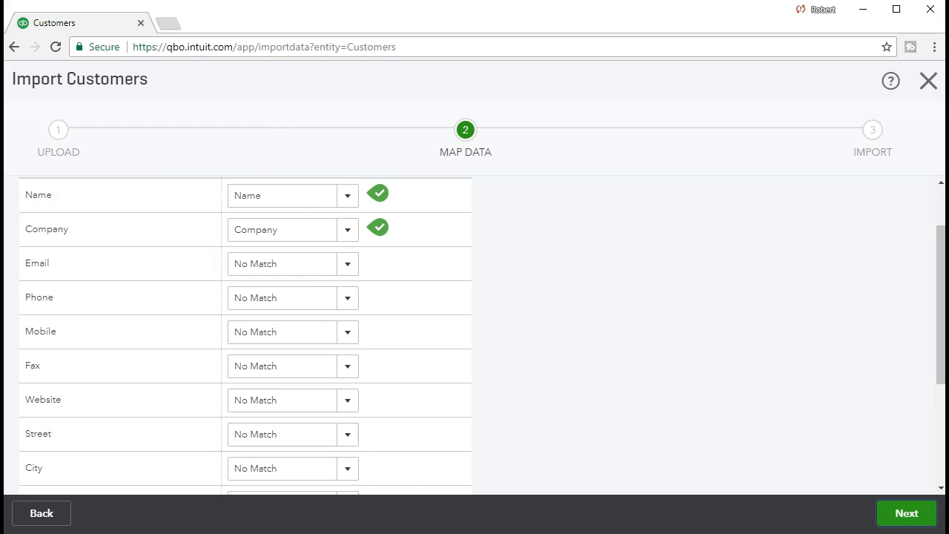
pyautogui.rightClick(419, 533)
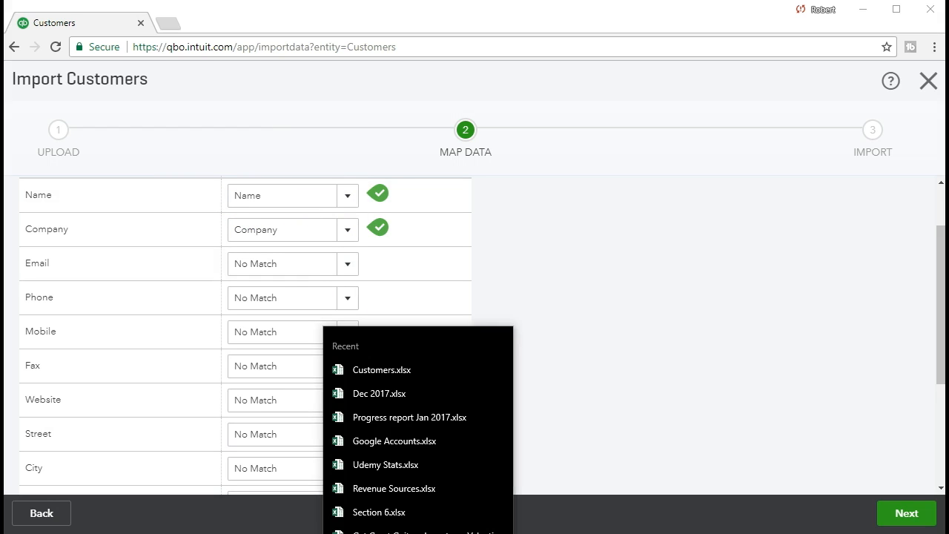
pyautogui.click(379, 369)
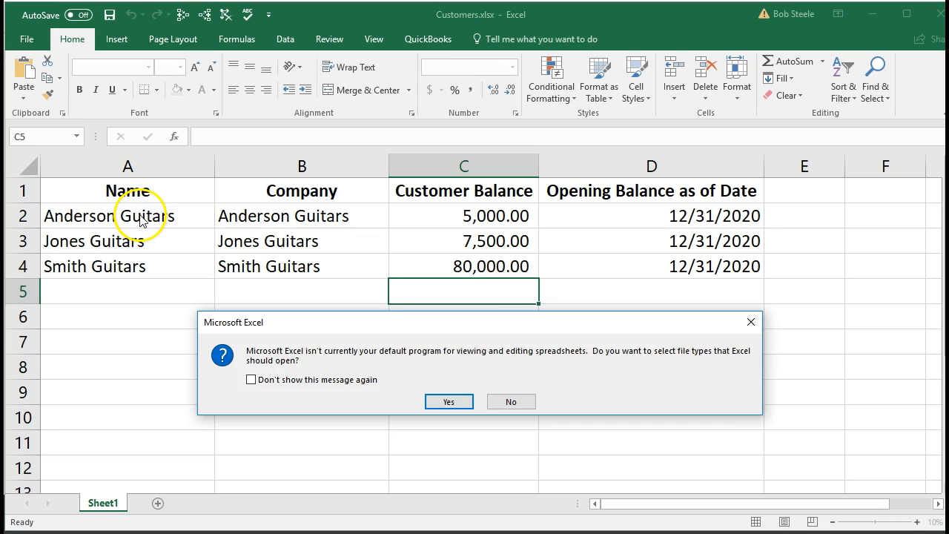
pyautogui.click(750, 321)
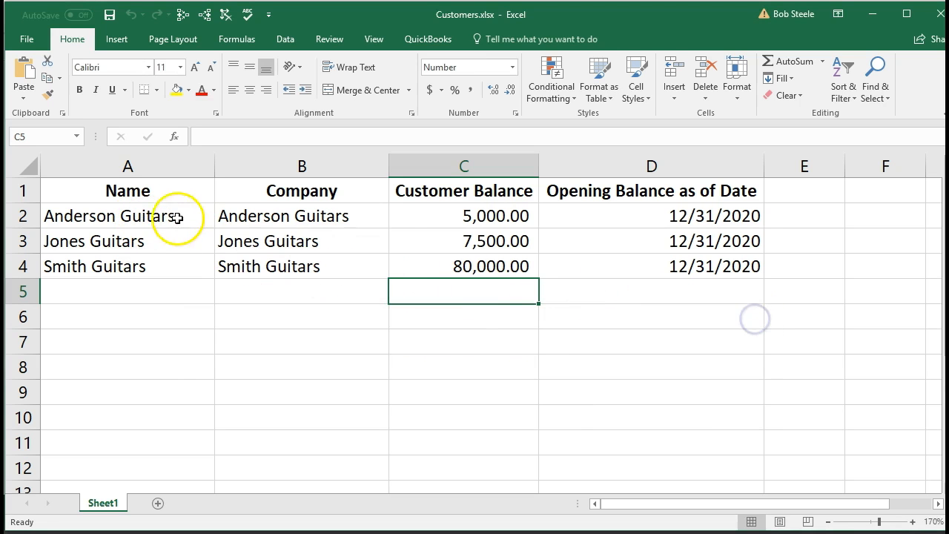
# Step: Review the customer sheet's headings from Name to Opening Balance as of Date, and return to QuickBooks Online to check the Name field mapping
pyautogui.click(159, 193)
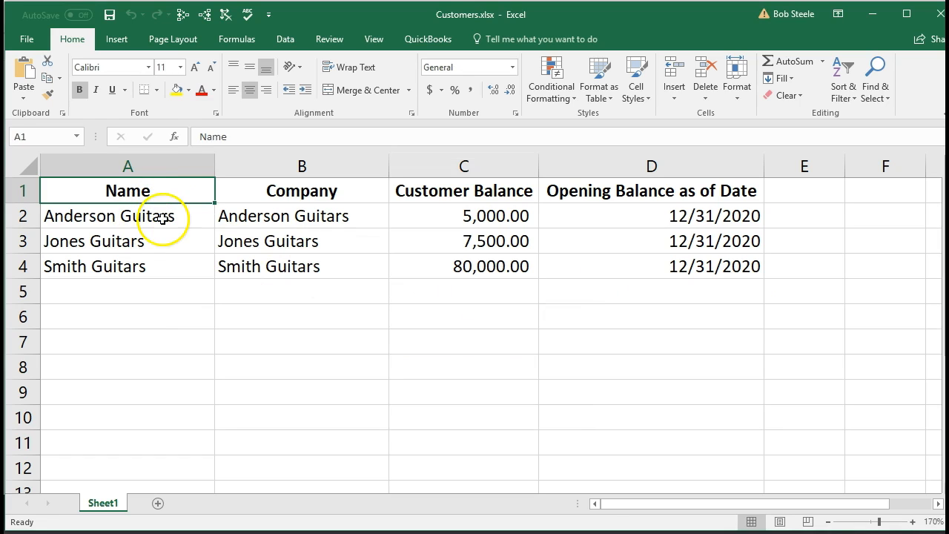
pyautogui.click(162, 218)
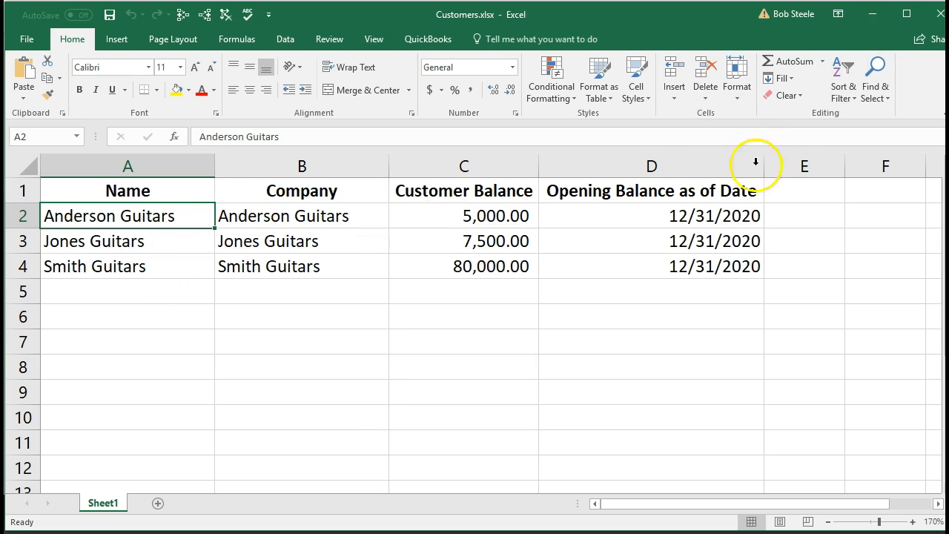
pyautogui.click(736, 192)
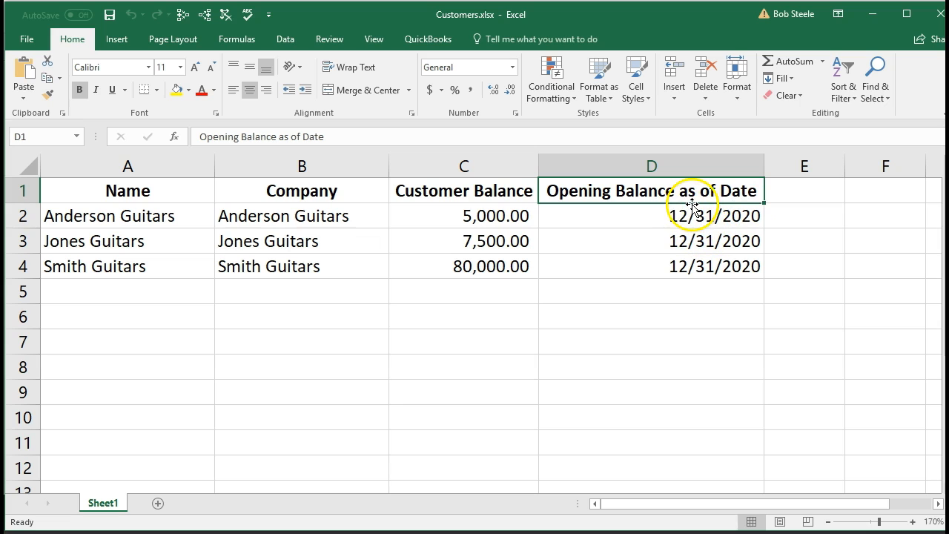
pyautogui.click(862, 17)
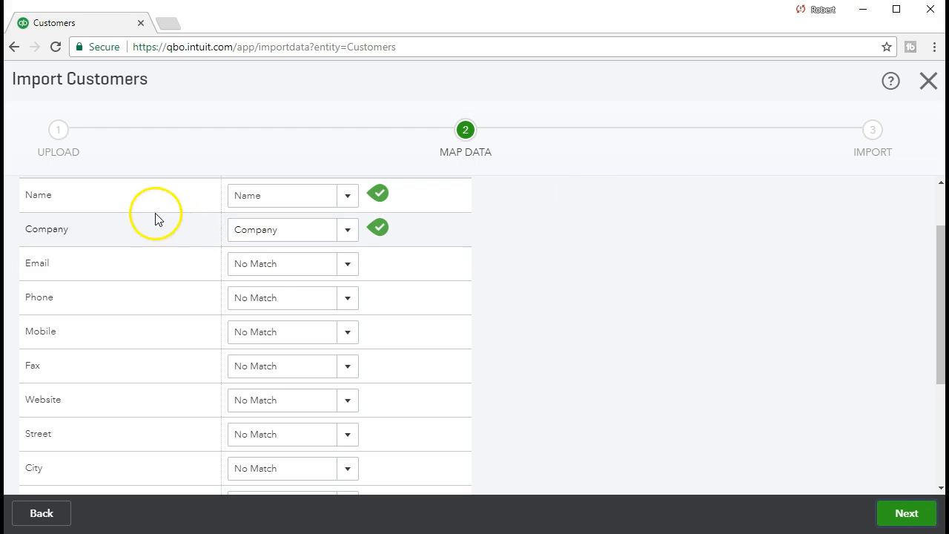
pyautogui.click(345, 197)
pyautogui.click(345, 197)
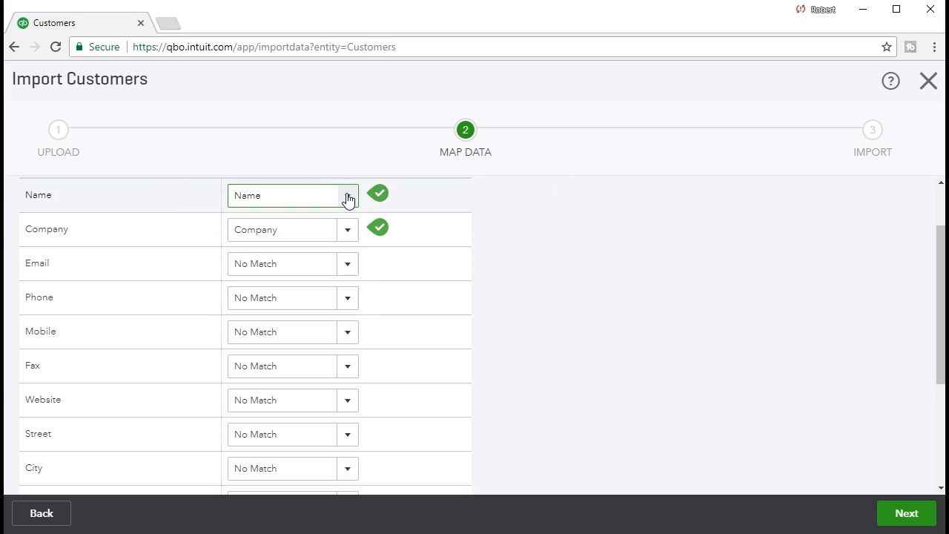
# Step: Review the import field mappings from Company down to Opening Balance and Opening Balance Date
pyautogui.click(345, 231)
pyautogui.click(346, 232)
pyautogui.scroll(-1, 500, 341)
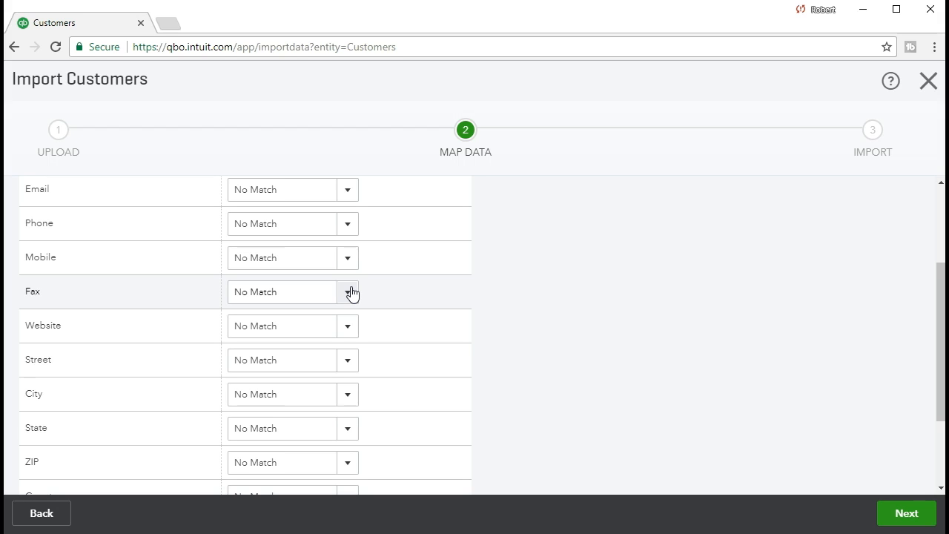
pyautogui.scroll(-1, 428, 334)
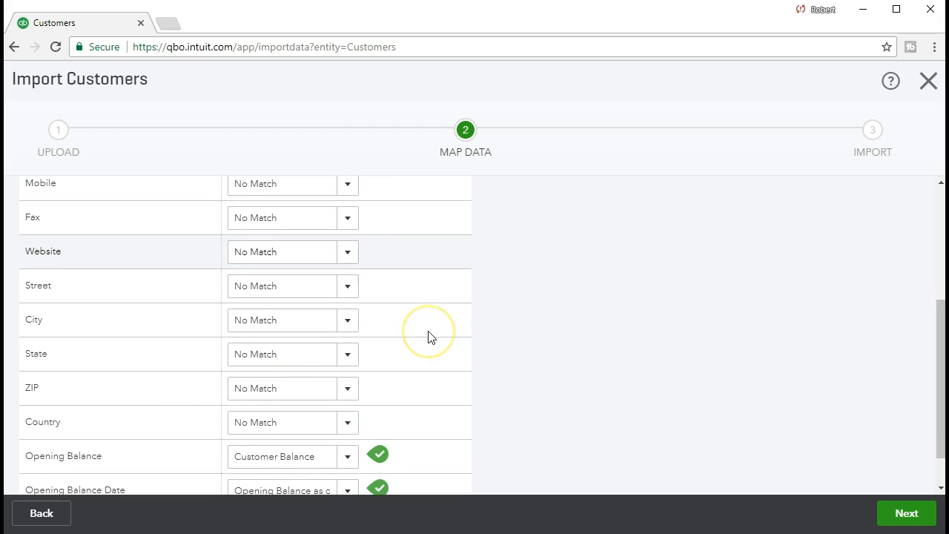
pyautogui.scroll(-1, 428, 336)
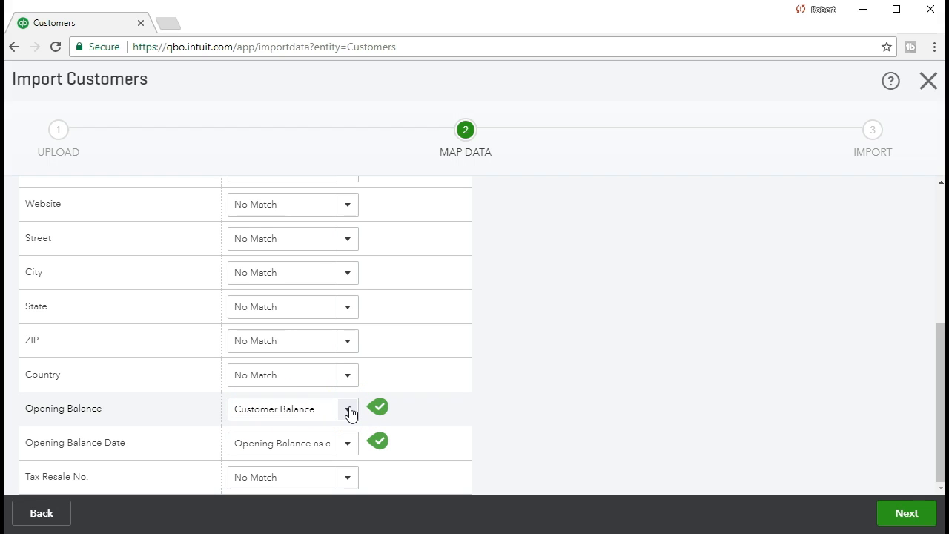
# Step: Compare the Opening Balance mapping with the Customer Balance heading in Excel, and continue the QuickBooks Online import to the Import stage
pyautogui.hotkey('alt', 'Tab')
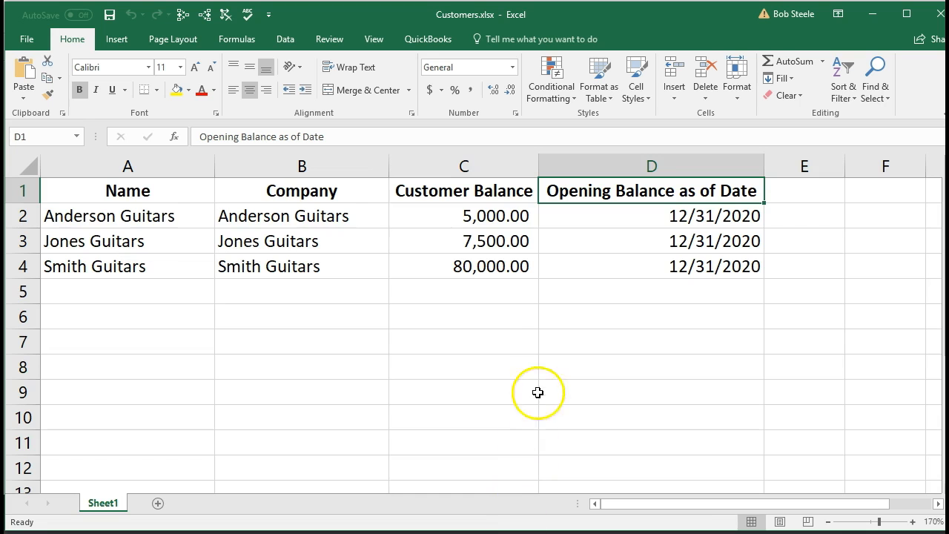
pyautogui.click(491, 196)
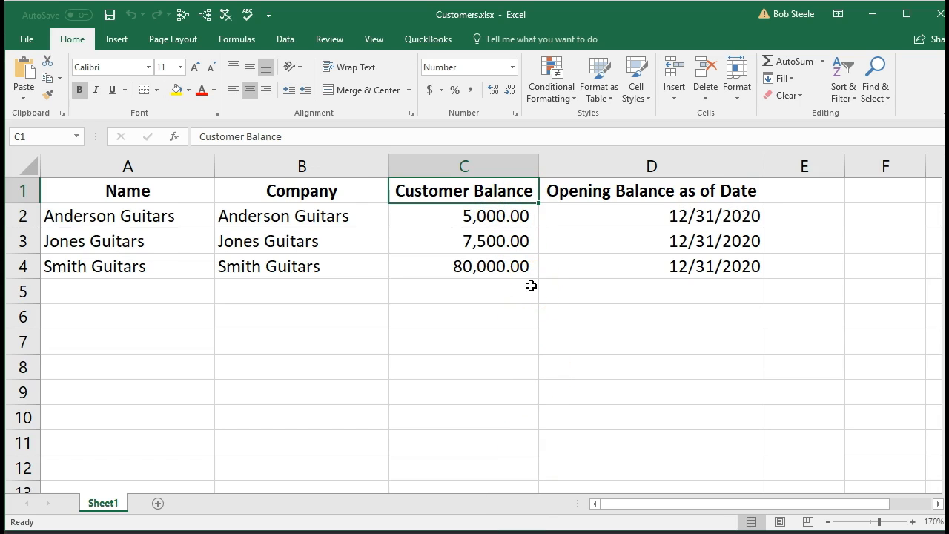
pyautogui.click(875, 13)
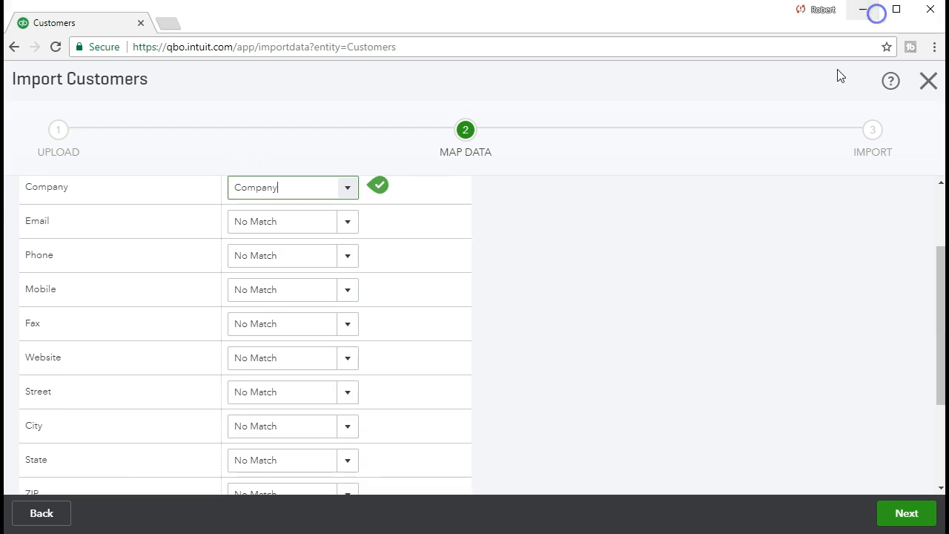
pyautogui.scroll(-2, 568, 364)
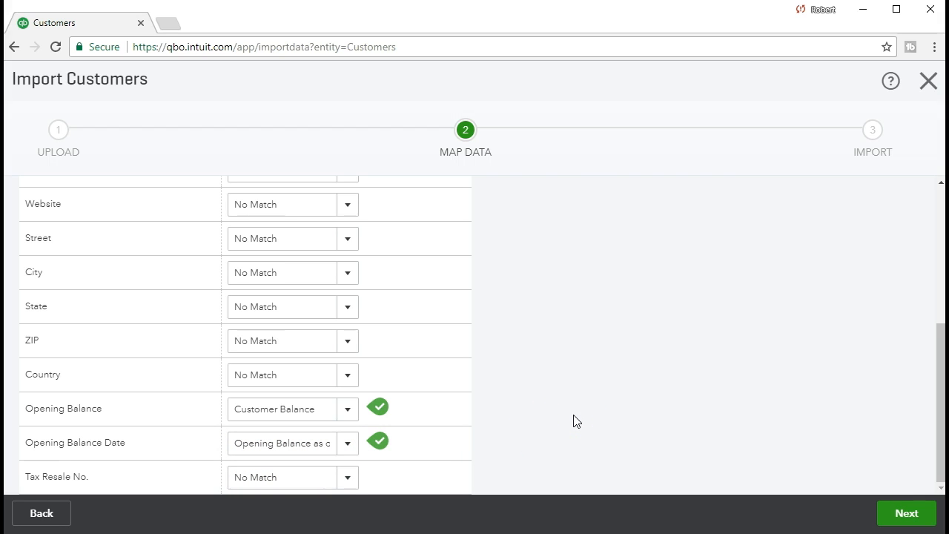
pyautogui.click(892, 519)
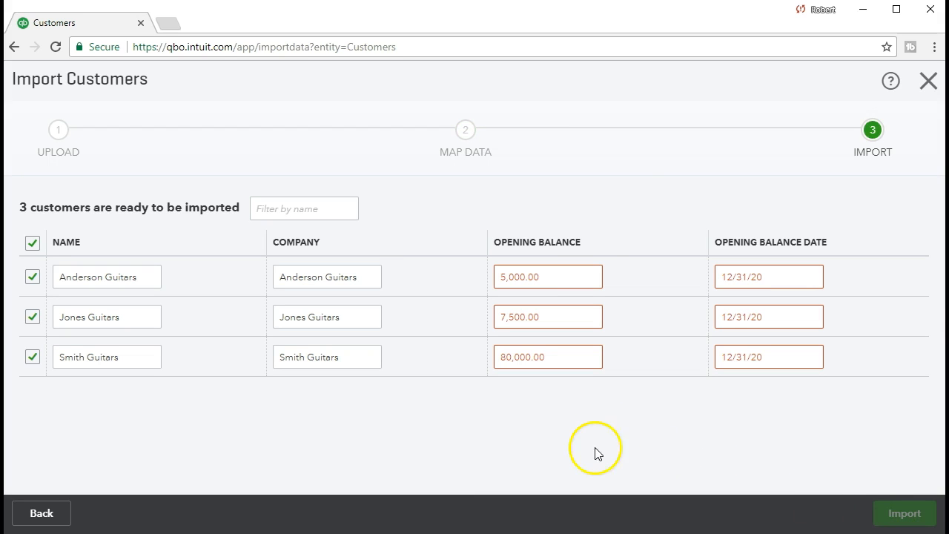
# Step: Correct Anderson Guitars' opening balance to 5000 and its date to 2020-12-31, and set Jones Guitars' opening balance to 7500
pyautogui.moveTo(547, 273)
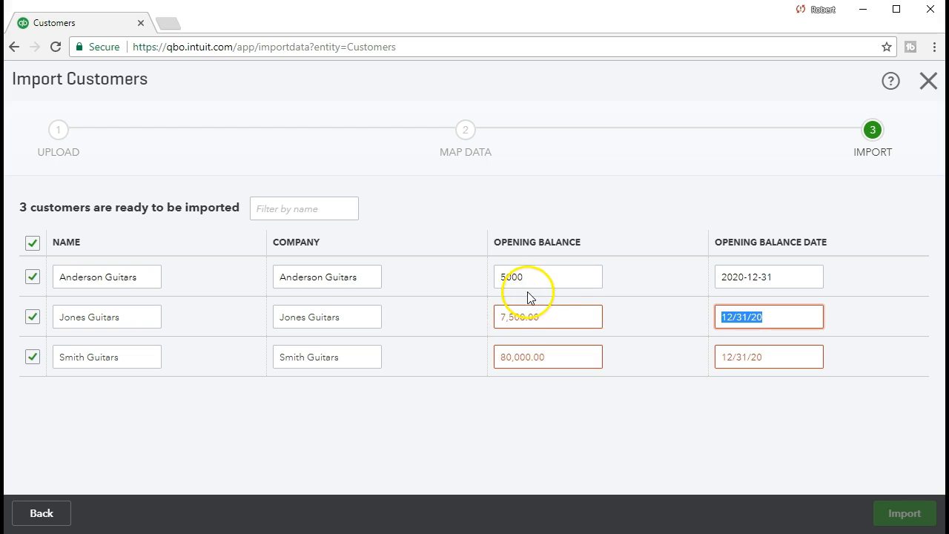
pyautogui.click(567, 319)
pyautogui.write('7500')
pyautogui.click(539, 282)
pyautogui.click(543, 311)
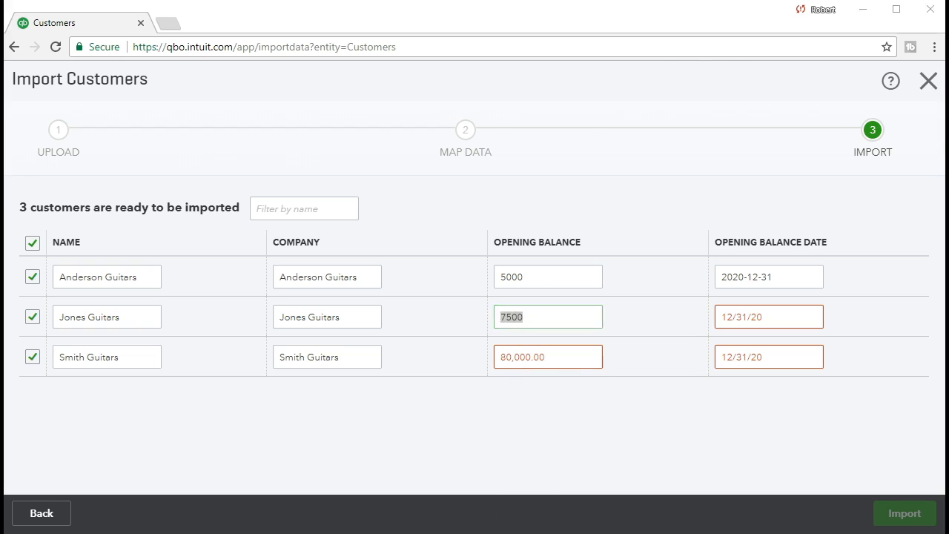
# Step: Switch to Customers.xlsx in Excel and apply the General number format to the whole Customer Balance column
pyautogui.hotkey('alt', 'Tab')
pyautogui.click(427, 356)
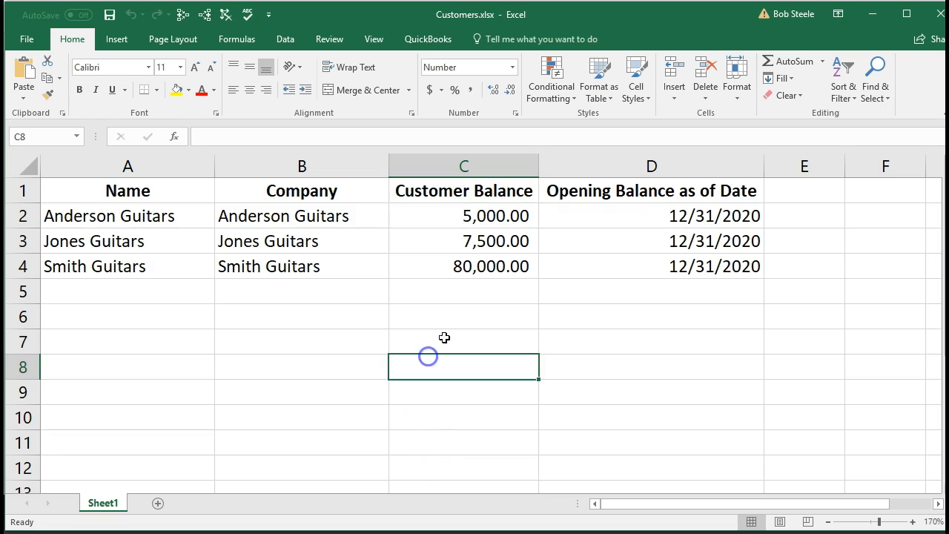
pyautogui.click(468, 171)
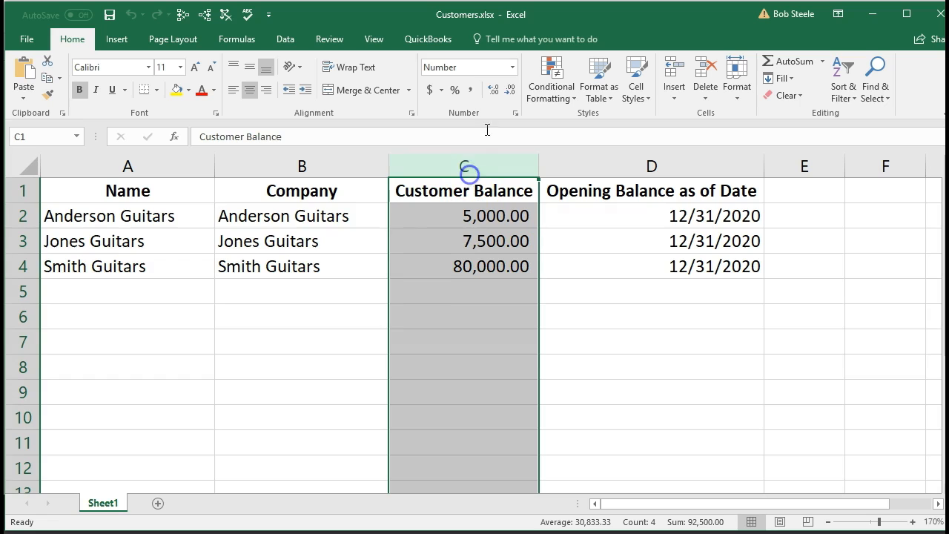
pyautogui.click(511, 68)
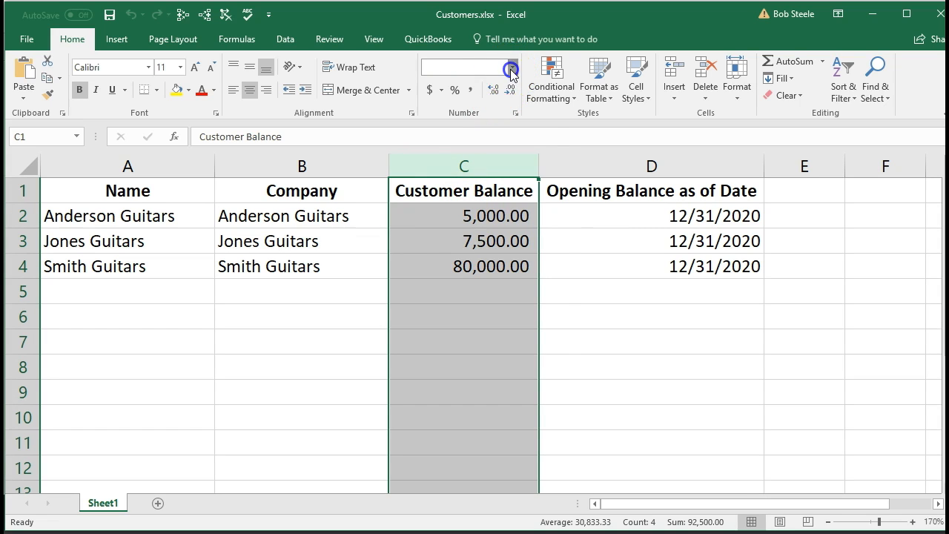
pyautogui.click(495, 90)
pyautogui.click(456, 280)
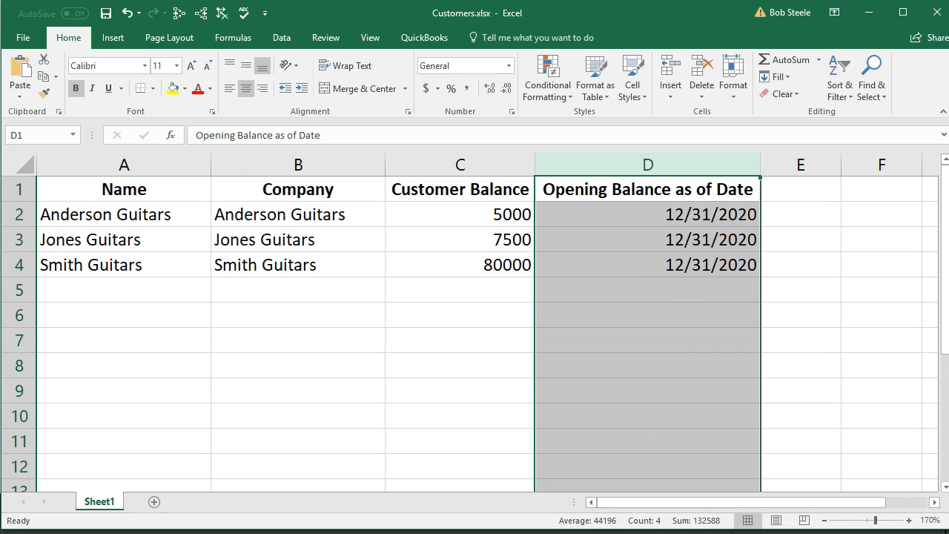
# Step: Check the date format accepted in QuickBooks Online and look through Excel's date formats for the Opening Balance as of Date column
pyautogui.hotkey('alt', 'Tab')
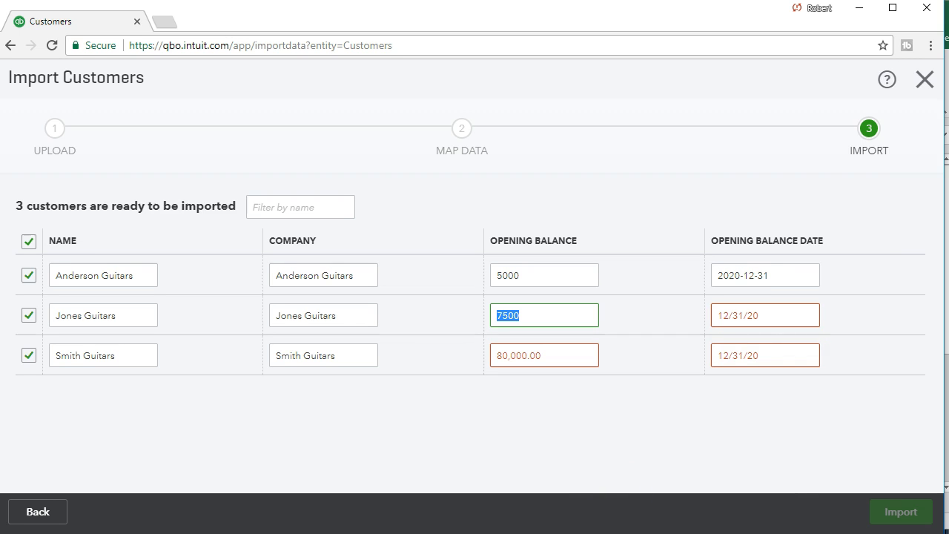
pyautogui.hotkey('alt', 'Tab')
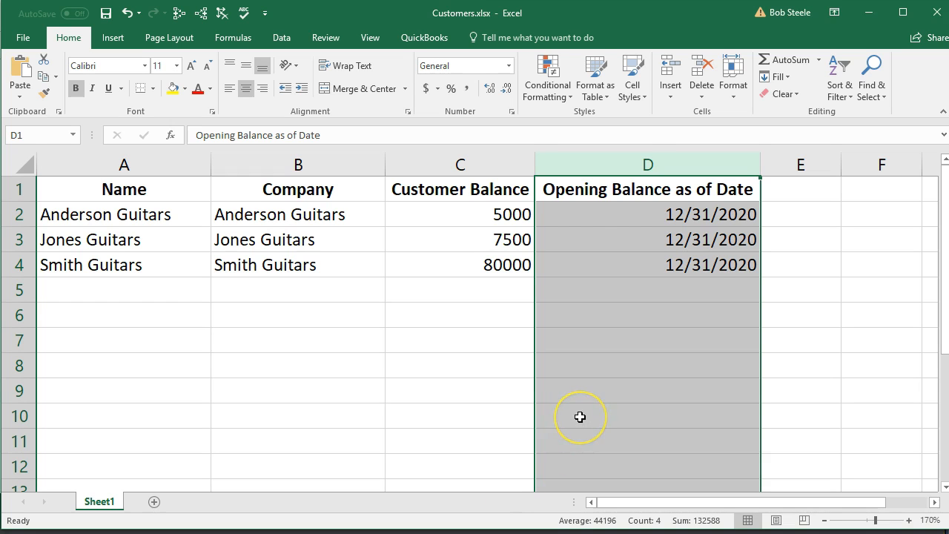
pyautogui.rightClick(601, 223)
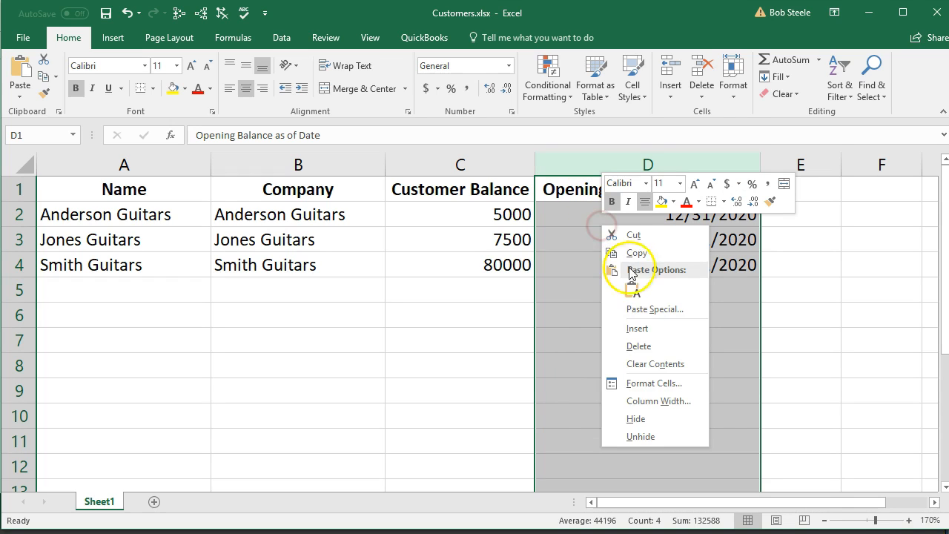
pyautogui.click(634, 382)
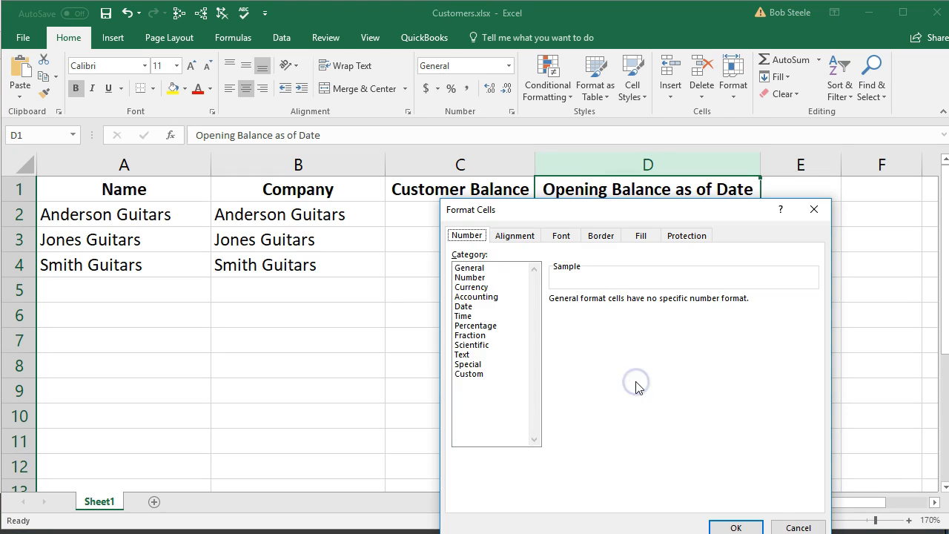
pyautogui.click(466, 307)
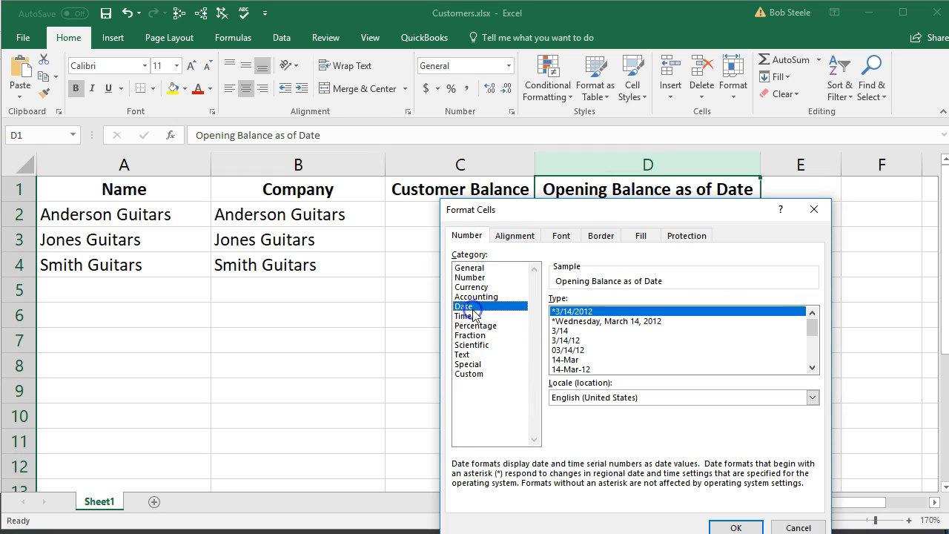
pyautogui.click(811, 369)
pyautogui.click(812, 370)
pyautogui.click(812, 370)
pyautogui.click(812, 370)
pyautogui.click(812, 370)
pyautogui.click(812, 369)
pyautogui.click(812, 369)
pyautogui.click(812, 369)
pyautogui.click(811, 369)
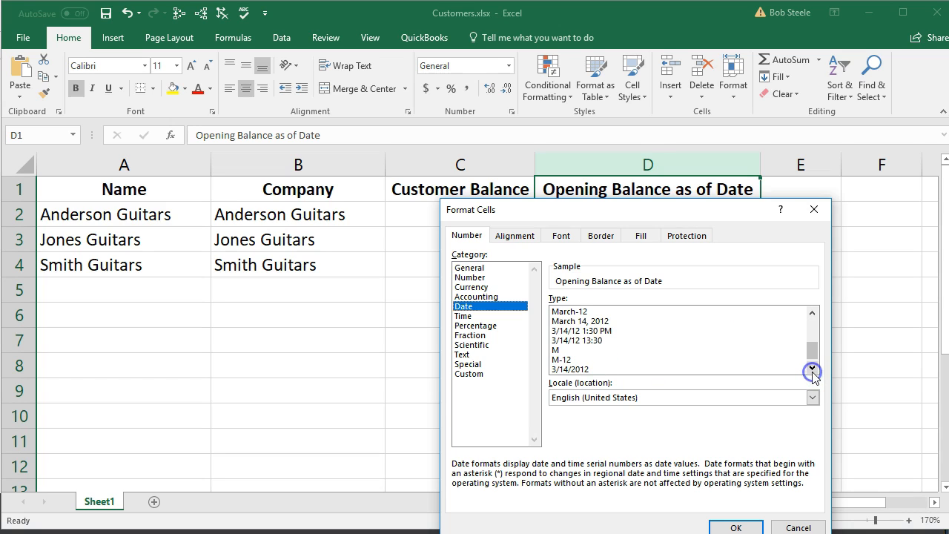
pyautogui.click(812, 369)
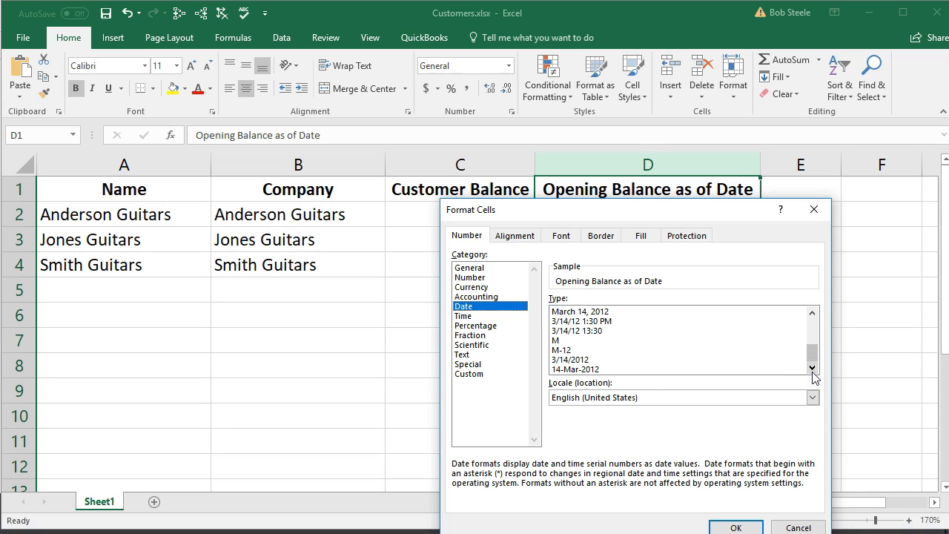
# Step: Apply the custom format yyyy-mm-dd to the Opening Balance as of Date column and check the dates in rows 2 to 4
pyautogui.click(488, 377)
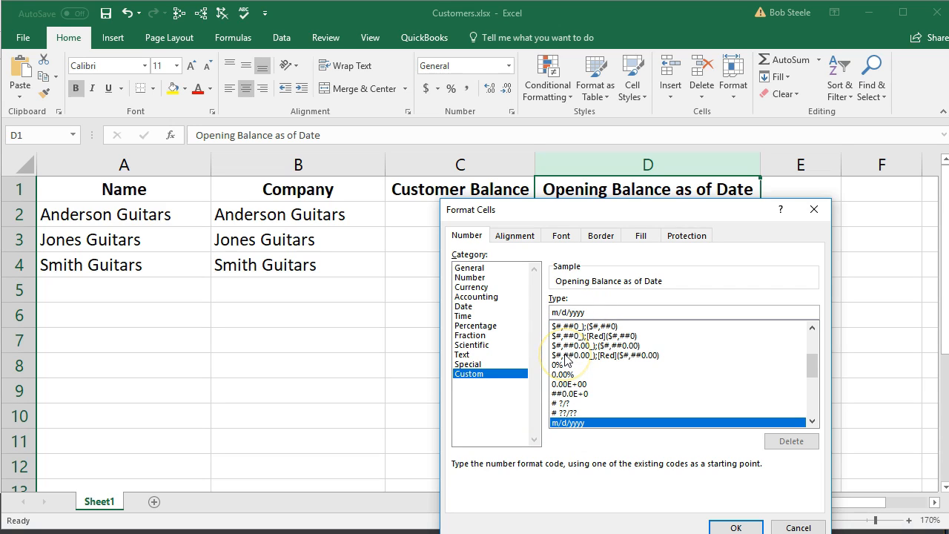
pyautogui.write('/')
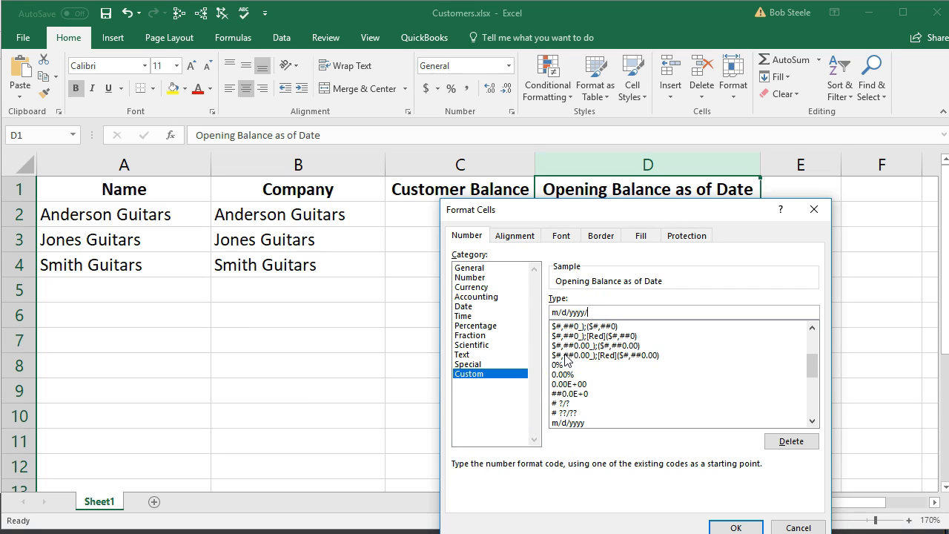
pyautogui.write('dd')
pyautogui.write('mm')
pyautogui.write('/dd')
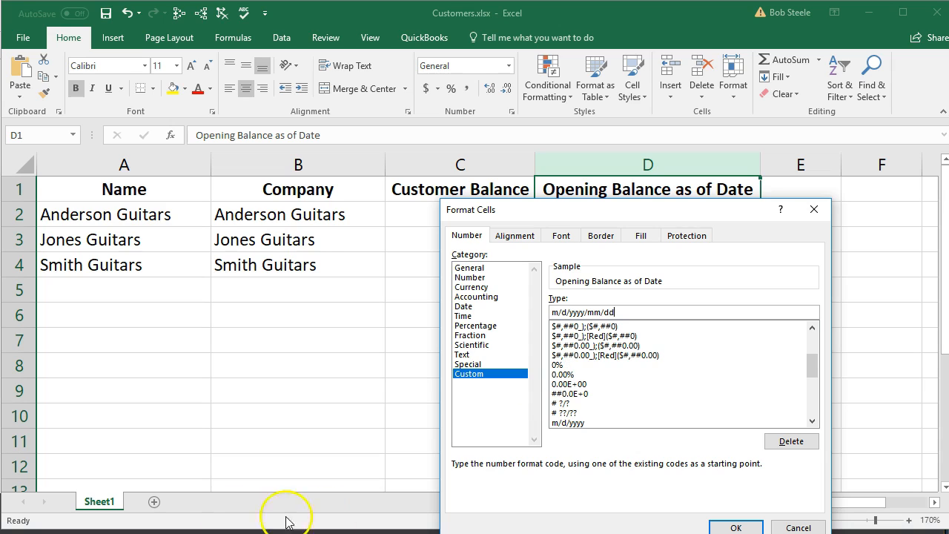
pyautogui.click(604, 311)
pyautogui.press('BackSpace')
pyautogui.write('-')
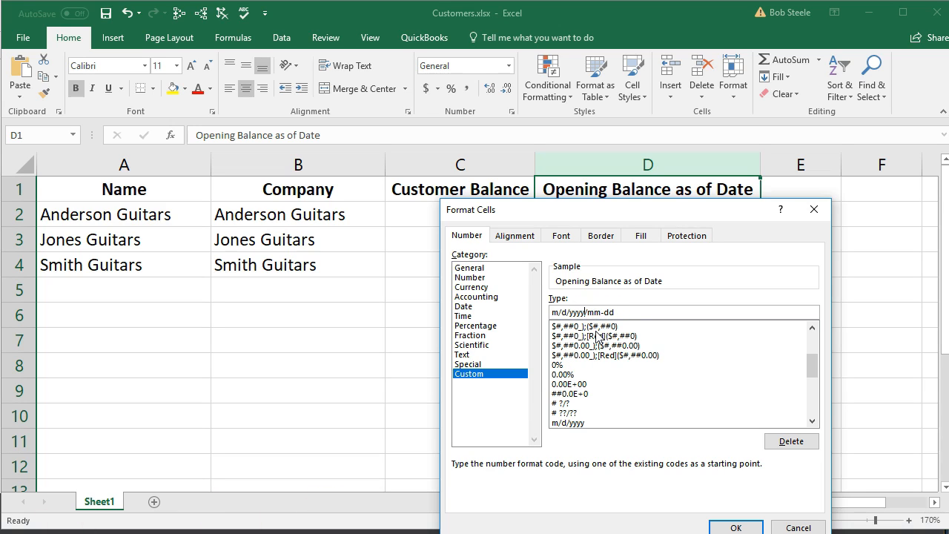
pyautogui.press('BackSpace')
pyautogui.write('-')
pyautogui.press('BackSpace')
pyautogui.press('BackSpace')
pyautogui.press('BackSpace')
pyautogui.press('BackSpace')
pyautogui.click(614, 313)
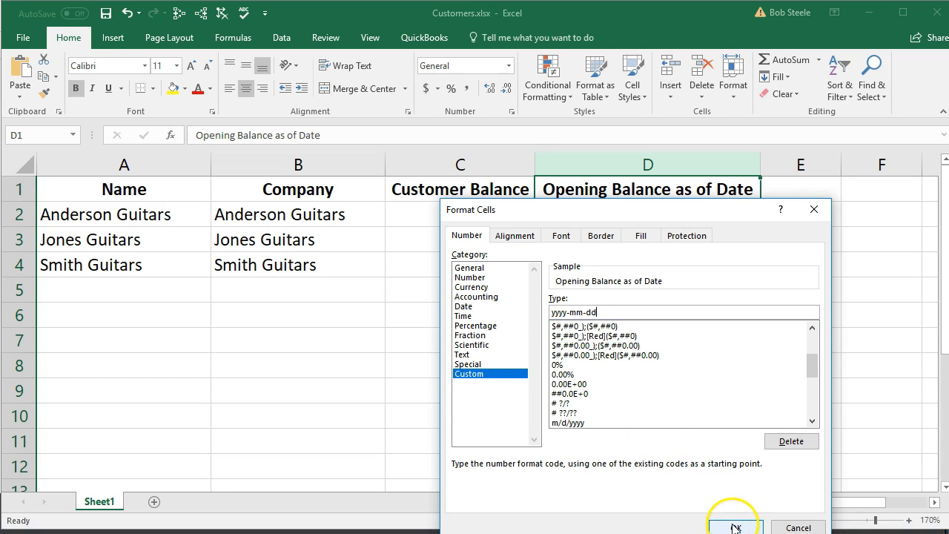
pyautogui.moveTo(702, 216); pyautogui.dragTo(703, 181)
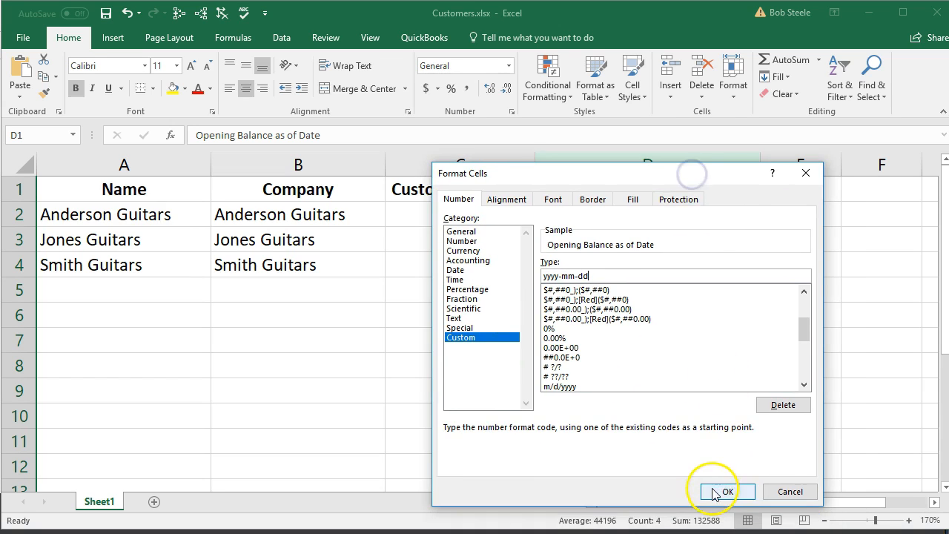
pyautogui.click(713, 490)
pyautogui.click(692, 331)
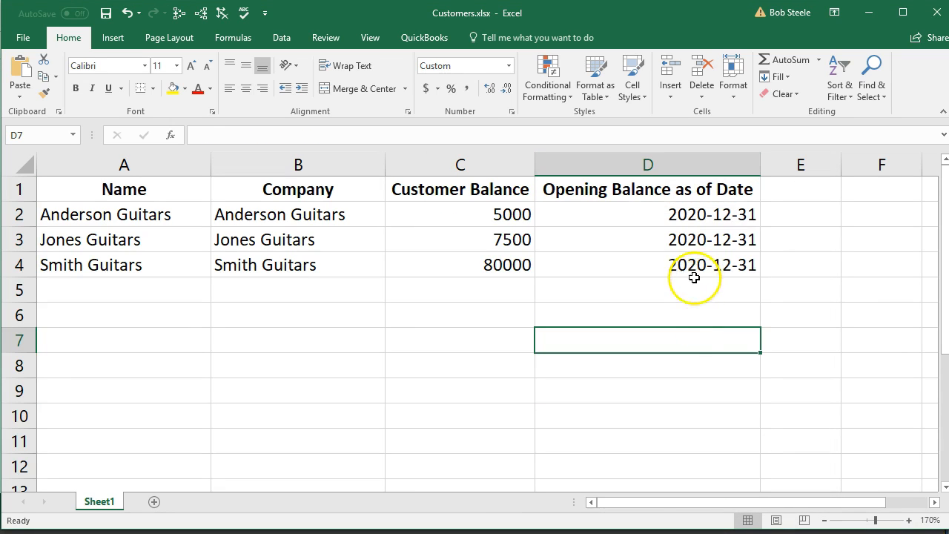
pyautogui.moveTo(646, 213); pyautogui.dragTo(635, 262)
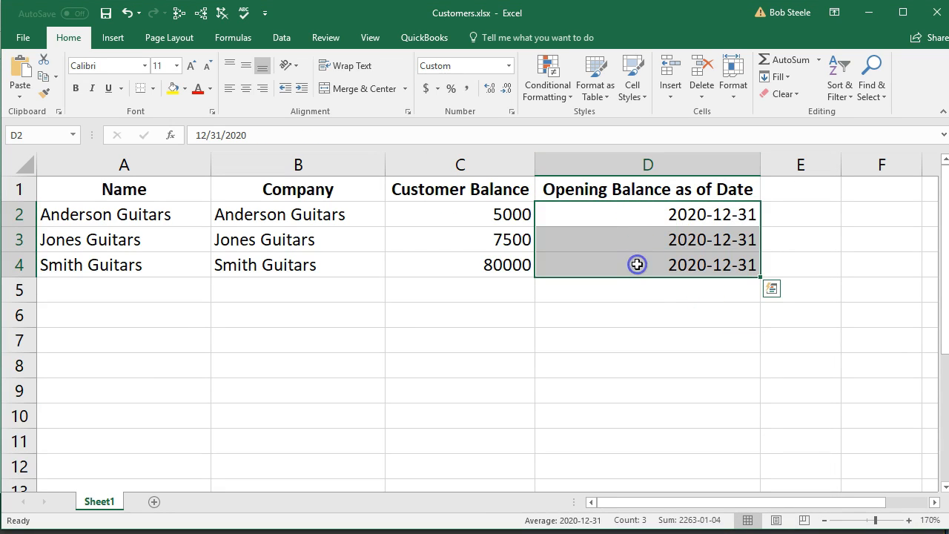
pyautogui.click(662, 317)
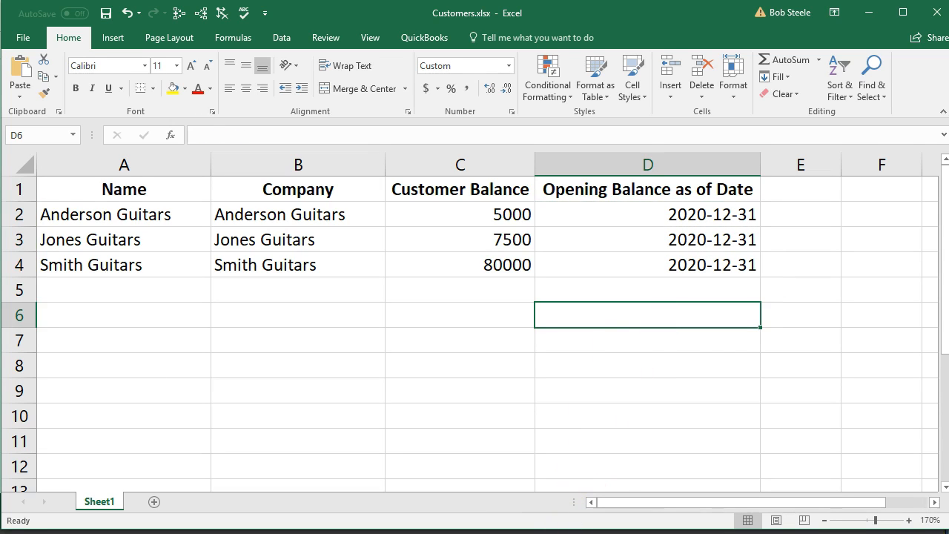
# Step: Return to QuickBooks Online and set Smith Guitars' opening balance to 8000 in the import list
pyautogui.click(868, 13)
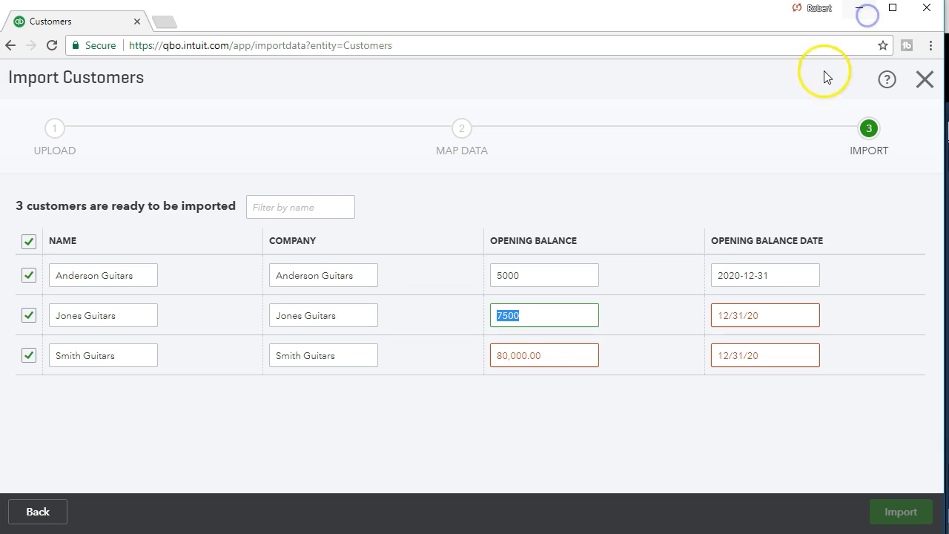
pyautogui.click(552, 356)
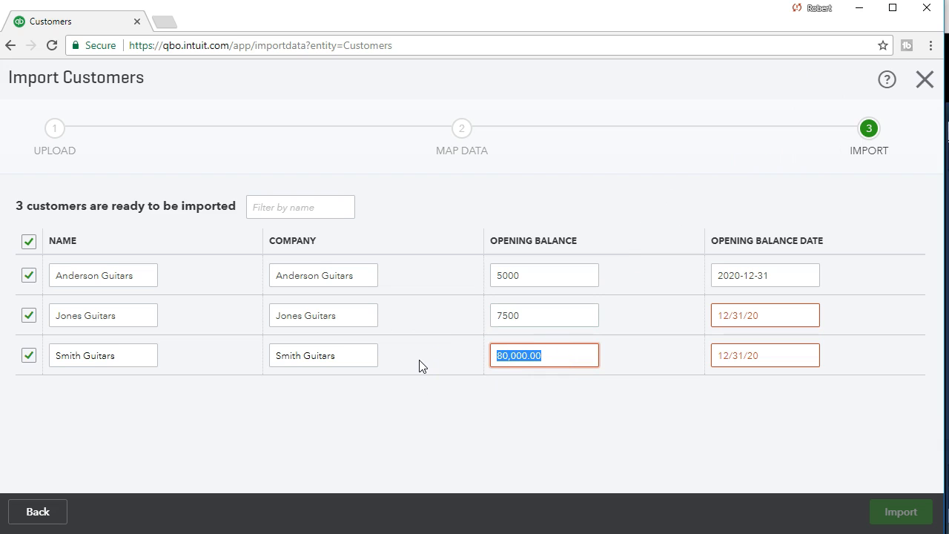
pyautogui.write('80')
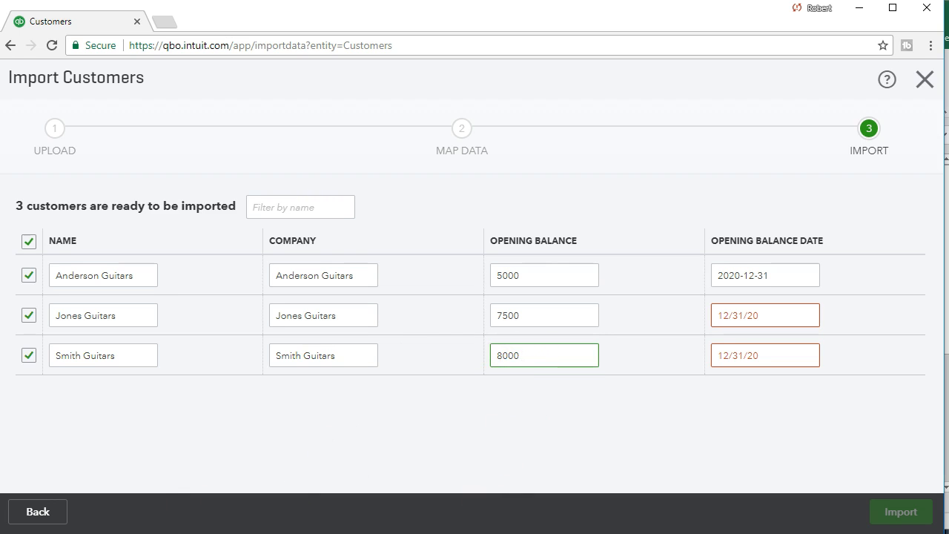
# Step: Set Smith Guitars' Customer Balance to 8000 in the Excel sheet and return to the QuickBooks Online import
pyautogui.hotkey('alt', 'Tab')
pyautogui.click(508, 363)
pyautogui.click(490, 269)
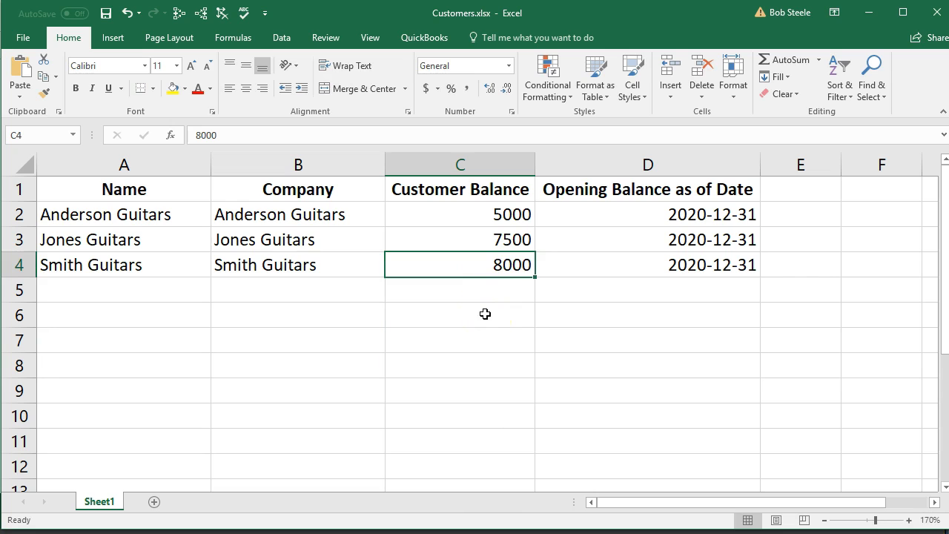
pyautogui.hotkey('alt', 'Tab')
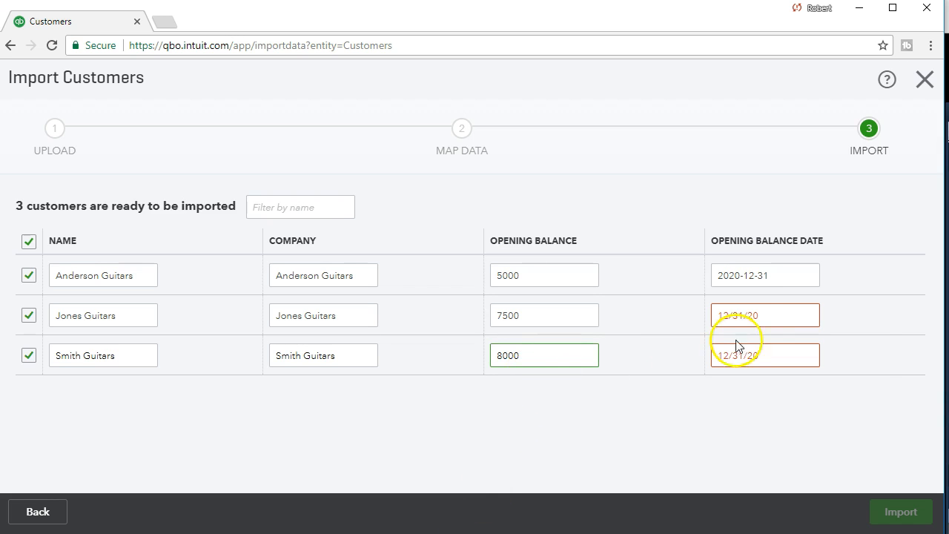
# Step: Set the opening balance dates of Jones Guitars and Smith Guitars to 2020-12-31 and import the three customers
pyautogui.click(764, 315)
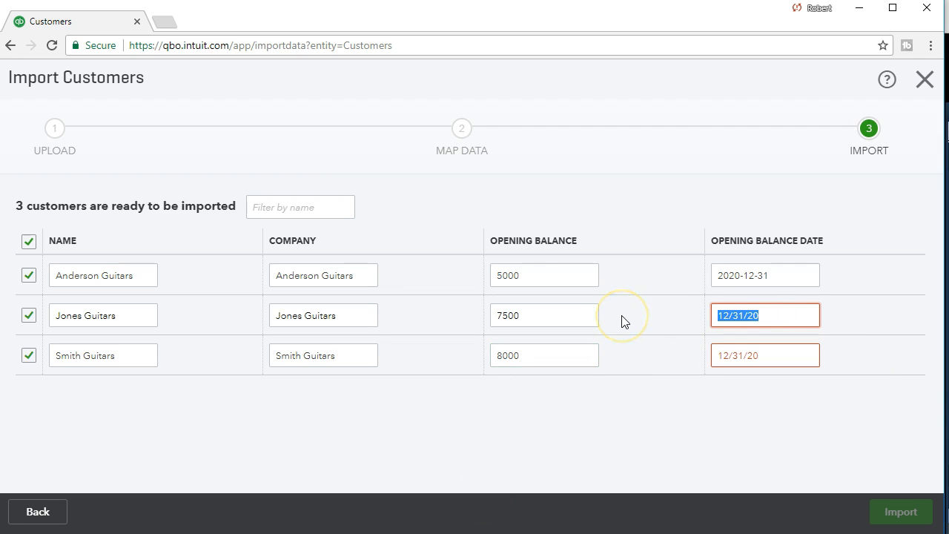
pyautogui.write('2020-12-')
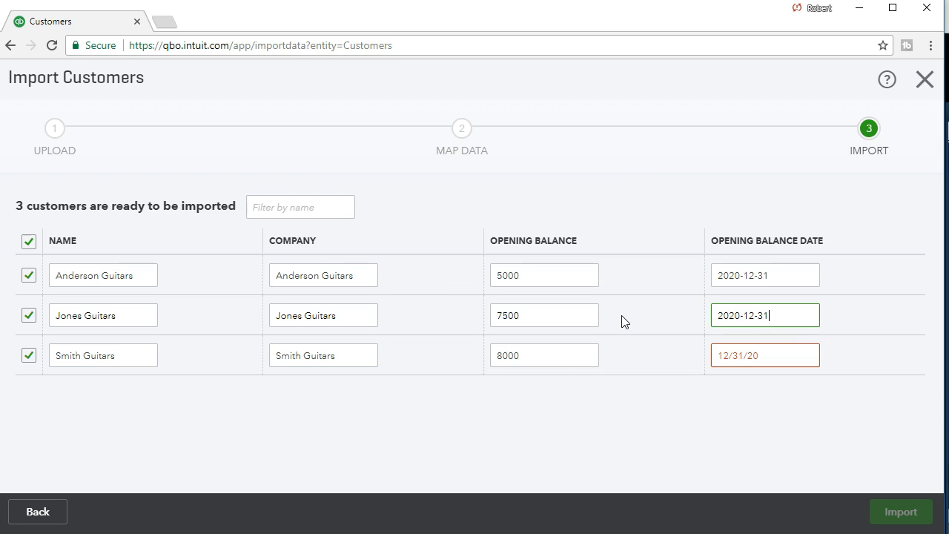
pyautogui.click(767, 355)
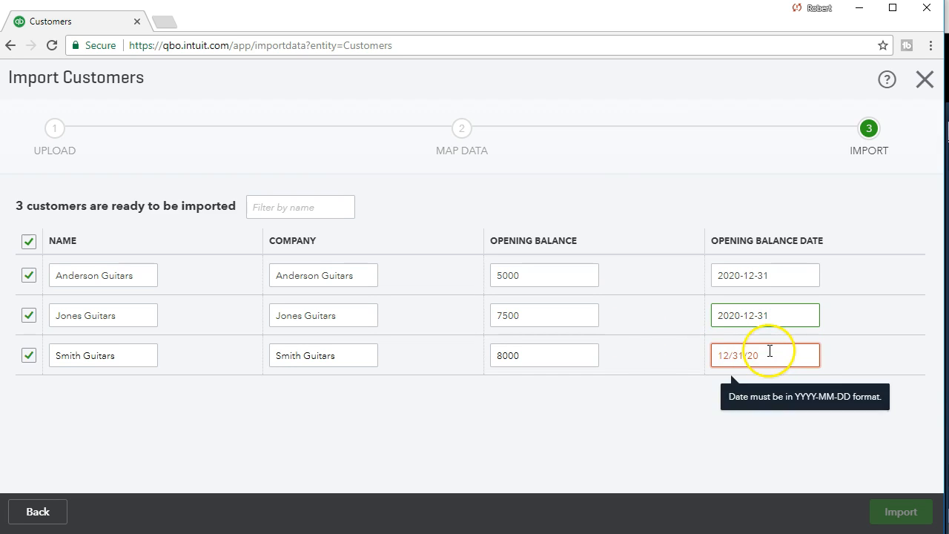
pyautogui.write('2020')
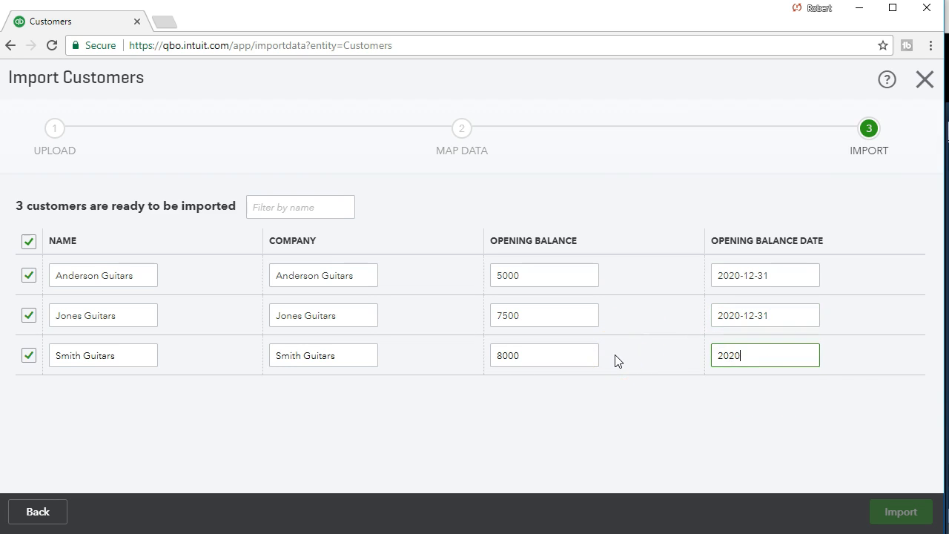
pyautogui.click(593, 451)
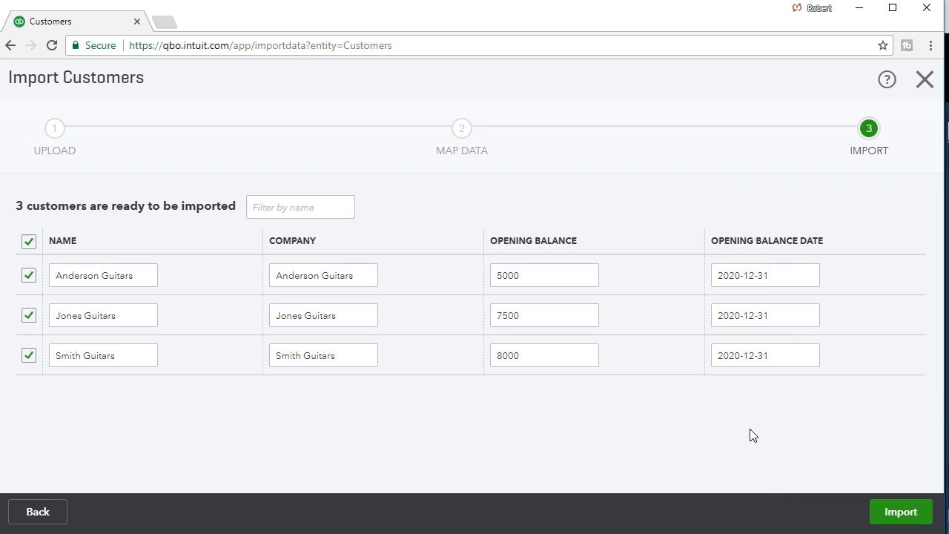
pyautogui.click(895, 511)
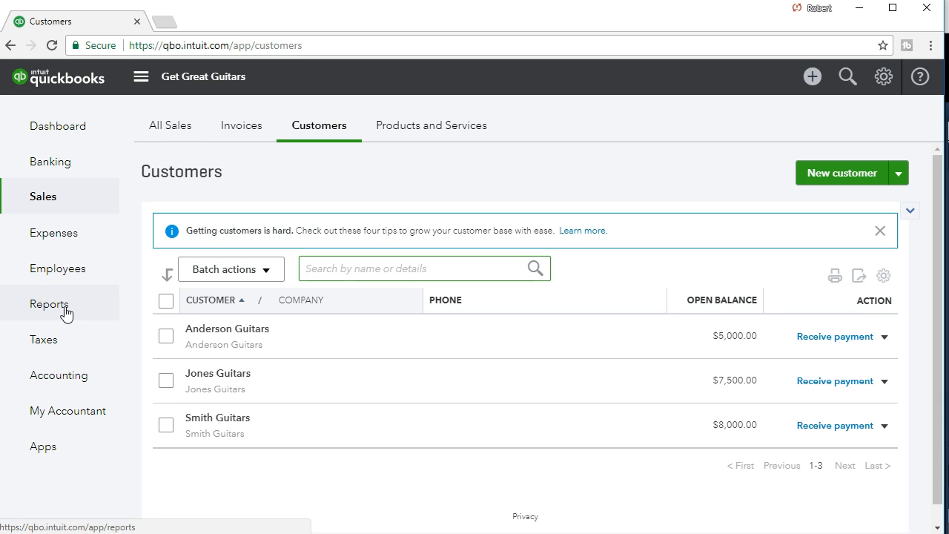
# Step: Open the Balance Sheet report from the list of reports
pyautogui.click(65, 313)
pyautogui.click(323, 333)
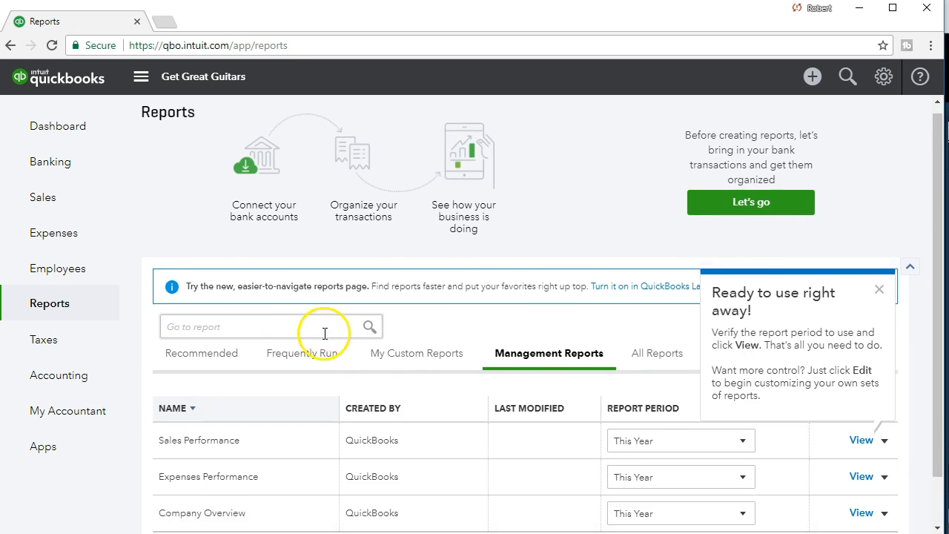
pyautogui.scroll(-1, 324, 336)
pyautogui.click(312, 278)
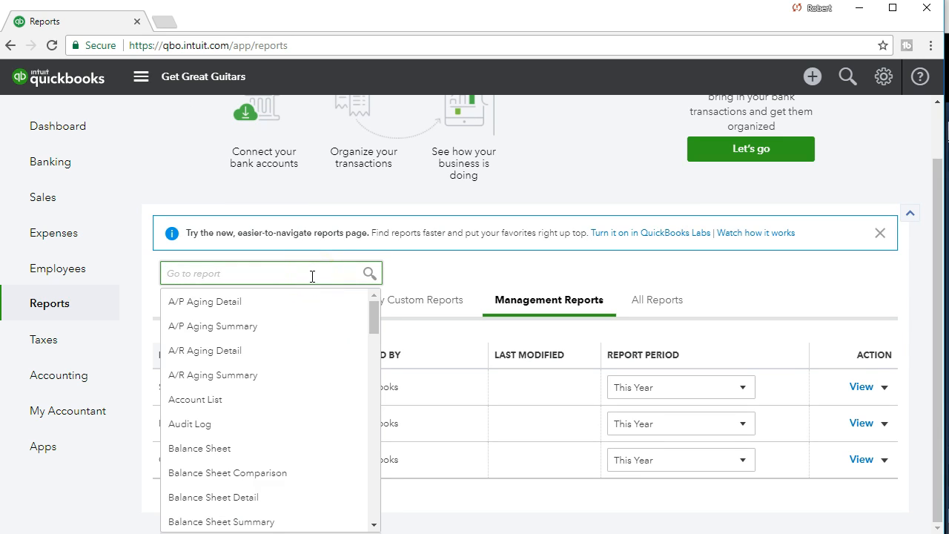
pyautogui.click(249, 450)
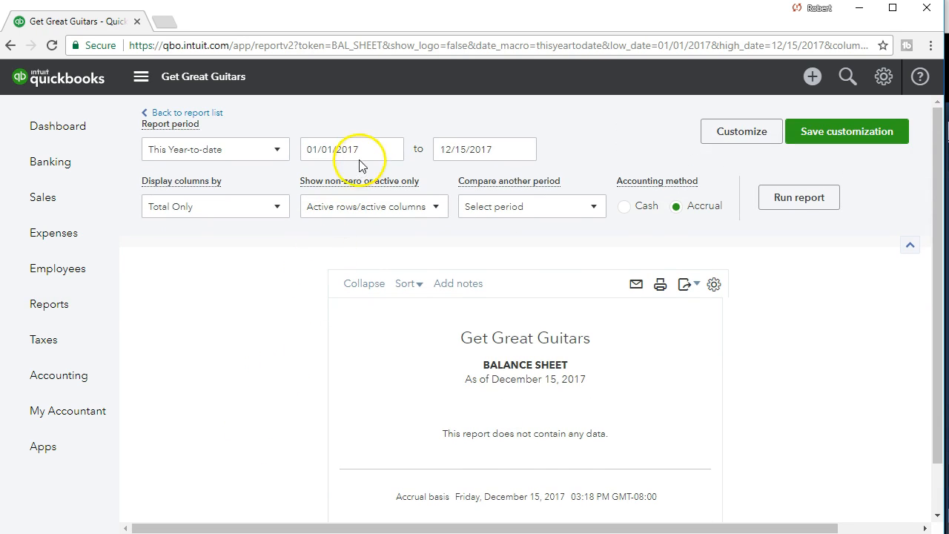
# Step: Set the balance sheet's report period to 12/31/2020 through 12/31/2020 and run the report
pyautogui.click(370, 148)
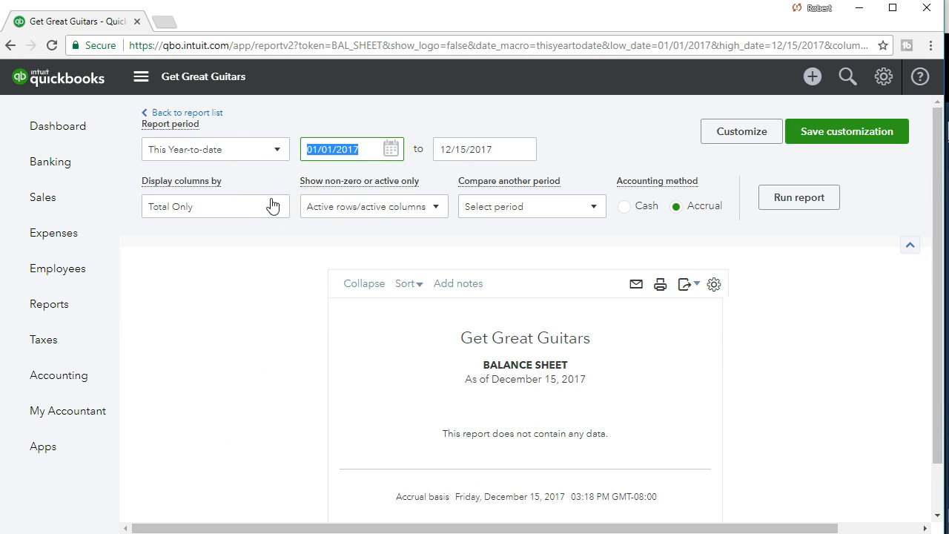
pyautogui.write('12')
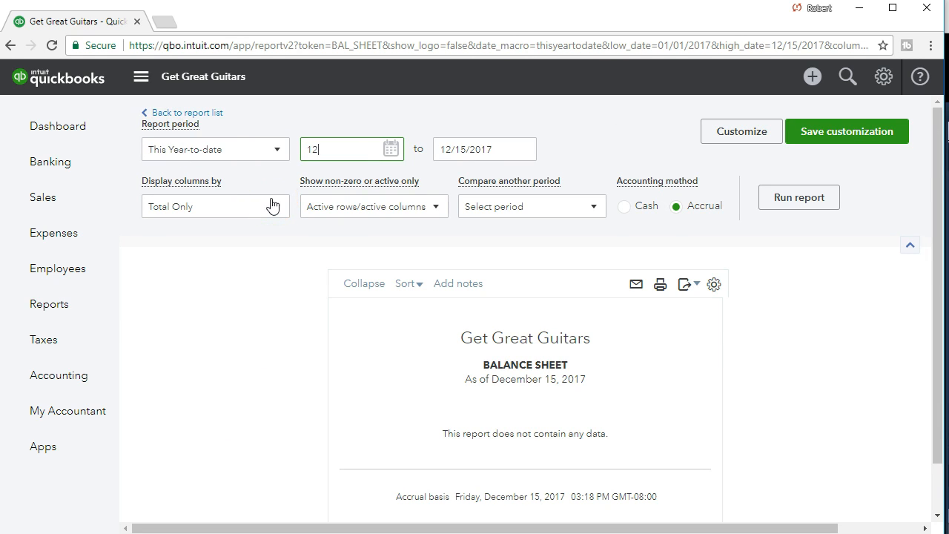
pyautogui.write('/31/2')
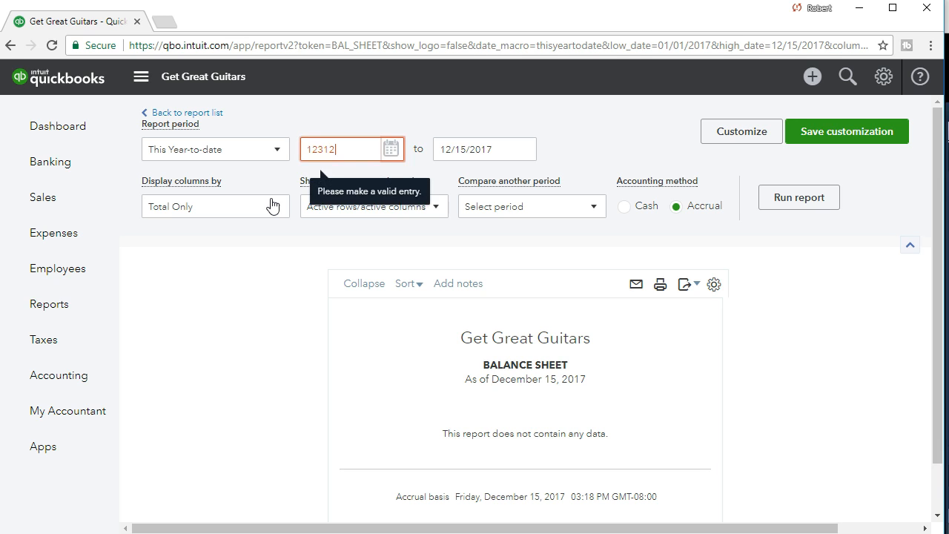
pyautogui.write('0')
pyautogui.press('Tab')
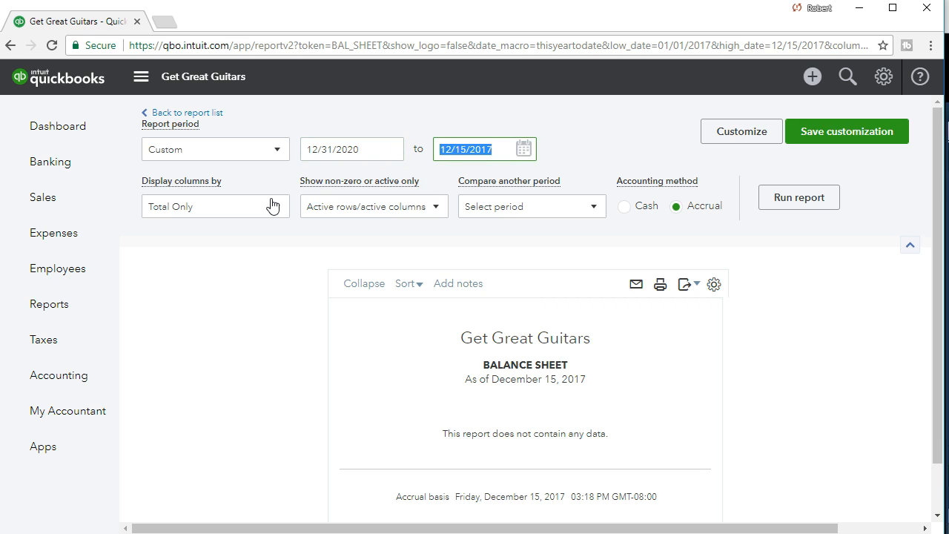
pyautogui.write('123120')
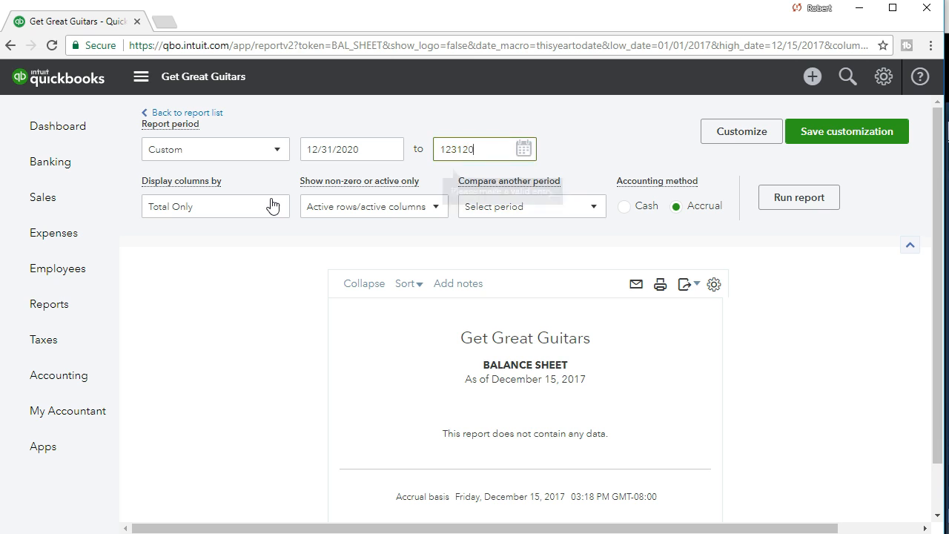
pyautogui.press('Tab')
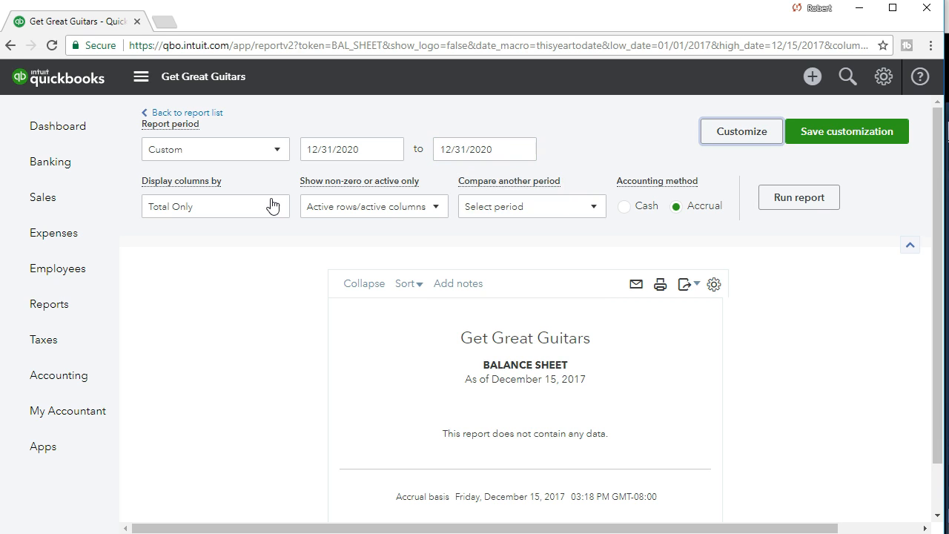
pyautogui.click(815, 211)
# Step: Review the balance sheet's assets and equity, examine the transactions behind Accounts Receivable (A/R), and return to the balance sheet
pyautogui.scroll(-3, 816, 209)
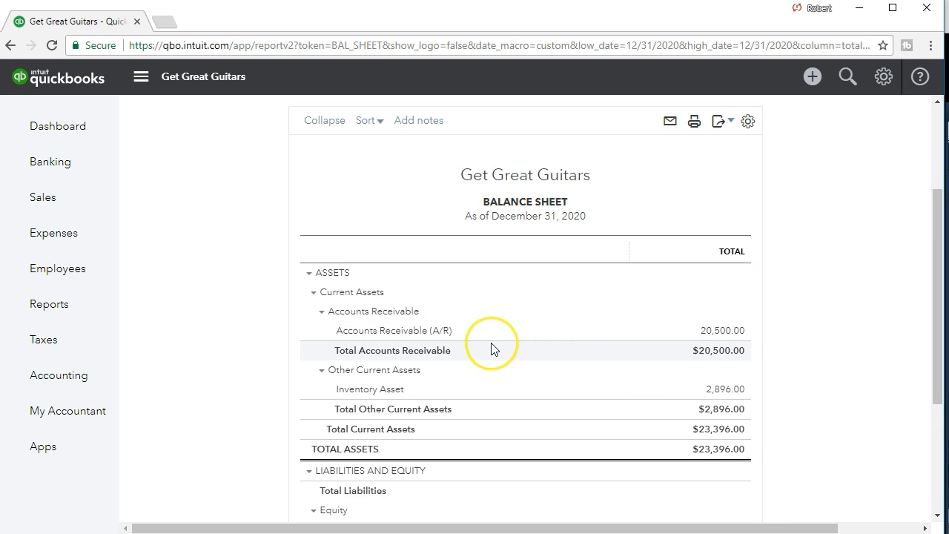
pyautogui.scroll(-3, 493, 349)
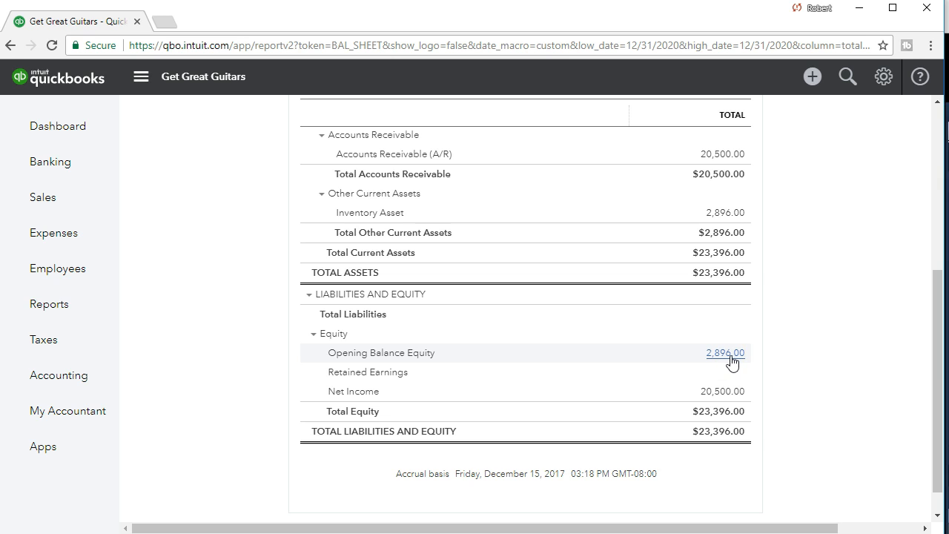
pyautogui.click(778, 390)
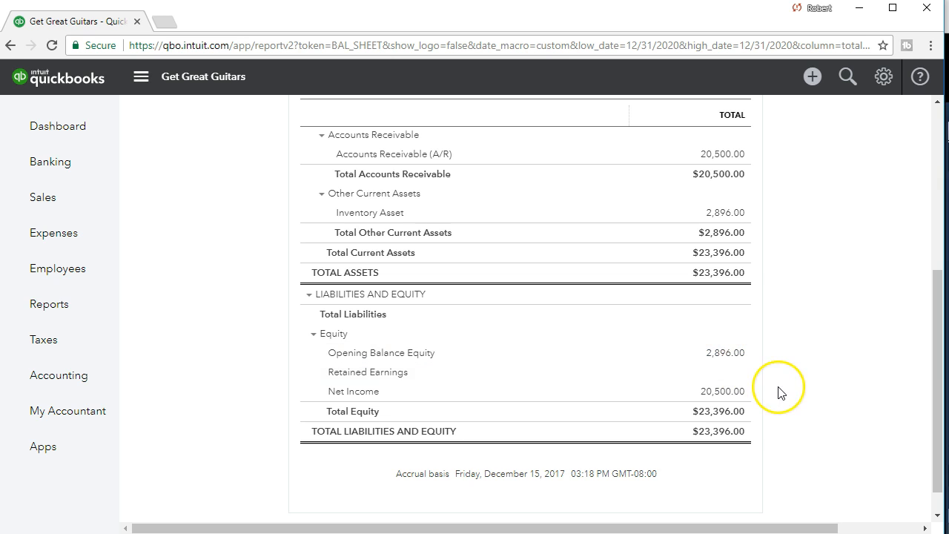
pyautogui.scroll(3, 778, 391)
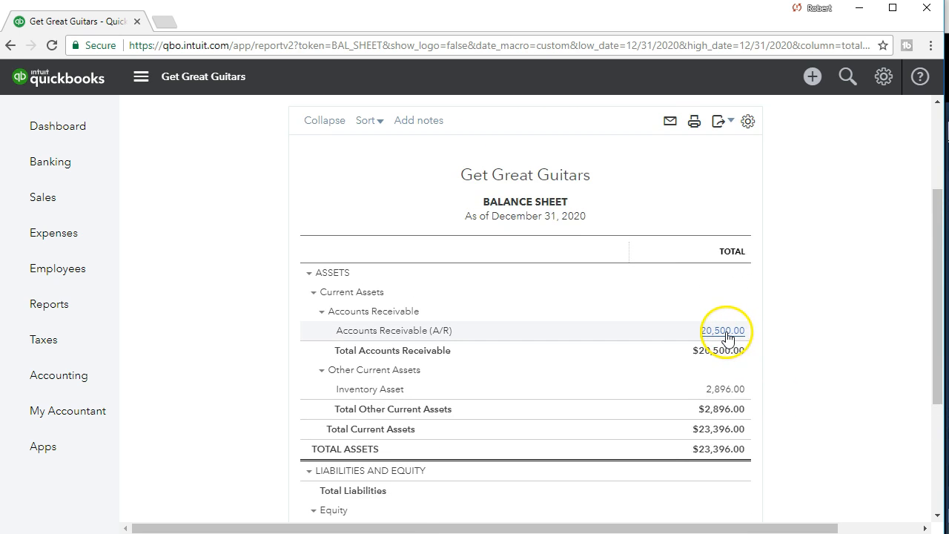
pyautogui.click(723, 334)
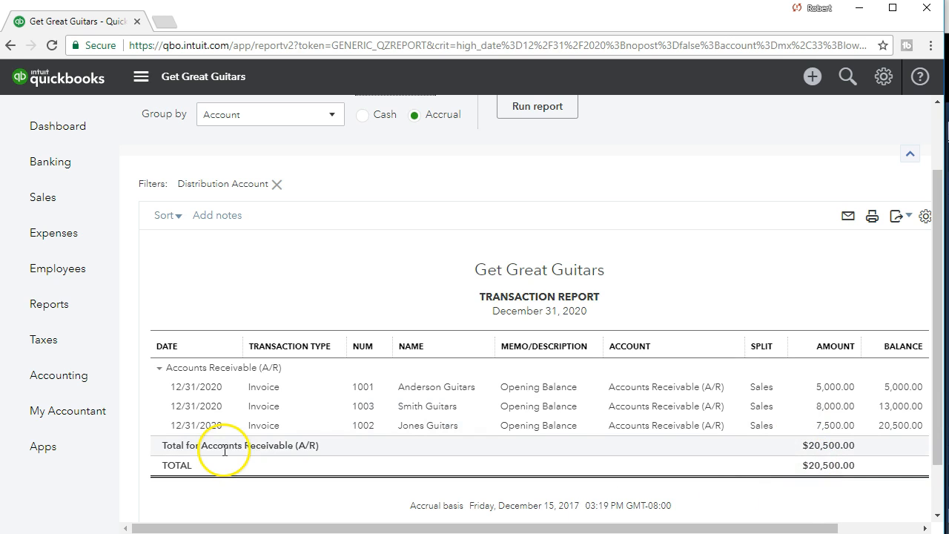
pyautogui.scroll(2, 222, 450)
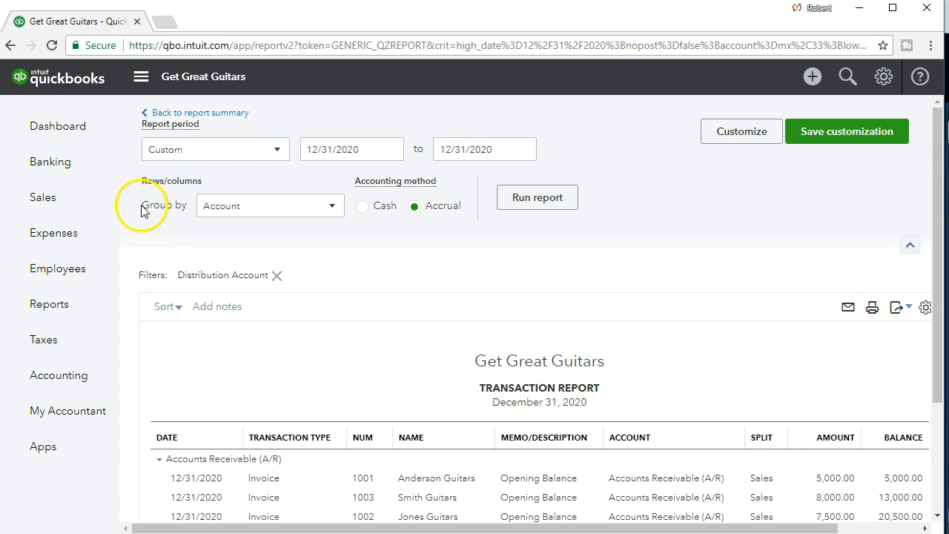
pyautogui.click(227, 120)
pyautogui.scroll(-2, 380, 323)
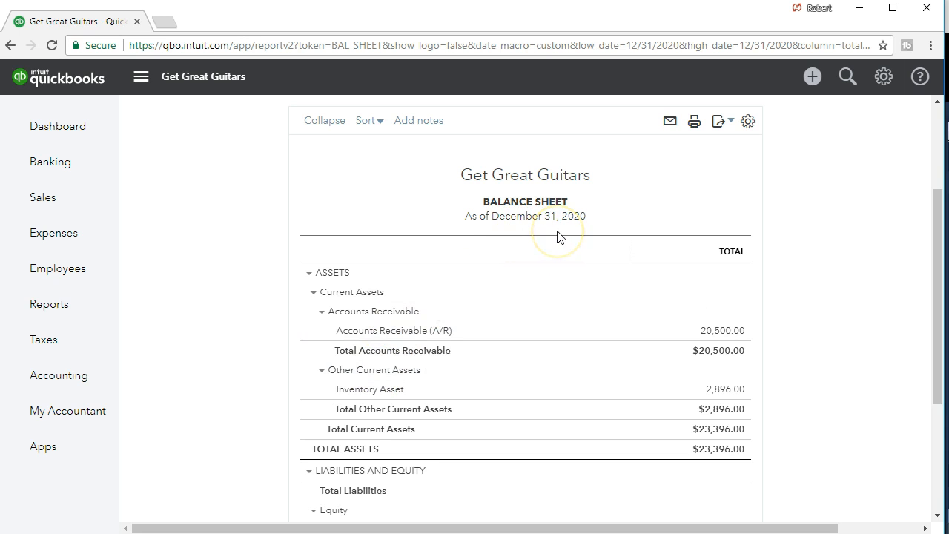
# Step: Change the balance sheet's report period to 01/01/2021 through 01/01/2021 and rerun the report
pyautogui.scroll(3, 511, 282)
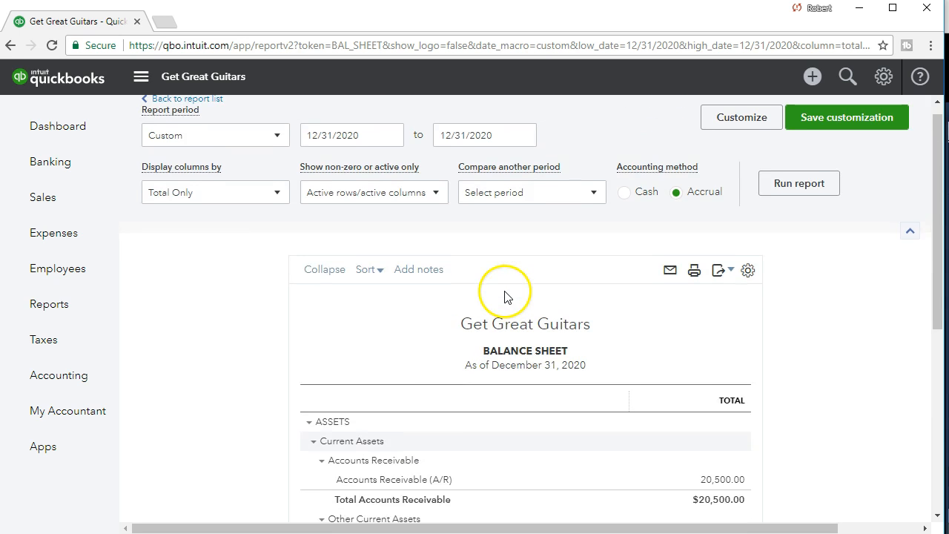
pyautogui.click(373, 149)
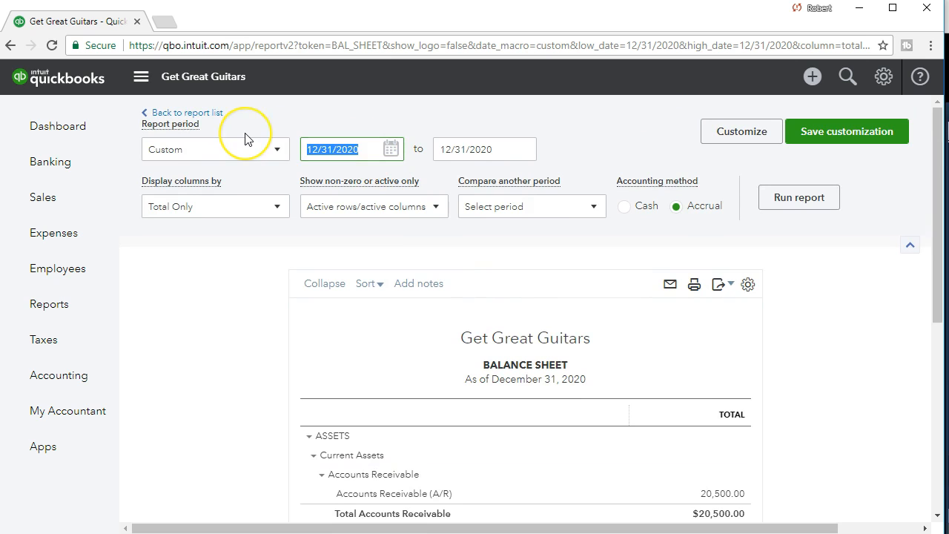
pyautogui.write('01/01/')
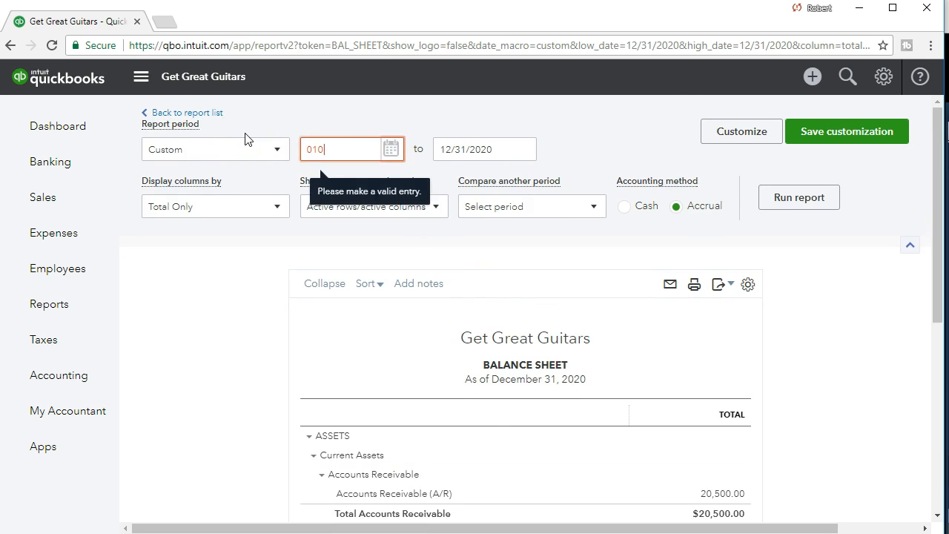
pyautogui.write('2021')
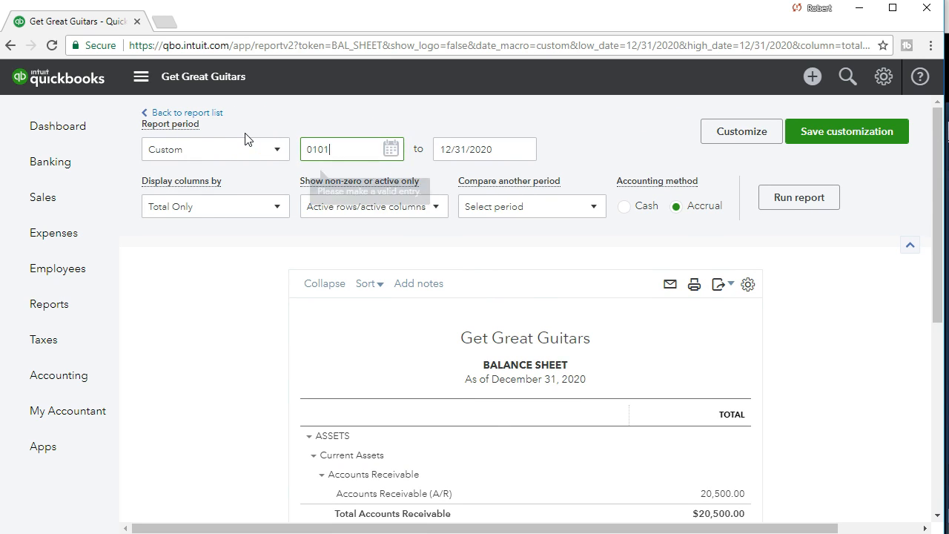
pyautogui.press('Tab')
pyautogui.write('010121')
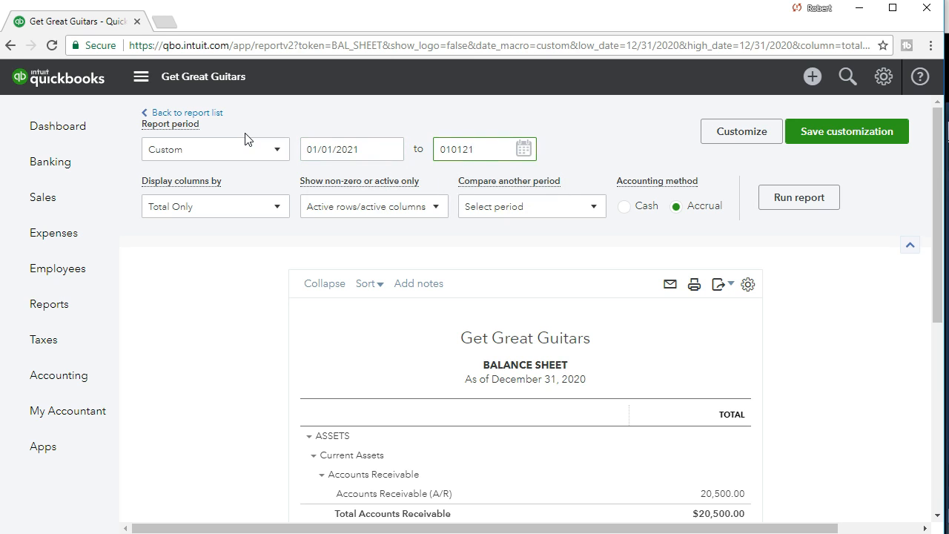
pyautogui.press('Tab')
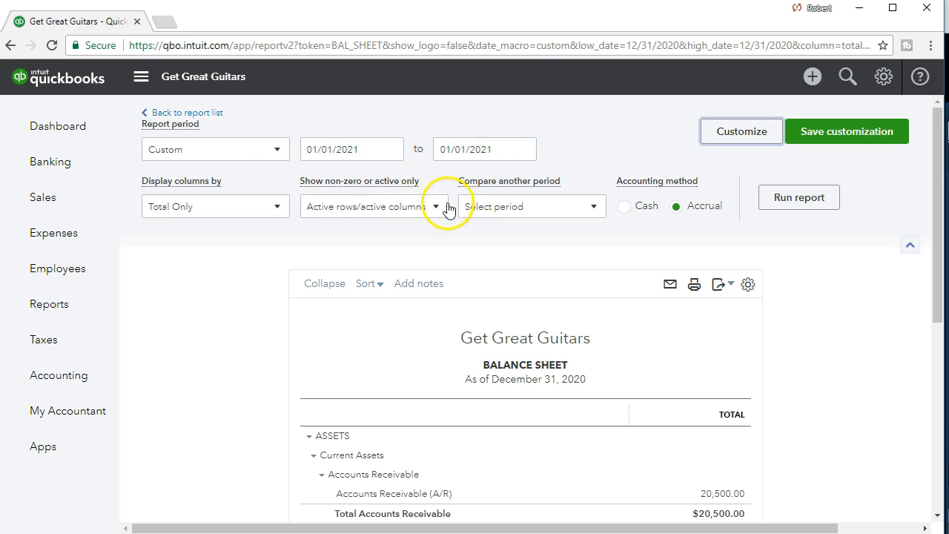
pyautogui.click(800, 199)
# Step: Examine the assets, Opening Balance Equity, Retained Earnings and Net Income on the January 1, 2021 balance sheet
pyautogui.scroll(-2, 798, 201)
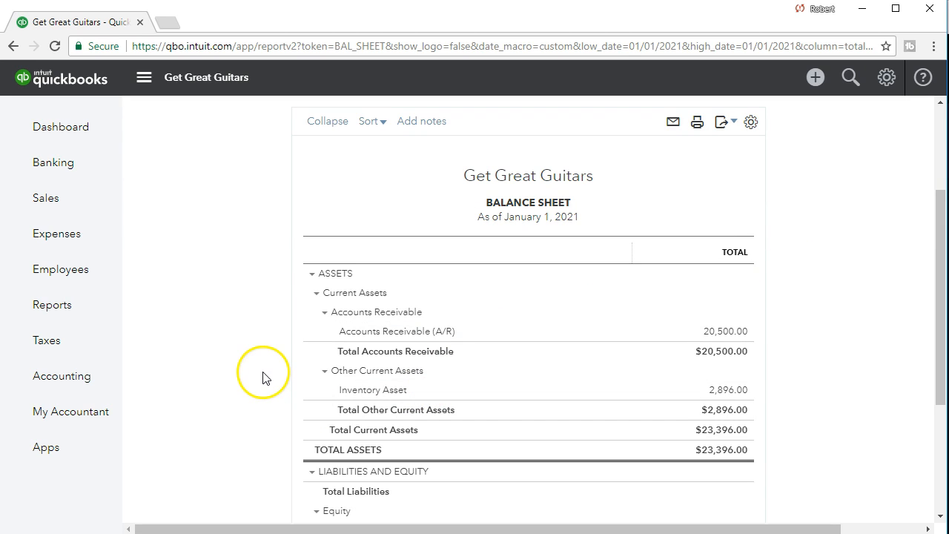
pyautogui.scroll(-1, 677, 339)
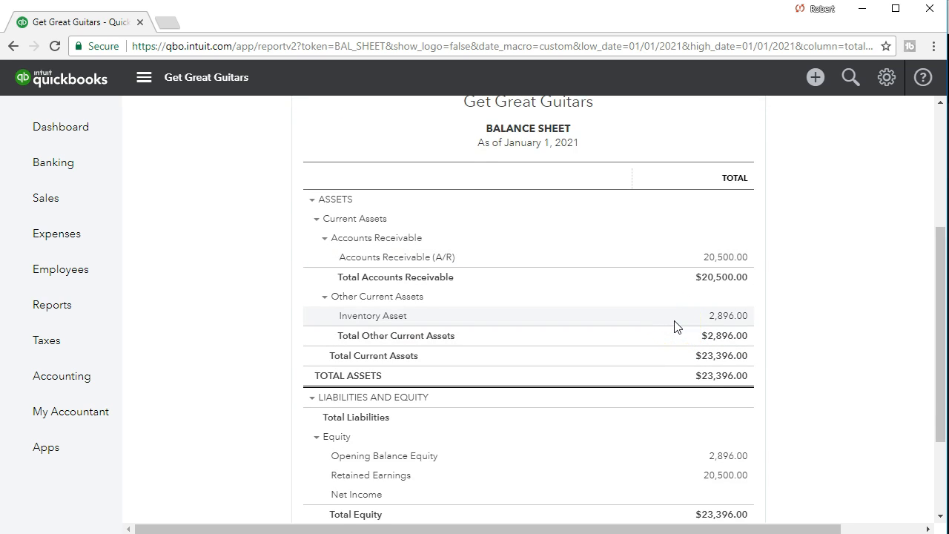
pyautogui.scroll(-2, 675, 326)
pyautogui.scroll(-1, 675, 327)
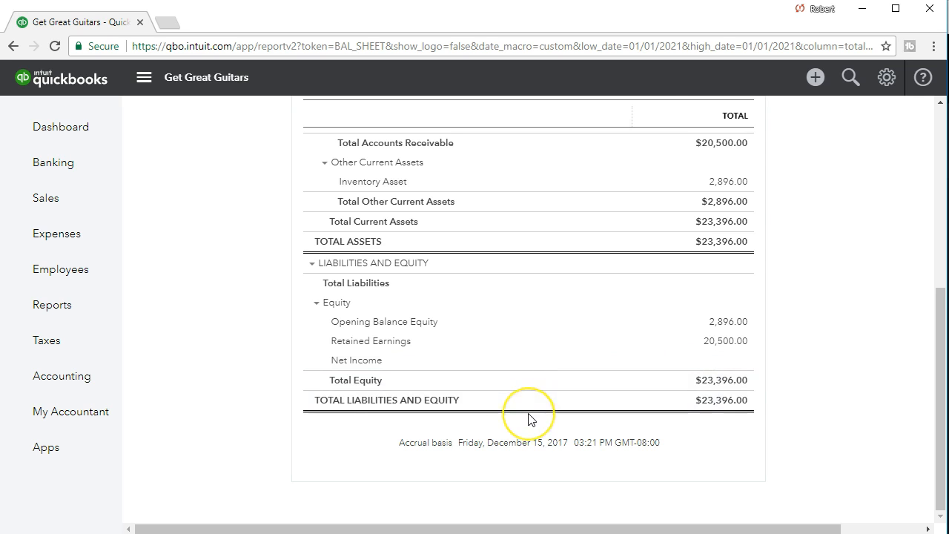
pyautogui.scroll(5, 529, 419)
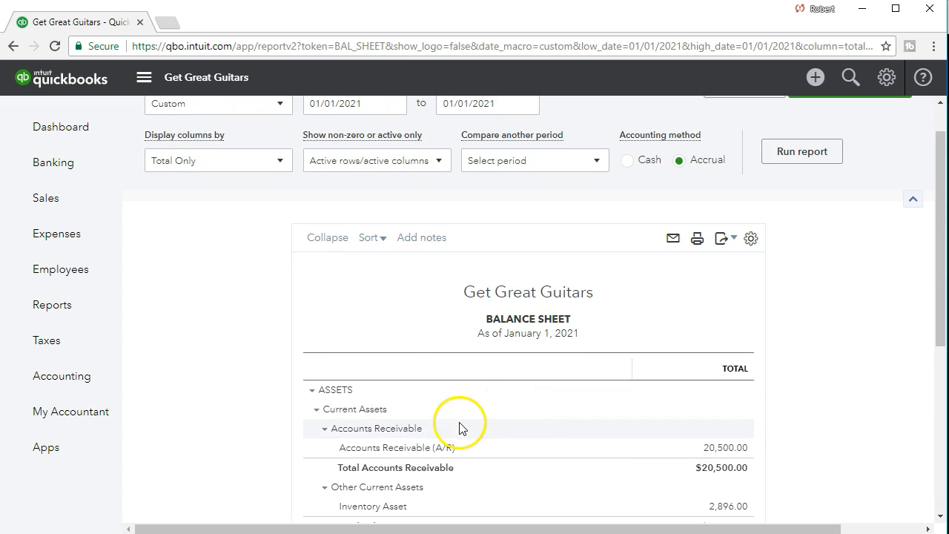
pyautogui.scroll(1, 445, 434)
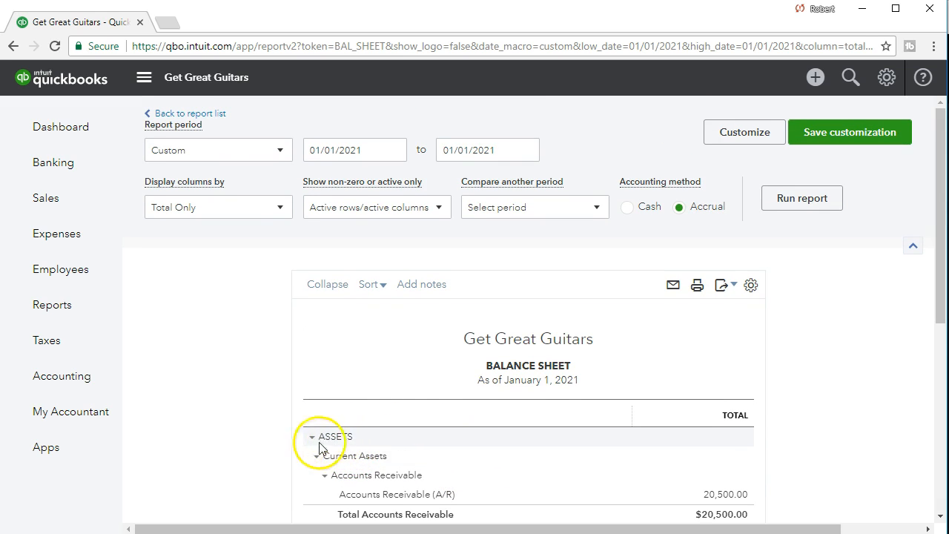
# Step: Find the Profit and Loss report among the reports and open it
pyautogui.click(57, 311)
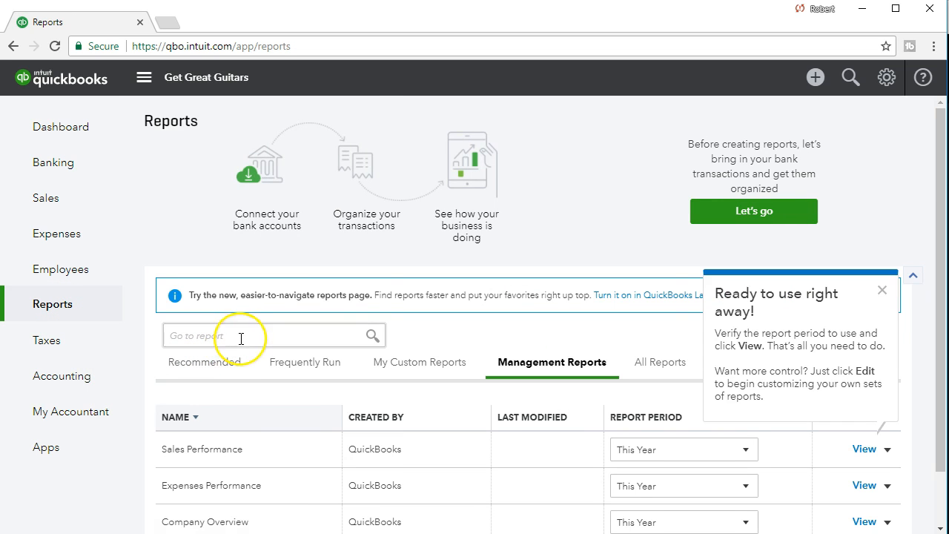
pyautogui.click(241, 337)
pyautogui.write('pro')
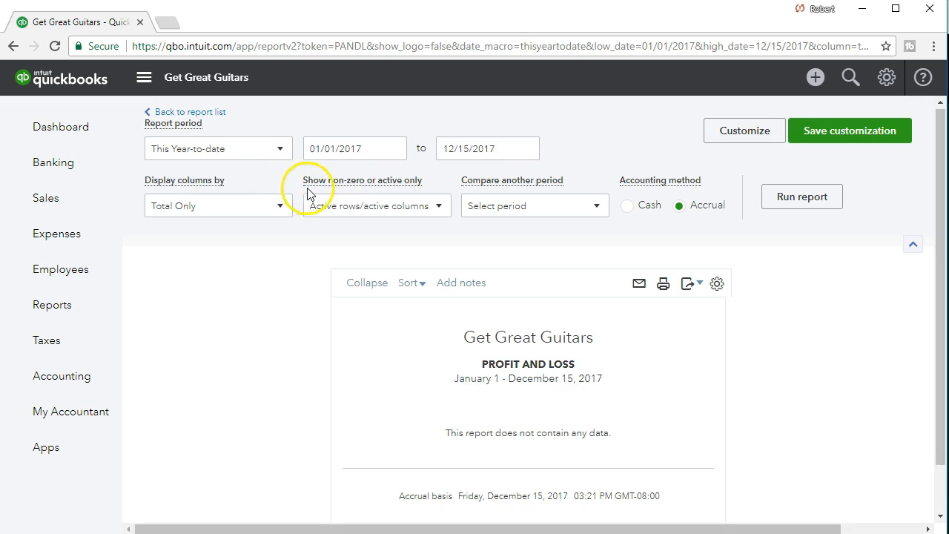
# Step: Set the Profit and Loss report period to 12/31/2020 through 12/31/2020 and run the report
pyautogui.click(368, 148)
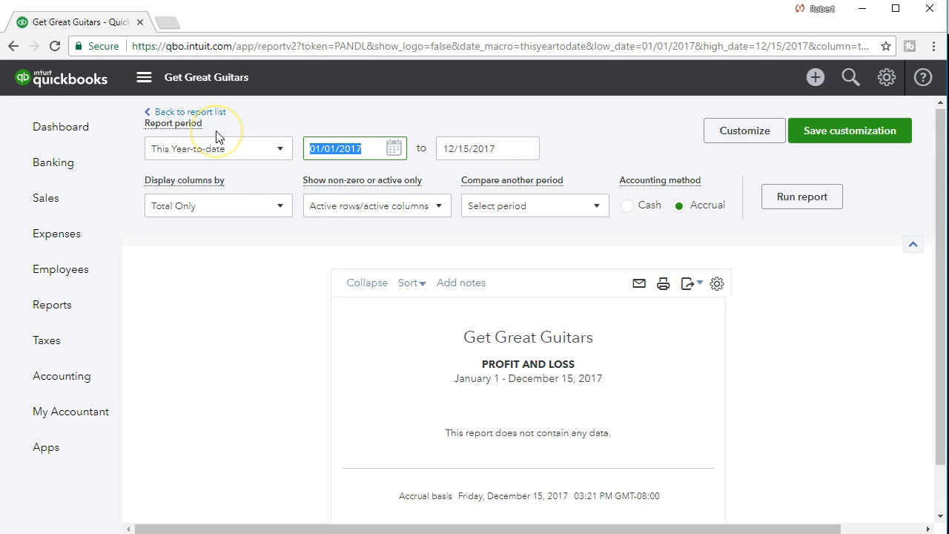
pyautogui.write('12/31/2020')
pyautogui.press('Tab')
pyautogui.write('123120')
pyautogui.press('Tab')
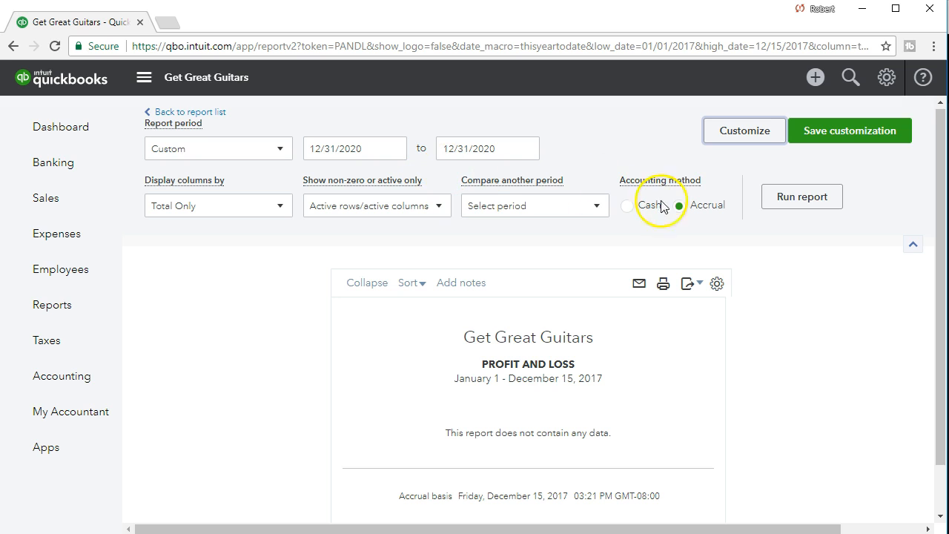
pyautogui.click(803, 200)
pyautogui.scroll(-2, 808, 208)
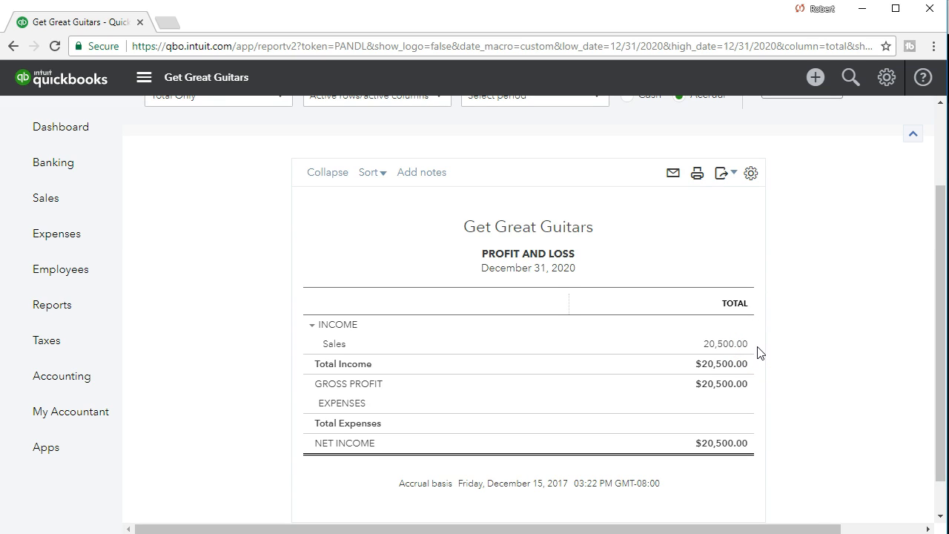
# Step: Examine the transactions behind the Sales income amount, and return to the Profit and Loss report
pyautogui.click(724, 344)
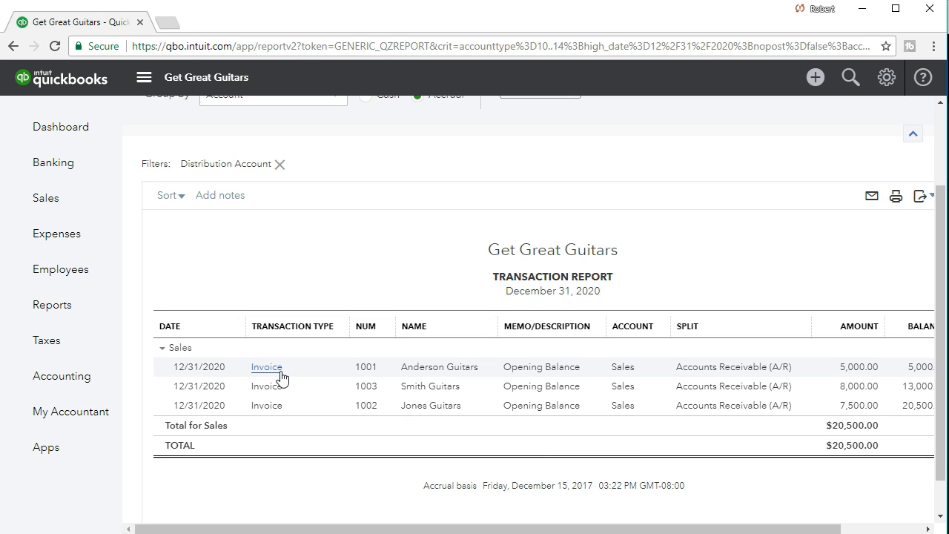
pyautogui.scroll(3, 259, 406)
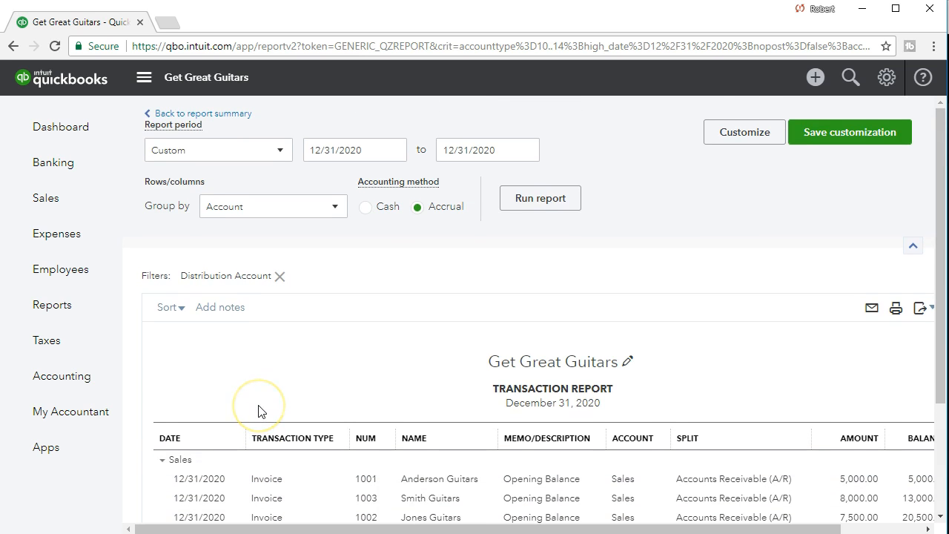
pyautogui.click(224, 115)
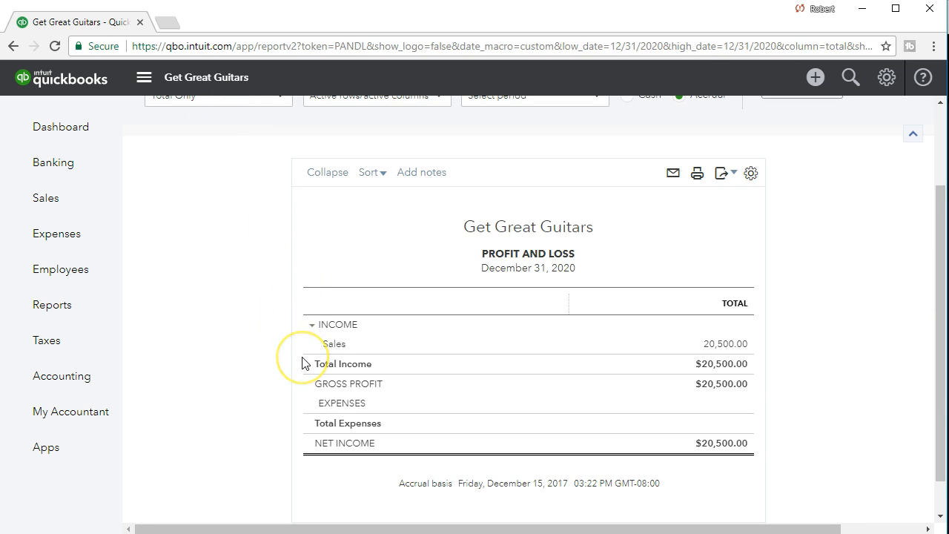
# Step: Change the Profit and Loss report period to 01/01/2021 through 01/01/2021 and rerun the report
pyautogui.scroll(3, 303, 361)
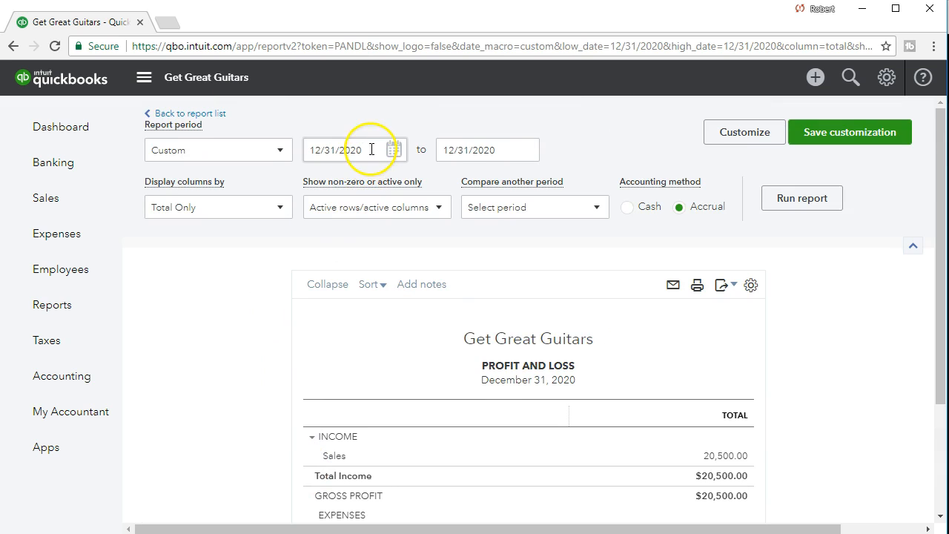
pyautogui.moveTo(362, 149); pyautogui.dragTo(259, 149)
pyautogui.press('+')
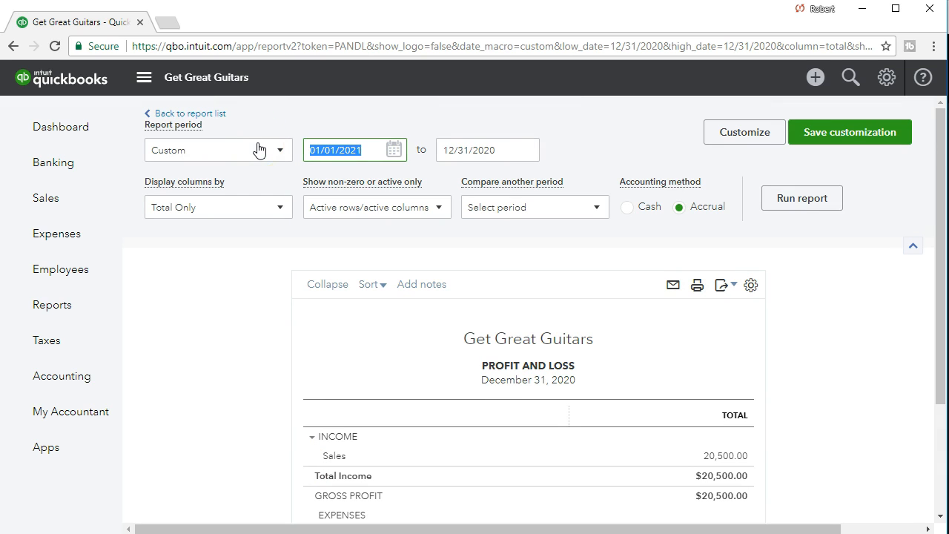
pyautogui.press('Tab')
pyautogui.press('+')
pyautogui.press('Tab')
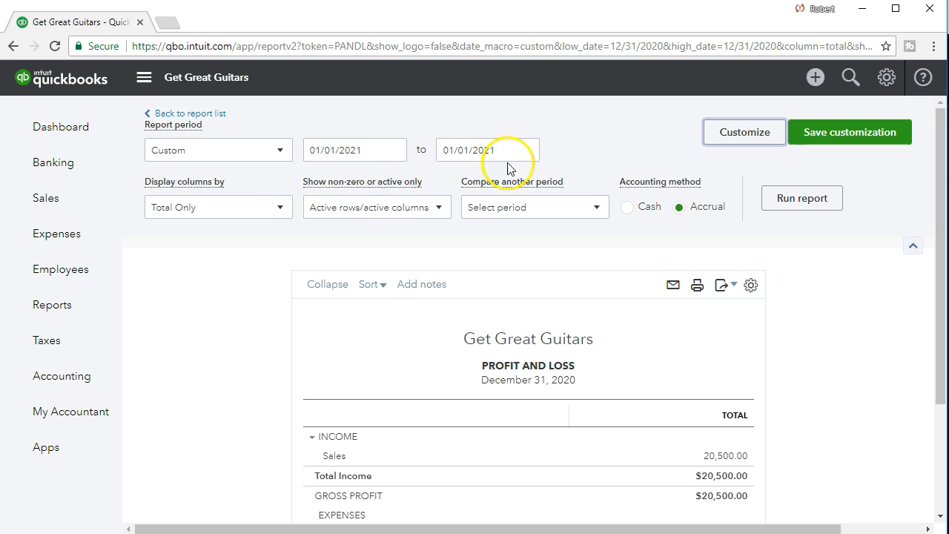
pyautogui.click(806, 203)
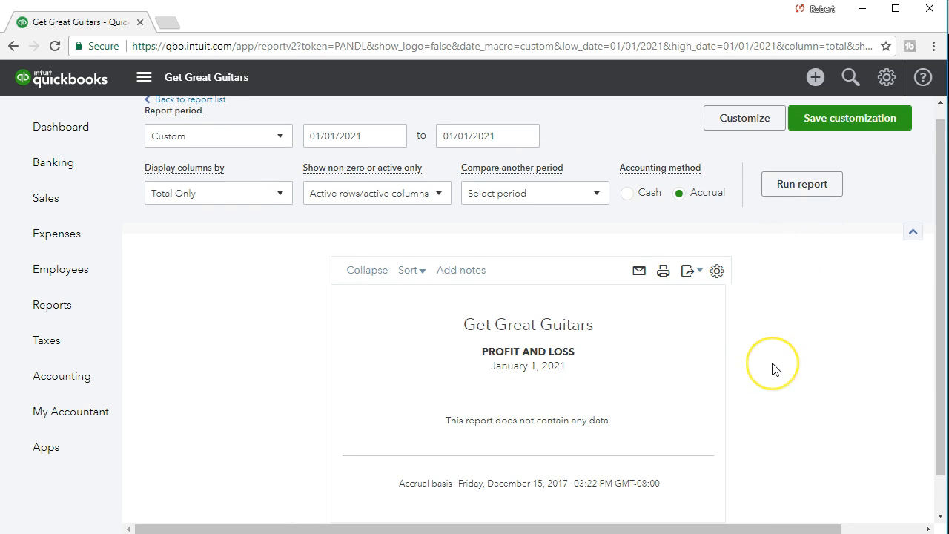
pyautogui.scroll(-1, 771, 366)
pyautogui.scroll(1, 771, 366)
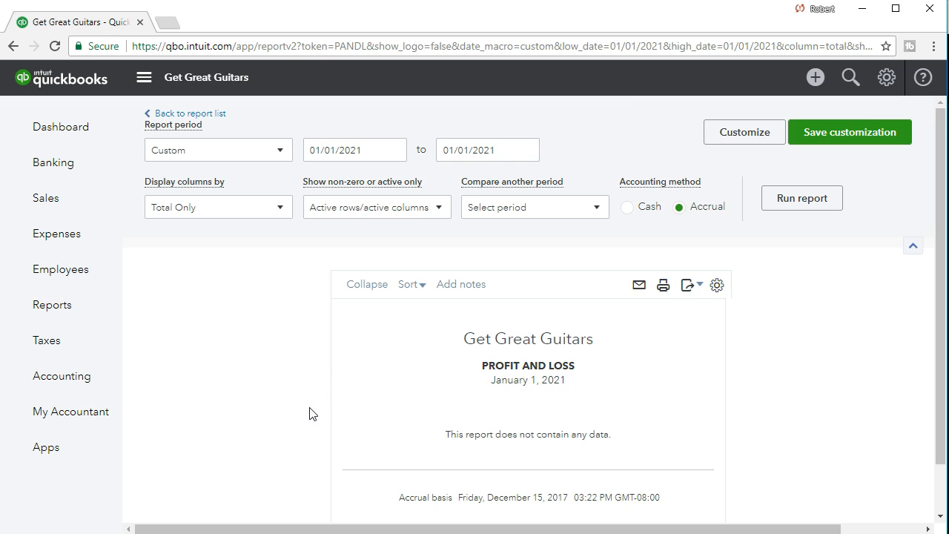
# Step: Search the reports for "customer balance" and open the Customer Balance Summary report
pyautogui.click(49, 312)
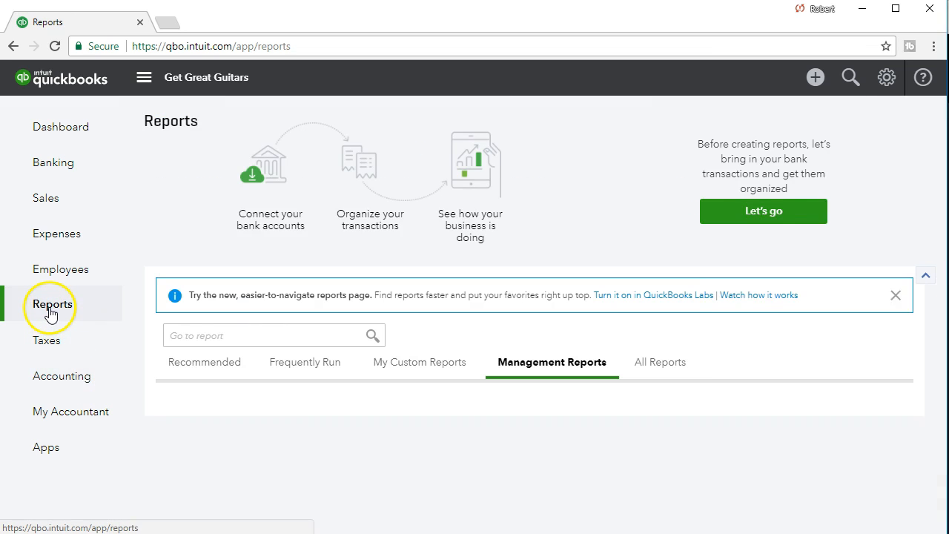
pyautogui.click(260, 336)
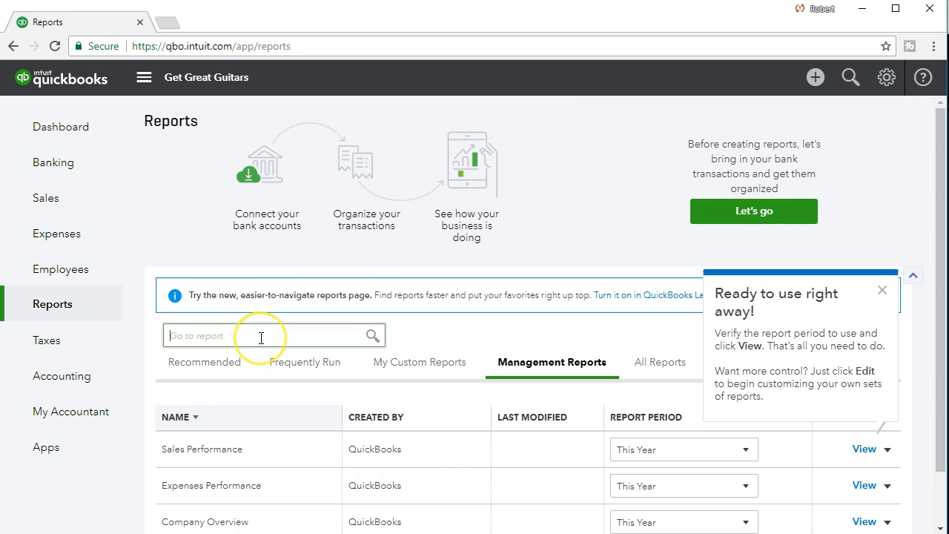
pyautogui.write('custer')
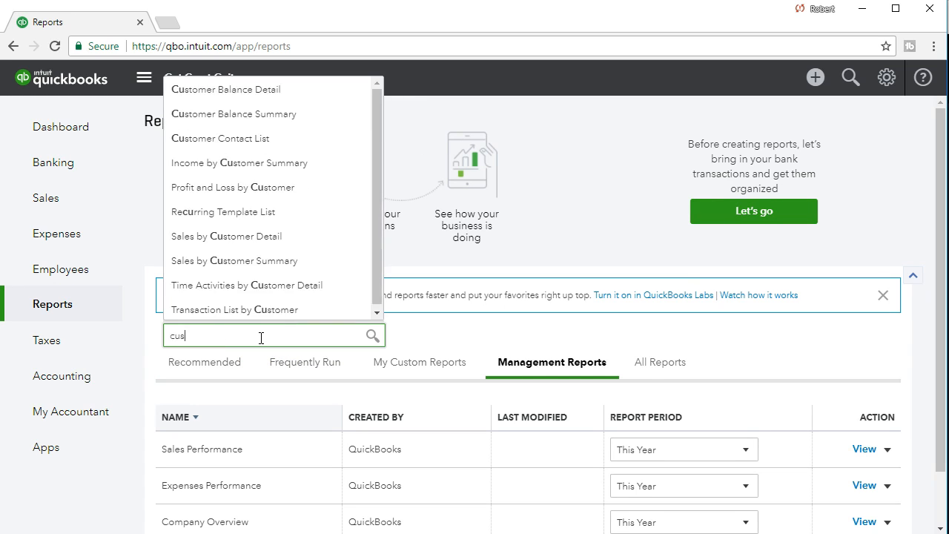
pyautogui.press('BackSpace')
pyautogui.press('BackSpace')
pyautogui.write('om')
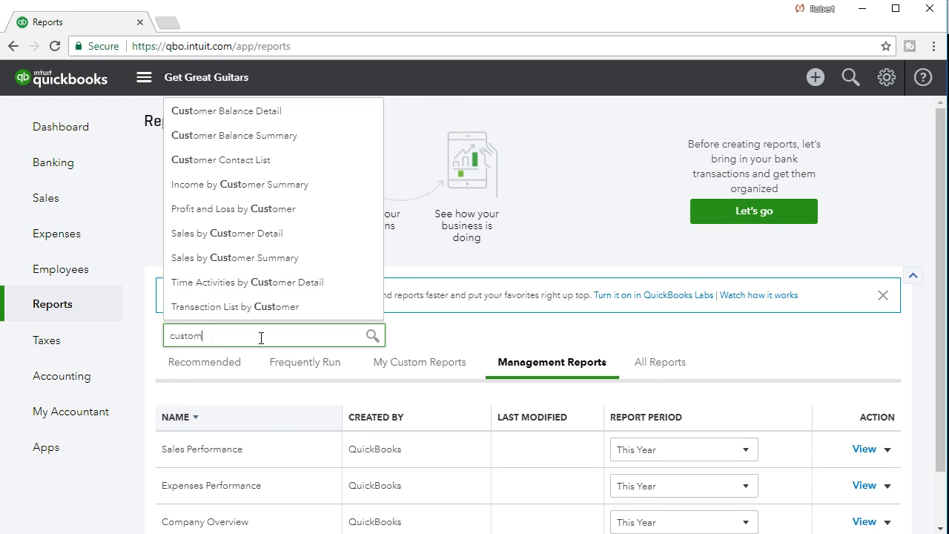
pyautogui.write('er balance')
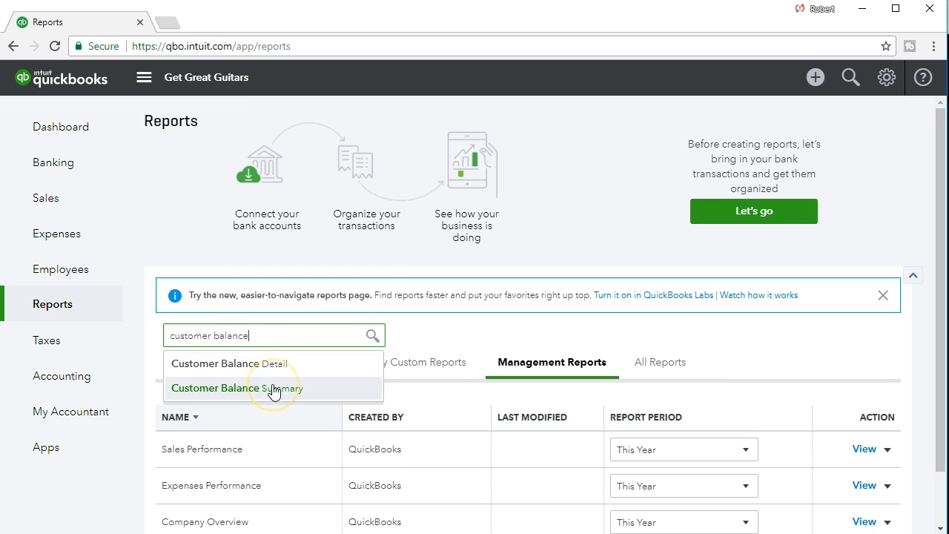
pyautogui.click(296, 390)
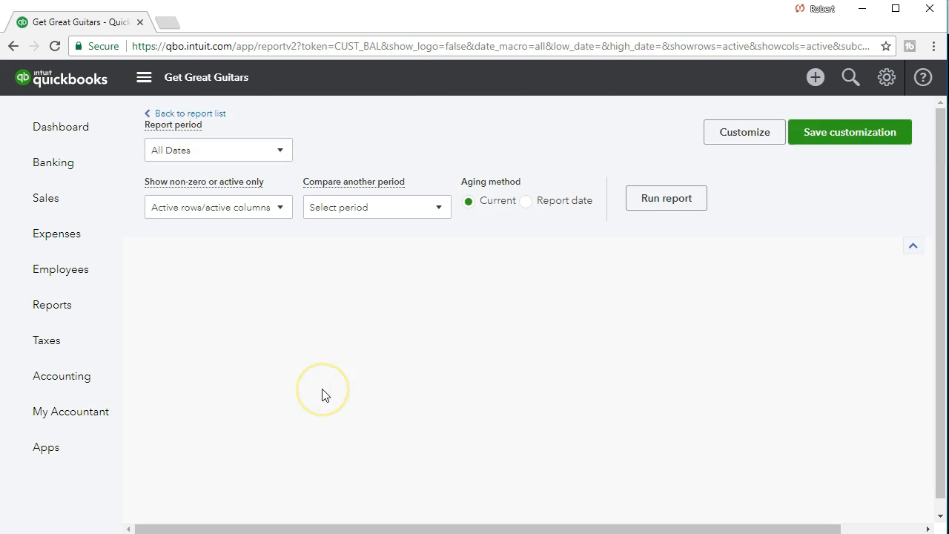
# Step: Review the customer balances and export the Customer Balance Summary report to Excel
pyautogui.scroll(-1, 323, 394)
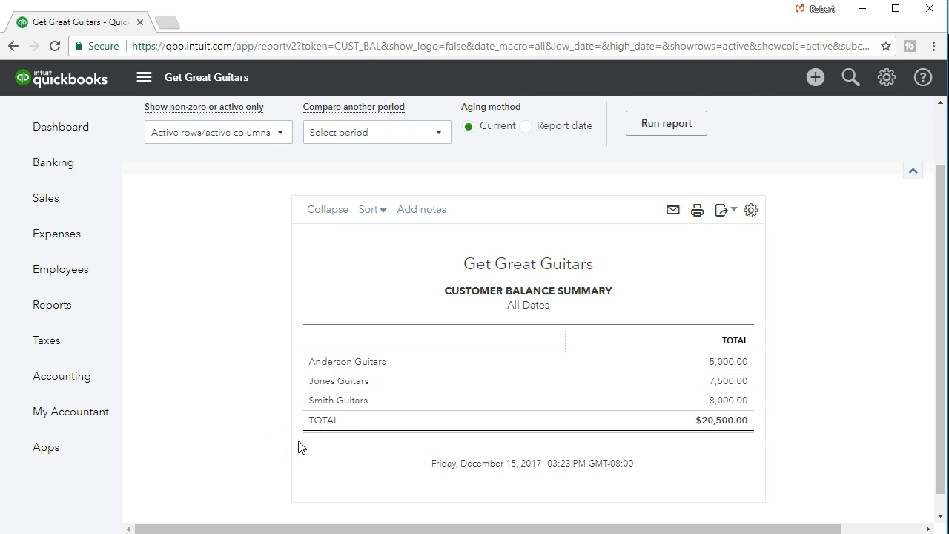
pyautogui.scroll(1, 298, 446)
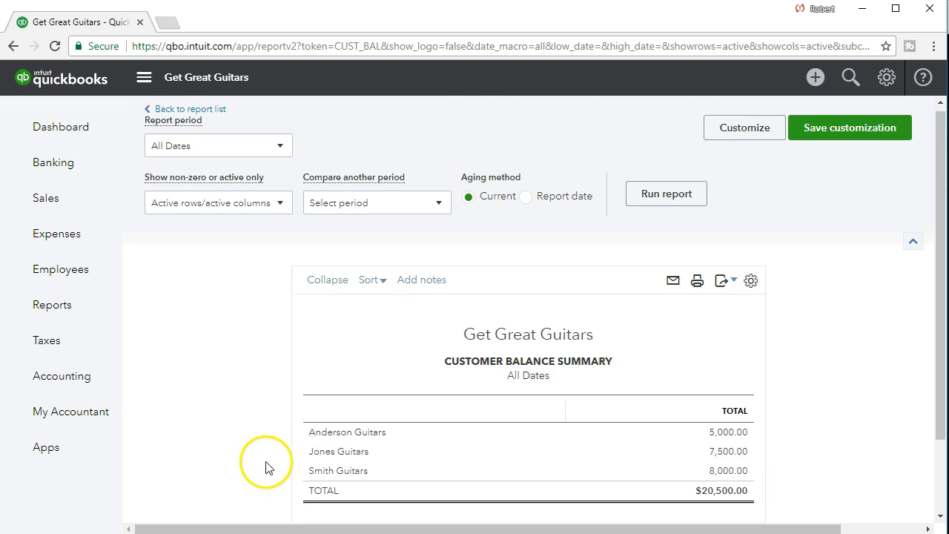
pyautogui.scroll(-1, 264, 467)
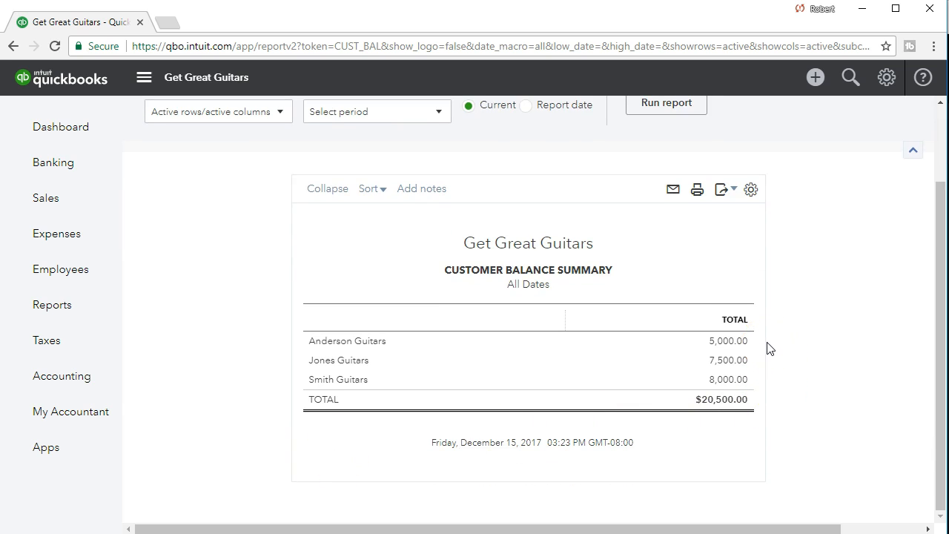
pyautogui.scroll(1, 768, 350)
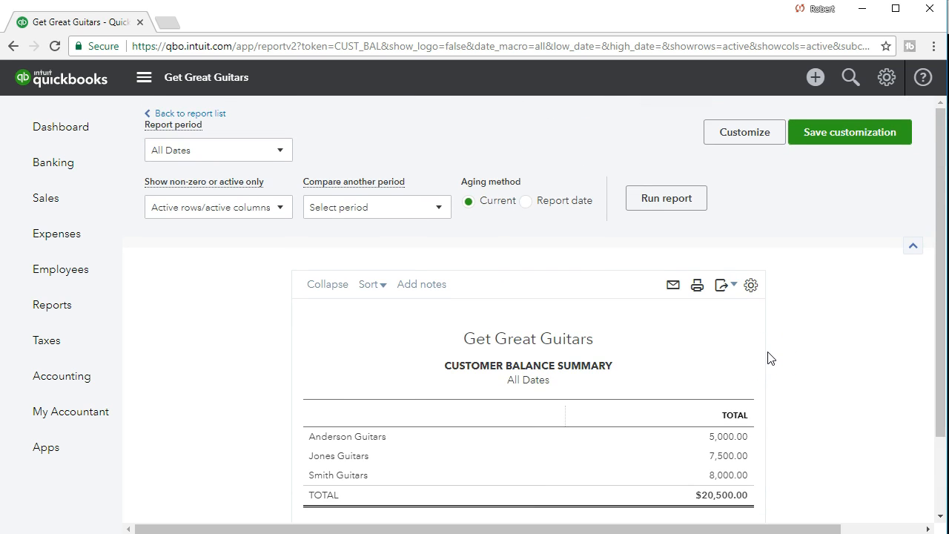
pyautogui.scroll(-1, 768, 358)
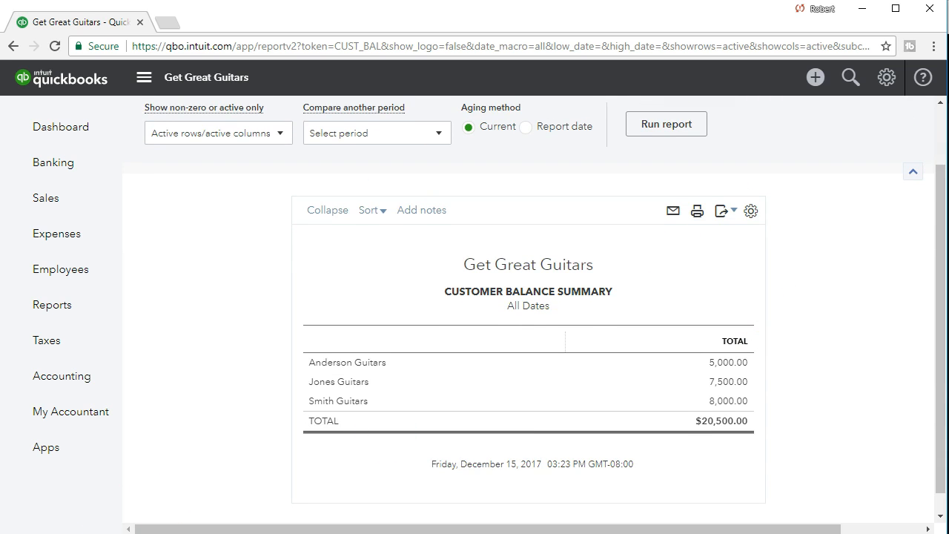
pyautogui.click(727, 212)
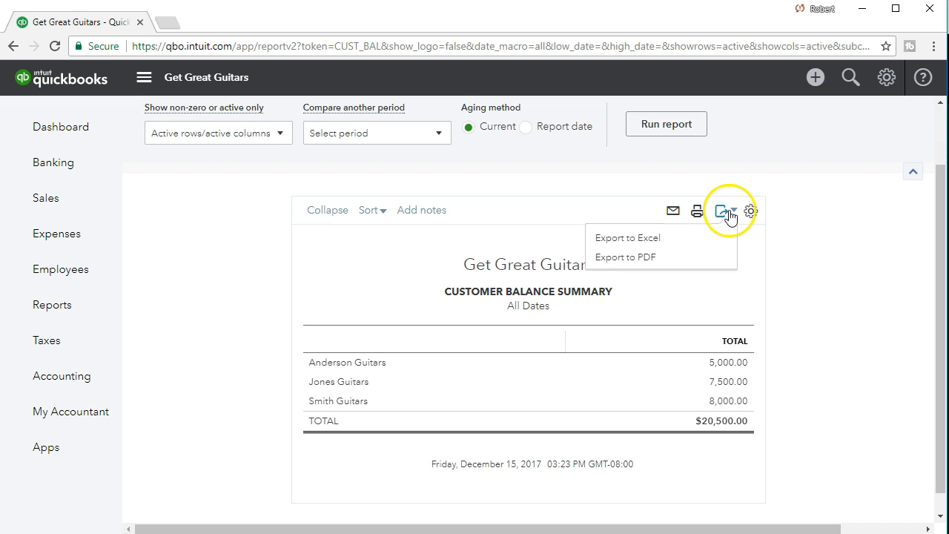
pyautogui.click(663, 238)
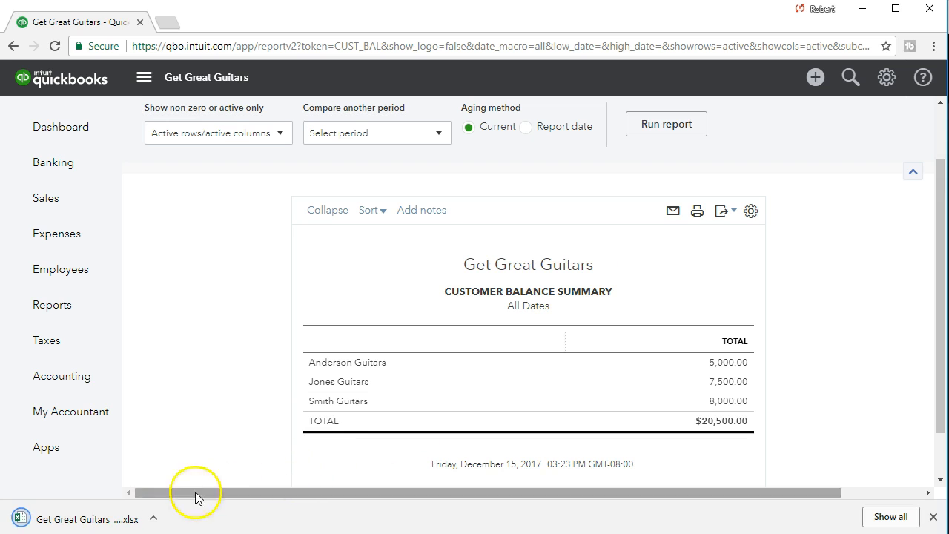
# Step: Open the exported Customer Balance Summary workbook in Excel and enable editing
pyautogui.click(115, 519)
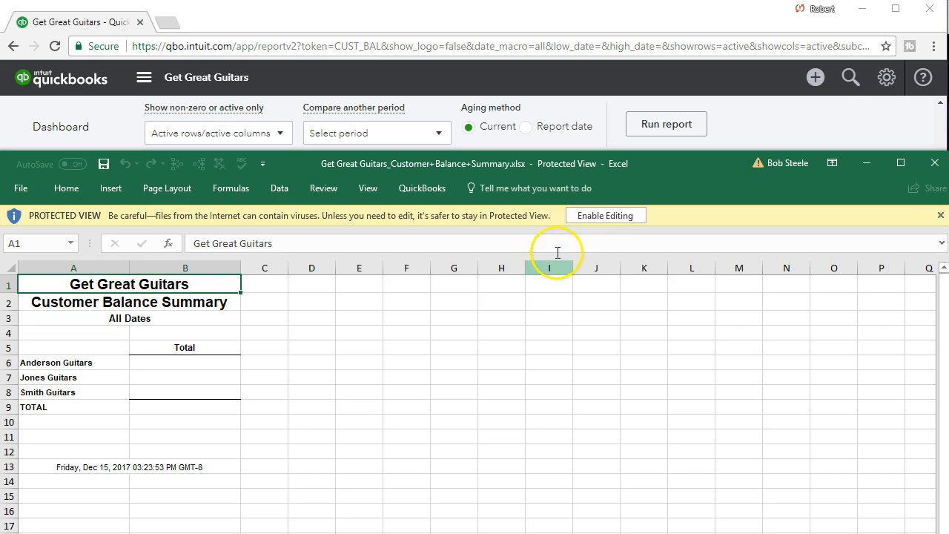
pyautogui.click(593, 215)
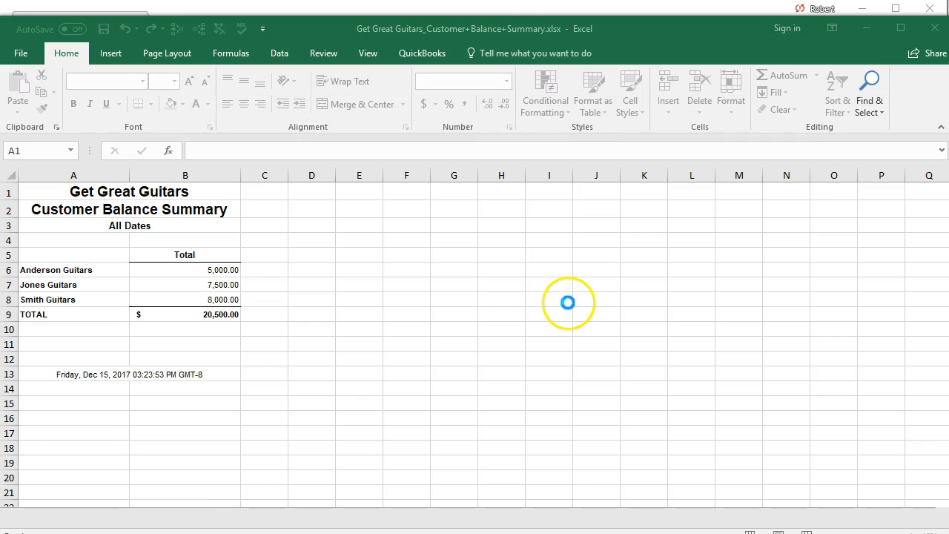
pyautogui.moveTo(618, 28); pyautogui.dragTo(620, 15)
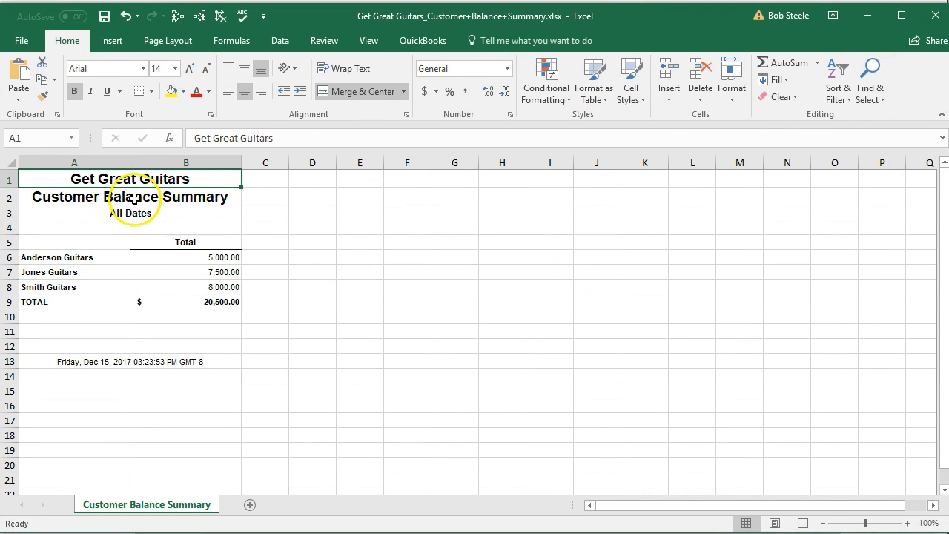
pyautogui.click(201, 424)
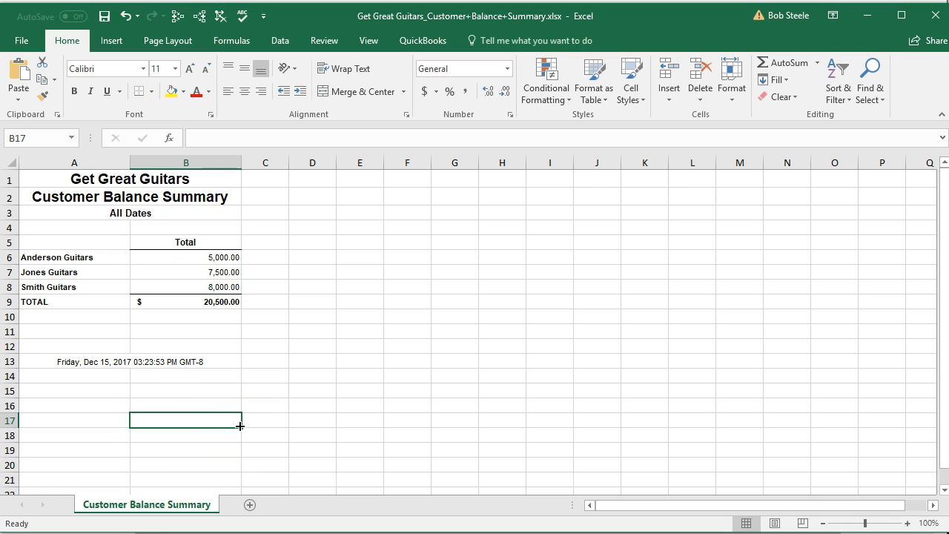
# Step: Save the workbook in the Excel Docs 6 folder as "Section 6 Get Great Guitars_Customer+Balance+Summary.xlsx"
pyautogui.click(22, 40)
pyautogui.click(28, 186)
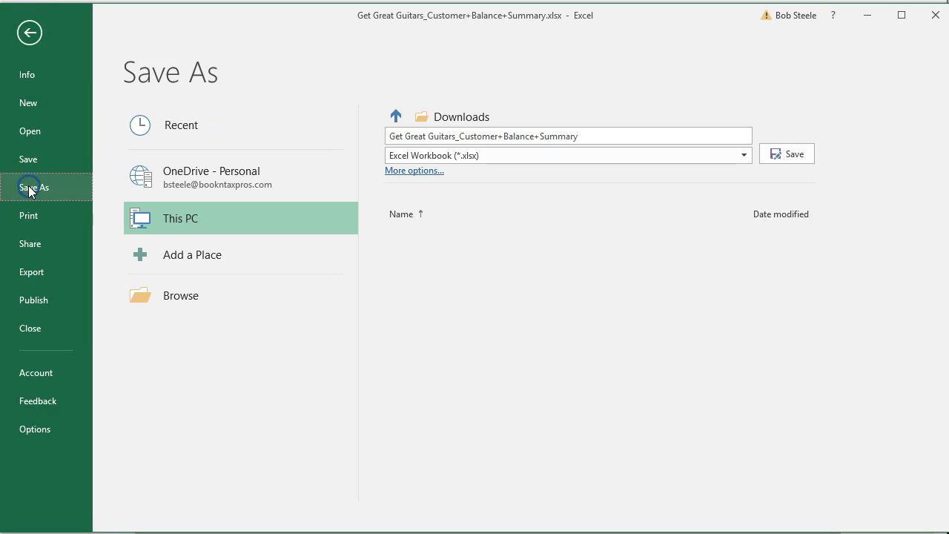
pyautogui.click(160, 297)
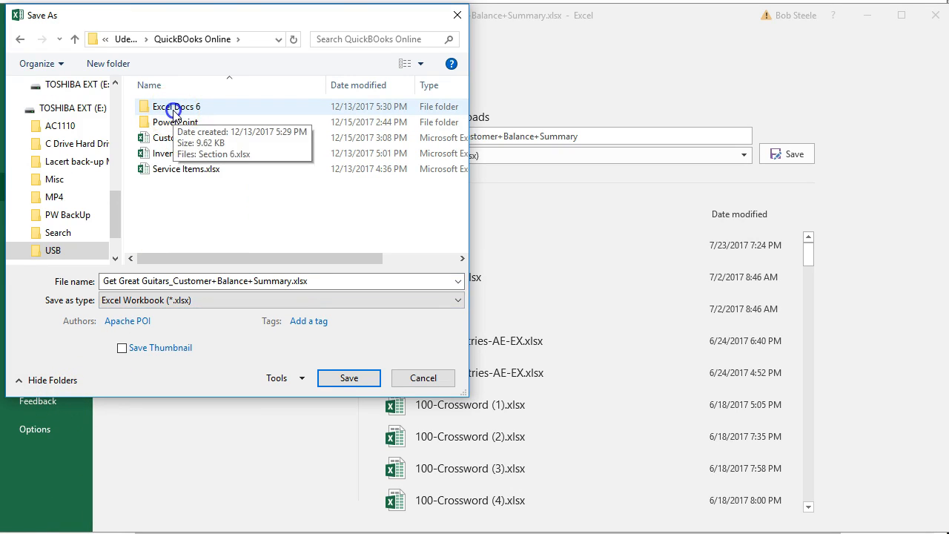
pyautogui.doubleClick(174, 107)
pyautogui.click(110, 280)
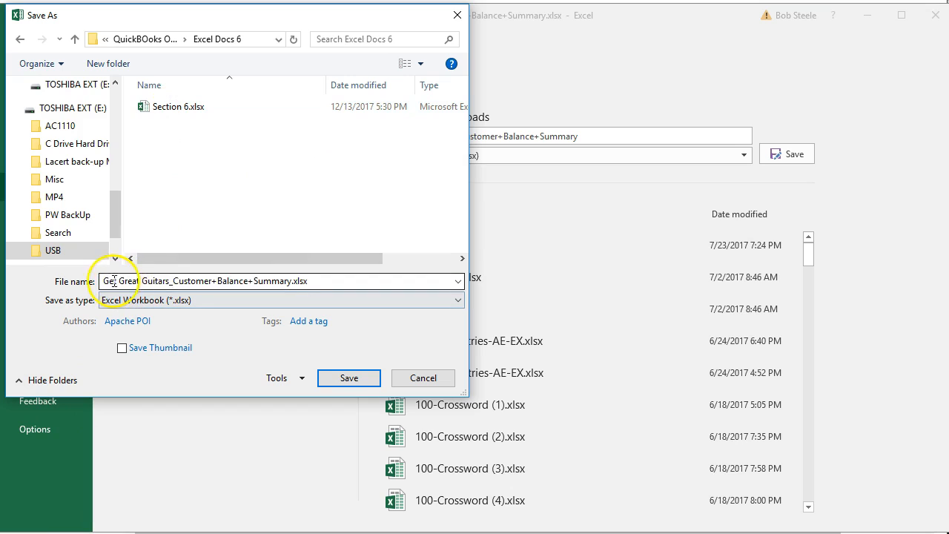
pyautogui.click(104, 281)
pyautogui.write('Section 6')
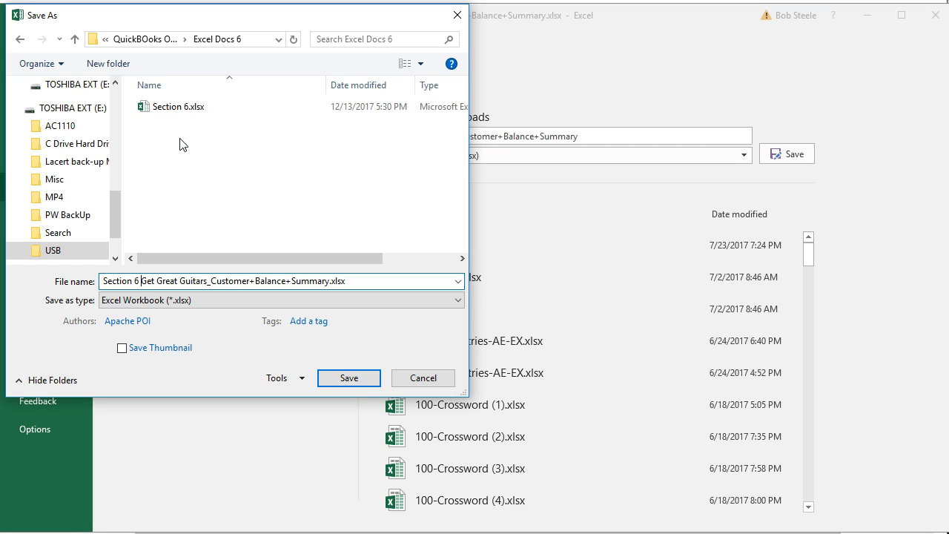
pyautogui.click(333, 380)
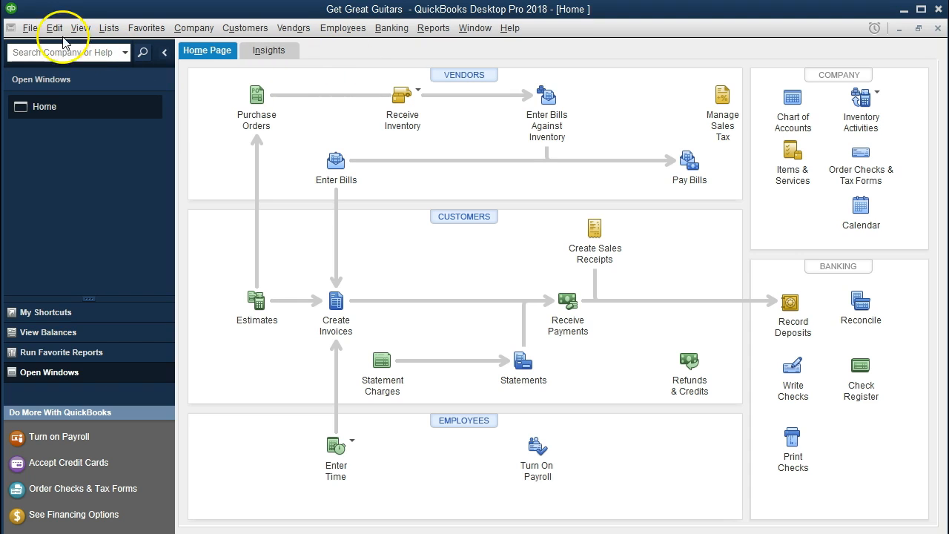
pyautogui.click(29, 28)
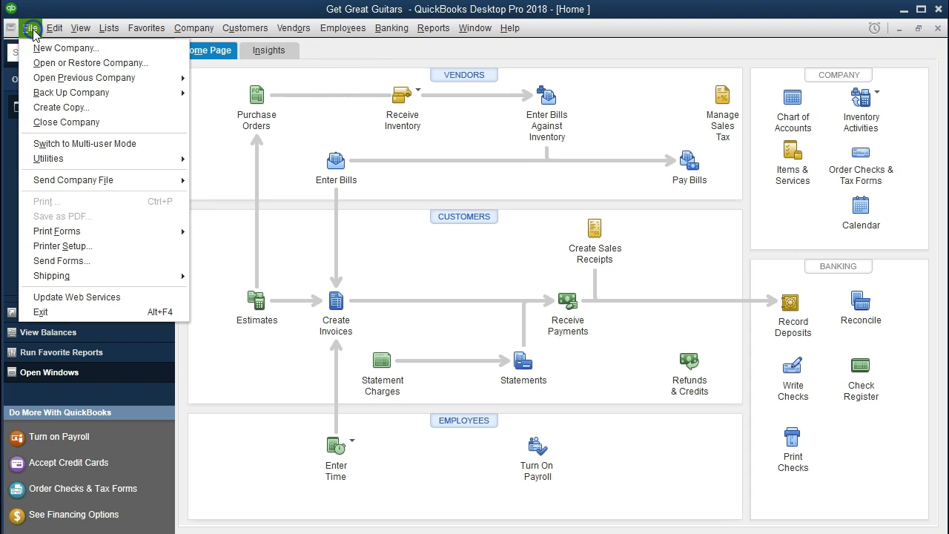
pyautogui.click(213, 190)
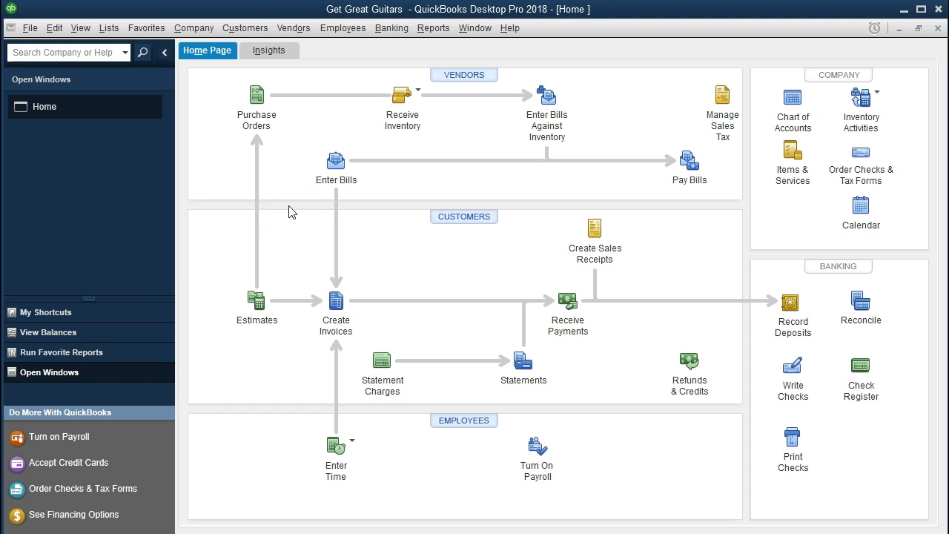
# Step: Switch to QuickBooks Desktop and open the Customer Center for the Get Great Guitars company file
pyautogui.click(256, 34)
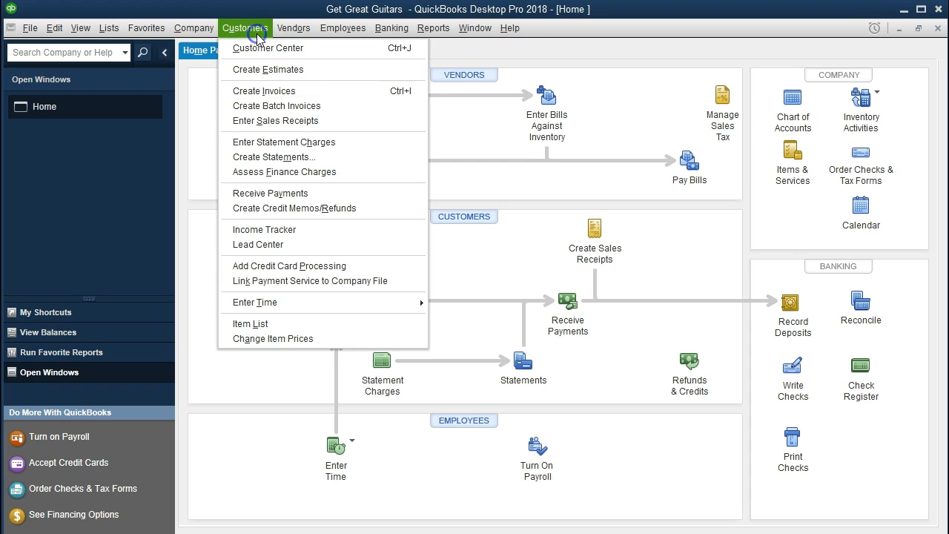
pyautogui.click(483, 209)
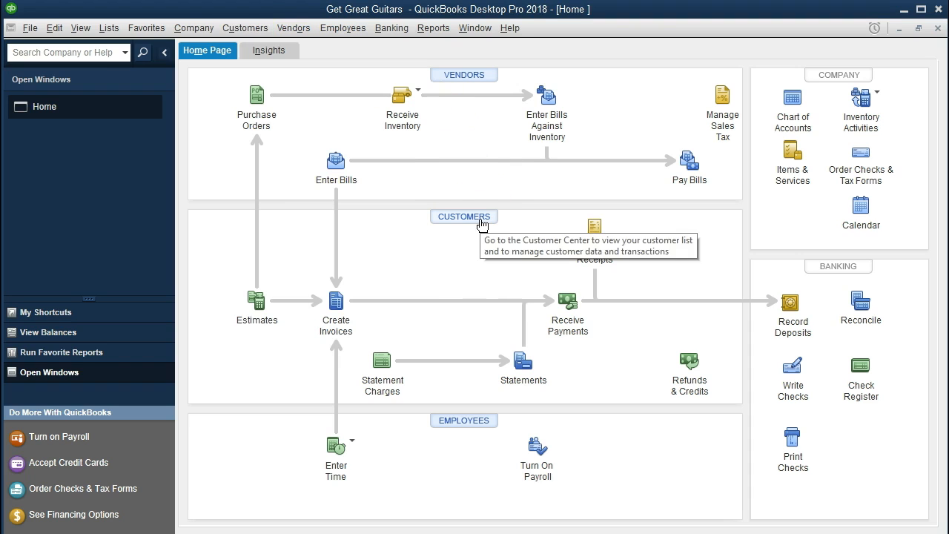
pyautogui.click(259, 29)
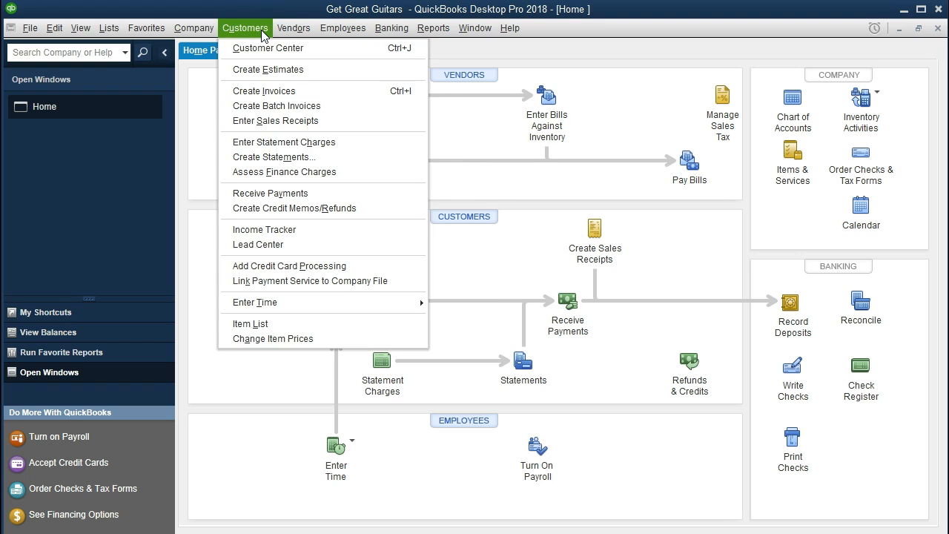
pyautogui.click(271, 49)
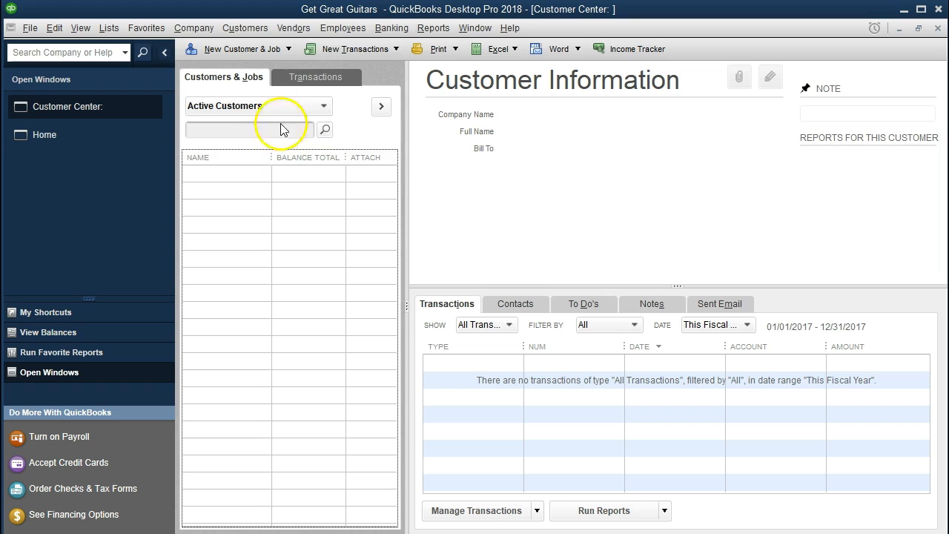
# Step: Start adding multiple customers and jobs at once from the Customer Center
pyautogui.click(283, 49)
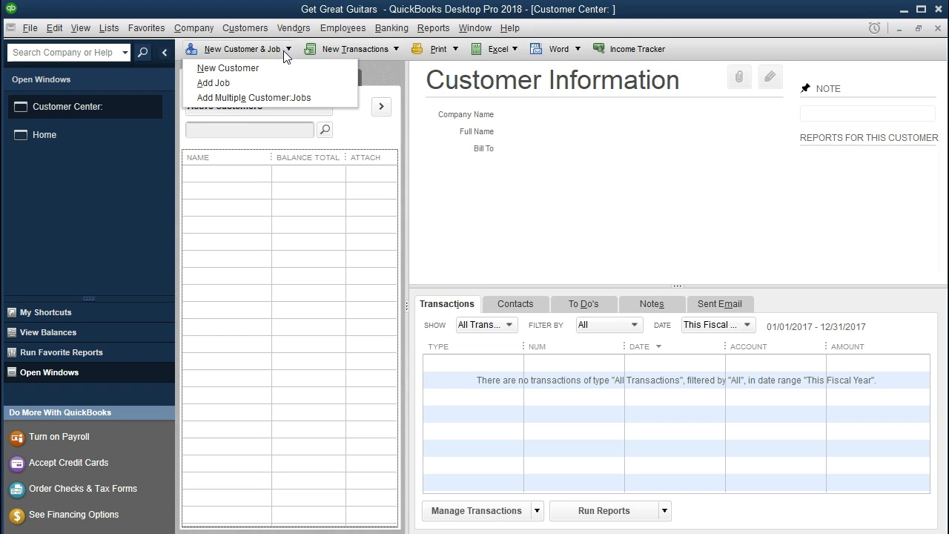
pyautogui.click(276, 67)
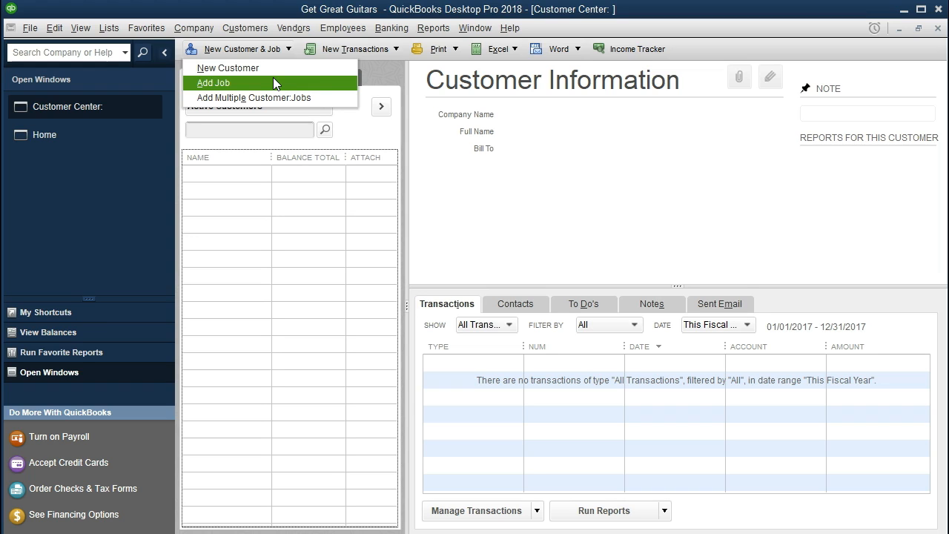
pyautogui.click(327, 97)
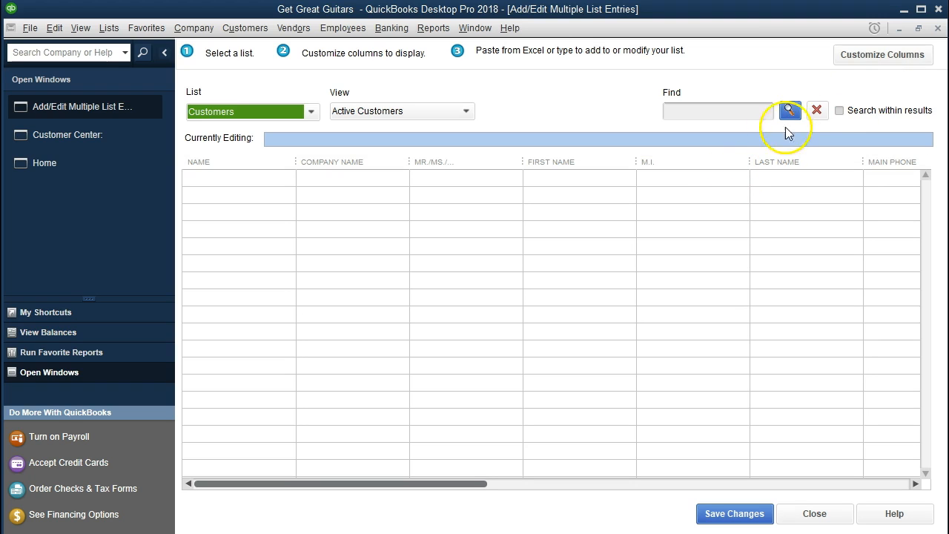
# Step: Open the column customization for the Customers list and select Company Name among the chosen columns
pyautogui.click(880, 61)
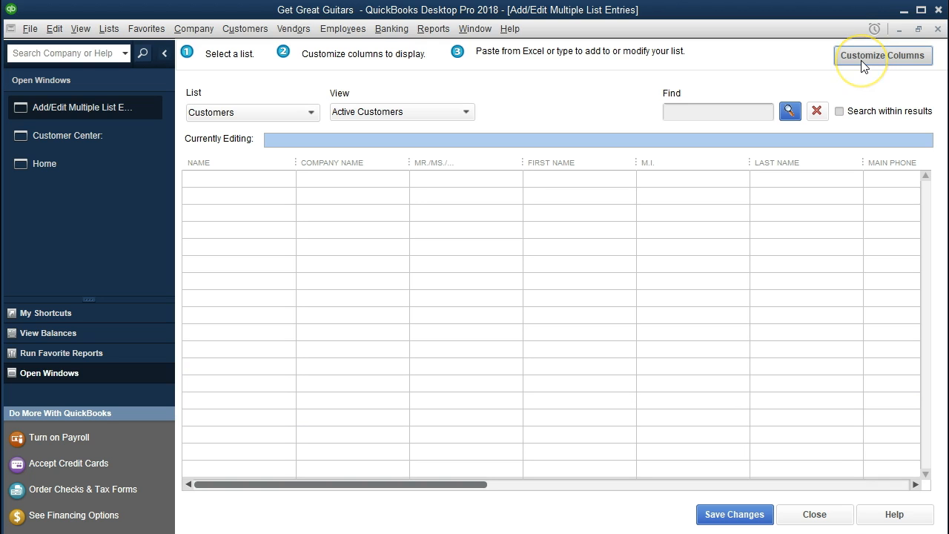
pyautogui.click(863, 64)
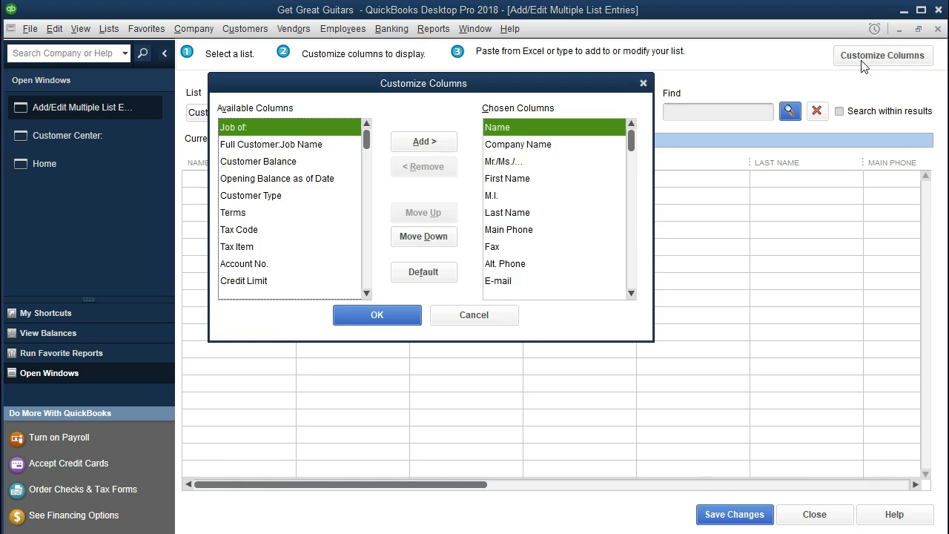
pyautogui.click(536, 145)
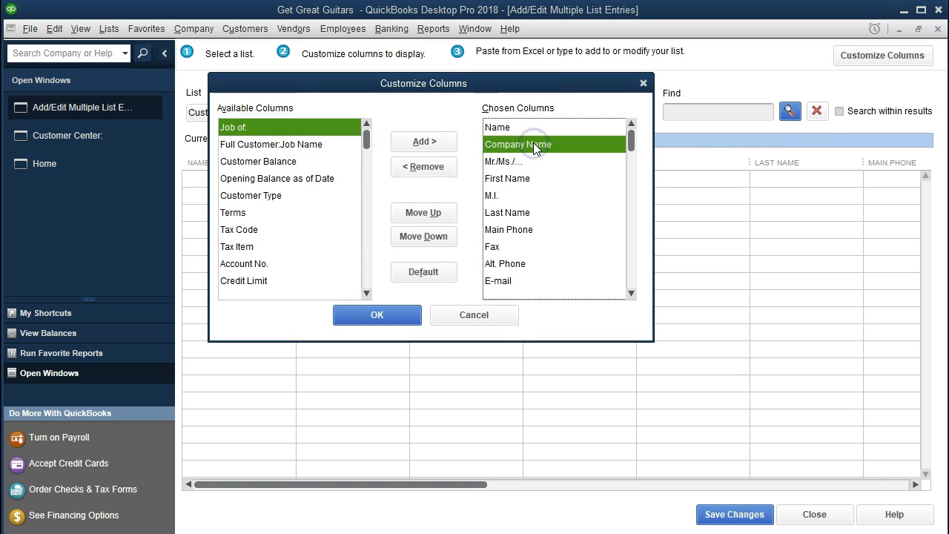
# Step: Remove every chosen column below Company Name, from Mr./Ms. onward, leaving only Name and Company Name
pyautogui.click(521, 162)
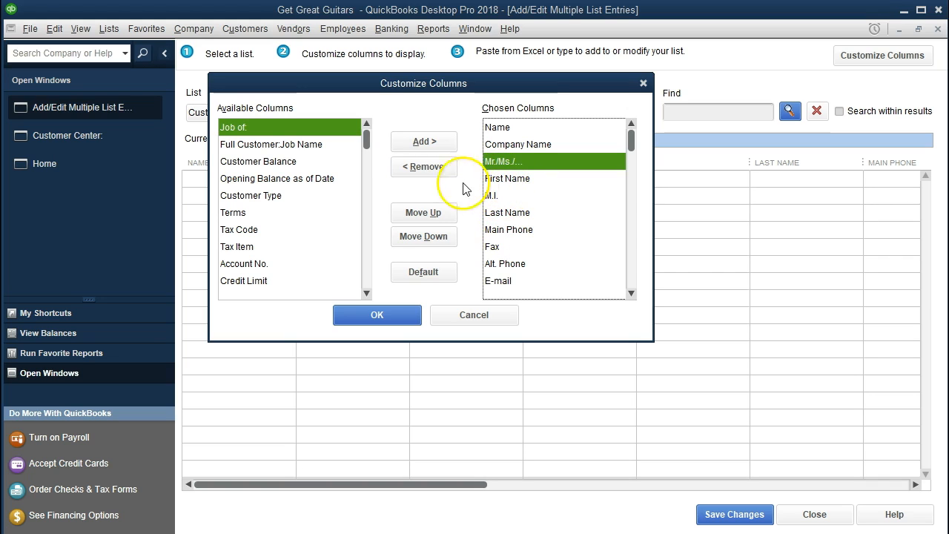
pyautogui.click(423, 166)
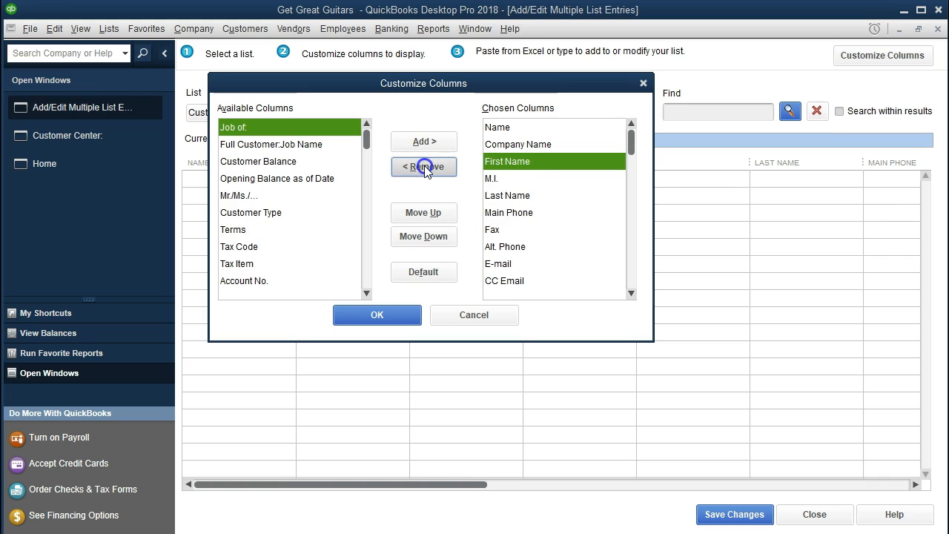
pyautogui.click(424, 166)
pyautogui.click(423, 166)
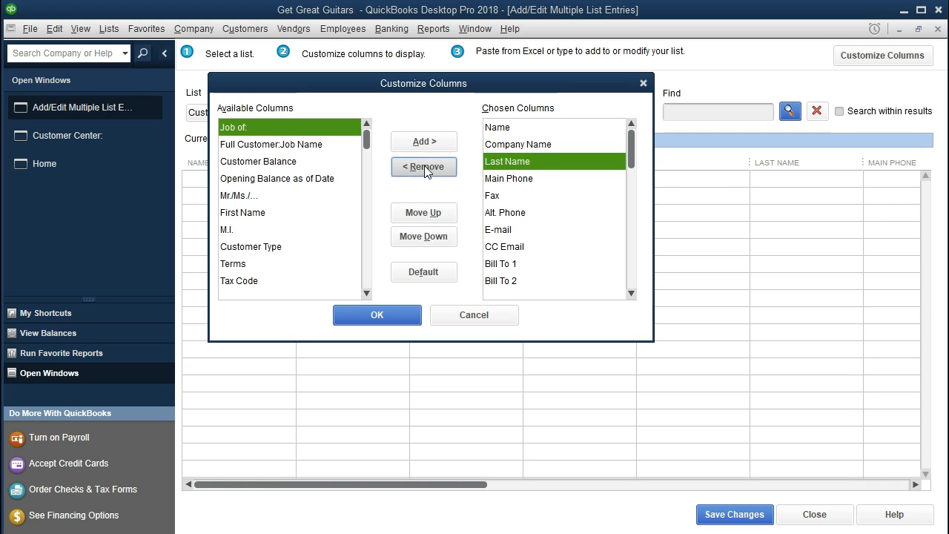
pyautogui.click(424, 166)
pyautogui.click(424, 166)
pyautogui.click(424, 166)
pyautogui.click(424, 166)
pyautogui.click(424, 166)
pyautogui.click(423, 166)
pyautogui.click(424, 166)
pyautogui.click(424, 166)
pyautogui.click(424, 166)
pyautogui.click(424, 166)
pyautogui.click(423, 166)
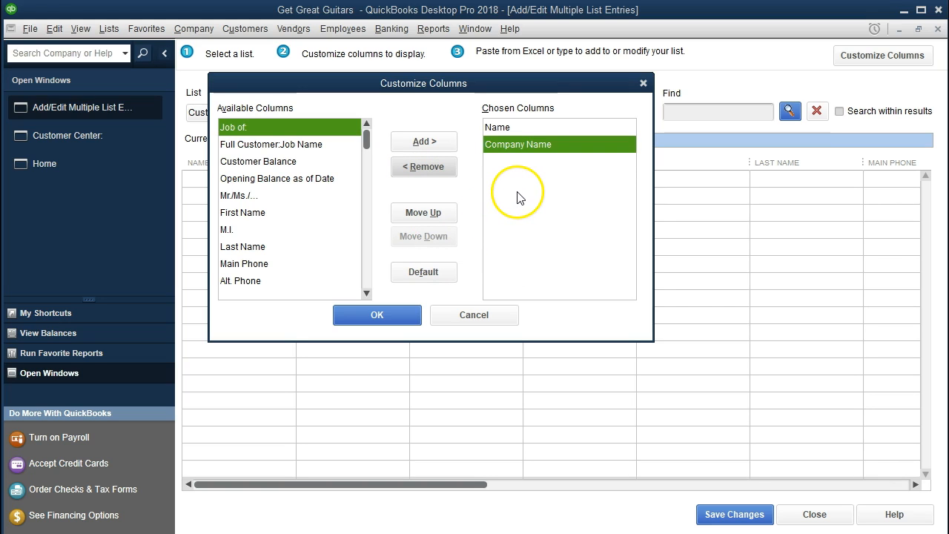
# Step: Add the Customer Balance and Opening Balance as of Date columns and apply the column customization
pyautogui.click(295, 161)
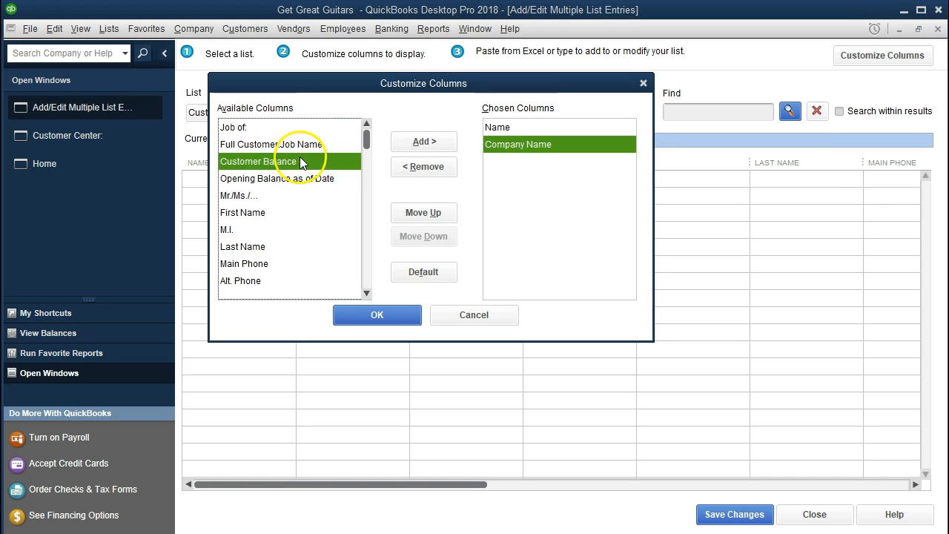
pyautogui.click(415, 142)
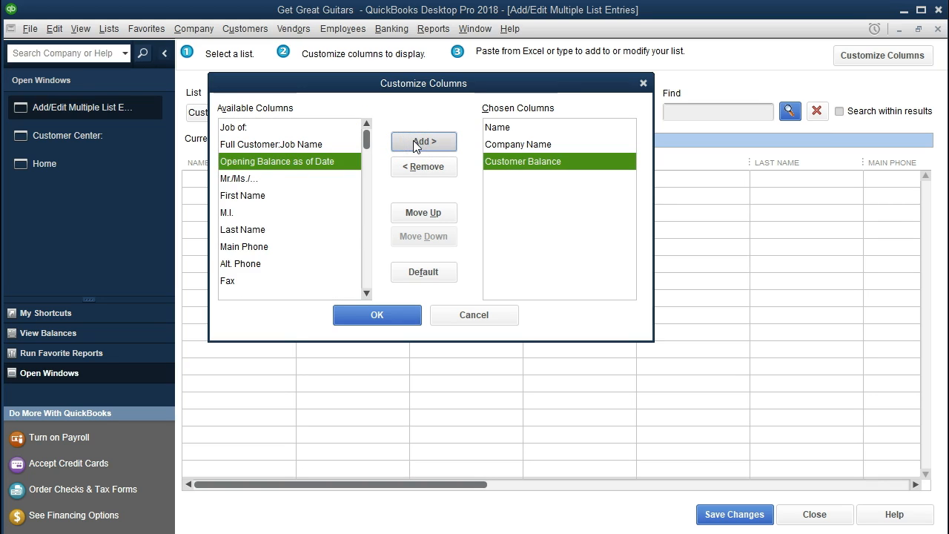
pyautogui.click(275, 162)
pyautogui.click(413, 143)
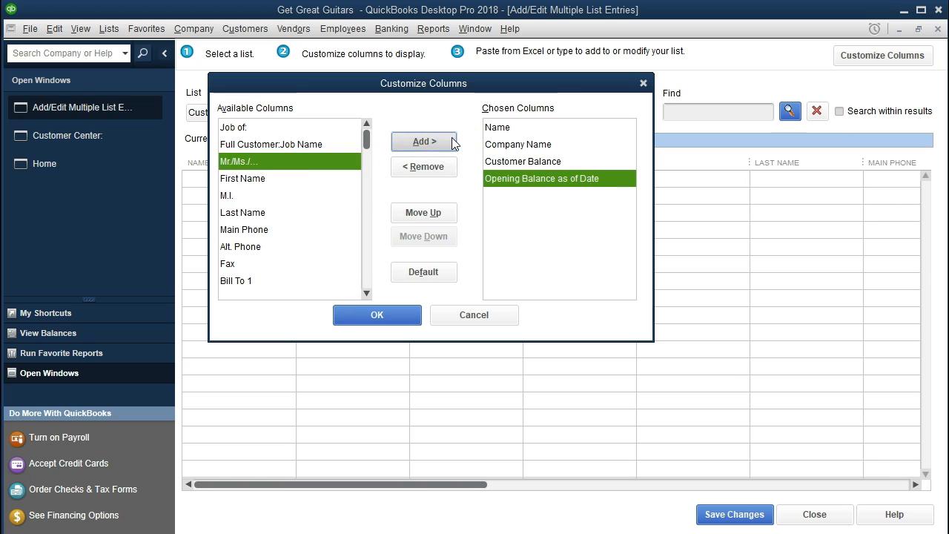
pyautogui.click(400, 316)
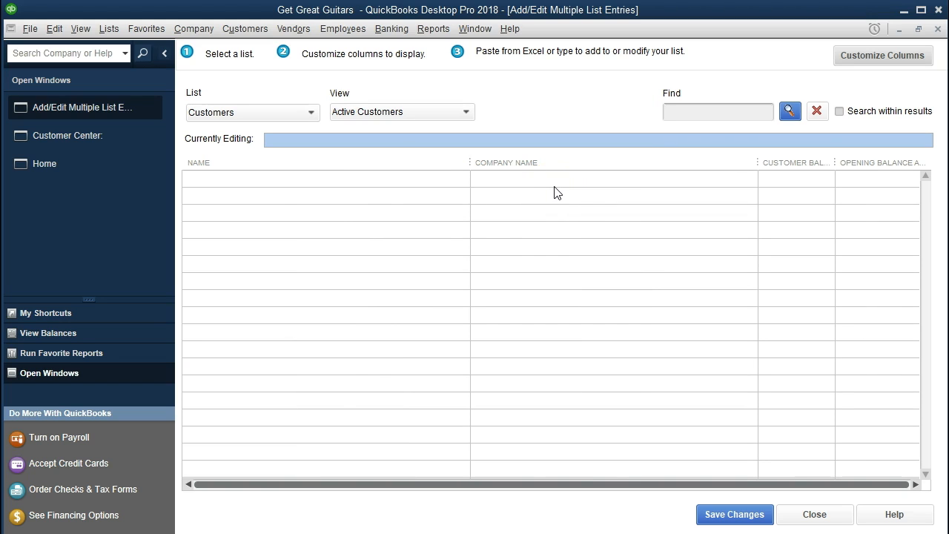
# Step: Enter Anderson Guitars as name and company name in the first row, with a customer balance of 5,000
pyautogui.click(252, 178)
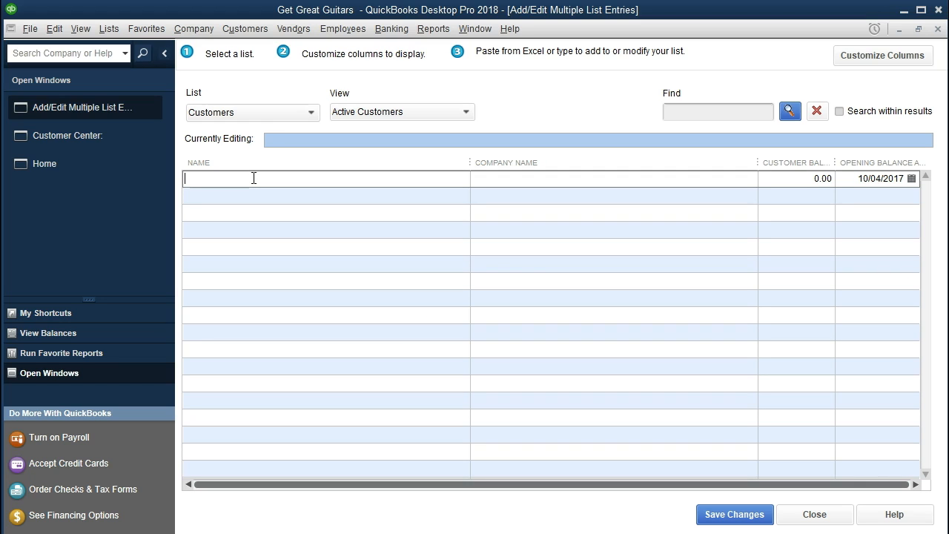
pyautogui.write('Anderson Guitars')
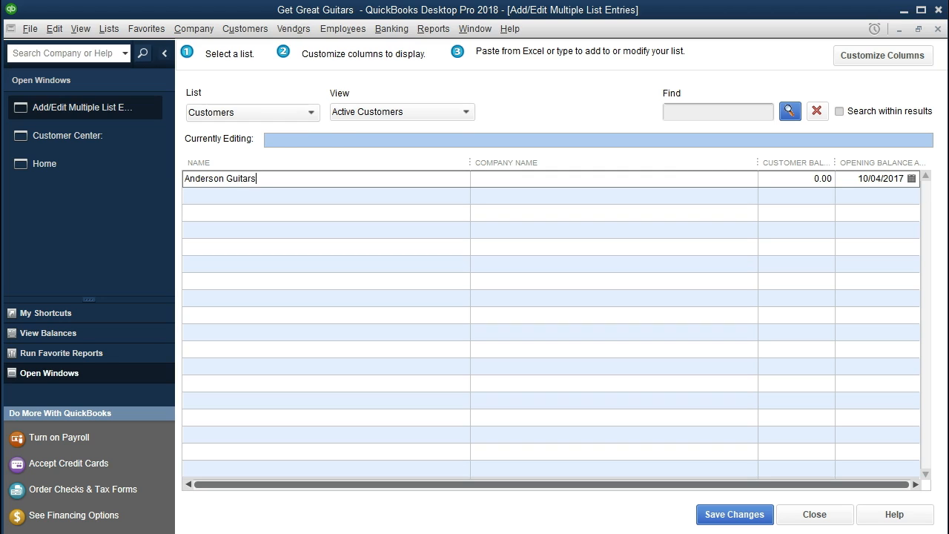
pyautogui.press('Tab')
pyautogui.write('A')
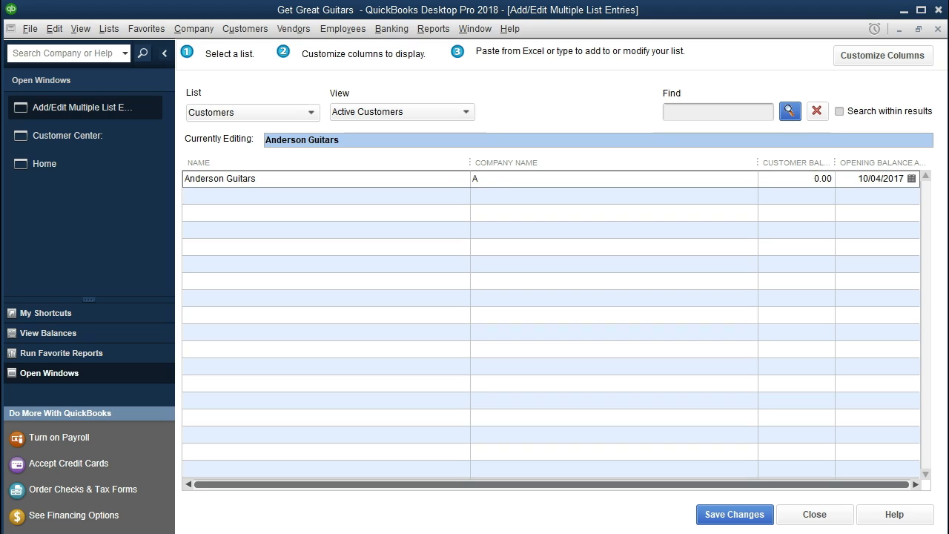
pyautogui.write('nderson Guitars')
pyautogui.press('Tab')
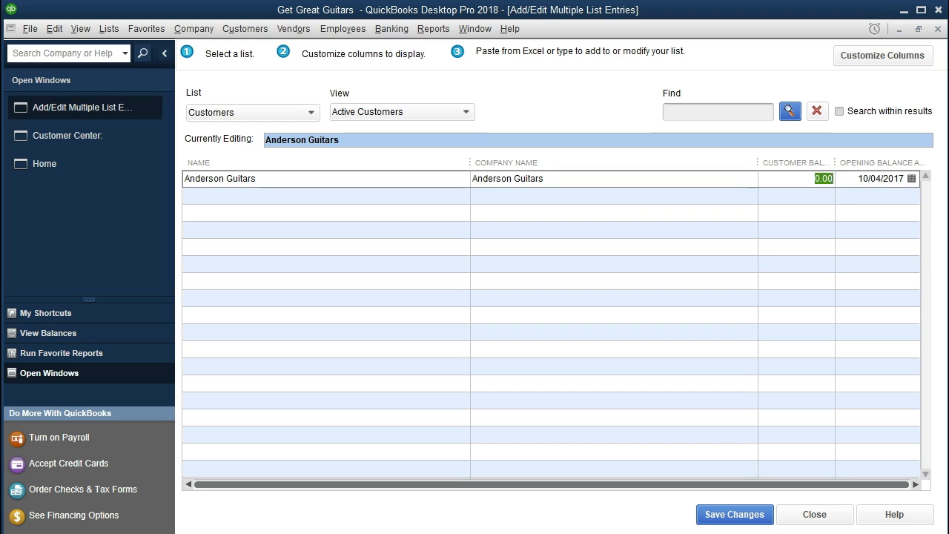
pyautogui.write('5000')
pyautogui.press('Tab')
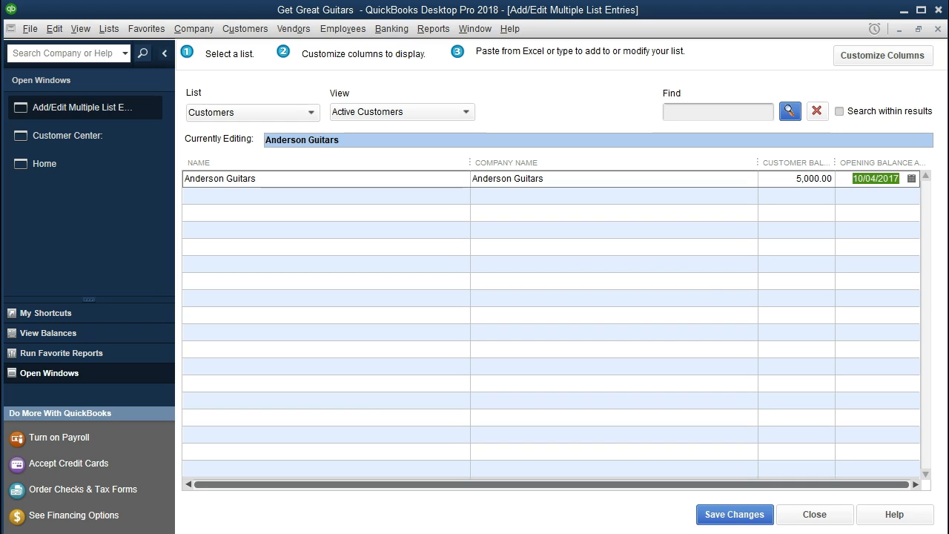
# Step: Set the opening balance date for Anderson Guitars to 12/31/2020
pyautogui.write('12')
pyautogui.write('/')
pyautogui.write('/31')
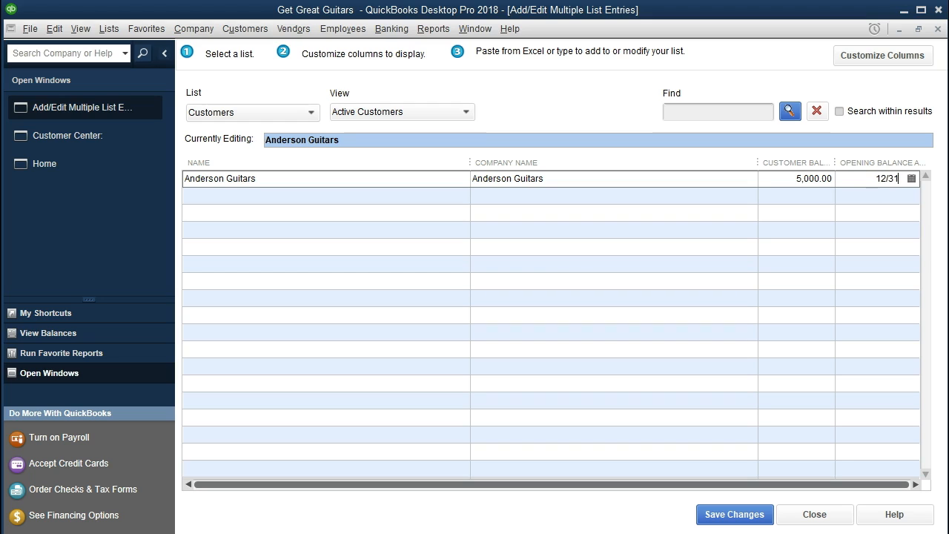
pyautogui.write('/00')
pyautogui.press('BackSpace')
pyautogui.press('BackSpace')
pyautogui.write('20')
pyautogui.press('Tab')
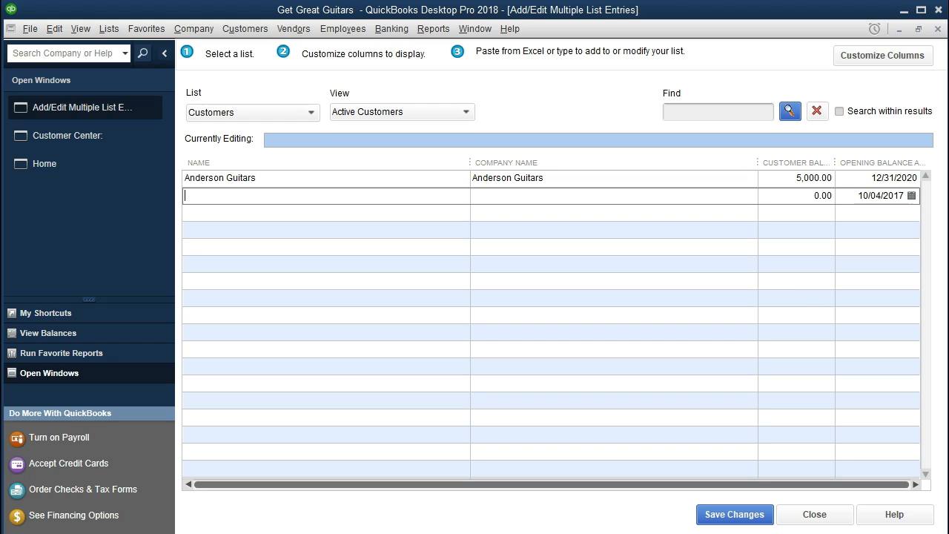
# Step: Enter Jones Guitars as both the name and the company name in the second row
pyautogui.write('JOn')
pyautogui.press('BackSpace')
pyautogui.press('BackSpace')
pyautogui.press('BackSpace')
pyautogui.write('Jones Guitars')
pyautogui.press('Tab')
pyautogui.write('J')
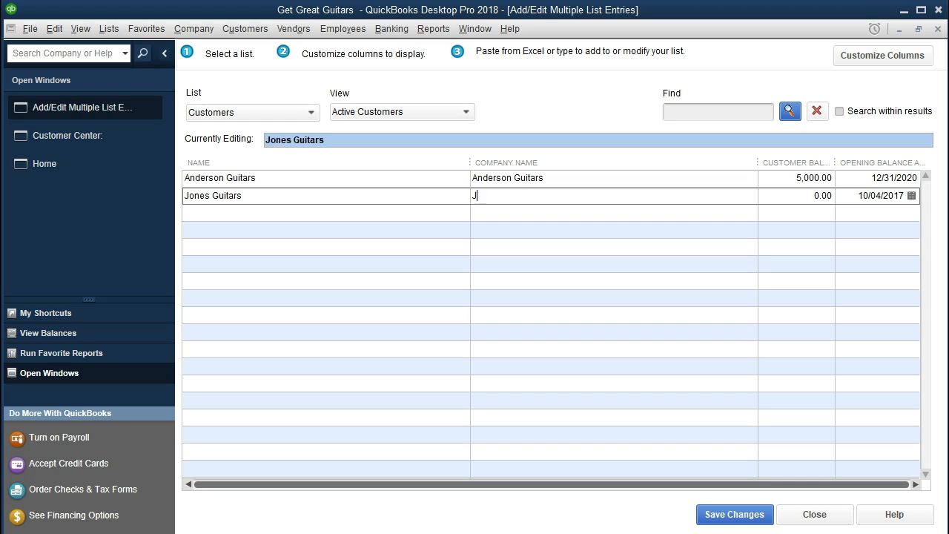
pyautogui.write('ones Guitars')
pyautogui.press('Tab')
# Step: Give Jones Guitars a customer balance of 7,500 with an opening balance date of 12/31/2020
pyautogui.write('7500')
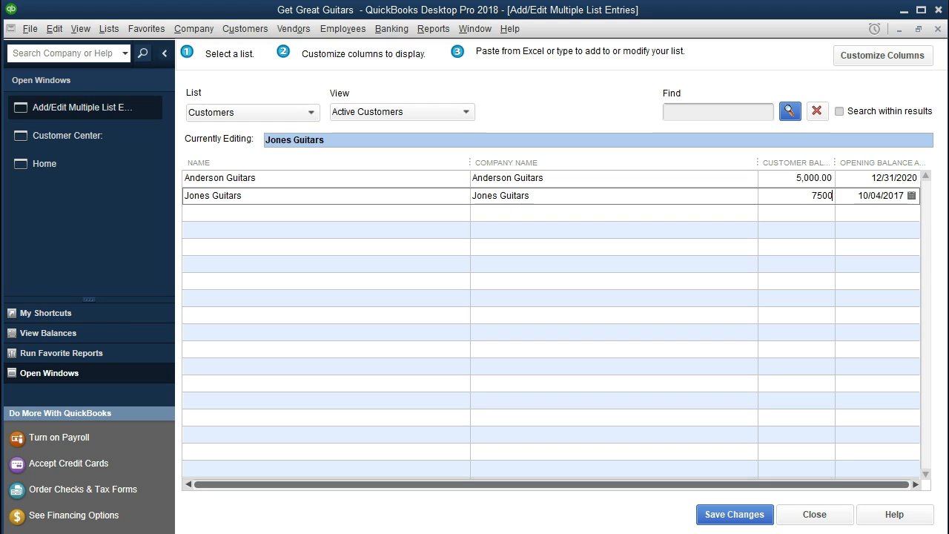
pyautogui.press('Tab')
pyautogui.write('12/31/2020')
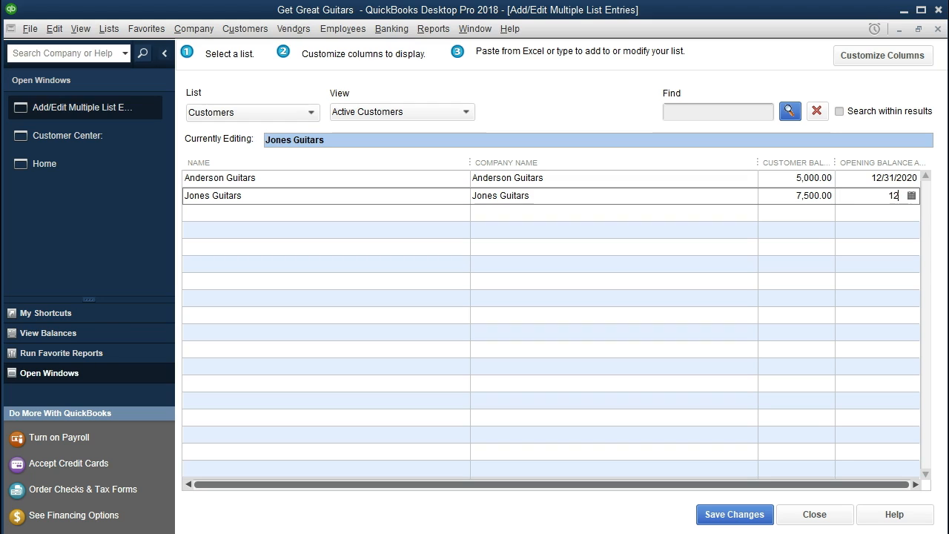
pyautogui.press('Tab')
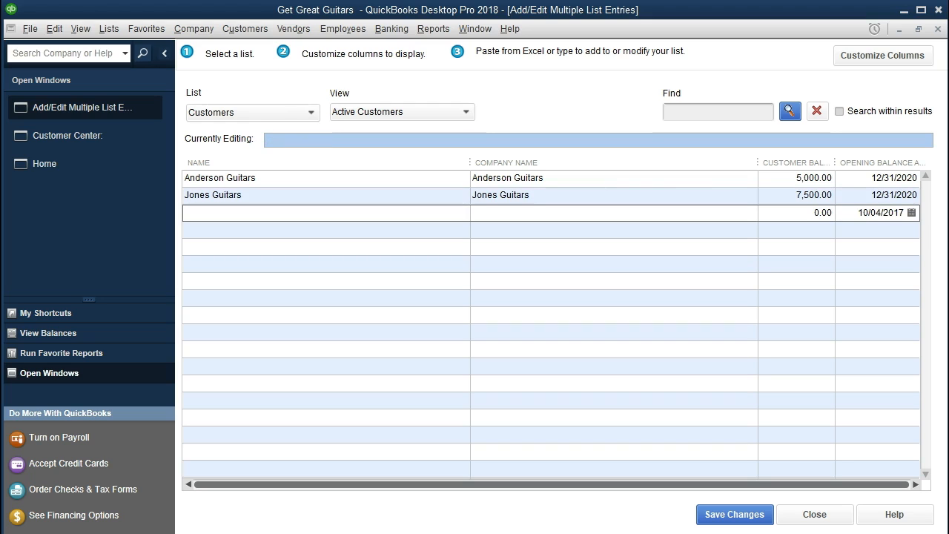
# Step: Fill the third row with Smith Guitars as name and company name, balance 8,000 and opening balance date 12/31/2020
pyautogui.write('Smith Guitars')
pyautogui.press('Tab')
pyautogui.write('Smith Guit')
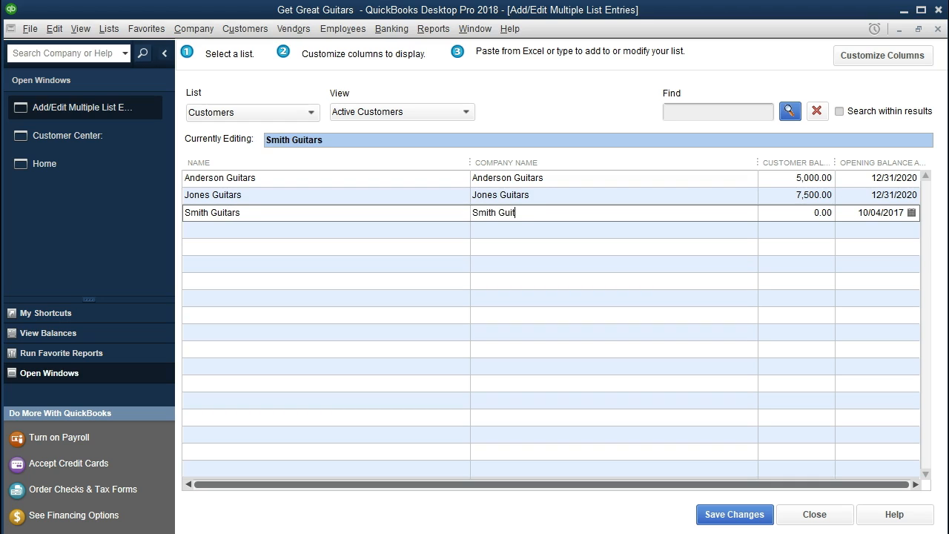
pyautogui.write('ars')
pyautogui.press('Tab')
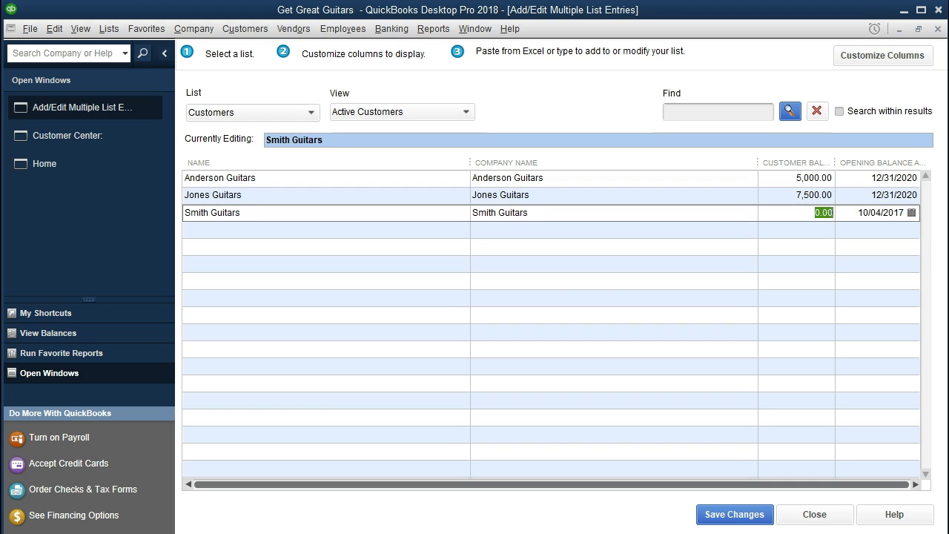
pyautogui.write('8000')
pyautogui.press('Tab')
pyautogui.write('1231')
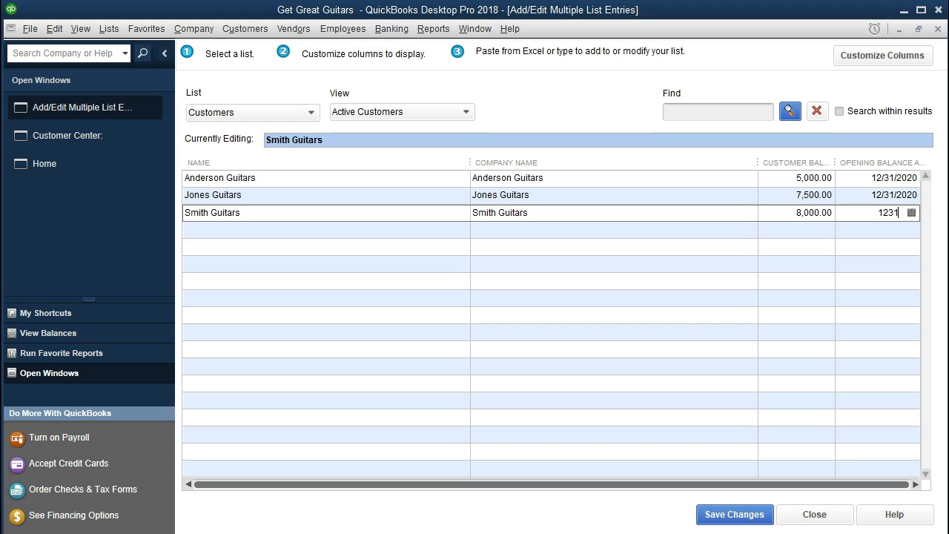
pyautogui.write('20')
pyautogui.press('Tab')
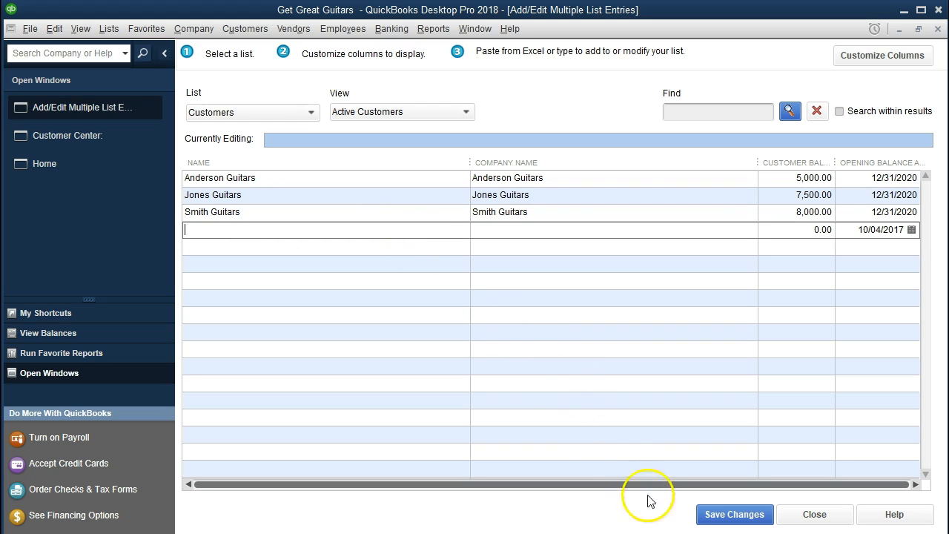
# Step: Save the new customer records and close the multiple list entries window
pyautogui.click(727, 517)
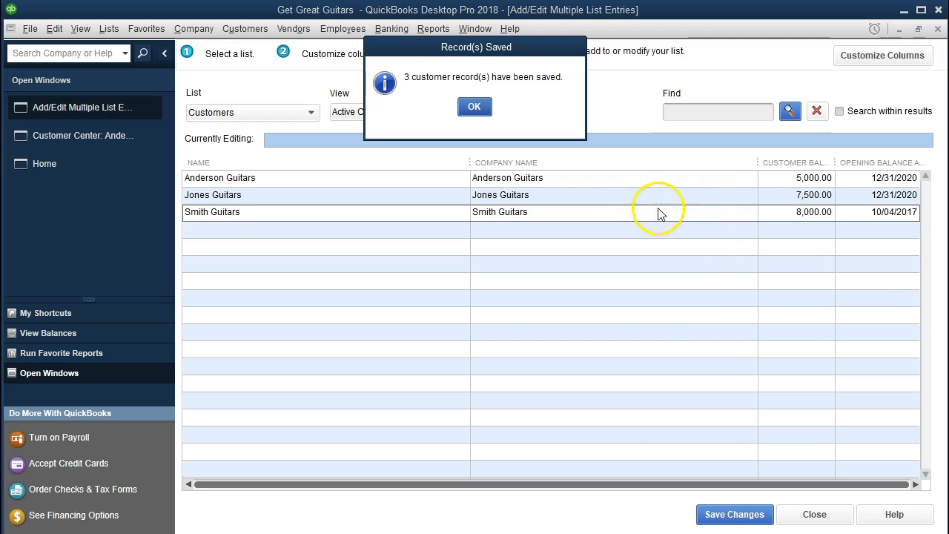
pyautogui.click(474, 107)
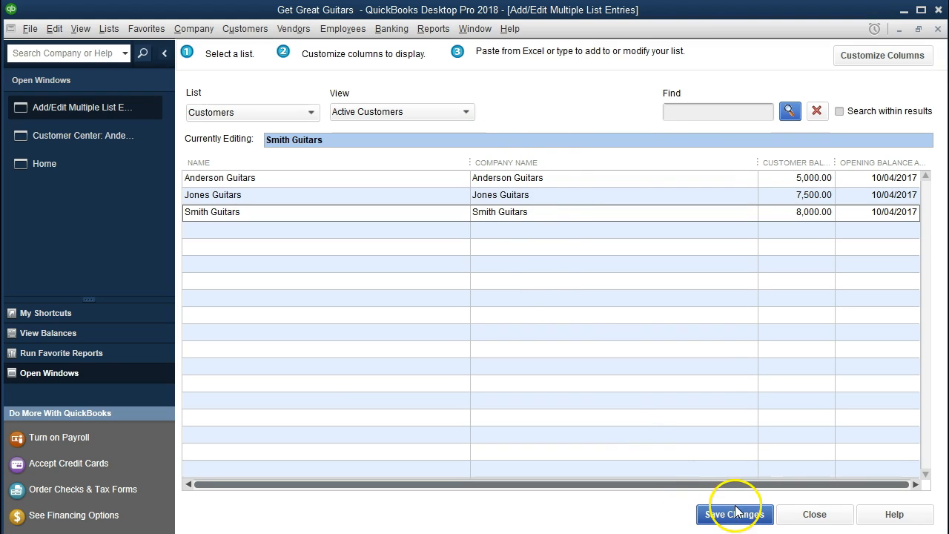
pyautogui.click(812, 514)
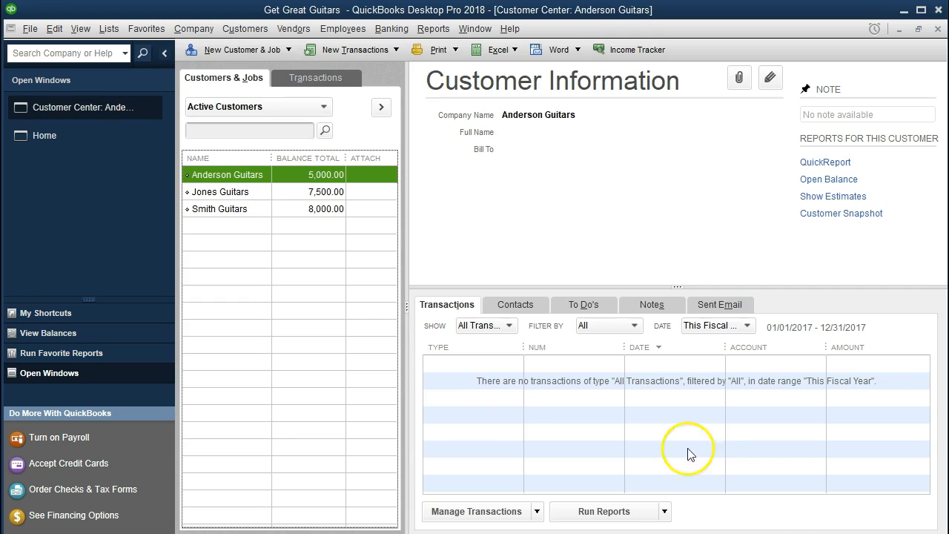
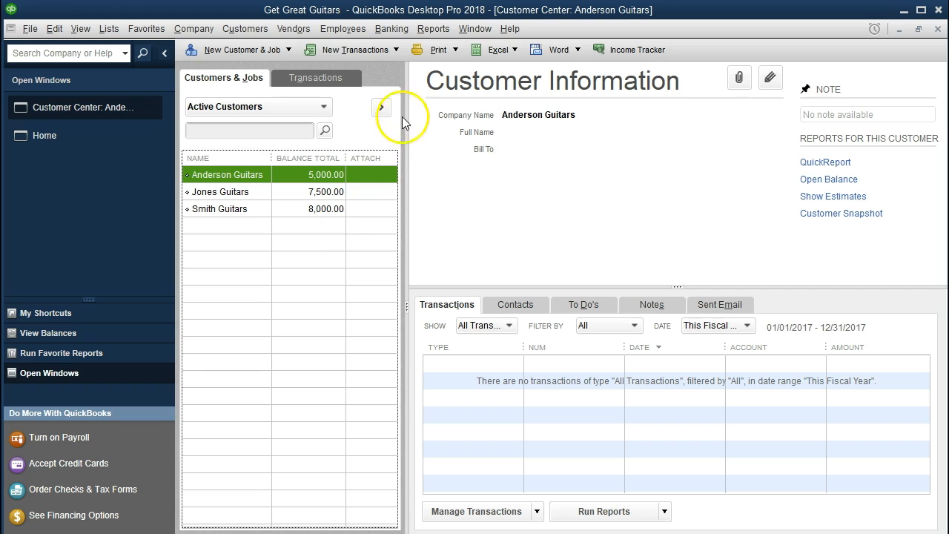
# Step: Run the Balance Sheet Standard report as of 12/31/2020
pyautogui.click(433, 29)
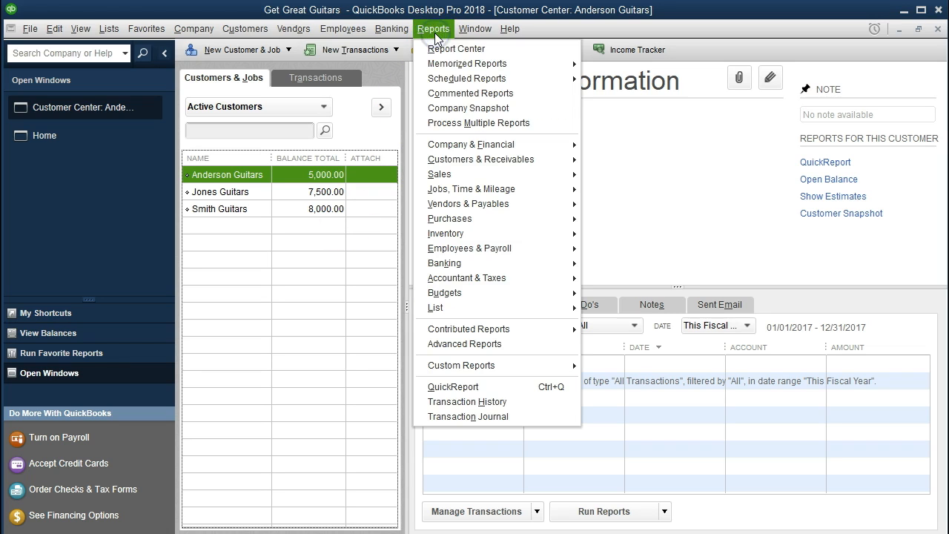
pyautogui.moveTo(469, 146)
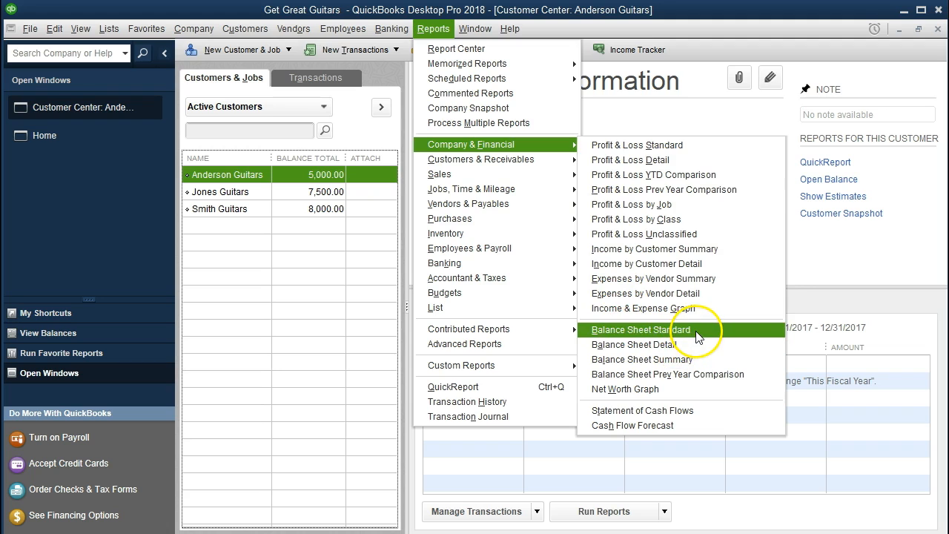
pyautogui.click(631, 331)
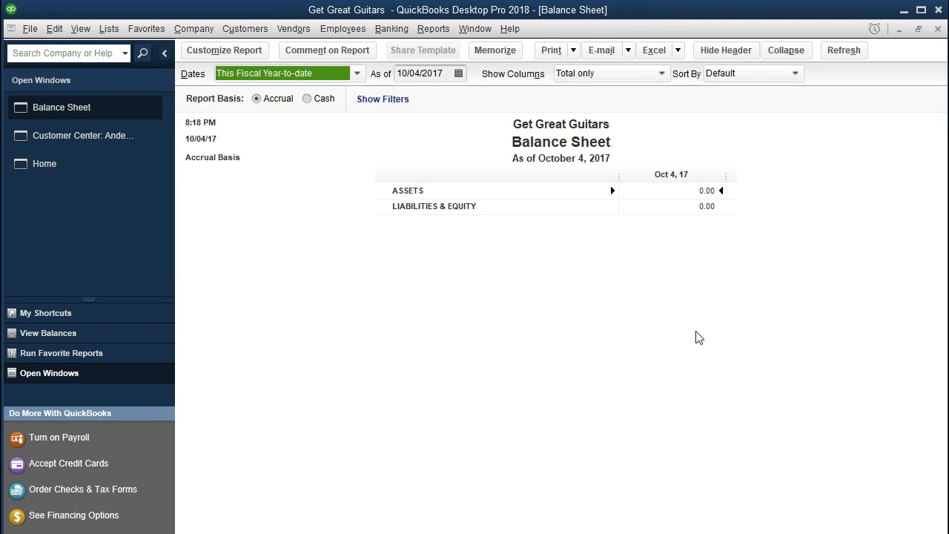
pyautogui.press('Tab')
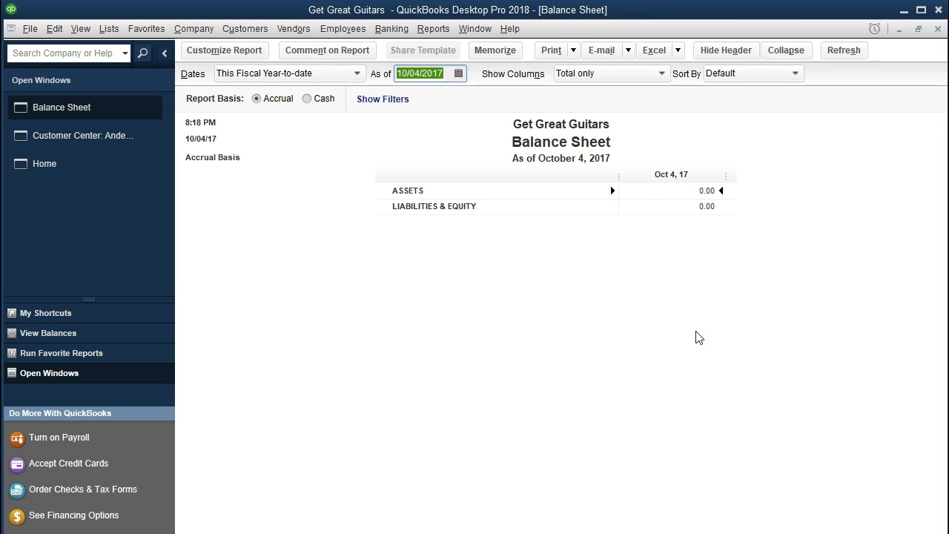
pyautogui.write('12')
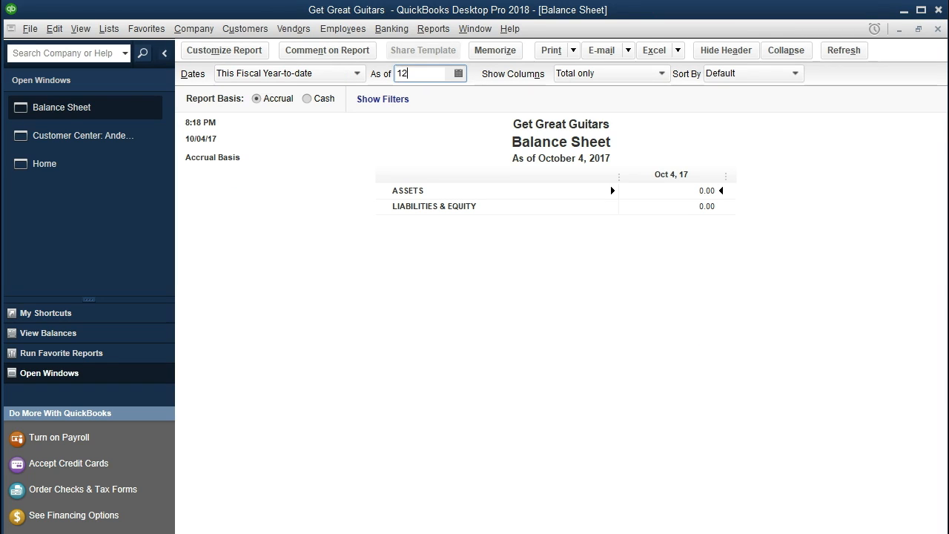
pyautogui.write('31')
pyautogui.press('Tab')
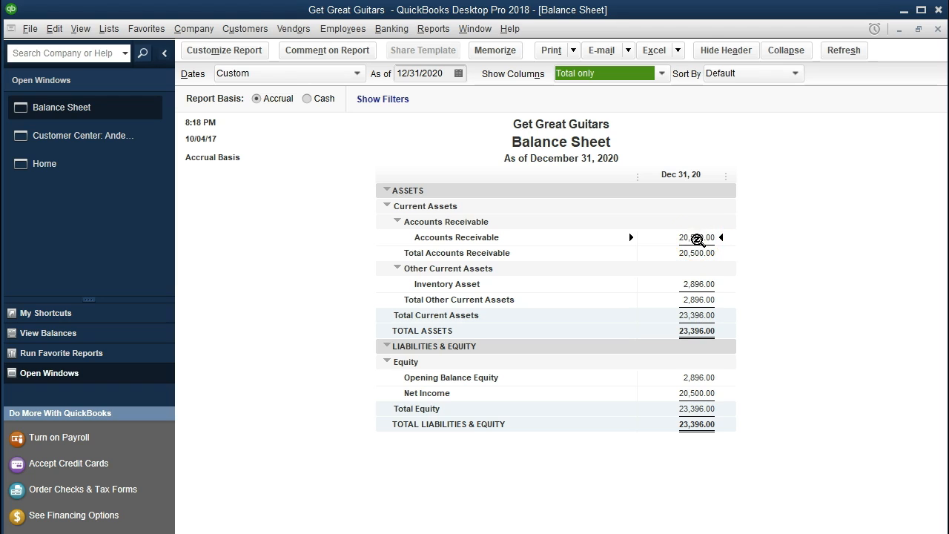
# Step: Drill down from the Accounts Receivable amount on the balance sheet to the Smith Guitars opening balance invoice
pyautogui.doubleClick(697, 236)
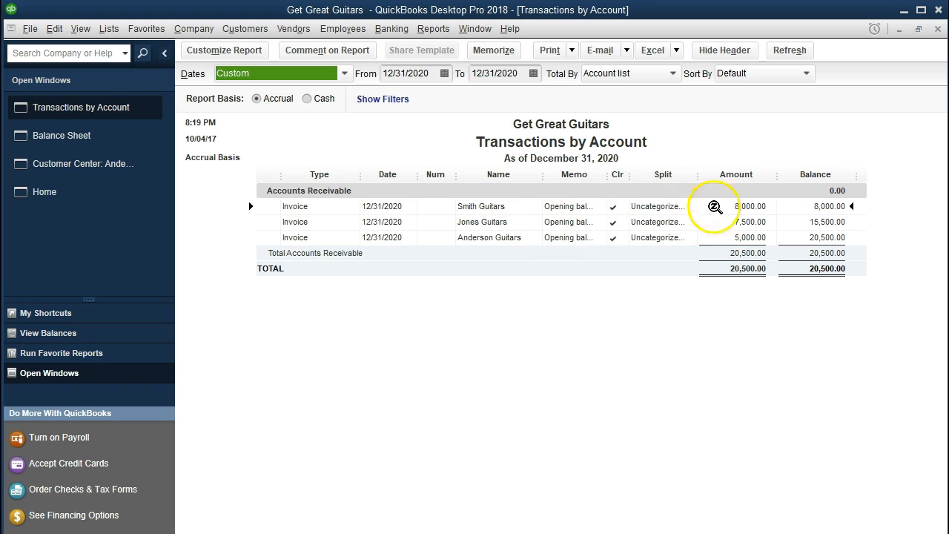
pyautogui.click(749, 205)
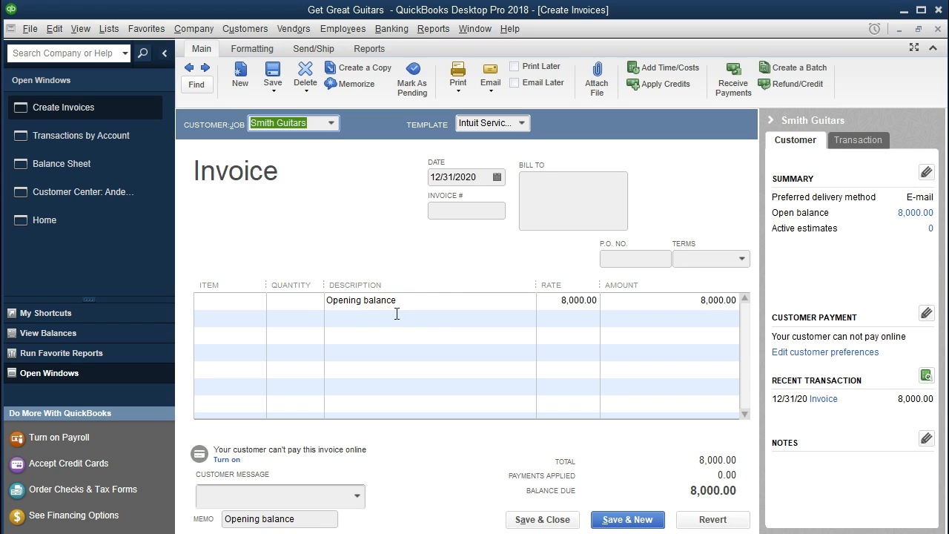
# Step: Close the invoice, the transaction report and the balance sheet without memorizing the report
pyautogui.click(936, 29)
pyautogui.click(937, 29)
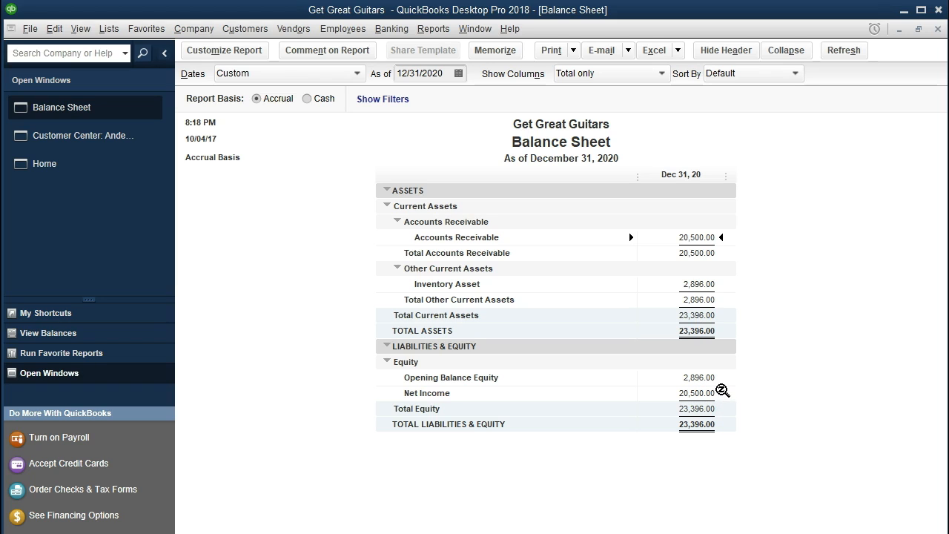
pyautogui.click(698, 395)
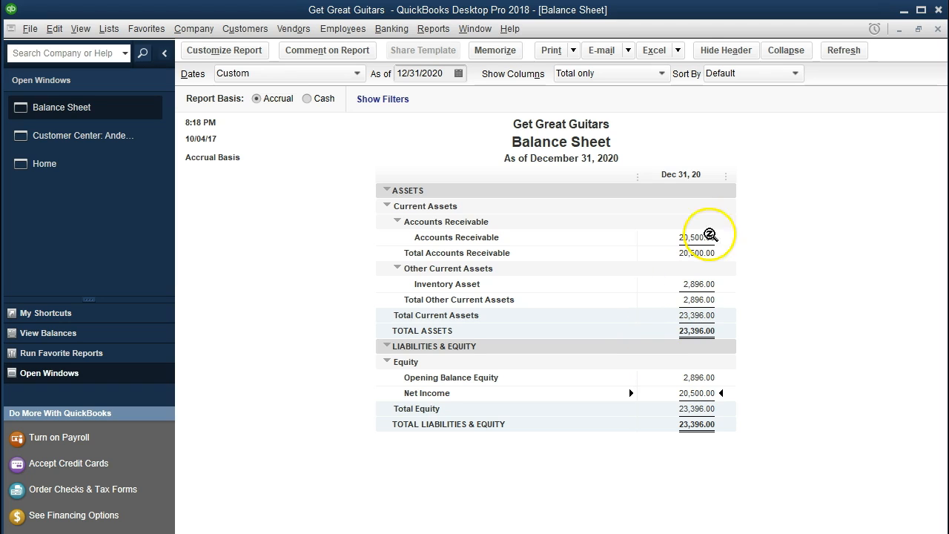
pyautogui.click(936, 29)
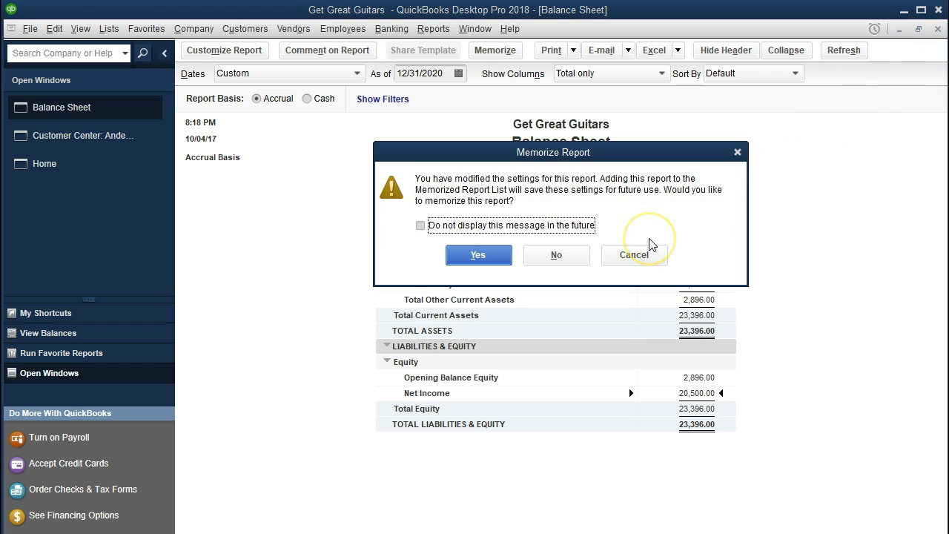
pyautogui.click(558, 256)
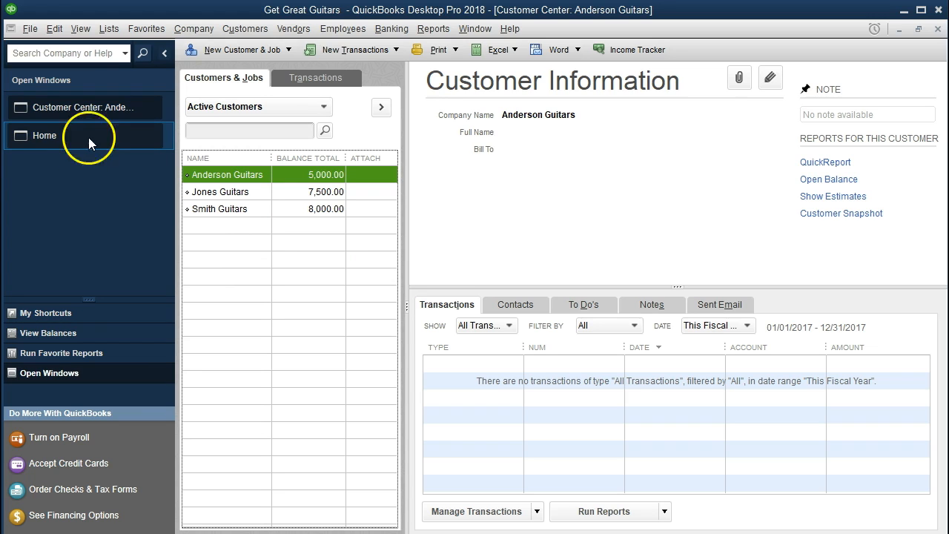
pyautogui.click(81, 29)
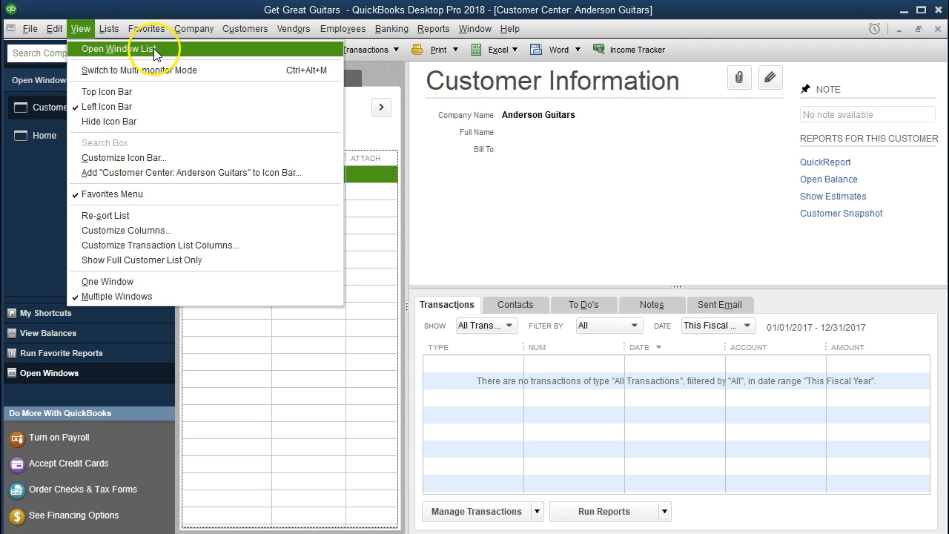
pyautogui.click(31, 187)
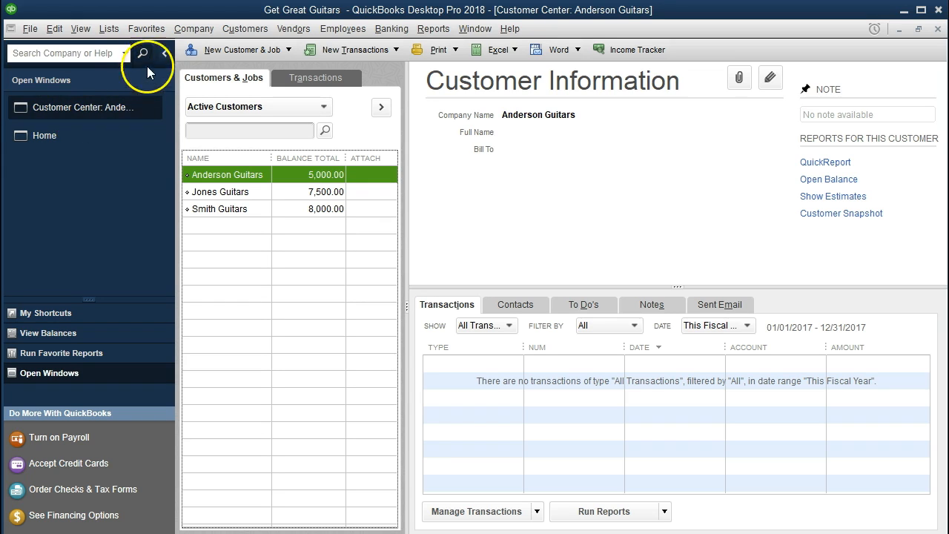
pyautogui.click(244, 34)
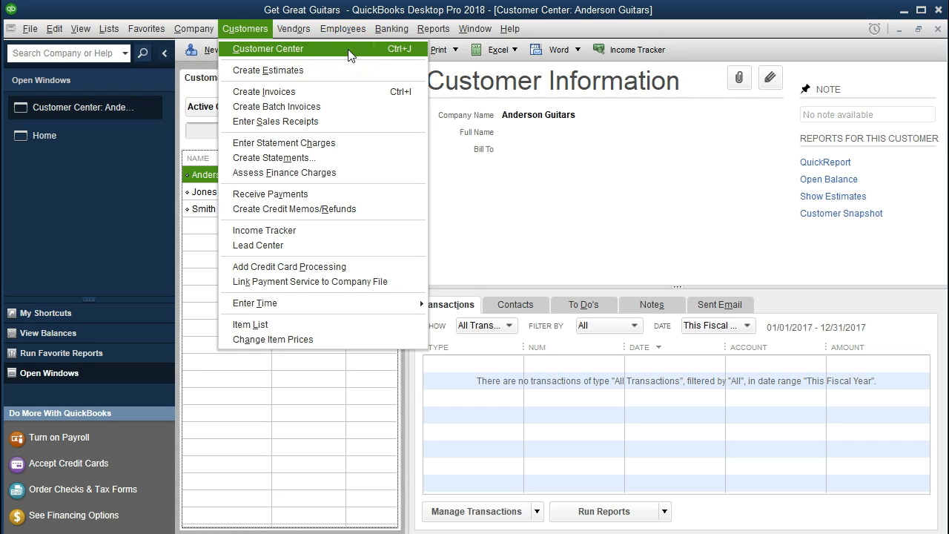
pyautogui.click(272, 388)
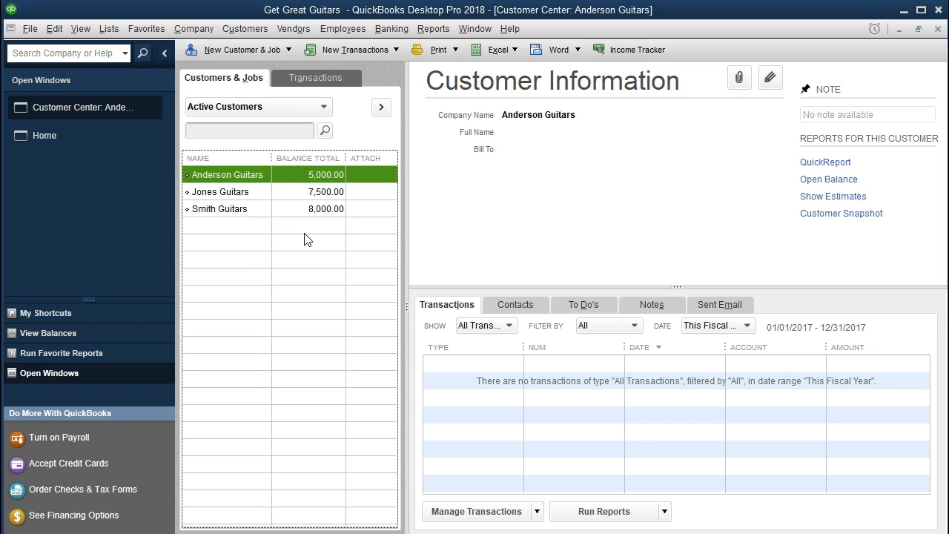
# Step: Run the Customer Balance Summary report from the customers and receivables reports
pyautogui.click(434, 33)
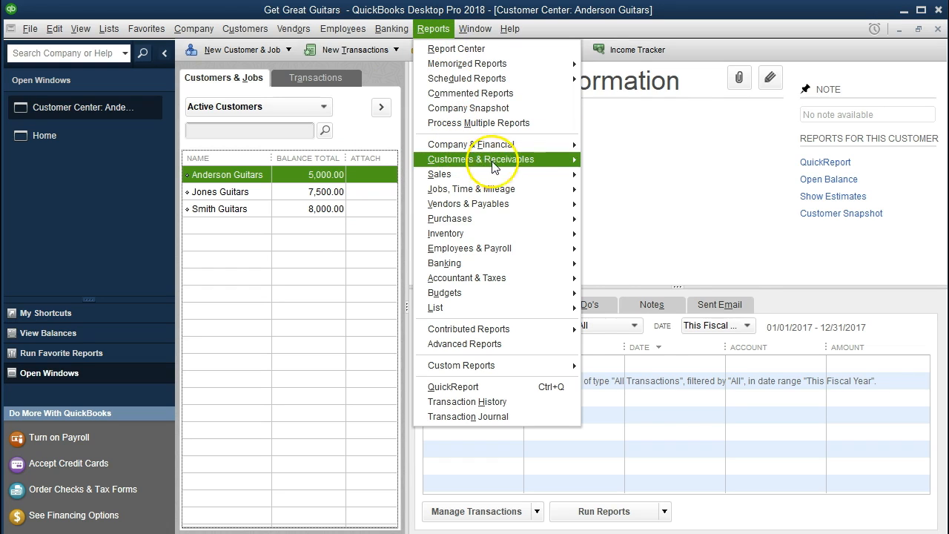
pyautogui.moveTo(545, 165)
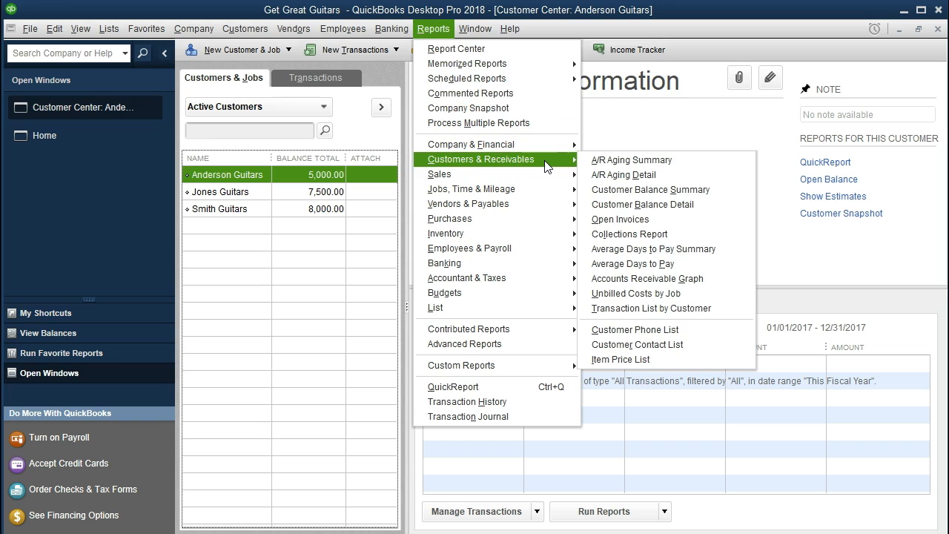
pyautogui.click(732, 195)
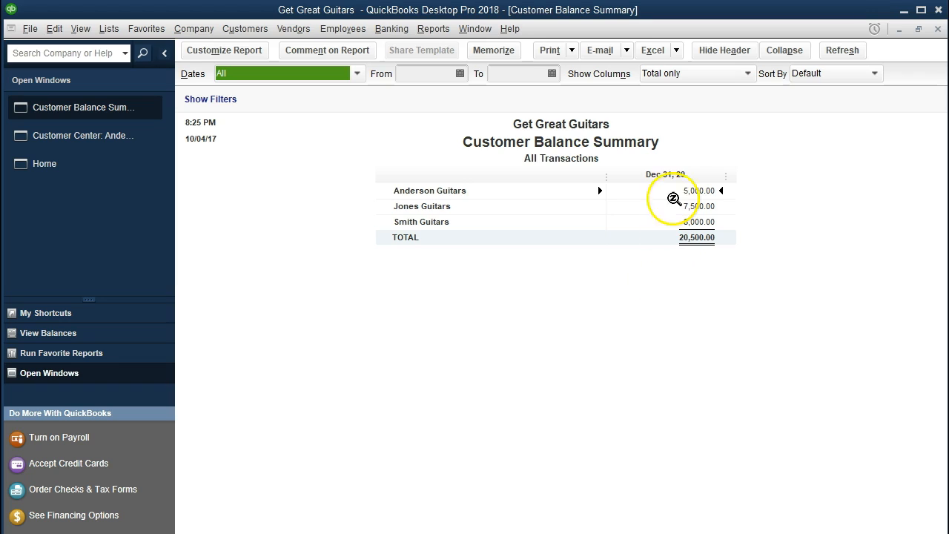
# Step: Set up the report's Excel export as a new worksheet in an existing workbook
pyautogui.click(676, 50)
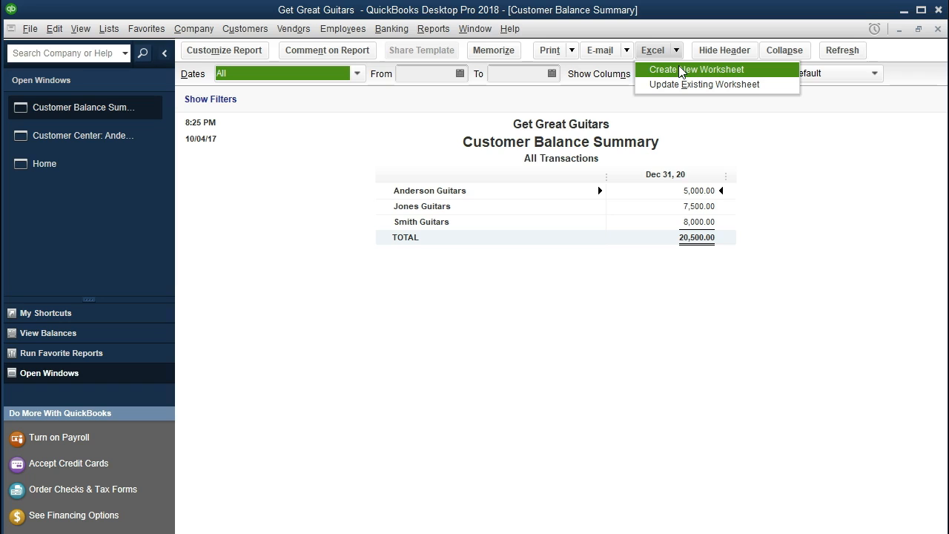
pyautogui.click(756, 76)
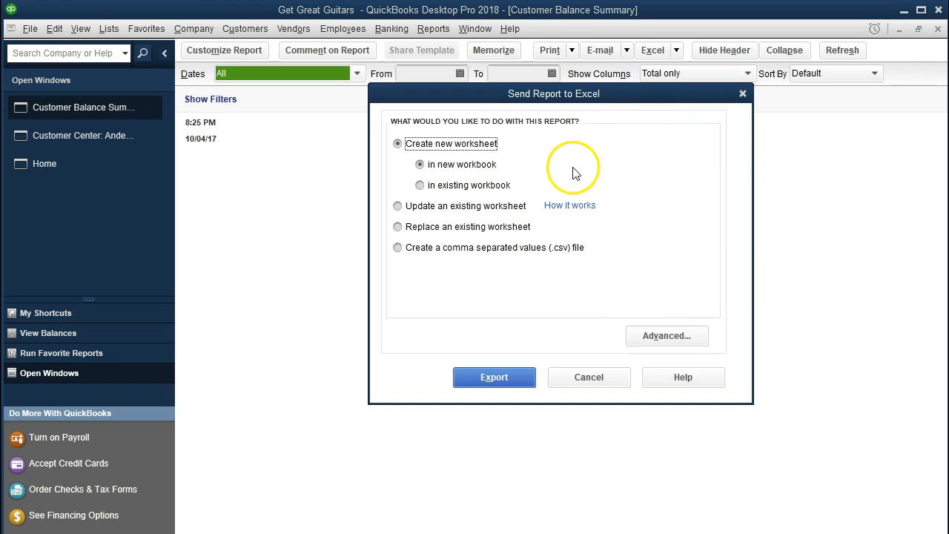
pyautogui.click(421, 185)
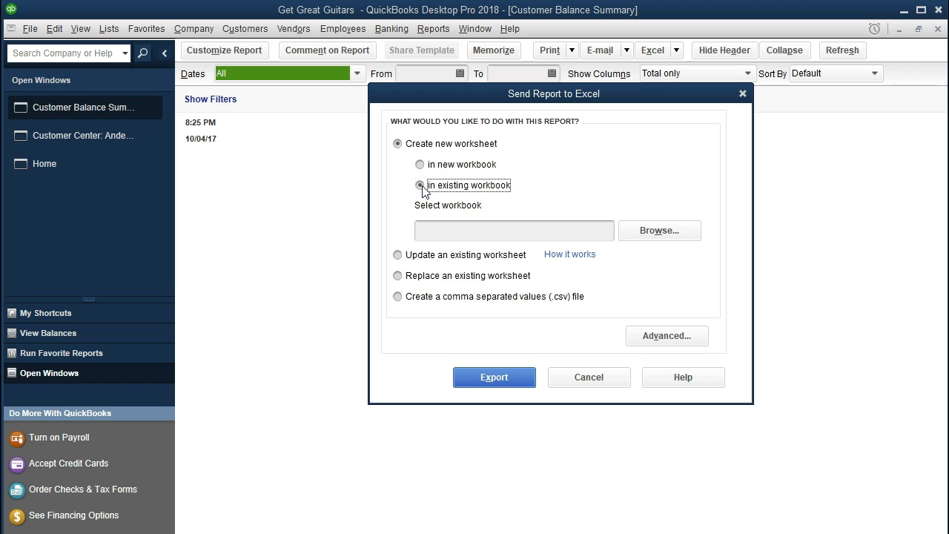
# Step: Choose the Section 6 workbook from the Desktop's Get Great Guitars > Section 6 folder and export the report to it
pyautogui.click(685, 237)
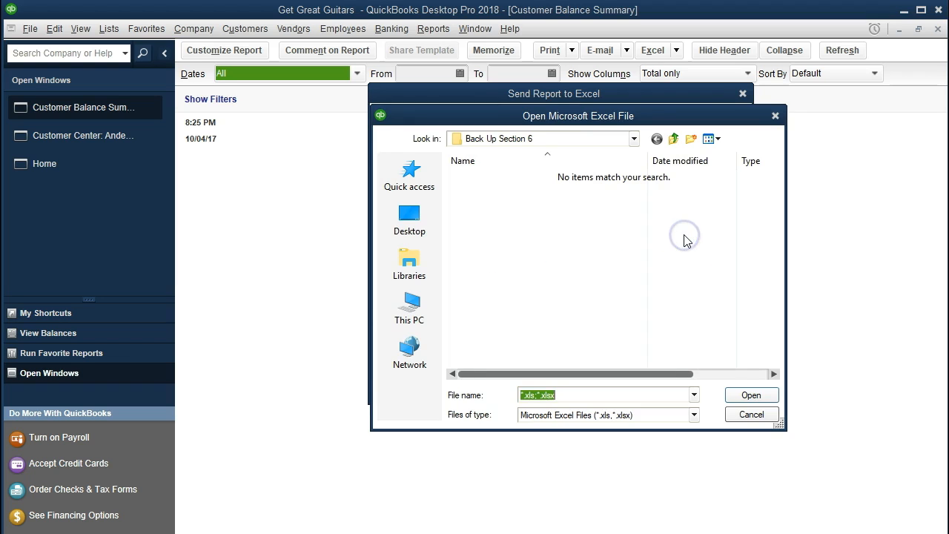
pyautogui.click(409, 217)
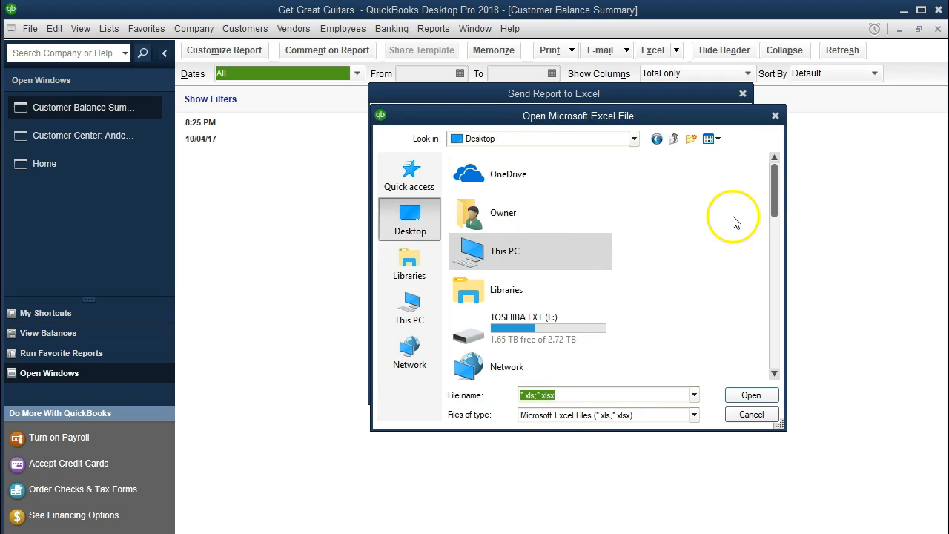
pyautogui.moveTo(774, 188); pyautogui.dragTo(769, 303)
pyautogui.doubleClick(502, 296)
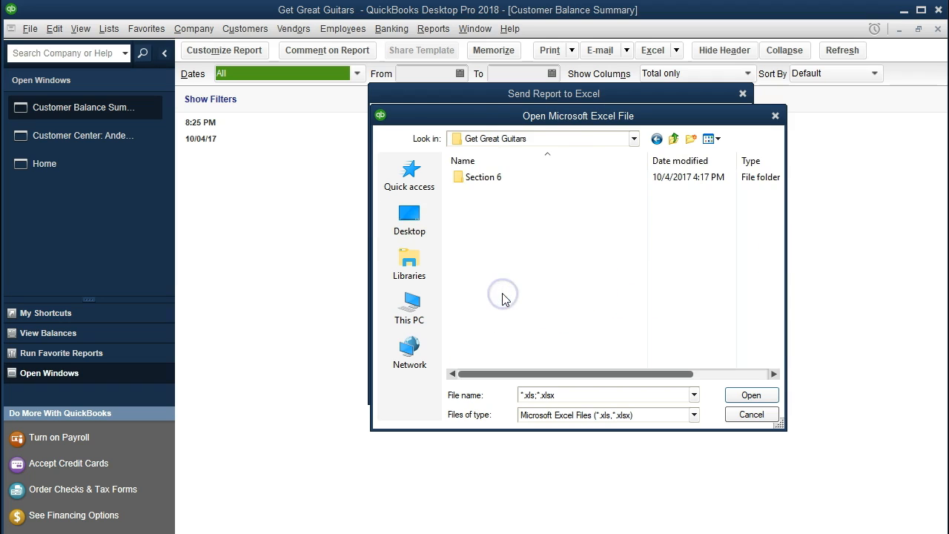
pyautogui.click(477, 179)
pyautogui.doubleClick(476, 180)
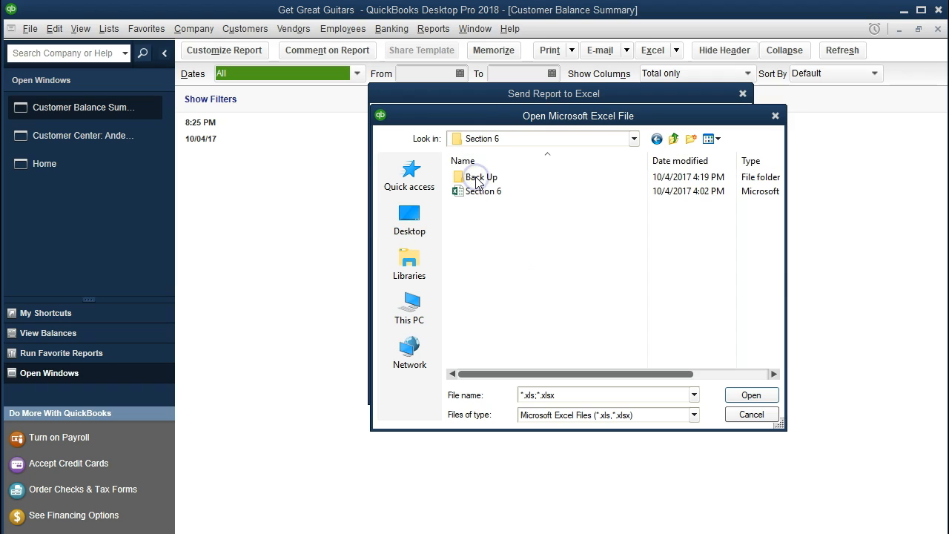
pyautogui.doubleClick(488, 199)
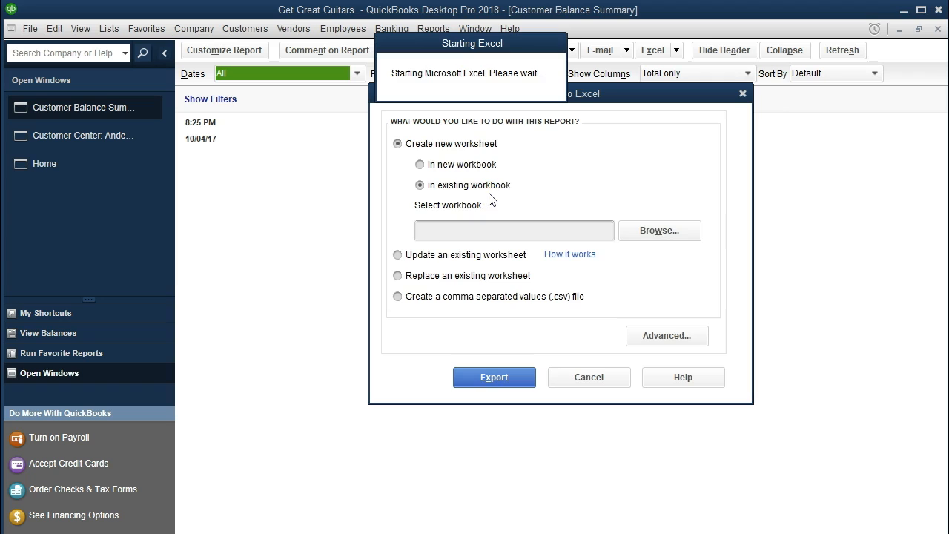
pyautogui.click(482, 380)
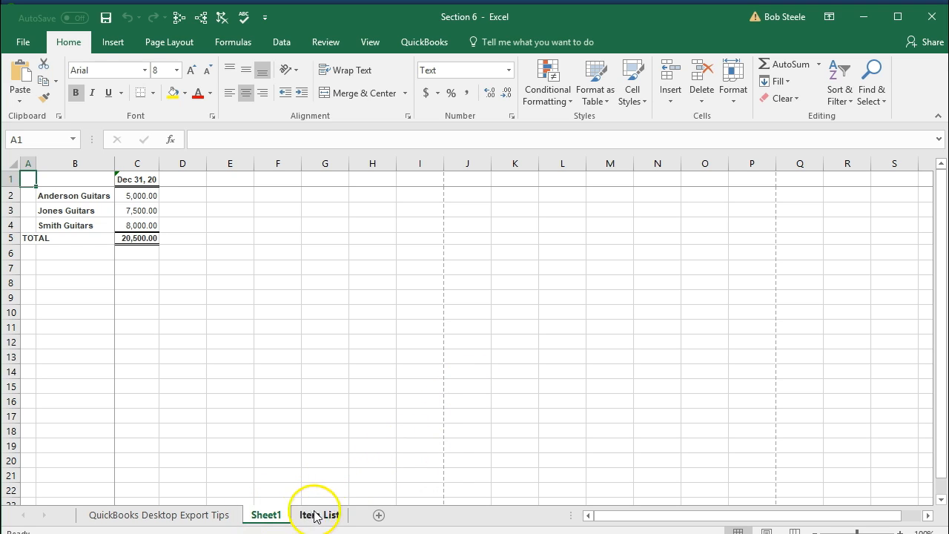
# Step: Move the exported Sheet1 after the Item List sheet and rename it Customer Bal
pyautogui.moveTo(273, 517); pyautogui.dragTo(362, 519)
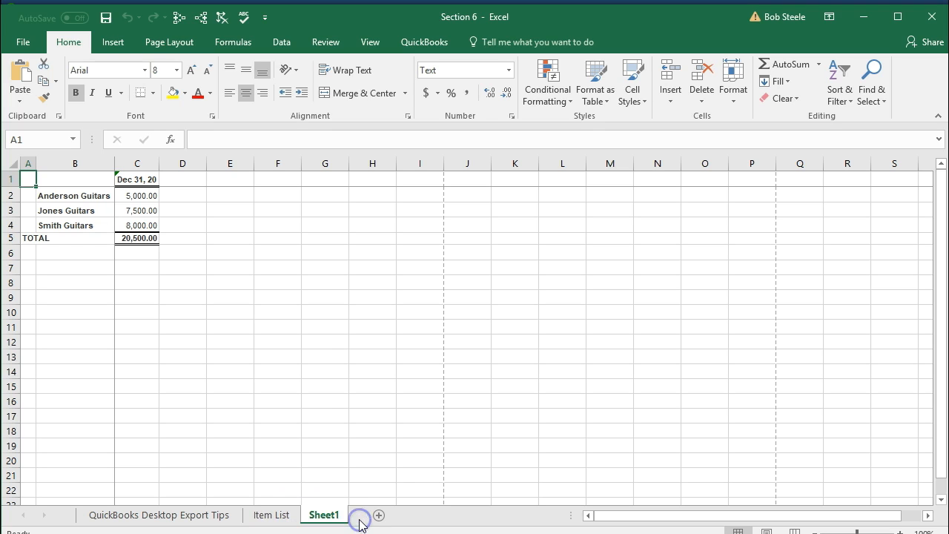
pyautogui.doubleClick(329, 513)
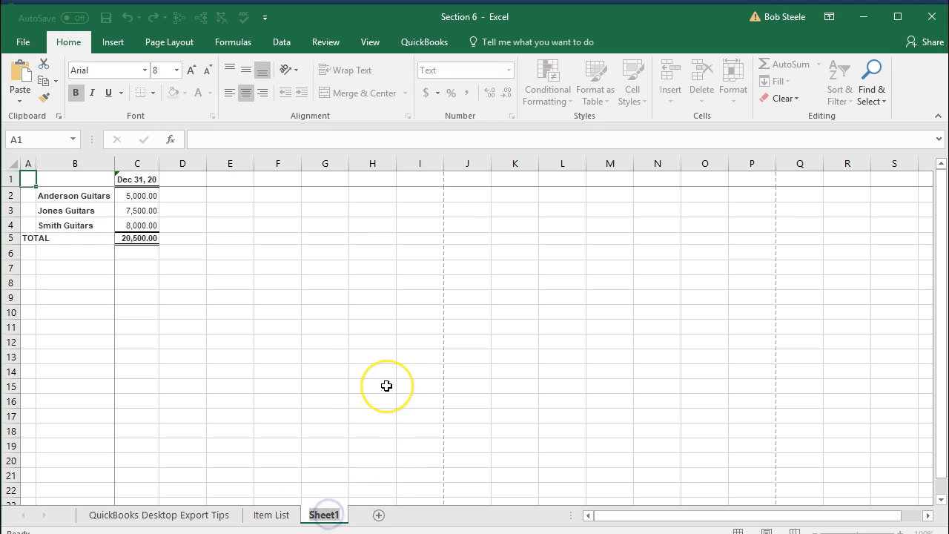
pyautogui.write('Customer Bal')
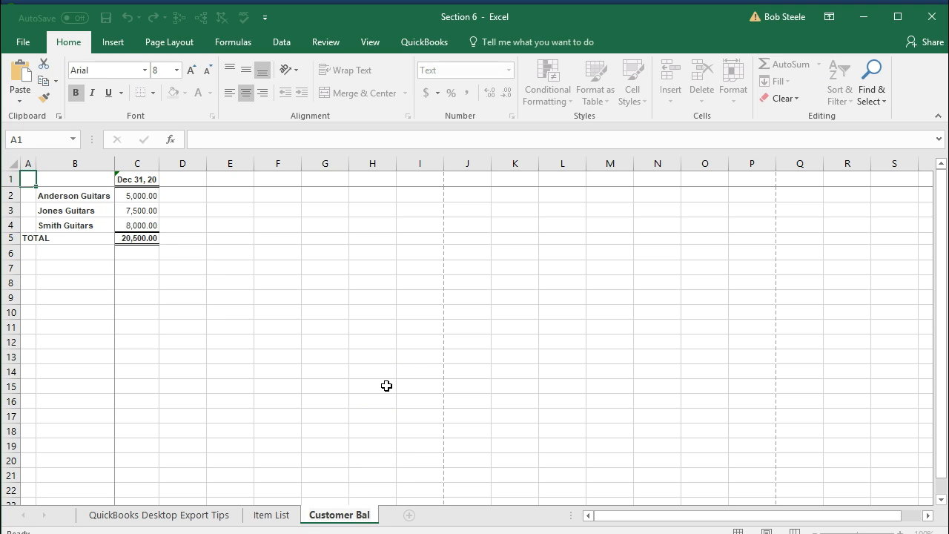
pyautogui.click(387, 385)
pyautogui.click(238, 355)
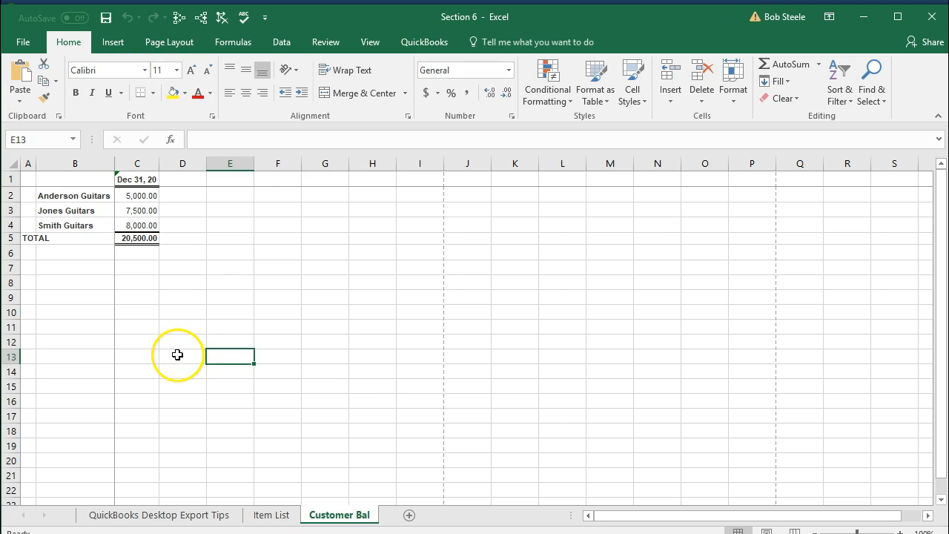
# Step: Save the Section 6 workbook as a macro-free workbook, close it and return to the Customer Balance Summary report
pyautogui.keyDown('ctrl'); pyautogui.scroll(3, 177, 353); pyautogui.keyUp('ctrl')
pyautogui.keyDown('ctrl'); pyautogui.scroll(2, 178, 353); pyautogui.keyUp('ctrl')
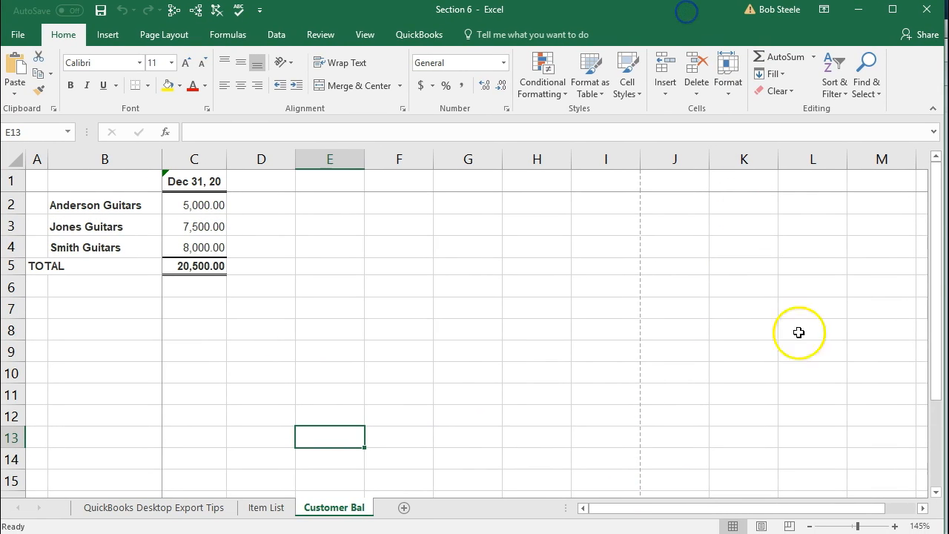
pyautogui.click(894, 526)
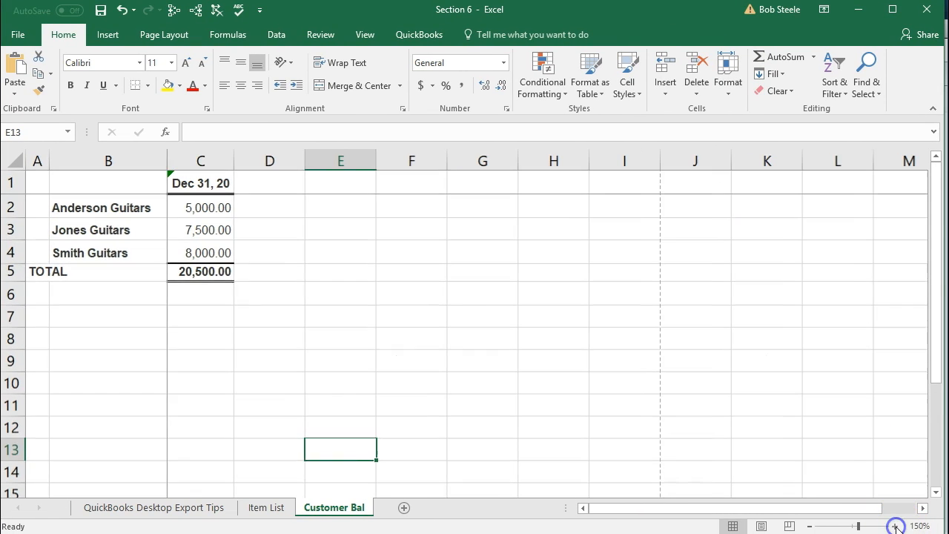
pyautogui.click(251, 373)
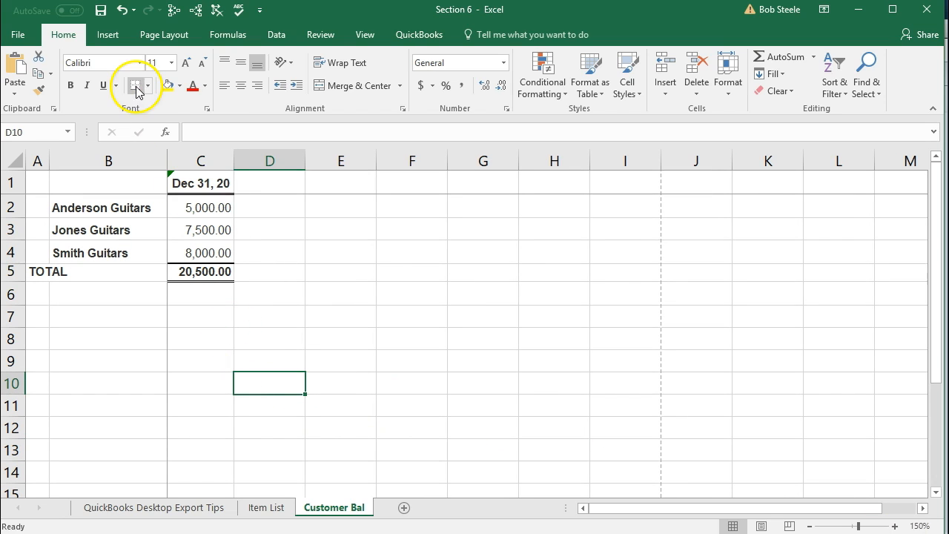
pyautogui.click(102, 13)
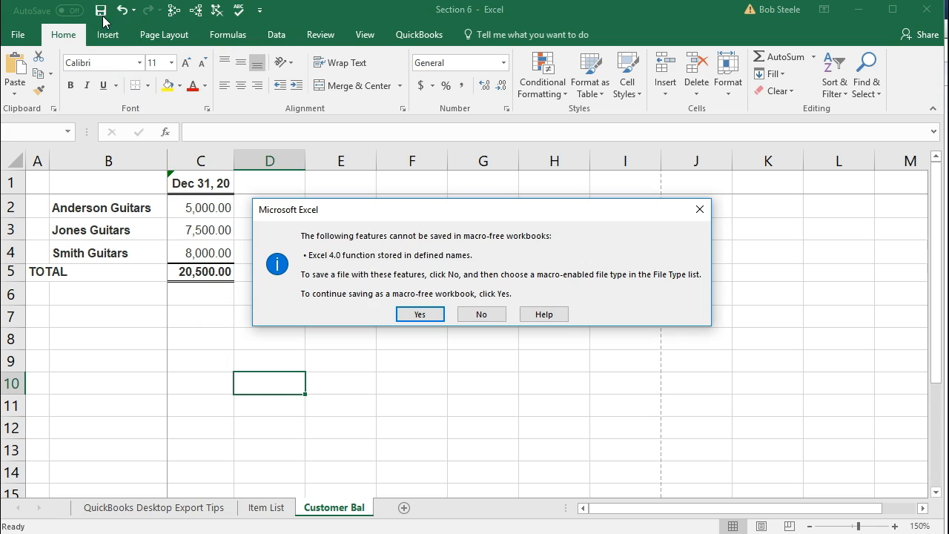
pyautogui.click(419, 317)
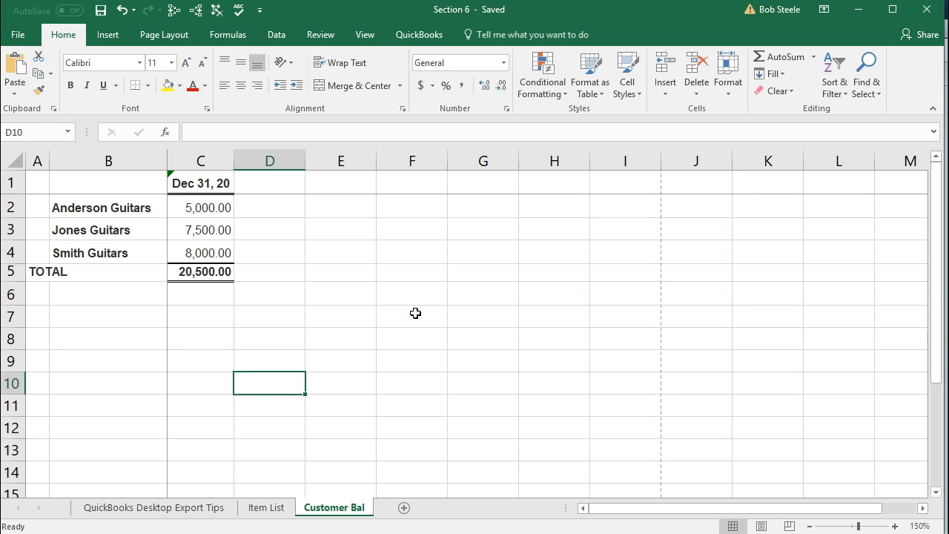
pyautogui.click(928, 11)
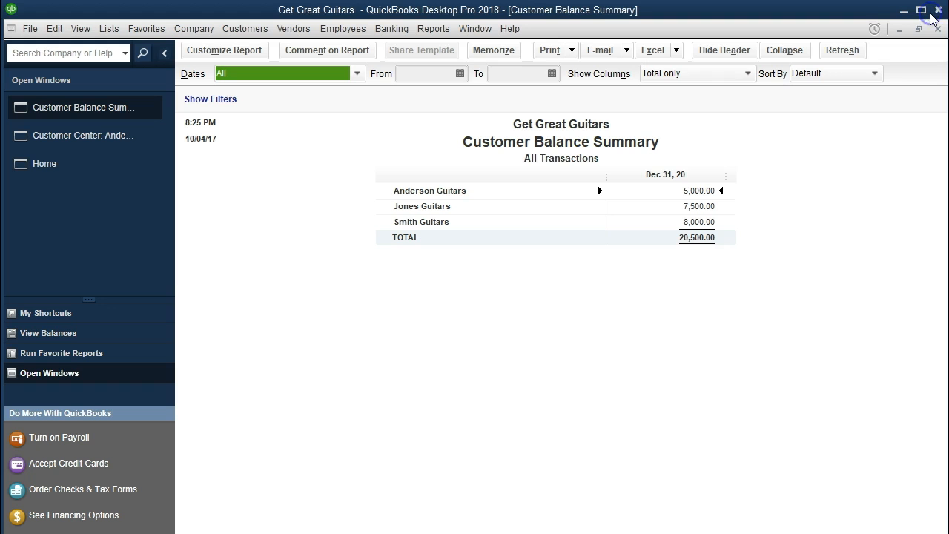
pyautogui.click(642, 301)
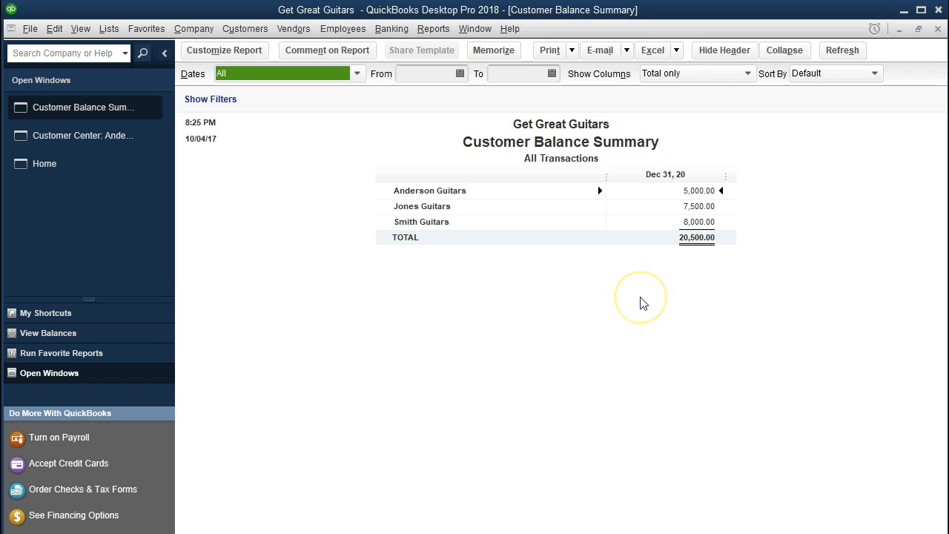
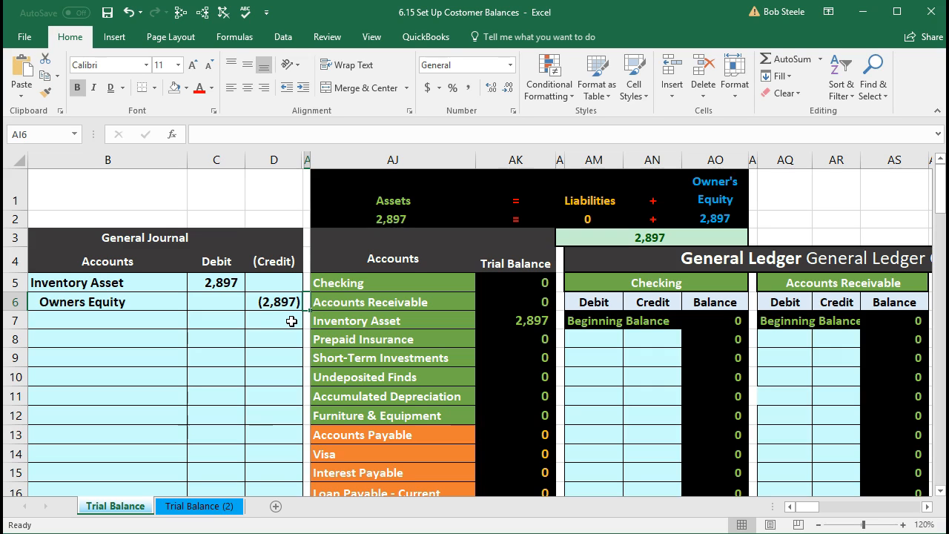
# Step: Fill cell AI6, the narrow marker cell beside the Owners Equity journal entry, with yellow
pyautogui.click(306, 301)
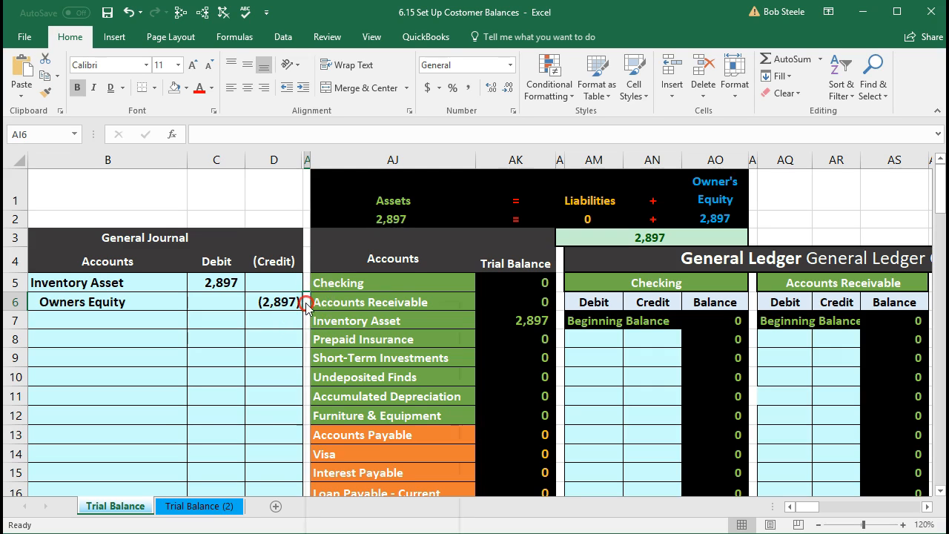
pyautogui.rightClick(305, 302)
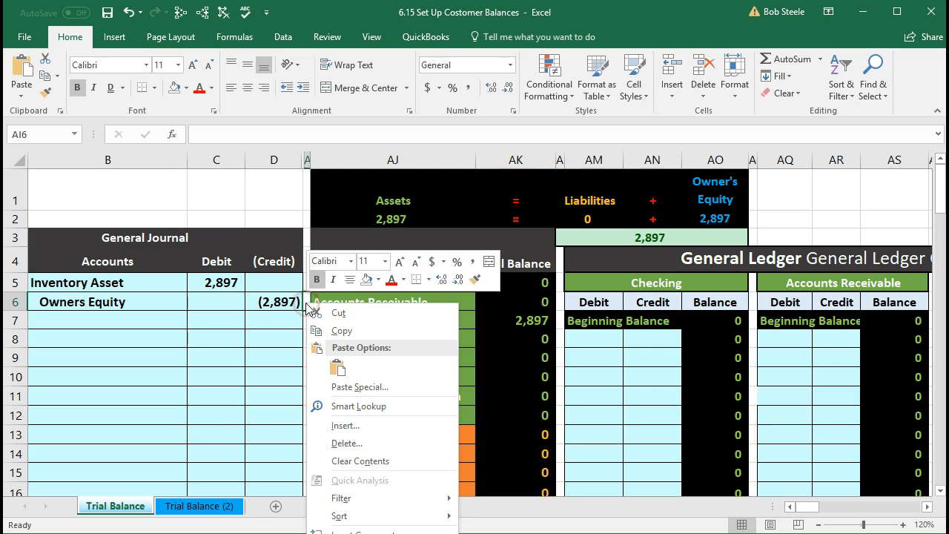
pyautogui.click(377, 279)
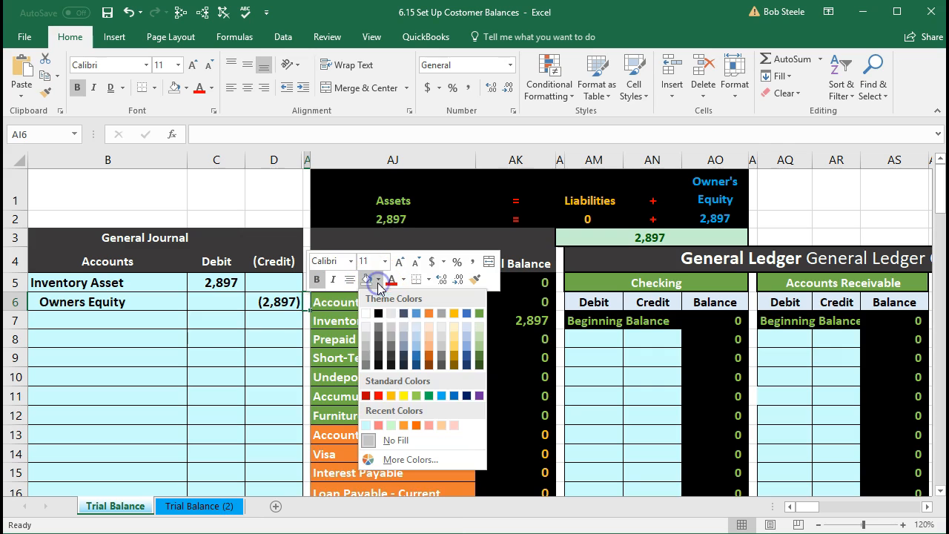
pyautogui.click(405, 396)
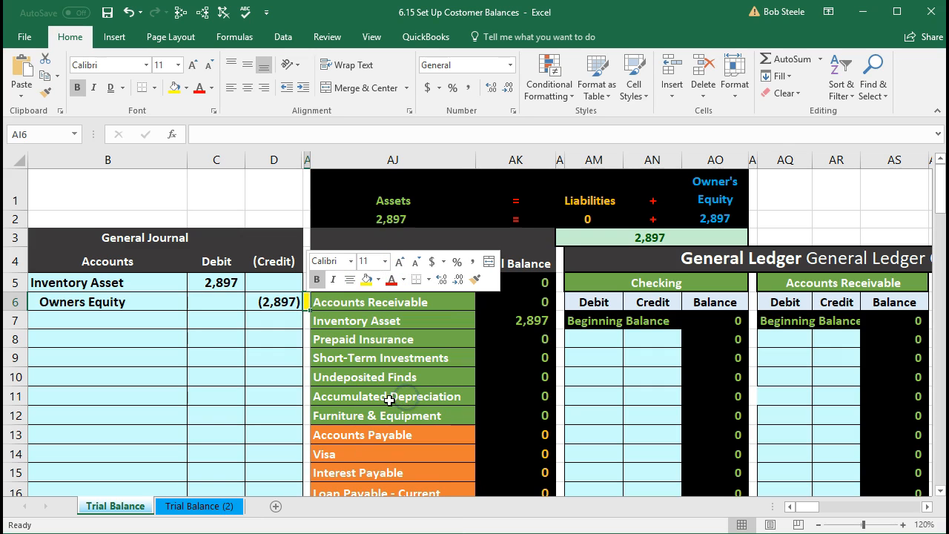
pyautogui.click(295, 375)
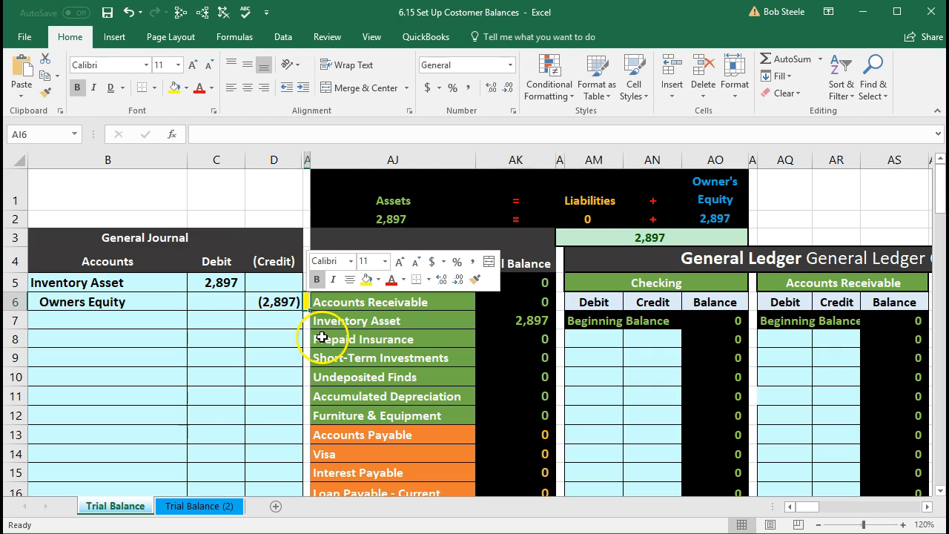
pyautogui.click(321, 338)
# Step: Look across the Trial Balance sheet from the general ledger through the balance sheet and inventory tables to the Accounts Receivable Subsidiary Ledger By Customer
pyautogui.click(482, 303)
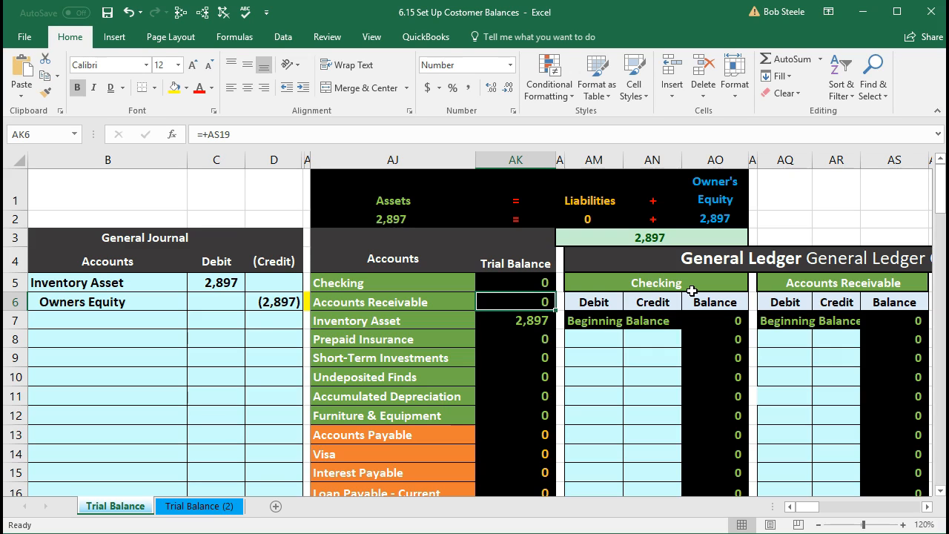
pyautogui.press('Right')
pyautogui.press('Right')
pyautogui.press('Right')
pyautogui.press('Right')
pyautogui.press('Down')
pyautogui.press('Left')
pyautogui.press('Left')
pyautogui.press('Right')
pyautogui.press('Right')
pyautogui.press('Right')
pyautogui.press('Right')
pyautogui.press('Right')
pyautogui.press('Right')
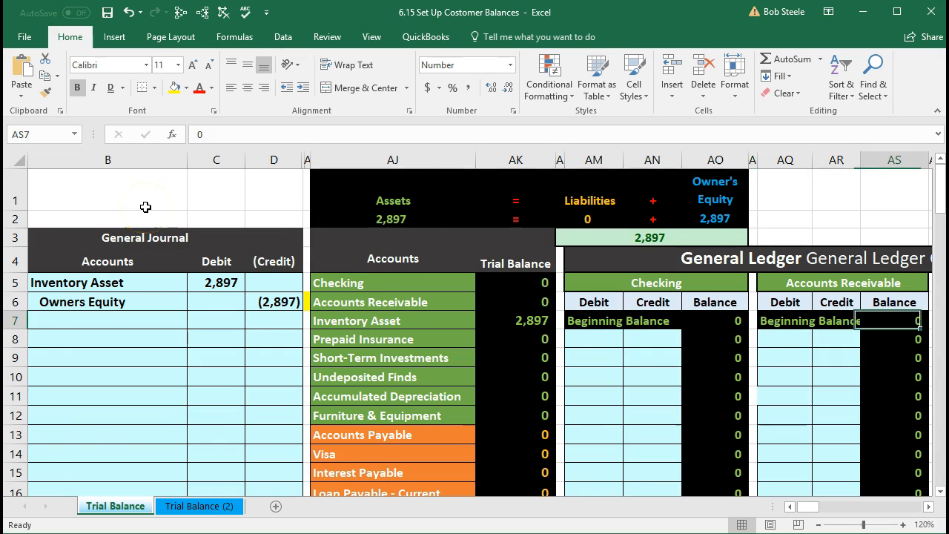
pyautogui.press('Right')
pyautogui.press('Right')
pyautogui.press('Right')
pyautogui.press('Right')
pyautogui.press('Right')
pyautogui.press('Right')
pyautogui.press('Right')
pyautogui.press('Right')
pyautogui.press('Right')
pyautogui.press('Right')
pyautogui.press('Right')
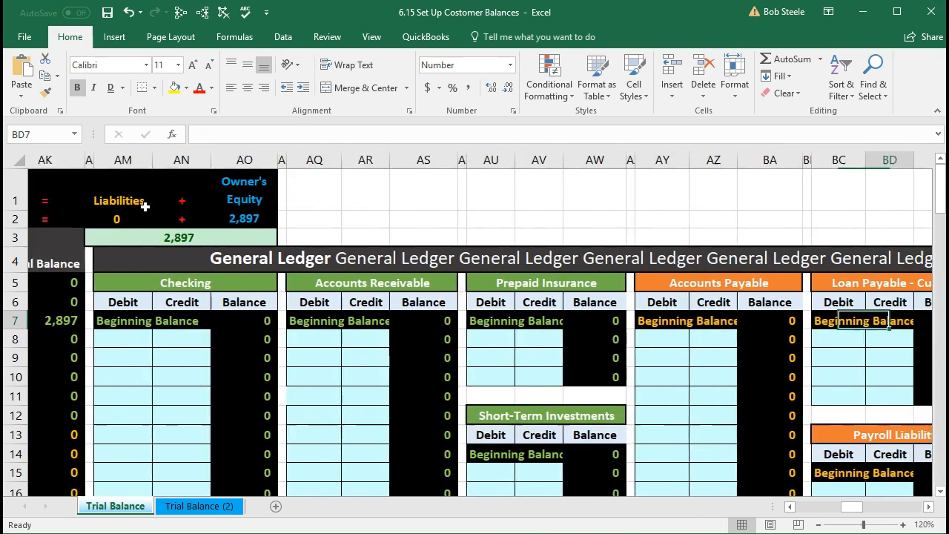
pyautogui.press('Right')
pyautogui.press('Right')
pyautogui.press('Right')
pyautogui.press('Right')
pyautogui.press('Right')
pyautogui.press('Right')
pyautogui.press('Right')
pyautogui.press('Right')
pyautogui.press('Right')
pyautogui.press('Right')
pyautogui.press('Right')
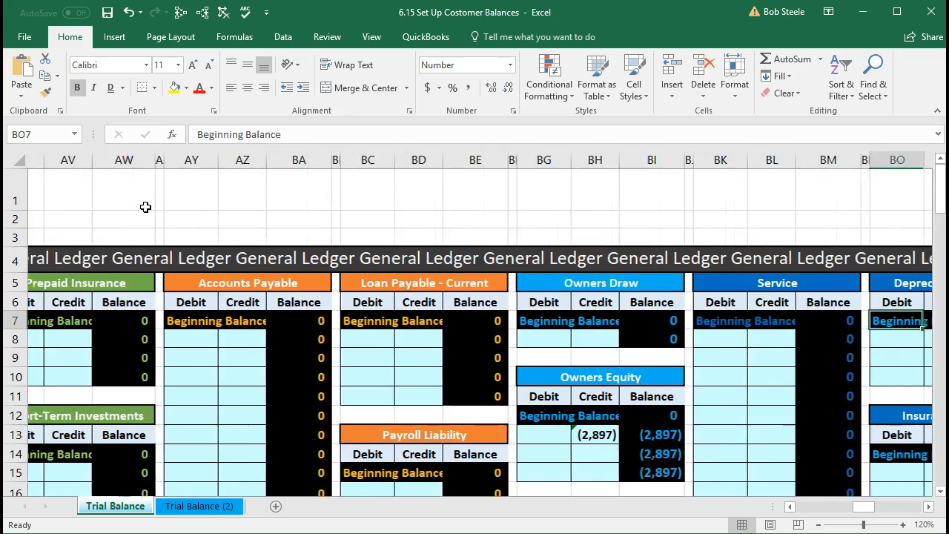
pyautogui.press('Right')
pyautogui.press('Right')
pyautogui.press('Right')
pyautogui.press('Right')
pyautogui.press('Right')
pyautogui.press('Right')
pyautogui.press('Right')
pyautogui.press('Right')
pyautogui.press('Right')
pyautogui.press('Right')
pyautogui.press('Right')
pyautogui.press('Right')
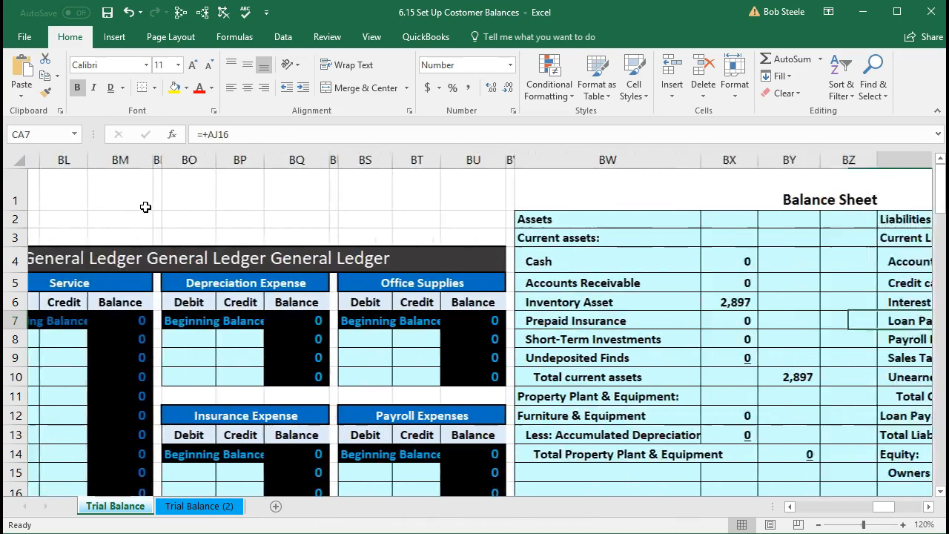
pyautogui.press('Right')
pyautogui.press('Right')
pyautogui.press('Right')
pyautogui.press('Right')
pyautogui.press('Right')
pyautogui.press('Right')
pyautogui.press('Right')
pyautogui.press('Right')
pyautogui.press('Right')
pyautogui.press('Right')
pyautogui.press('Right')
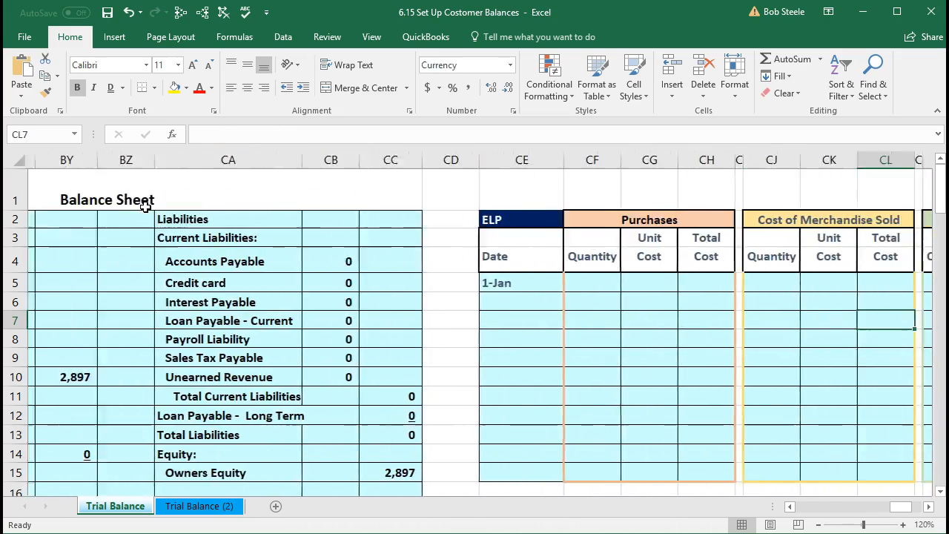
pyautogui.press('Right')
pyautogui.press('Right')
pyautogui.press('Right')
pyautogui.press('Right')
pyautogui.press('Right')
pyautogui.press('Right')
pyautogui.press('Right')
pyautogui.press('Right')
pyautogui.press('Right')
pyautogui.press('Right')
pyautogui.press('Right')
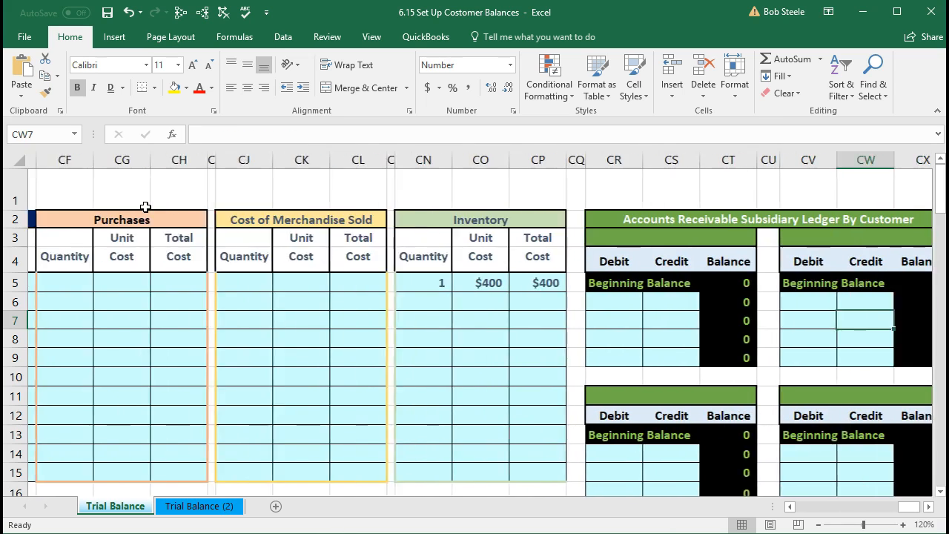
pyautogui.press('Right')
pyautogui.press('Right')
pyautogui.press('Right')
pyautogui.press('Right')
pyautogui.press('Right')
pyautogui.press('Right')
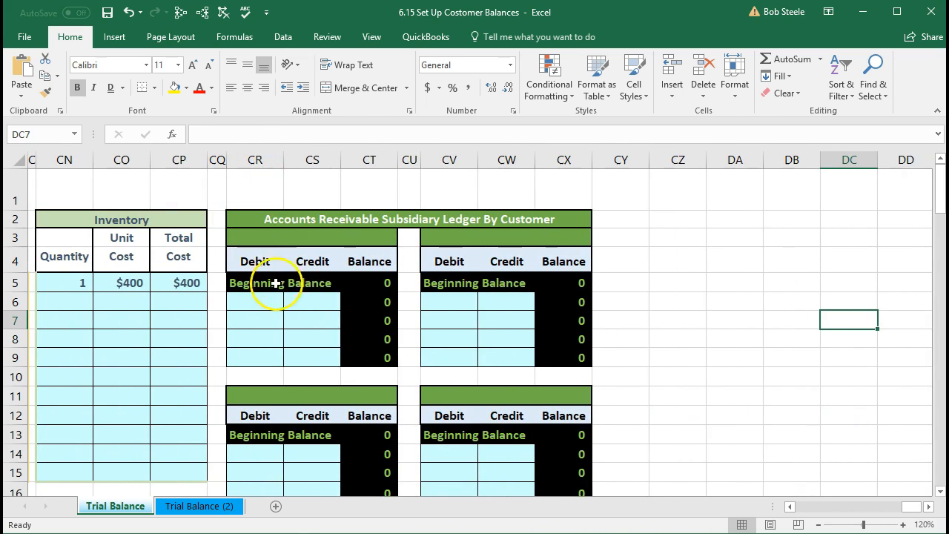
# Step: Title the first customer account in the Accounts Receivable Subsidiary Ledger "Anderson Guitars" in cell CR3
pyautogui.click(257, 297)
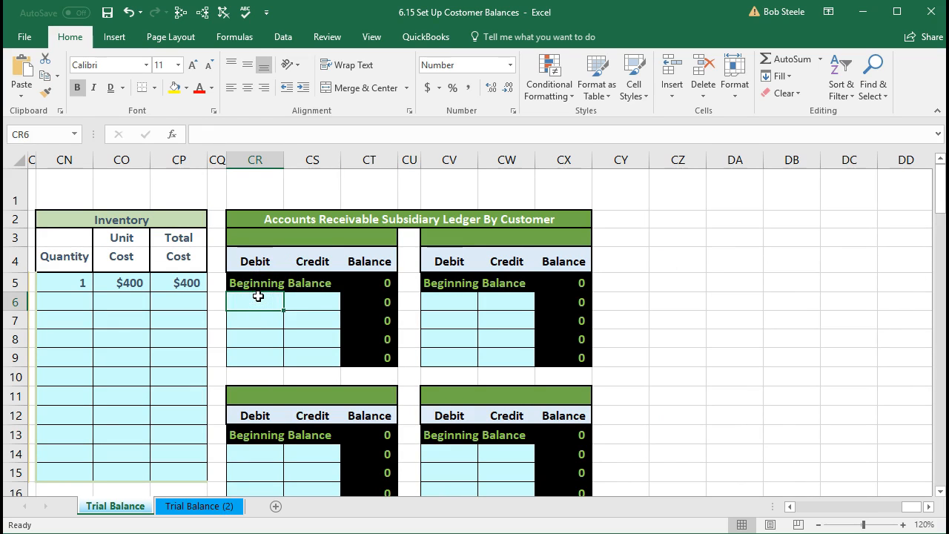
pyautogui.click(279, 239)
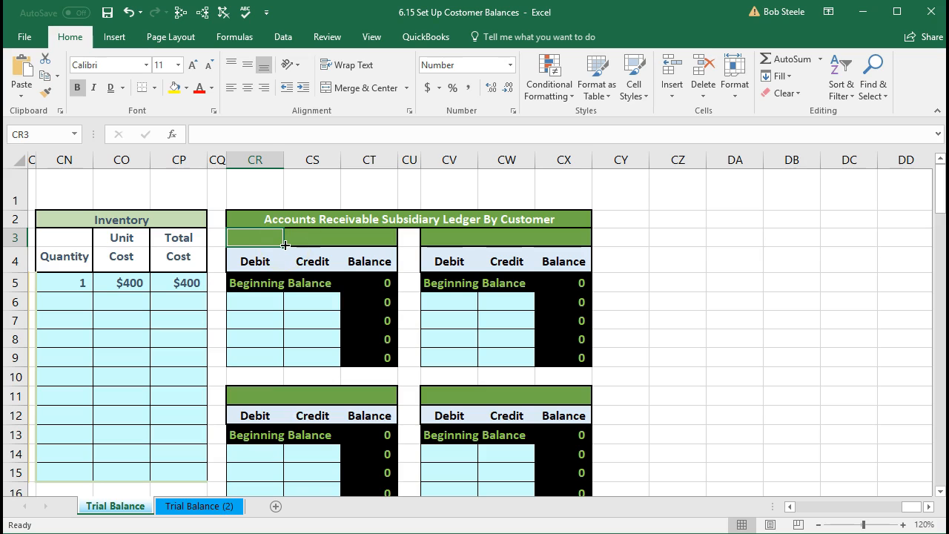
pyautogui.write('An')
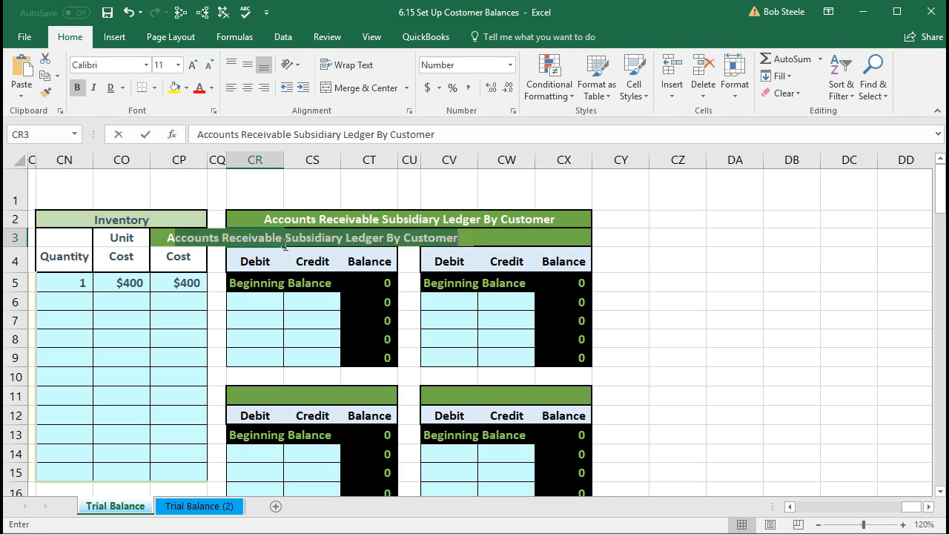
pyautogui.write('derso')
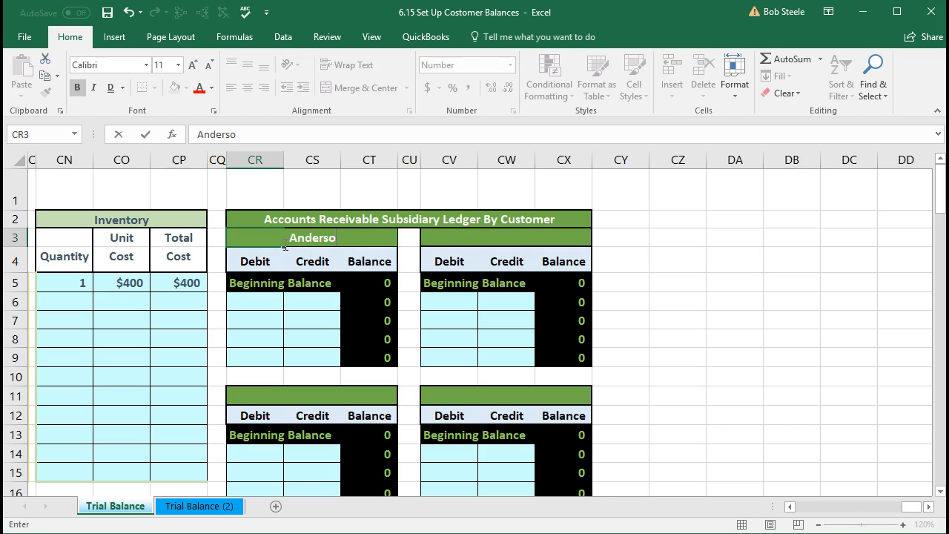
pyautogui.write('n Guitars')
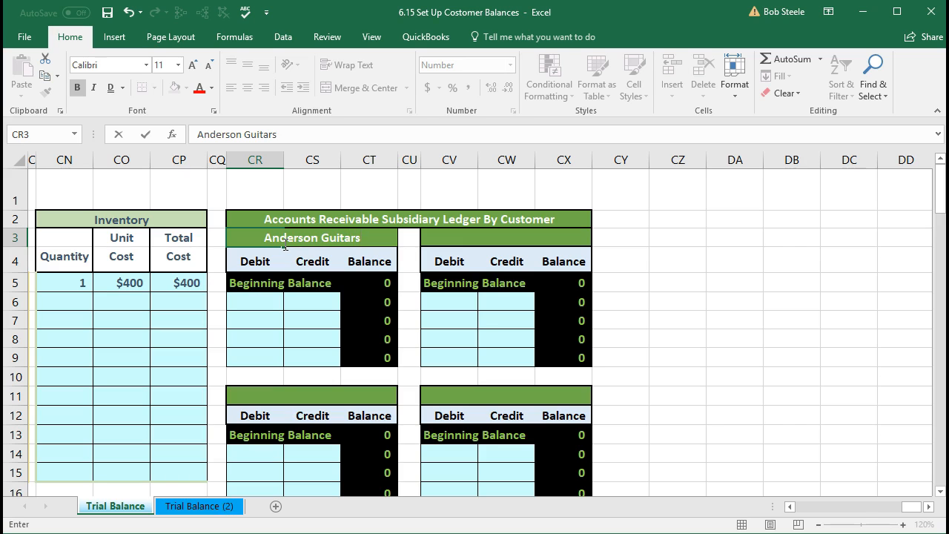
pyautogui.press('Return')
pyautogui.click(259, 235)
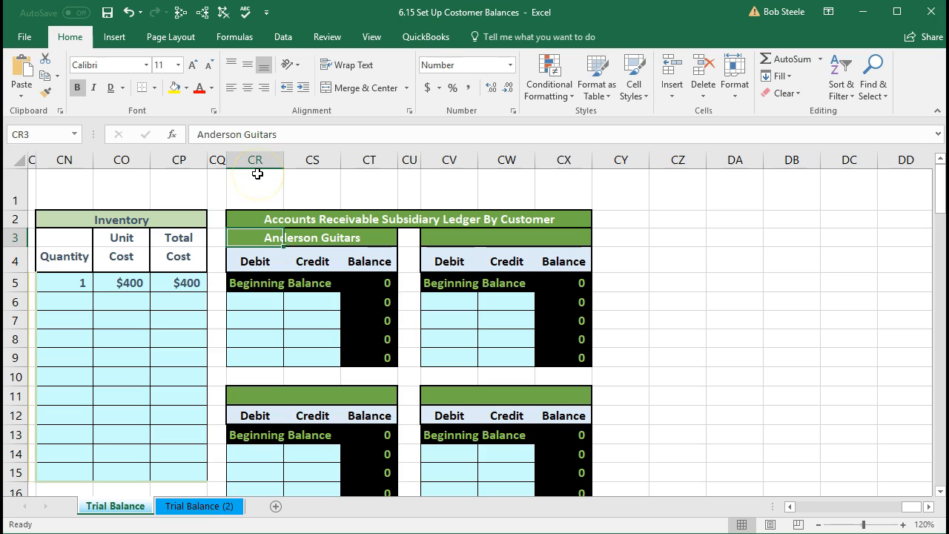
pyautogui.click(259, 285)
pyautogui.moveTo(264, 237); pyautogui.dragTo(350, 233)
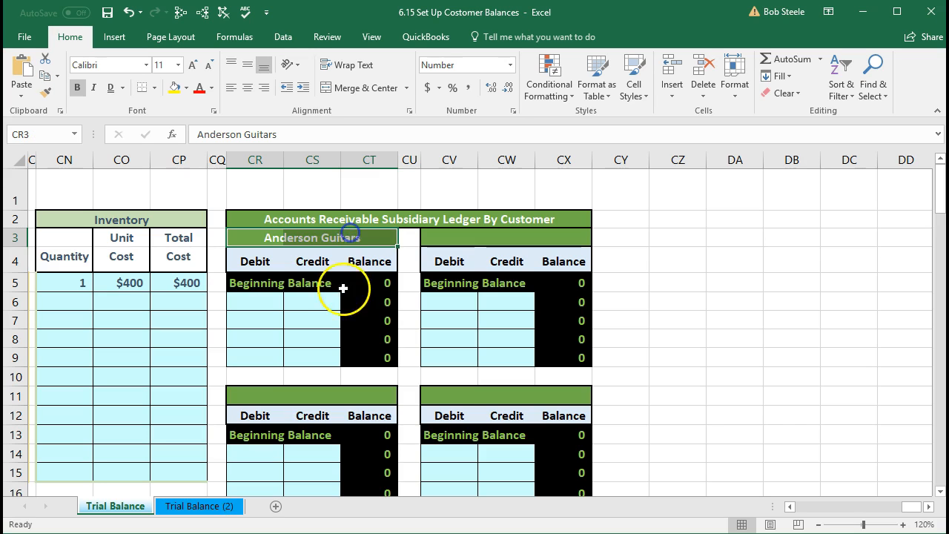
pyautogui.click(333, 303)
pyautogui.click(314, 243)
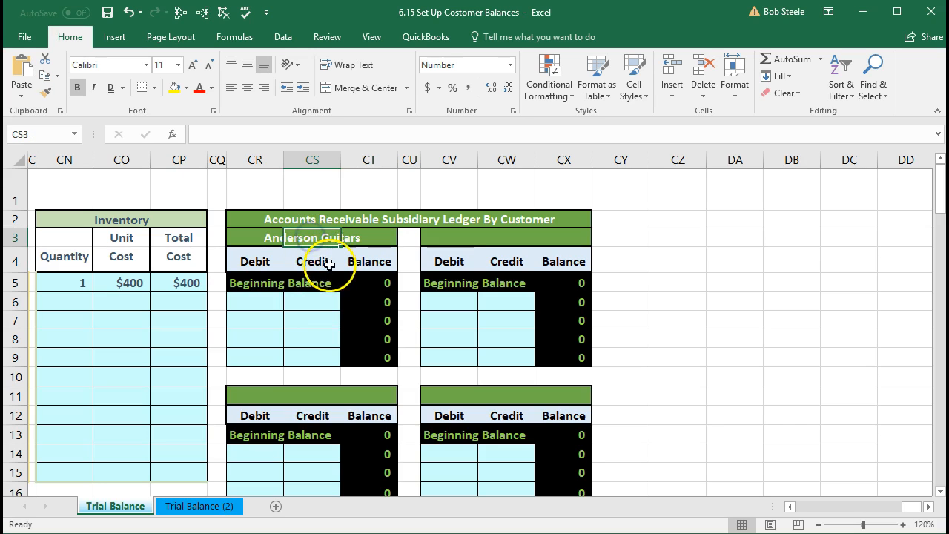
# Step: Enter a debit of 5,000 directly below the Anderson Guitars beginning balance, in cell CR6
pyautogui.click(256, 233)
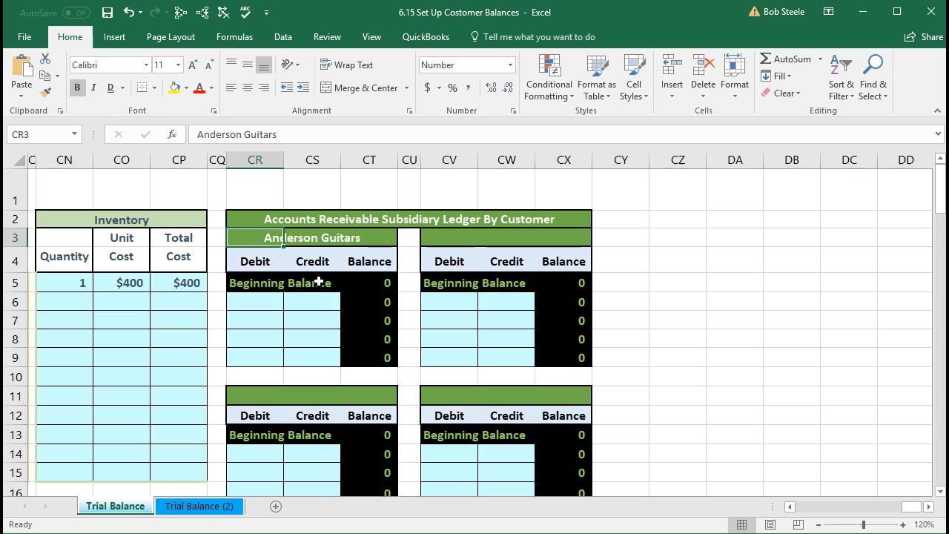
pyautogui.click(264, 307)
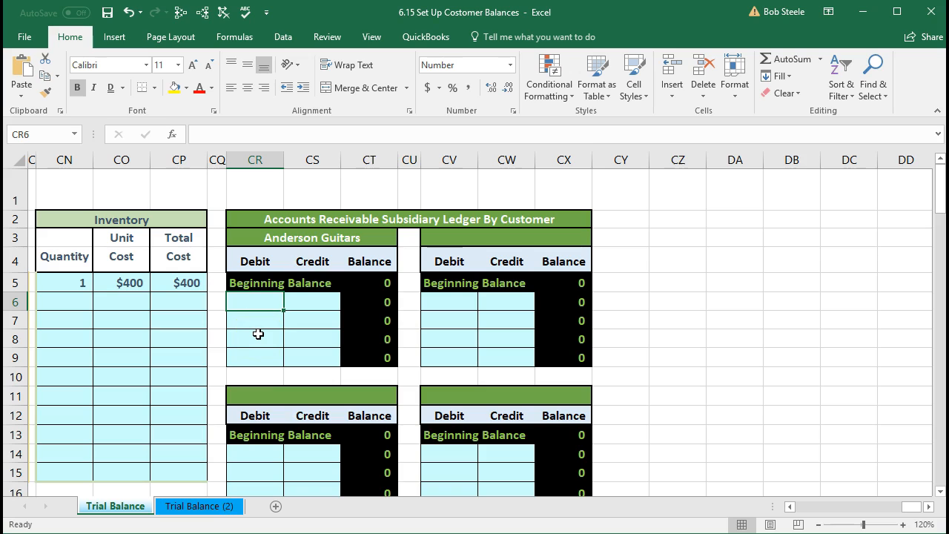
pyautogui.write('5000')
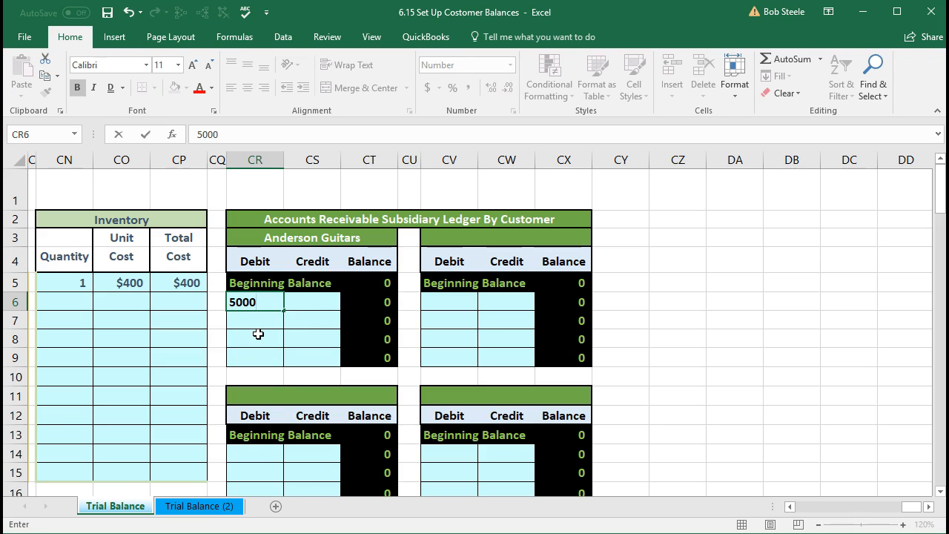
pyautogui.press('Return')
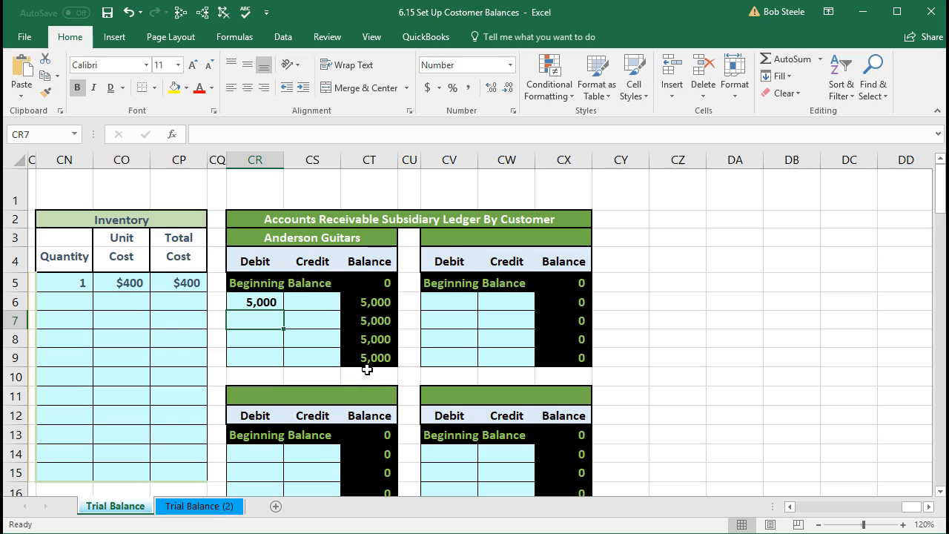
# Step: Title the customer account beside Anderson Guitars "Jones Guitars" in cell CV3
pyautogui.click(447, 235)
pyautogui.write('Jones Guitars')
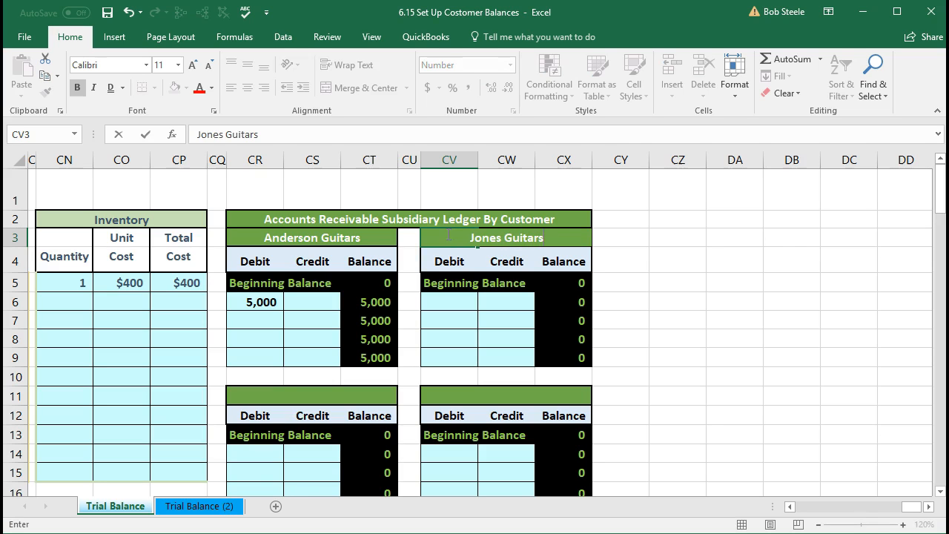
pyautogui.click(448, 235)
pyautogui.click(513, 234)
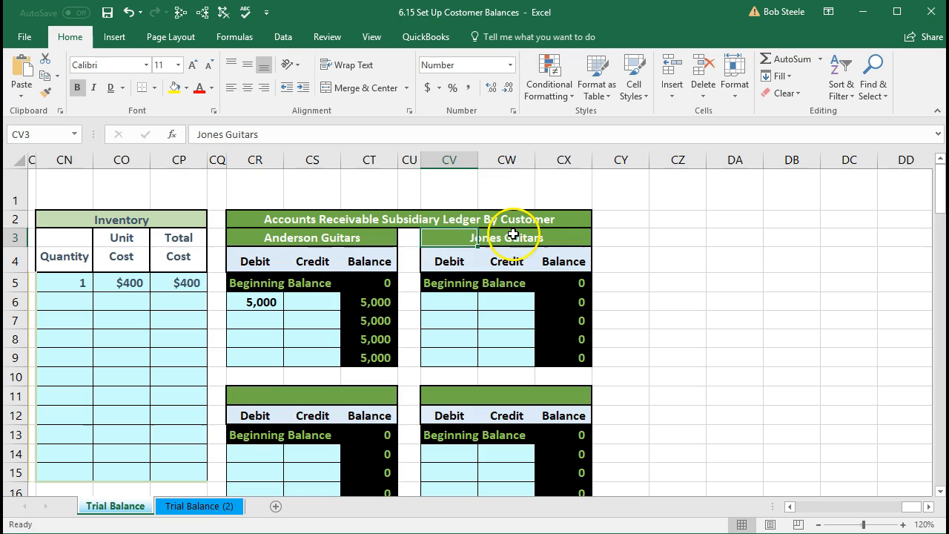
pyautogui.click(444, 238)
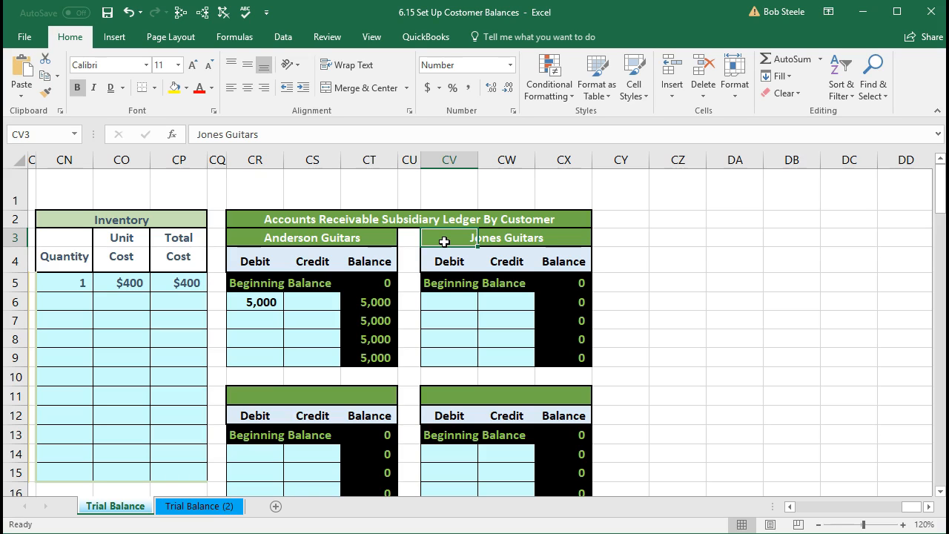
# Step: Enter a debit of 7,500 directly below the Jones Guitars beginning balance, in cell CV6
pyautogui.click(453, 304)
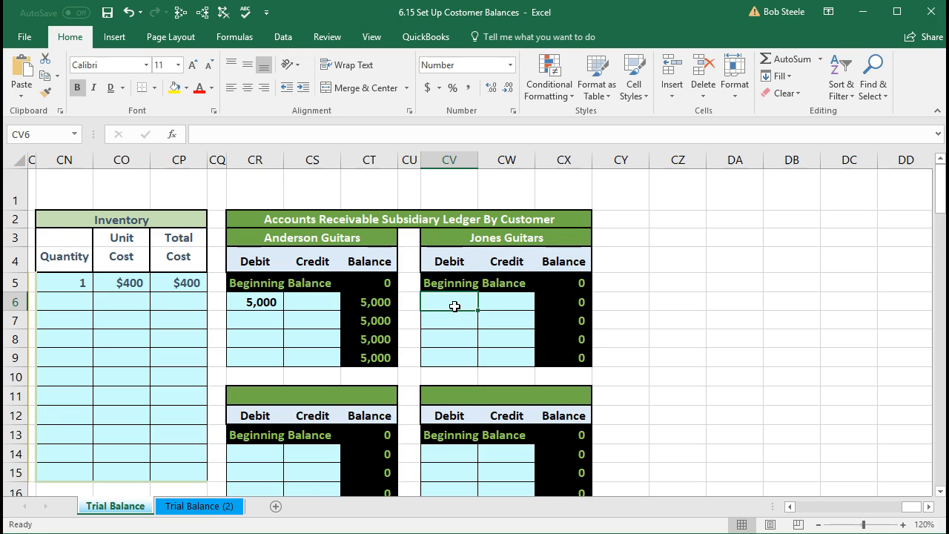
pyautogui.write('7500')
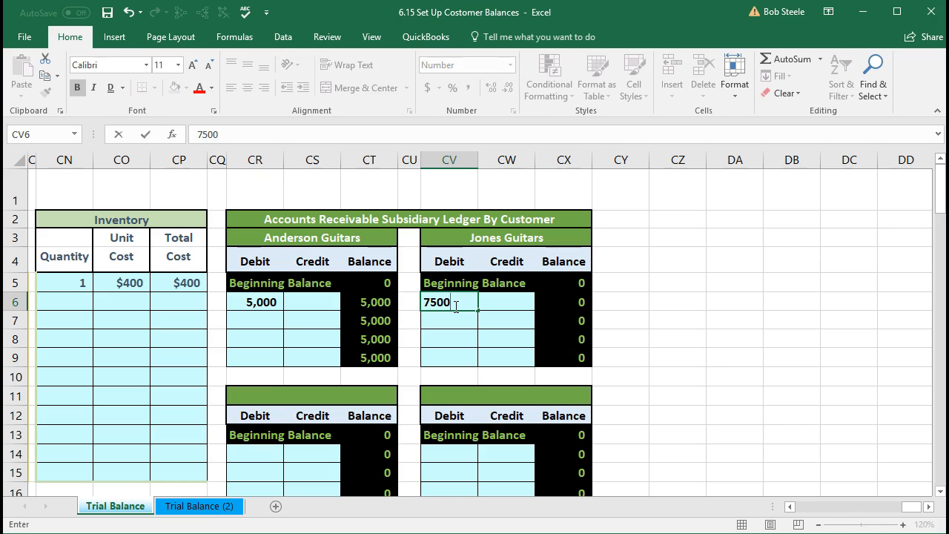
pyautogui.press('Return')
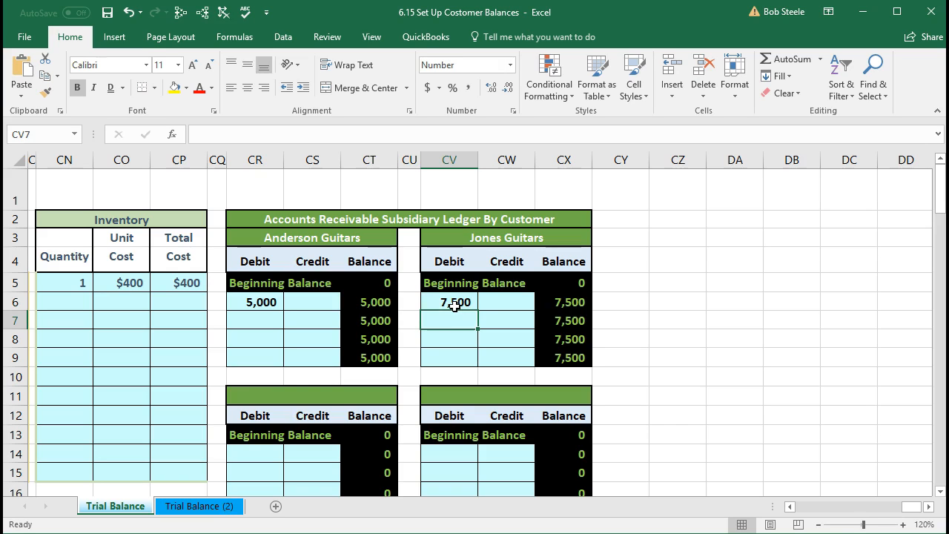
# Step: Title the customer account below Anderson Guitars "Smith Guitars" in cell CR11
pyautogui.click(259, 396)
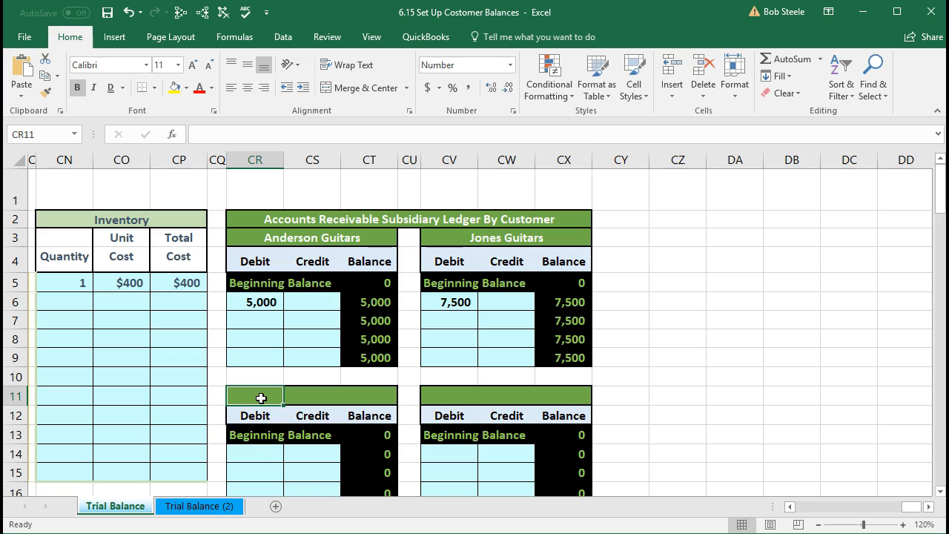
pyautogui.write('S')
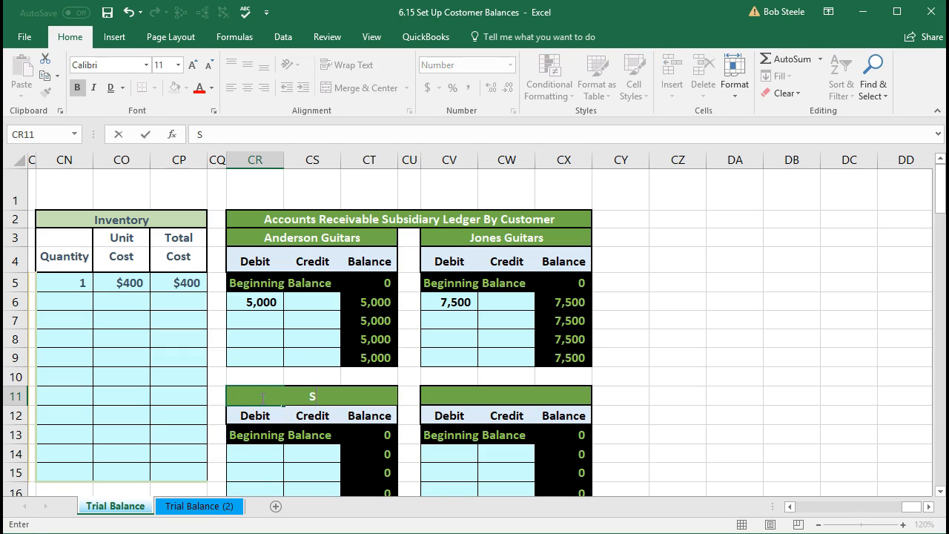
pyautogui.write('mith Guitars')
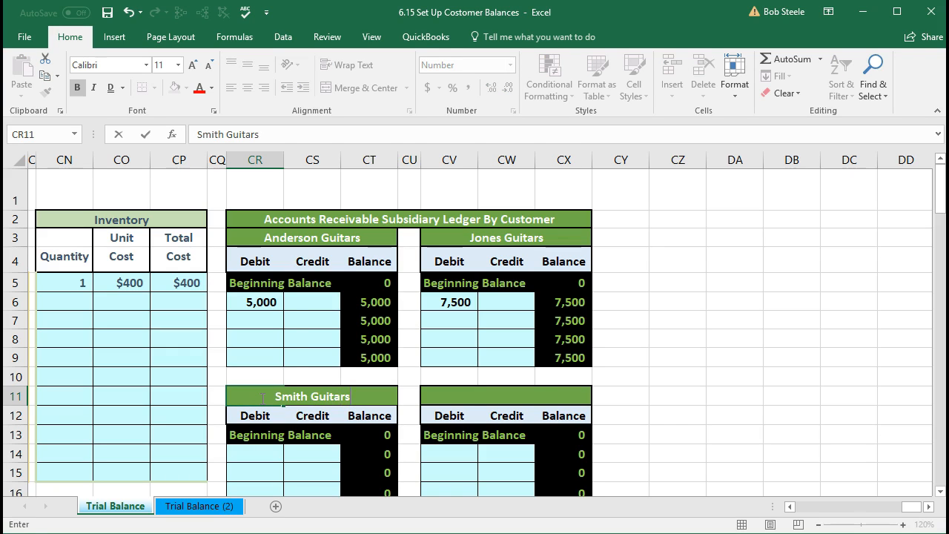
pyautogui.press('Return')
pyautogui.click(260, 398)
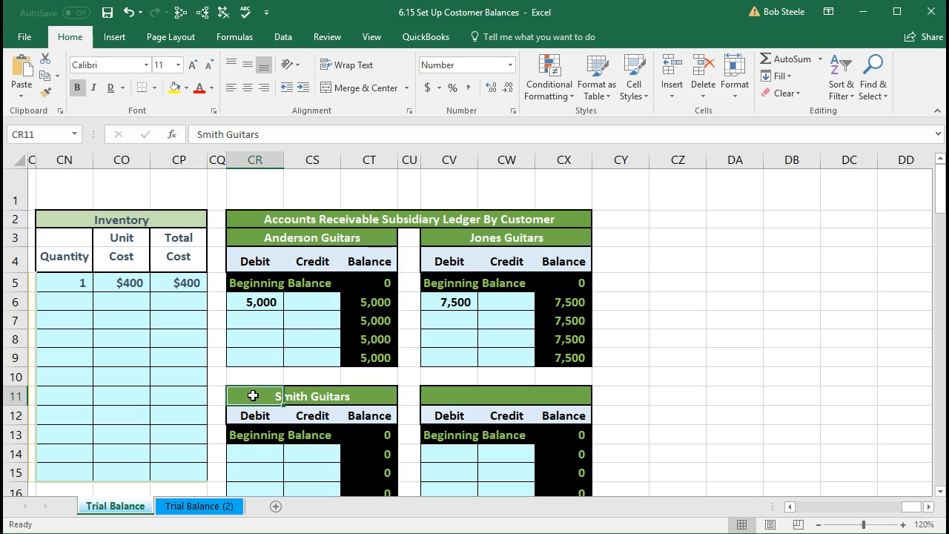
# Step: Enter a debit of 8,000 directly below the Smith Guitars beginning balance, in cell CR14
pyautogui.click(255, 453)
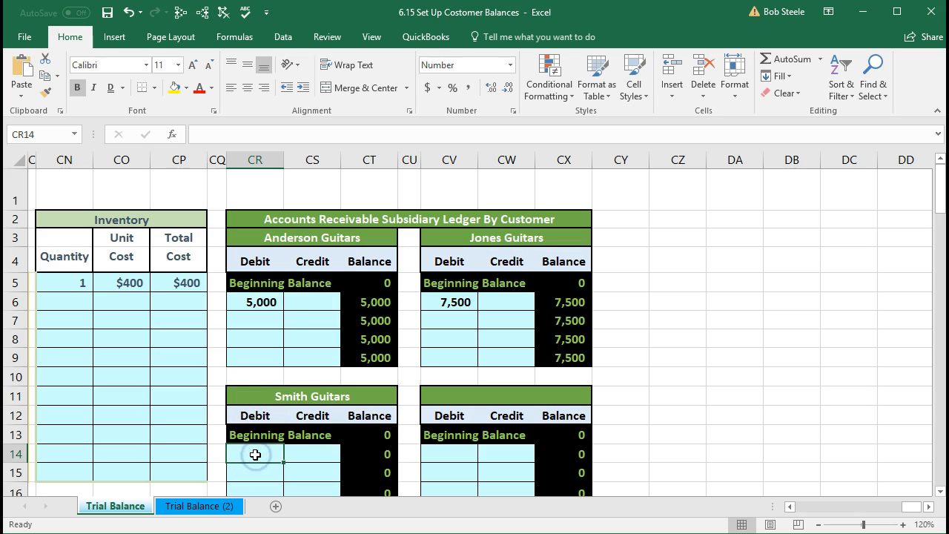
pyautogui.scroll(-1, 255, 455)
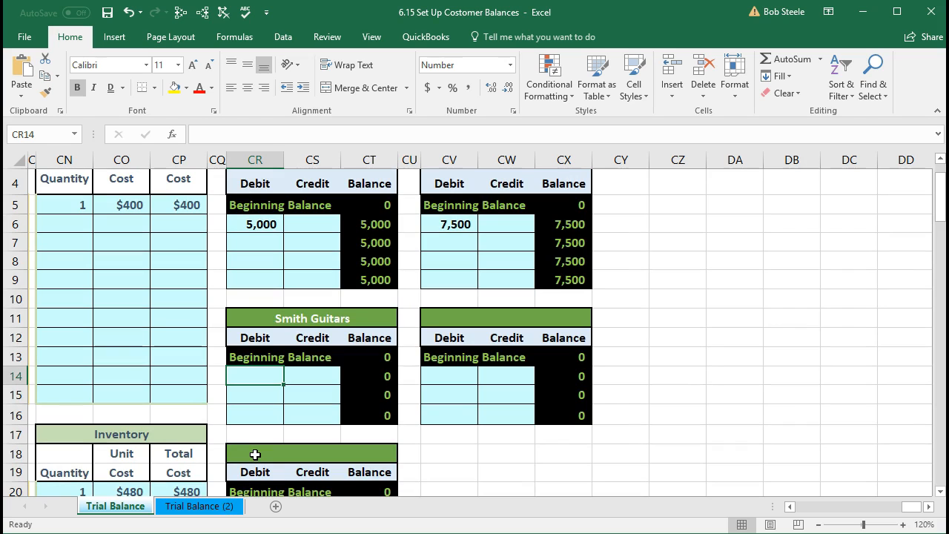
pyautogui.write('8000')
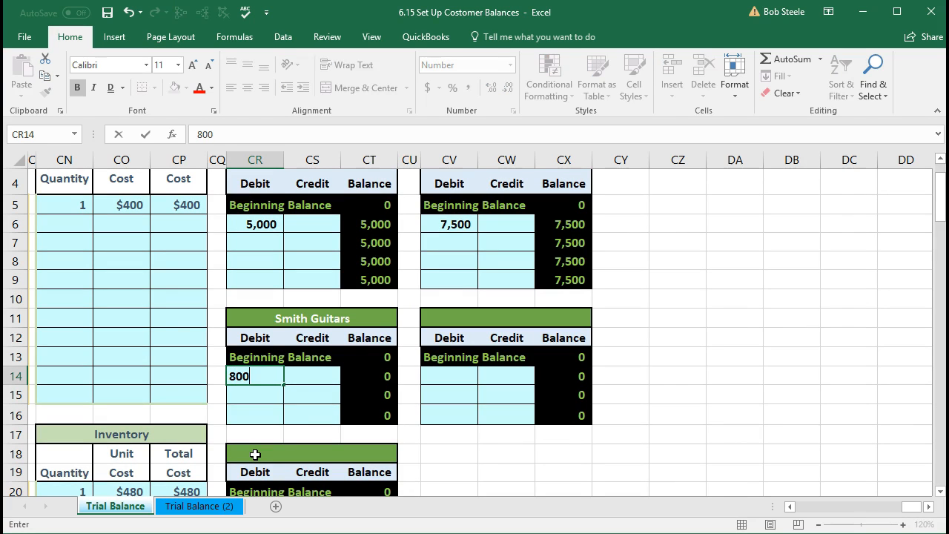
pyautogui.press('Return')
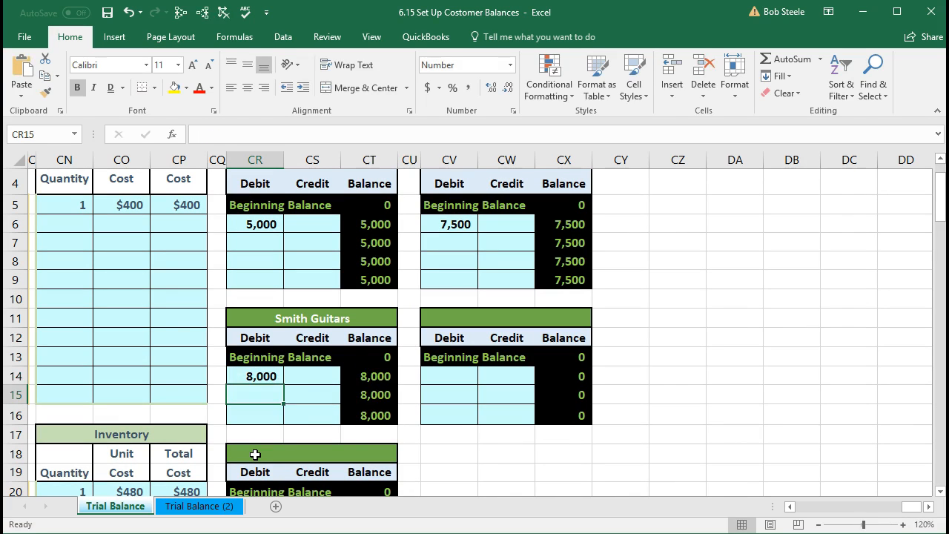
# Step: Examine the formula behind the total AR subsidiary ledger by customer in cell CX25 and the customer balances it references
pyautogui.scroll(-2, 255, 454)
pyautogui.scroll(-1, 255, 454)
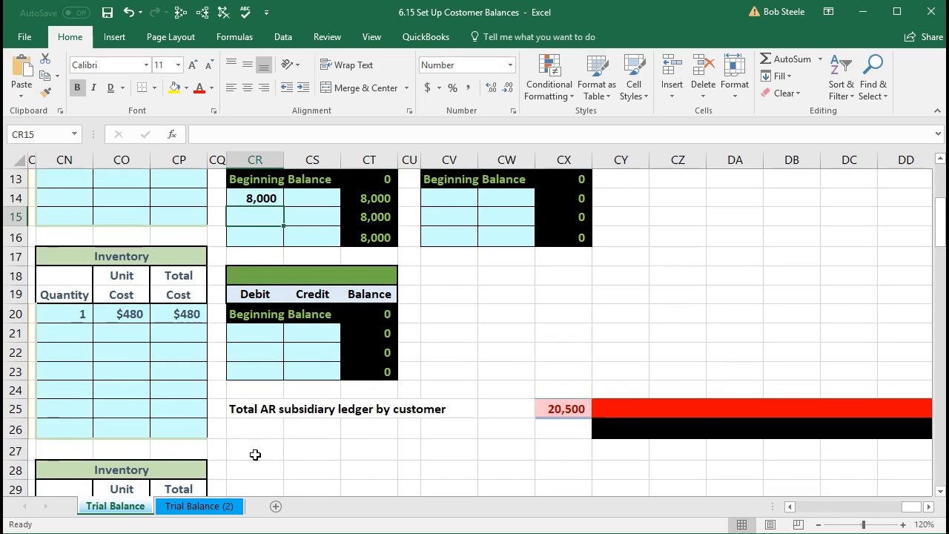
pyautogui.click(563, 409)
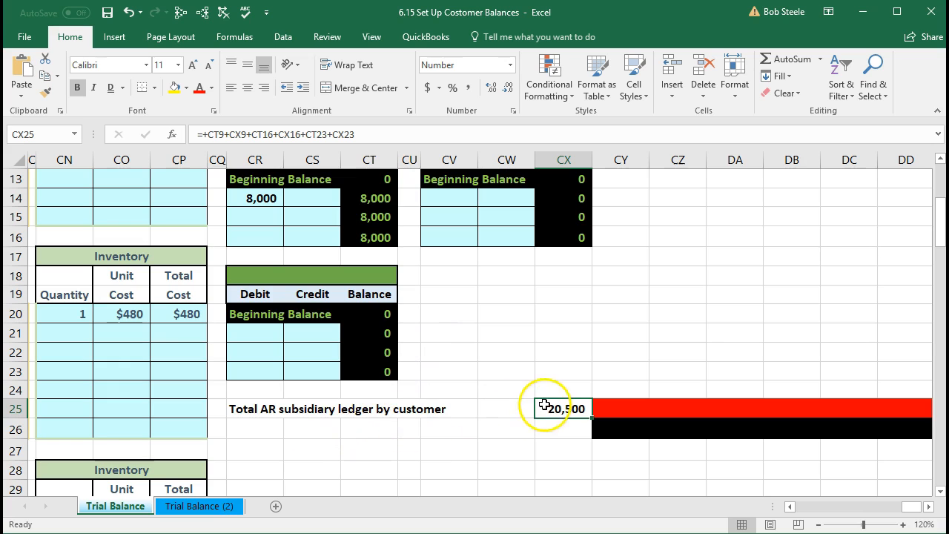
pyautogui.scroll(1, 519, 458)
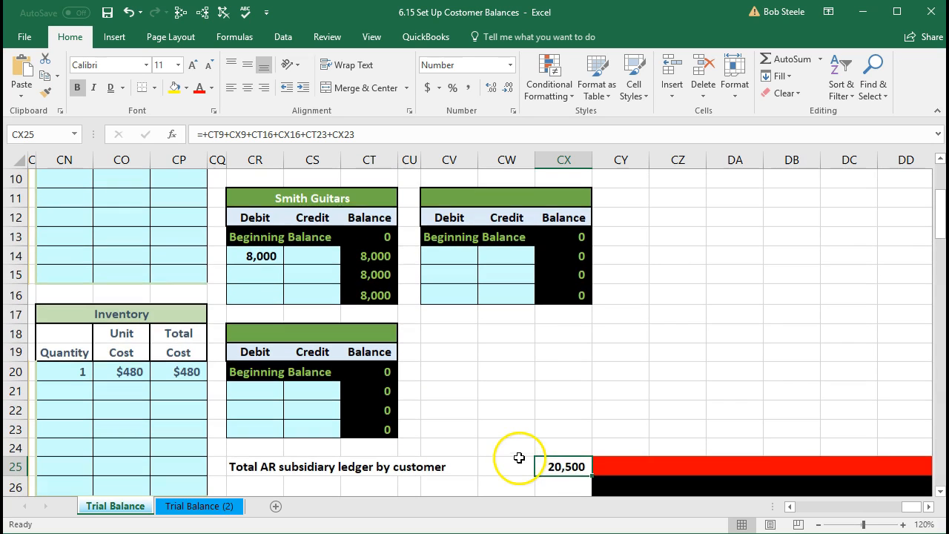
pyautogui.doubleClick(565, 465)
pyautogui.scroll(2, 492, 469)
pyautogui.scroll(2, 493, 469)
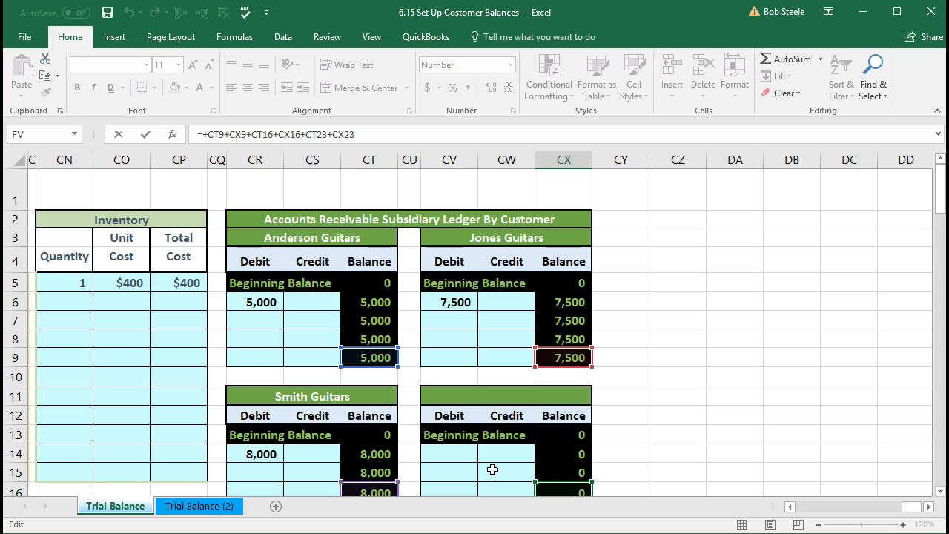
pyautogui.scroll(-3, 492, 470)
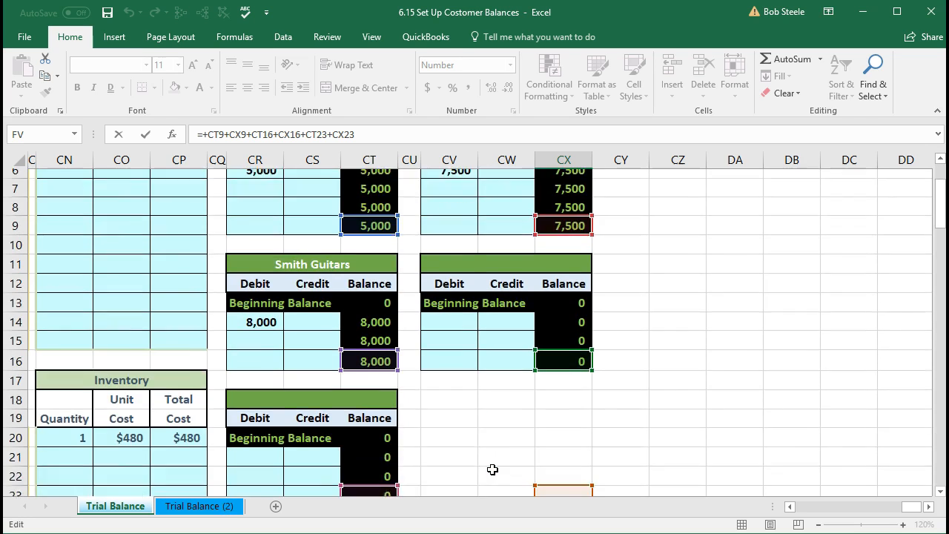
pyautogui.press('Return')
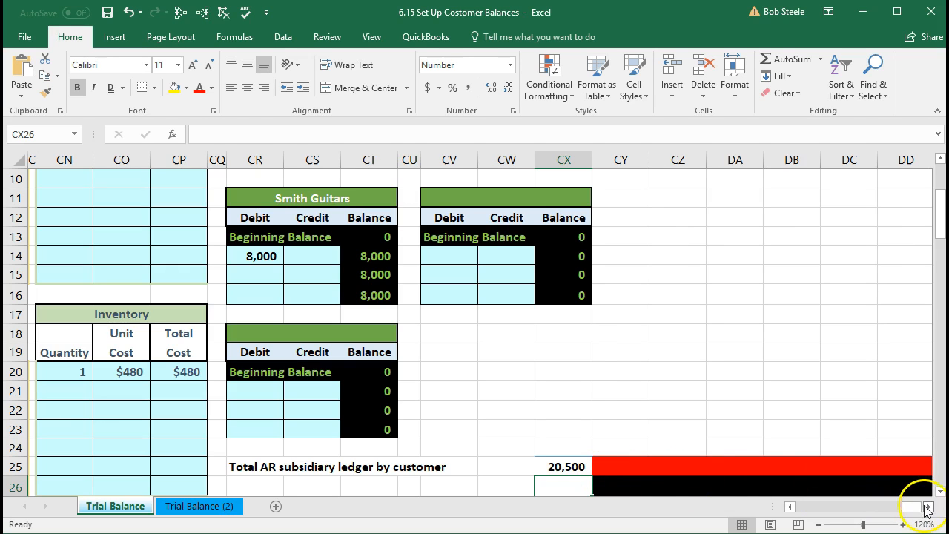
# Step: Return to the General Journal at the start of the sheet and date a new entry 1/1 in cell A8
pyautogui.click(628, 389)
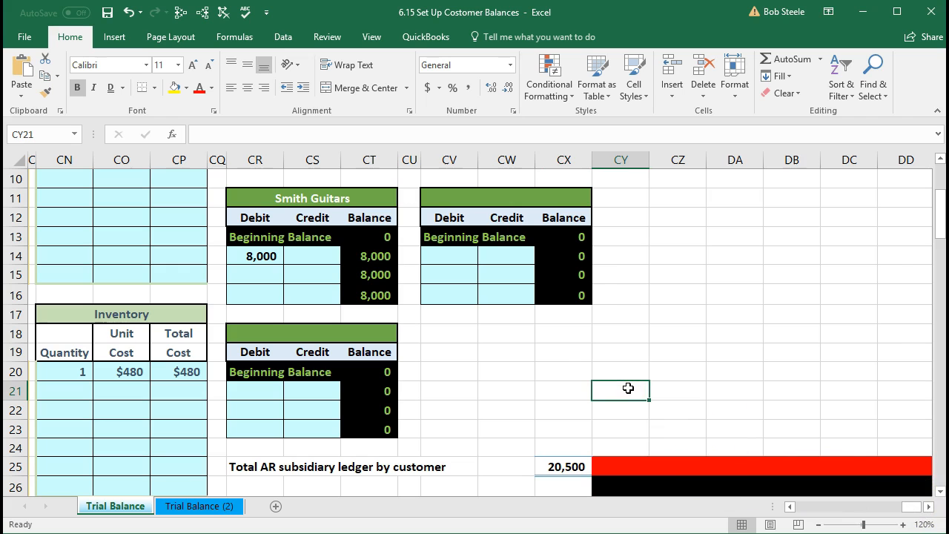
pyautogui.press('Left')
pyautogui.press('Left')
pyautogui.press('Left')
pyautogui.press('Left')
pyautogui.press('Left')
pyautogui.press('Left')
pyautogui.press('Left')
pyautogui.press('Left')
pyautogui.press('Left')
pyautogui.press('Left')
pyautogui.press('Left')
pyautogui.press('Left')
pyautogui.press('Left')
pyautogui.press('Left')
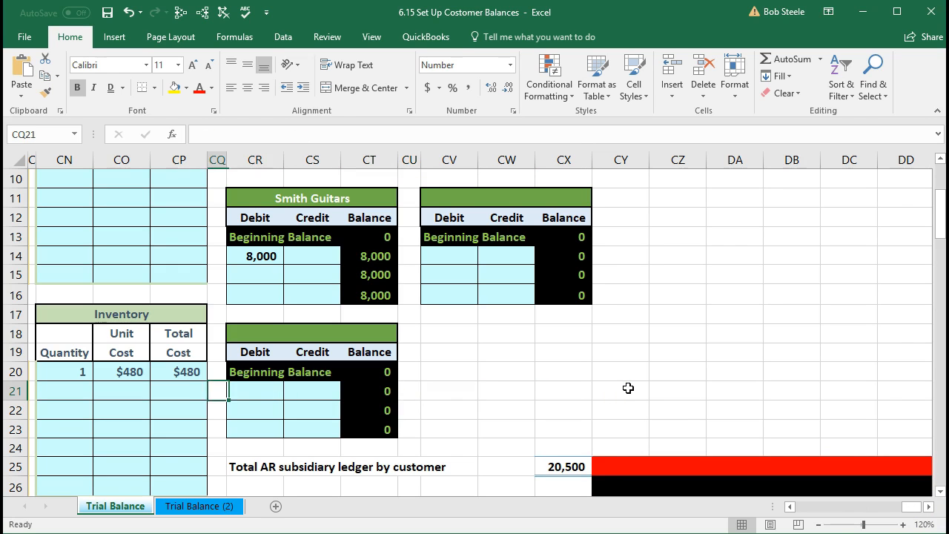
pyautogui.press('Left')
pyautogui.press('Left')
pyautogui.press('Left')
pyautogui.press('Left')
pyautogui.press('Left')
pyautogui.press('Left')
pyautogui.press('Left')
pyautogui.press('Left')
pyautogui.press('Left')
pyautogui.press('Left')
pyautogui.press('Left')
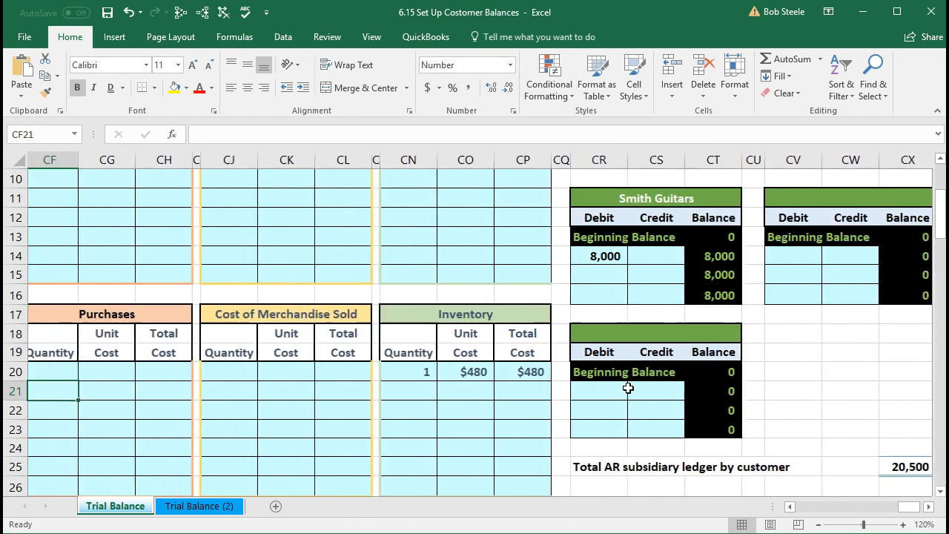
pyautogui.press('Left')
pyautogui.press('Left')
pyautogui.press('Left')
pyautogui.press('Left')
pyautogui.press('Left')
pyautogui.press('Left')
pyautogui.press('Left')
pyautogui.press('Left')
pyautogui.press('Left')
pyautogui.press('Left')
pyautogui.press('Left')
pyautogui.press('Left')
pyautogui.press('Left')
pyautogui.press('Left')
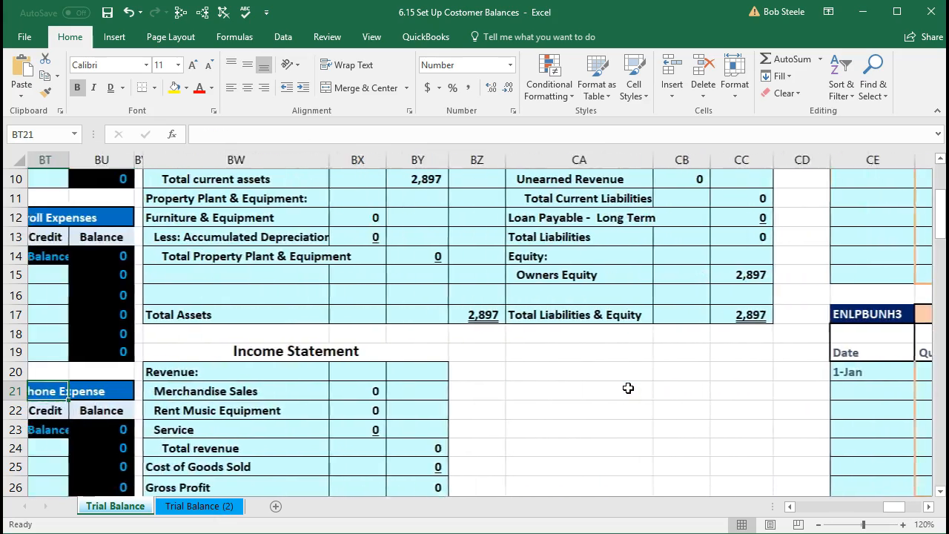
pyautogui.press('Left')
pyautogui.press('Left')
pyautogui.press('Left')
pyautogui.press('Left')
pyautogui.press('Left')
pyautogui.press('Left')
pyautogui.press('Left')
pyautogui.press('Left')
pyautogui.press('Left')
pyautogui.press('Left')
pyautogui.press('Left')
pyautogui.press('Left')
pyautogui.press('Left')
pyautogui.press('Left')
pyautogui.press('Left')
pyautogui.press('Left')
pyautogui.press('Left')
pyautogui.press('Left')
pyautogui.press('Left')
pyautogui.press('Left')
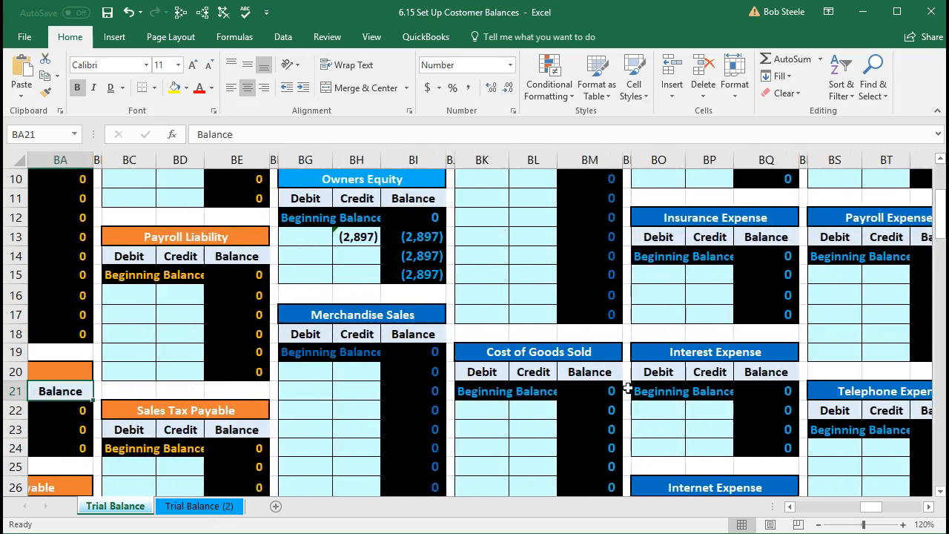
pyautogui.press('Left')
pyautogui.press('Left')
pyautogui.press('Left')
pyautogui.press('Left')
pyautogui.press('Left')
pyautogui.press('Left')
pyautogui.press('Left')
pyautogui.press('Left')
pyautogui.press('Left')
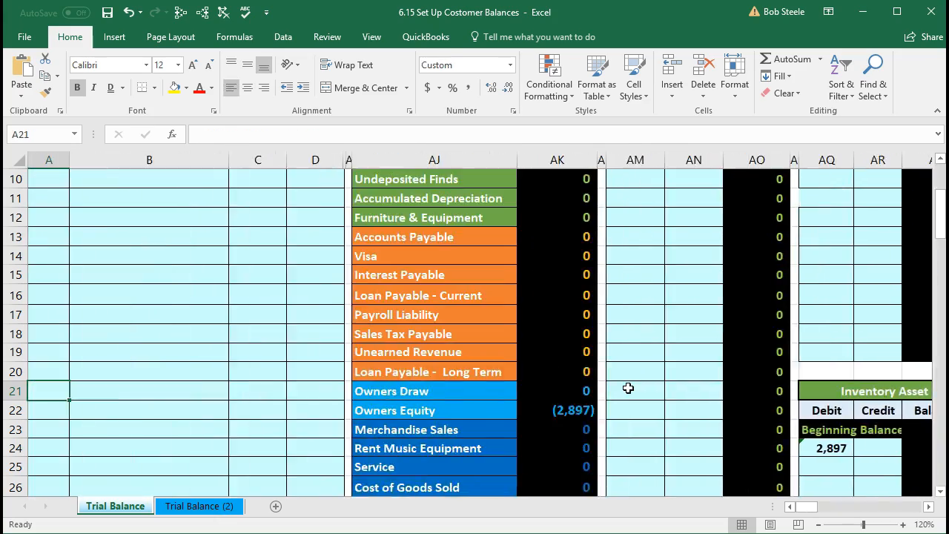
pyautogui.scroll(3, 538, 376)
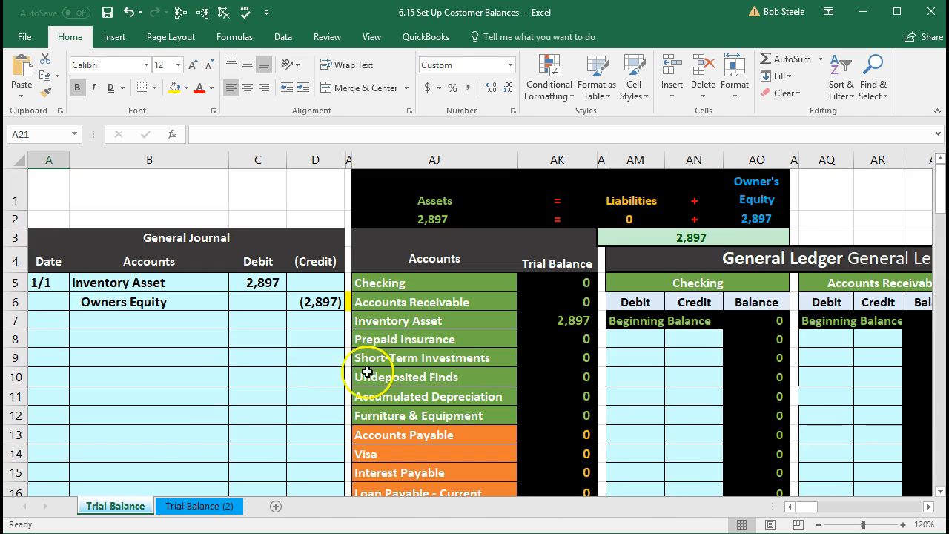
pyautogui.click(57, 339)
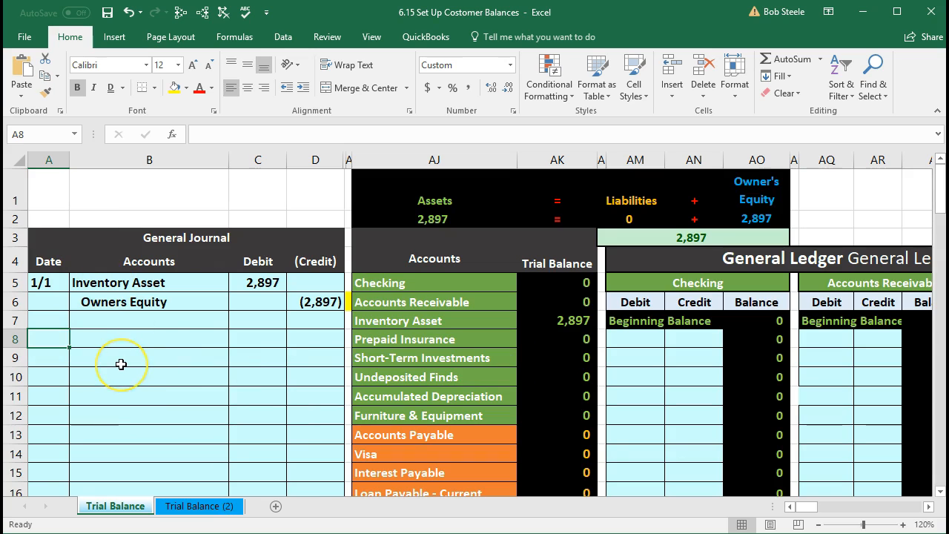
pyautogui.write('1/1')
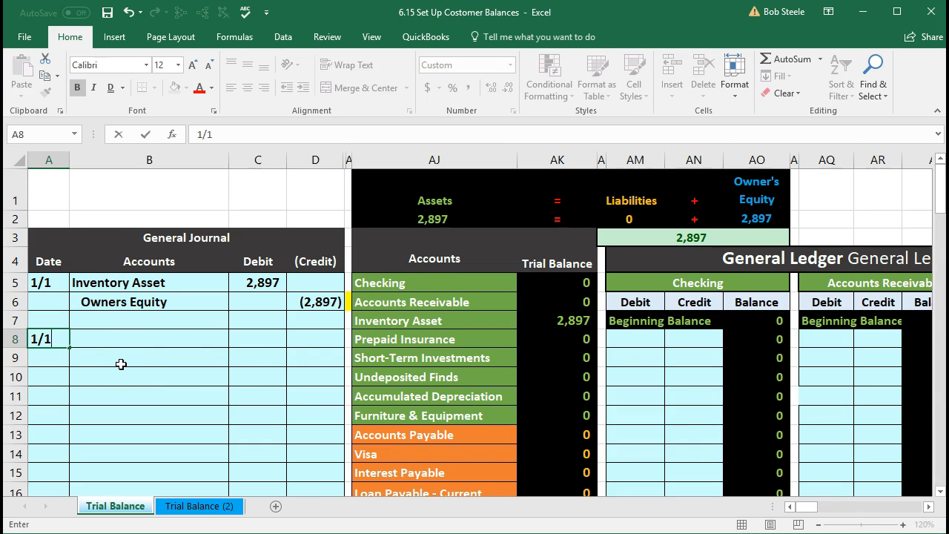
pyautogui.press('Return')
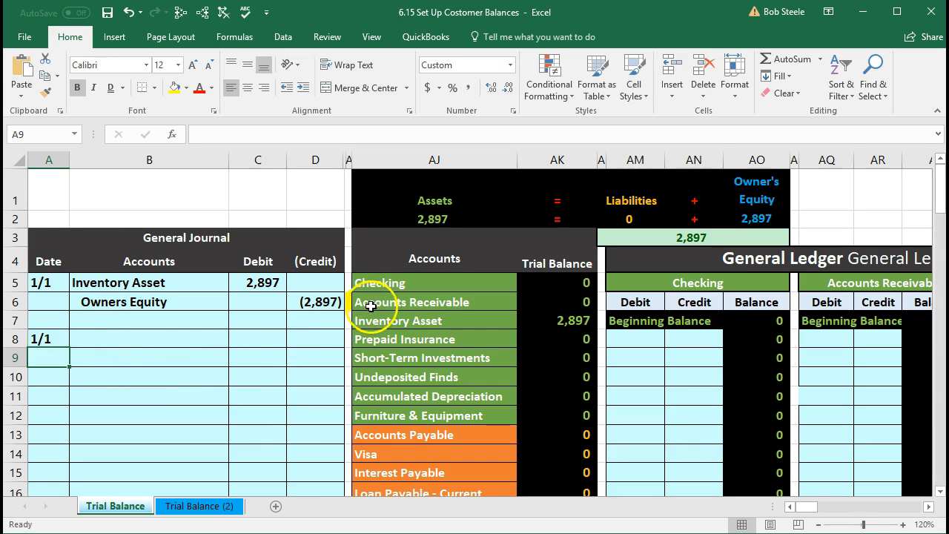
# Step: Copy the Accounts Receivable account name from the trial balance and paste it as values into journal cell B8
pyautogui.click(410, 304)
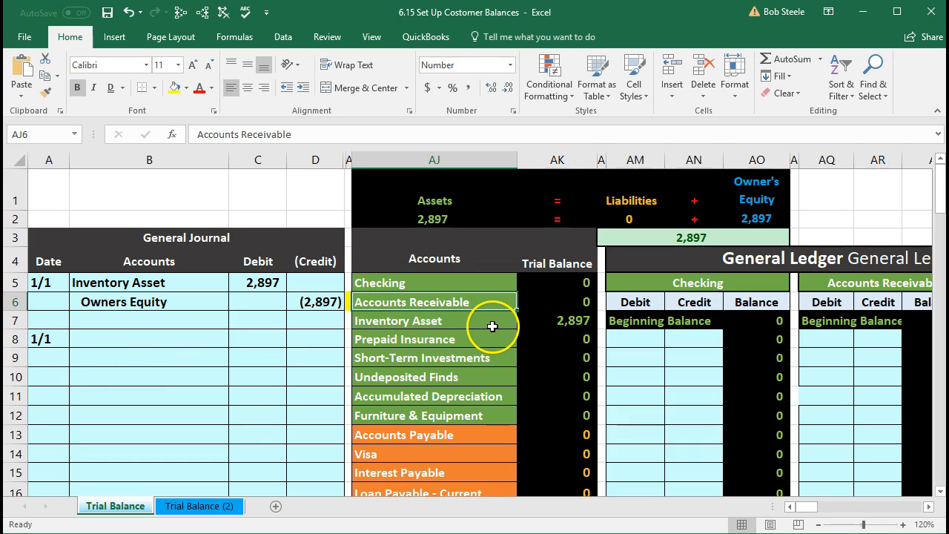
pyautogui.rightClick(455, 294)
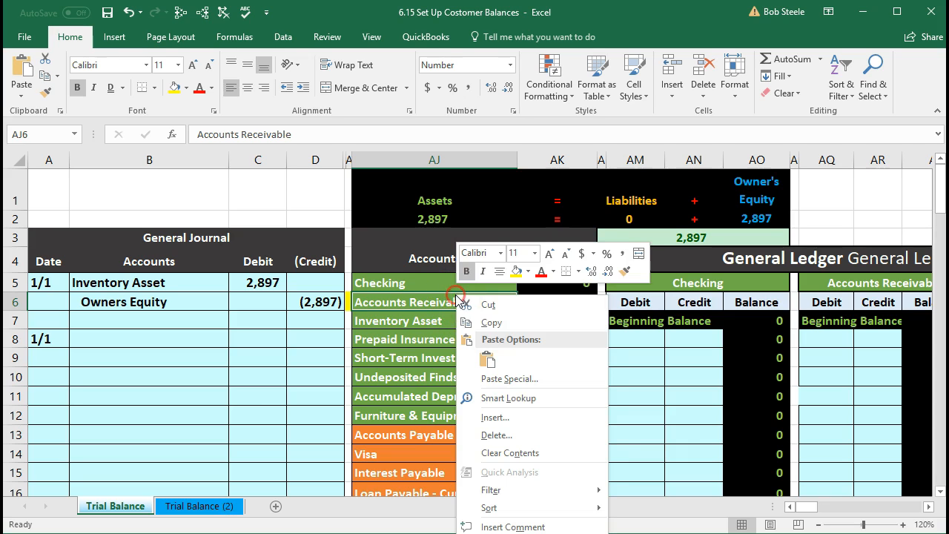
pyautogui.click(489, 322)
pyautogui.click(198, 335)
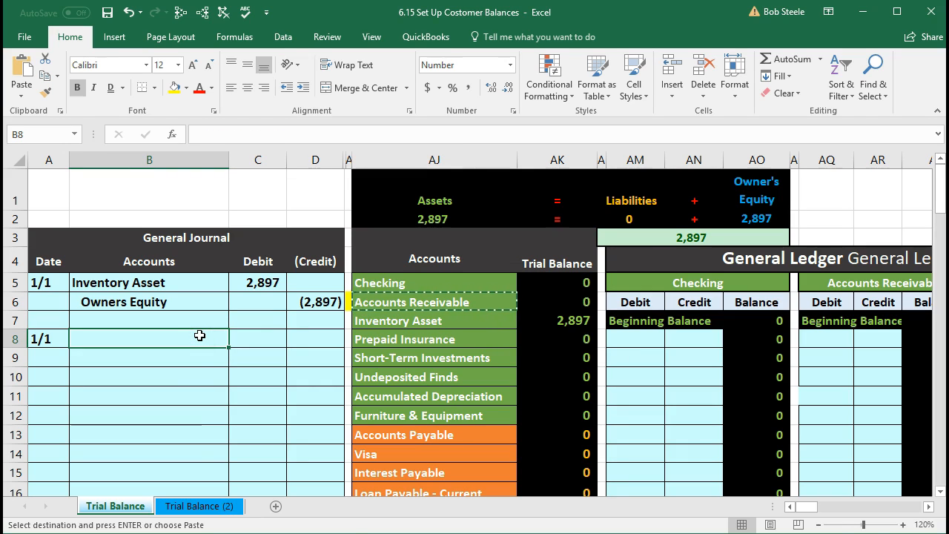
pyautogui.rightClick(201, 337)
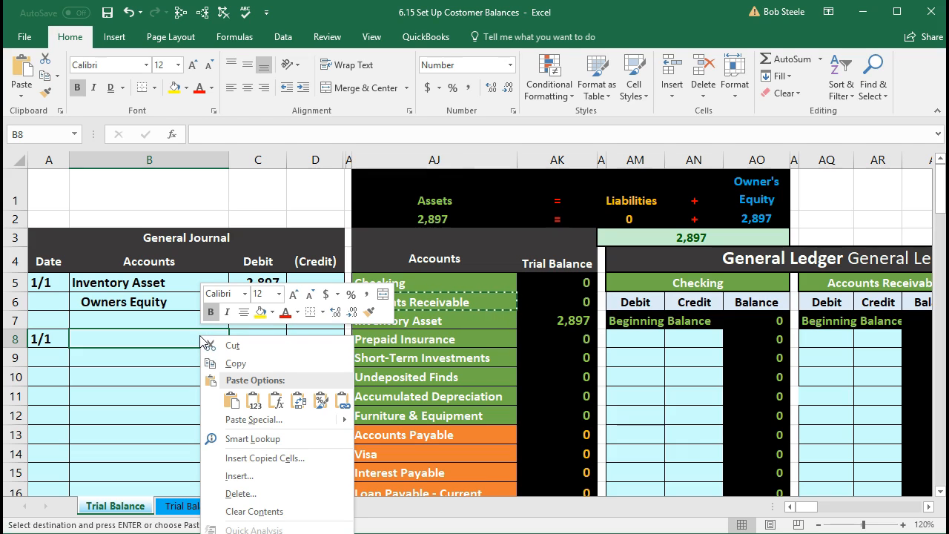
pyautogui.click(252, 400)
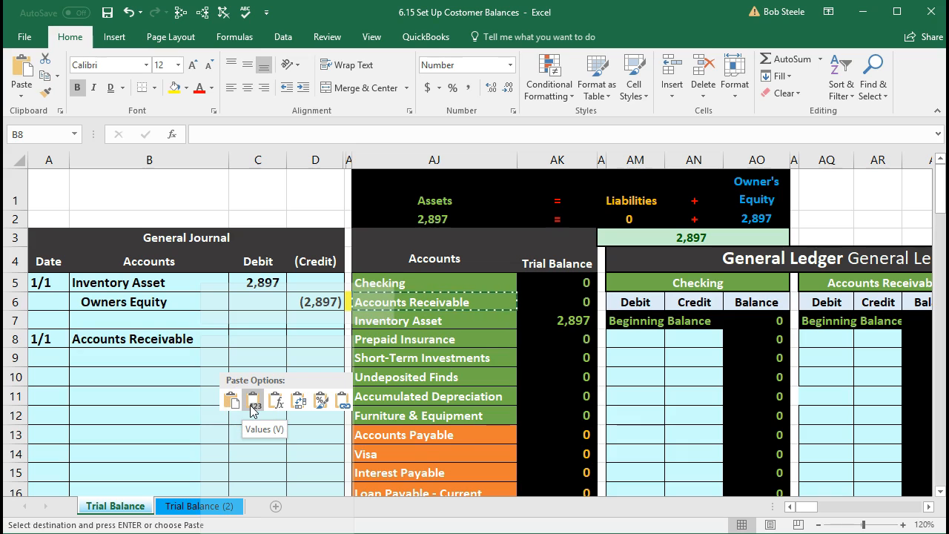
pyautogui.click(252, 406)
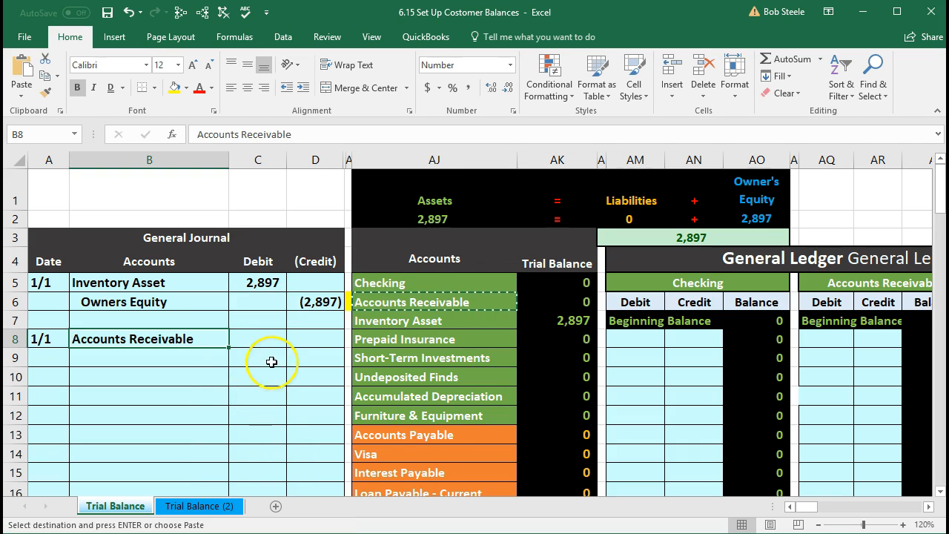
# Step: Enter the Accounts Receivable debit in cell C8 as the formula =5000+7500+8000
pyautogui.click(268, 339)
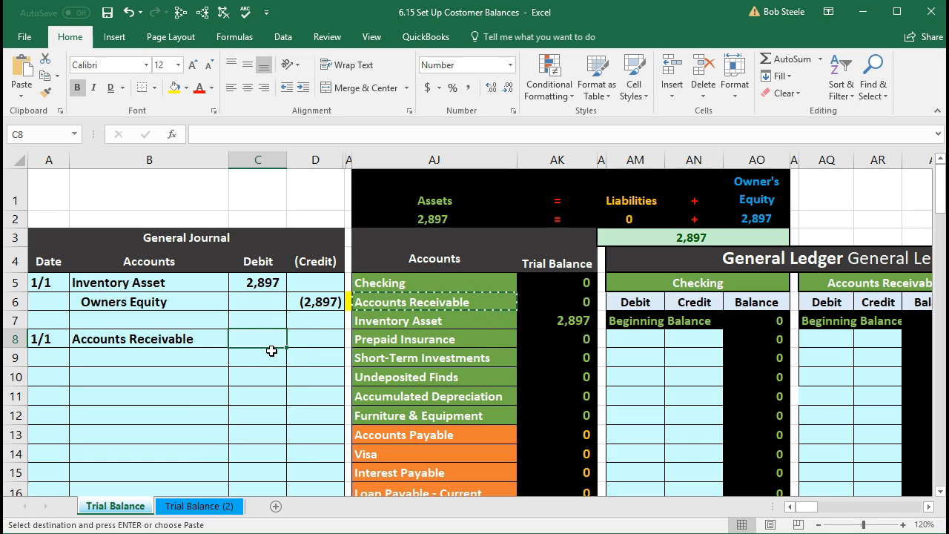
pyautogui.write('=5000')
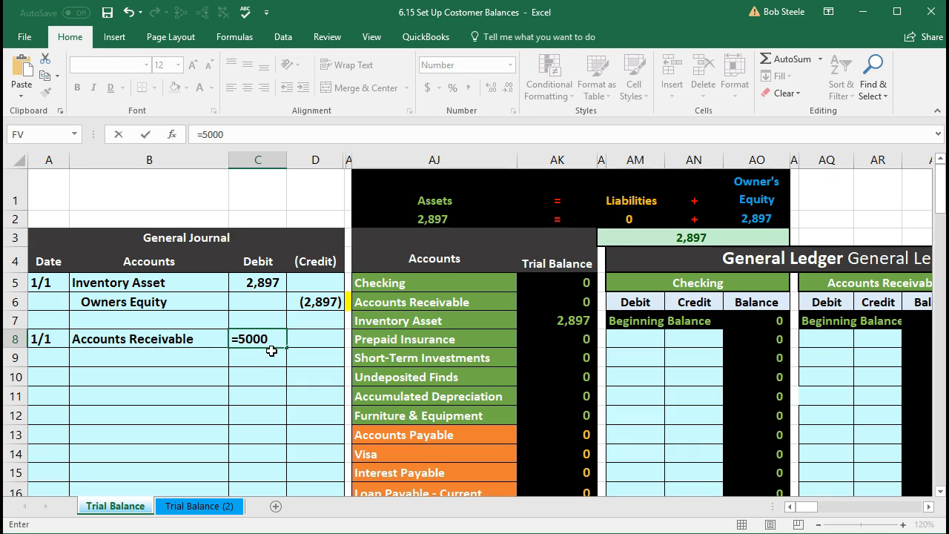
pyautogui.write('+7500+8000')
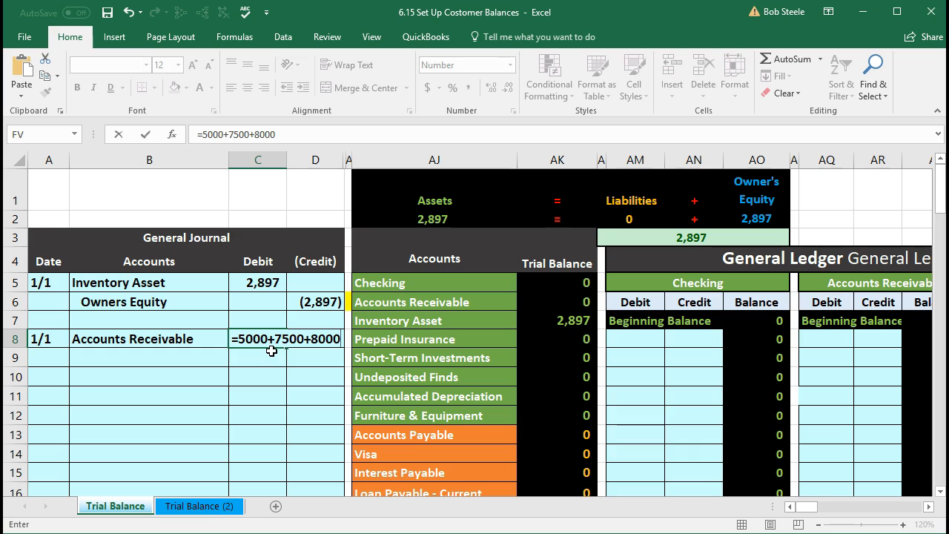
pyautogui.press('Return')
pyautogui.press('Up')
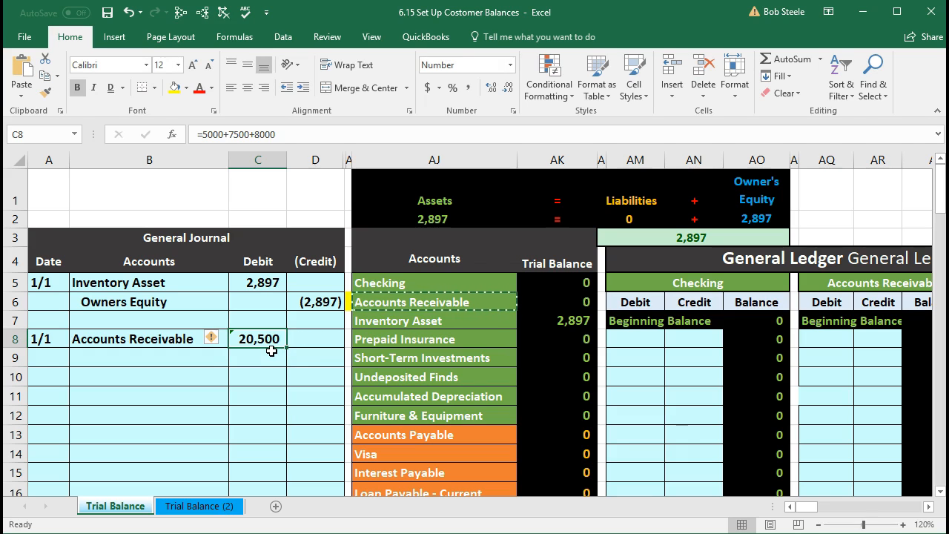
# Step: Enter the credit amount -20500 in cell D9 of the journal entry and select the account cell B9 on that line
pyautogui.press('Down')
pyautogui.press('Right')
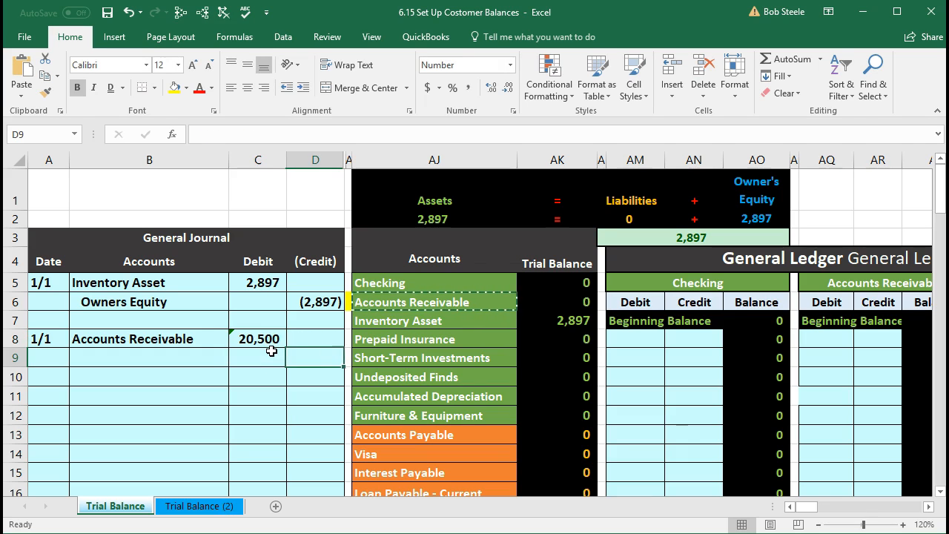
pyautogui.write('-')
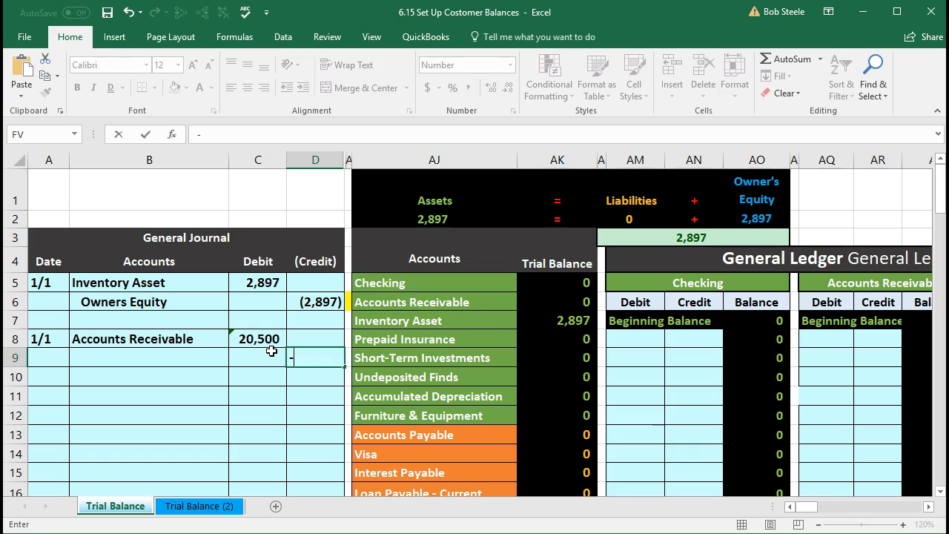
pyautogui.write('20500')
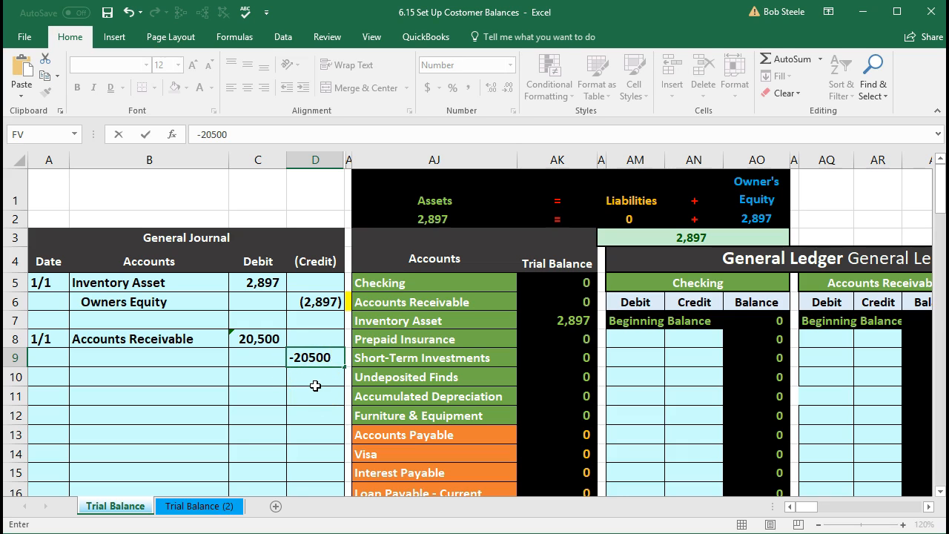
pyautogui.click(315, 384)
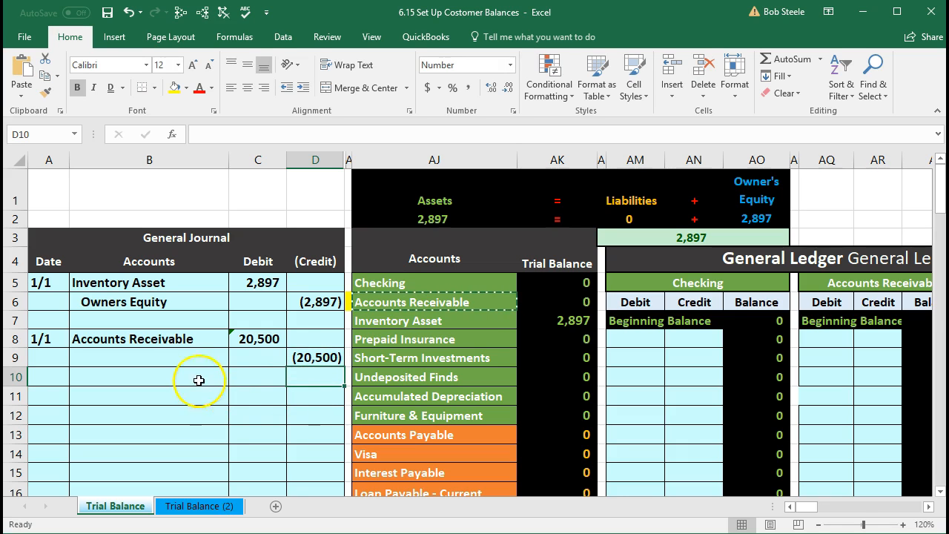
pyautogui.click(182, 358)
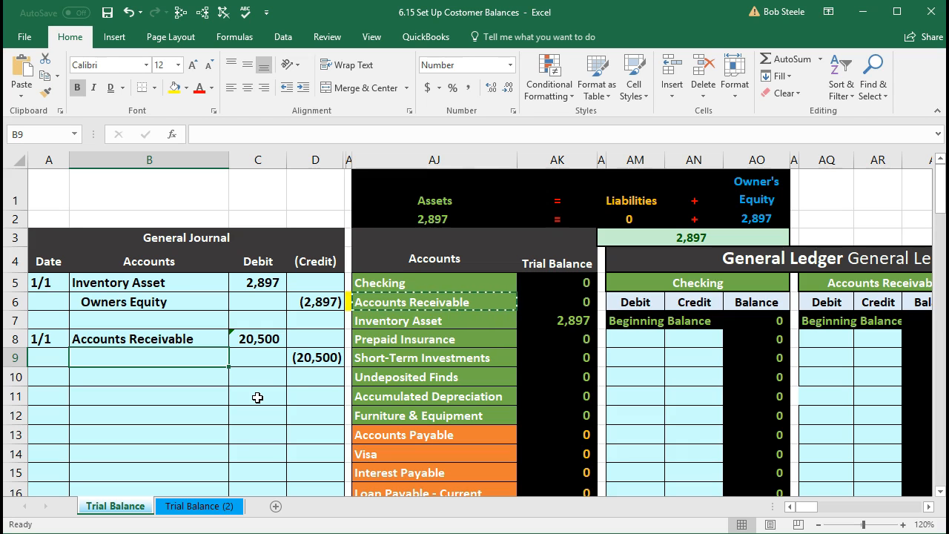
# Step: Copy the Owners Equity account name from the trial balance, paste it as values into journal cell B9, and indent it
pyautogui.scroll(-3, 332, 381)
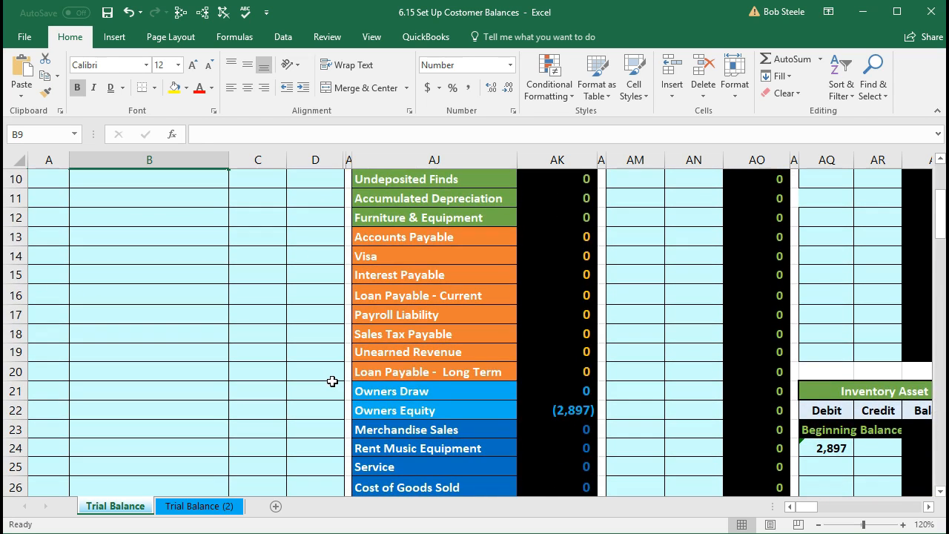
pyautogui.click(362, 409)
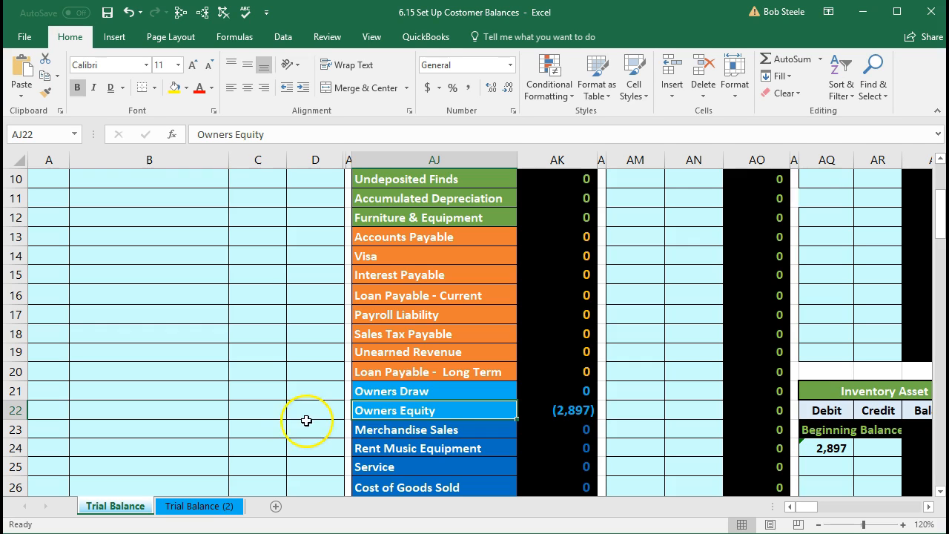
pyautogui.click(391, 410)
pyautogui.rightClick(392, 409)
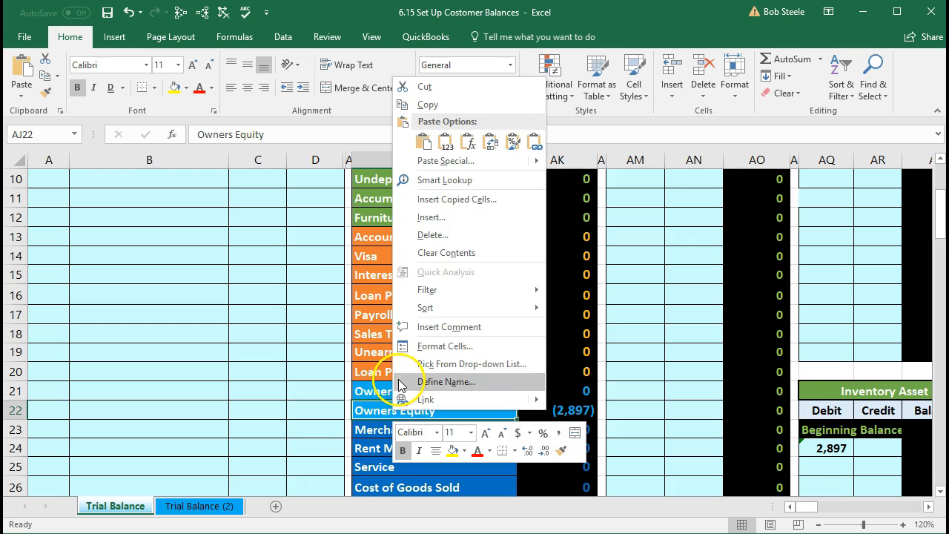
pyautogui.click(428, 106)
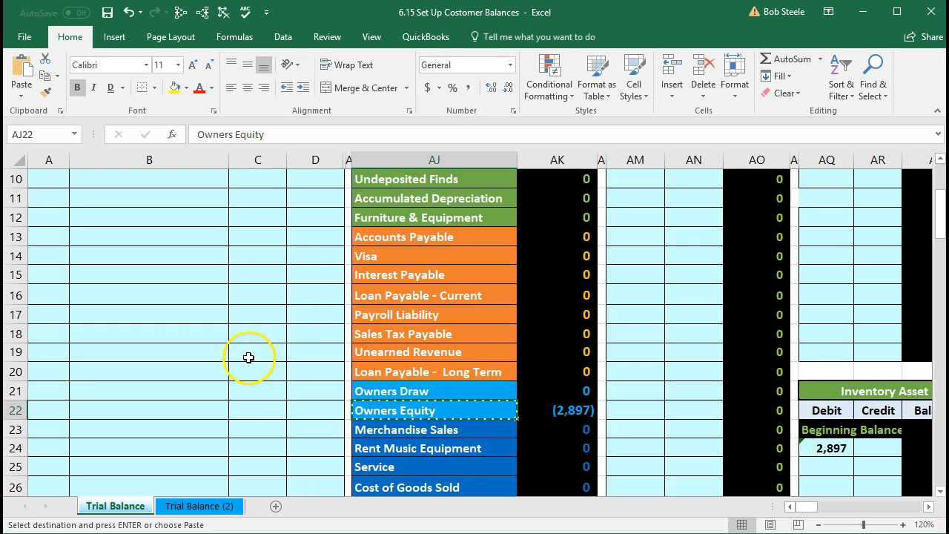
pyautogui.scroll(3, 242, 363)
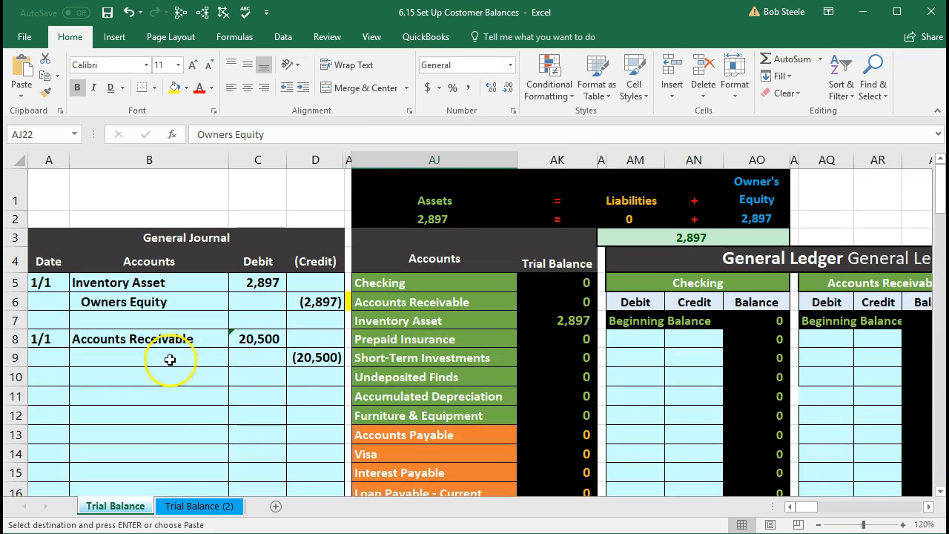
pyautogui.click(169, 359)
pyautogui.rightClick(169, 358)
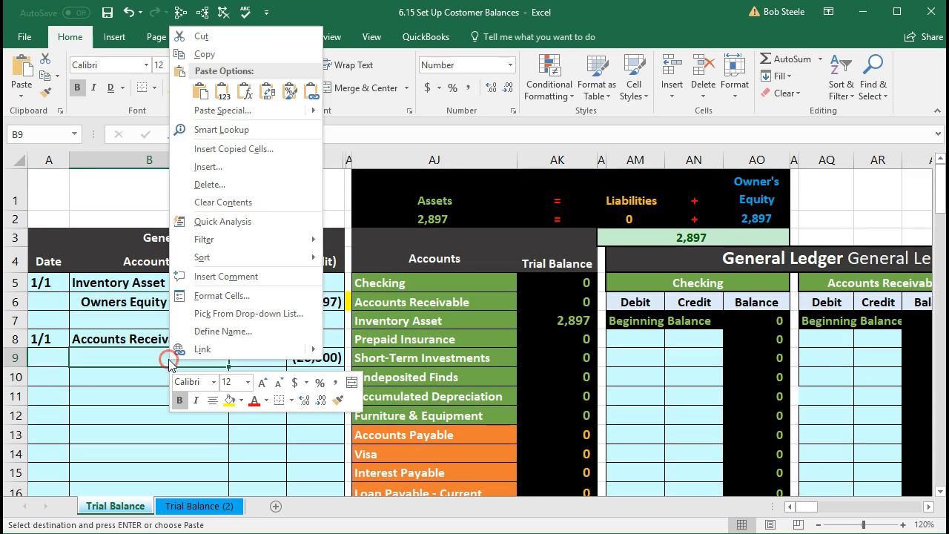
pyautogui.click(221, 90)
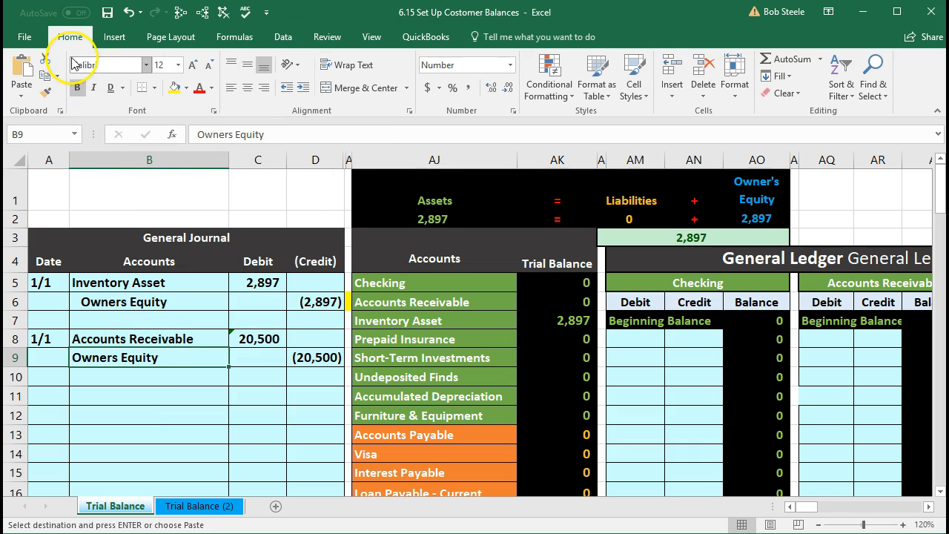
pyautogui.click(306, 91)
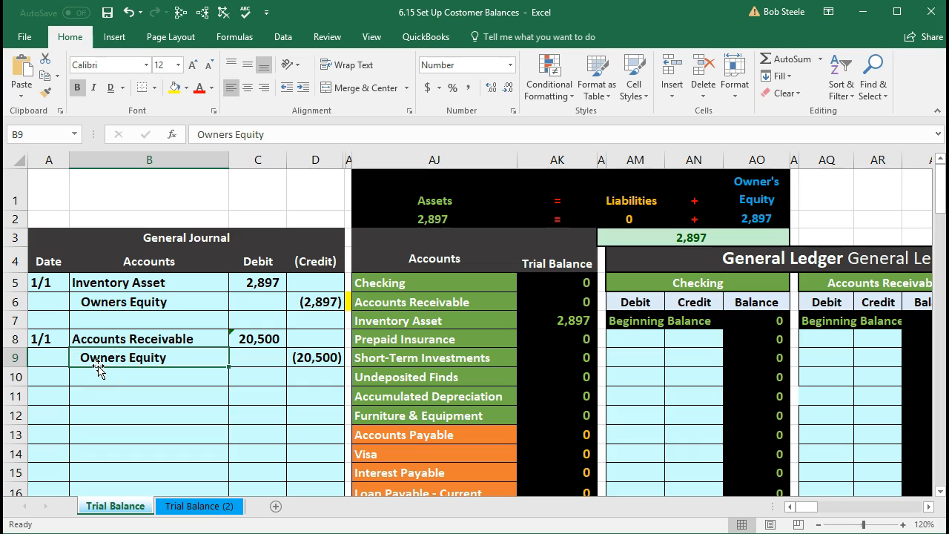
pyautogui.click(153, 407)
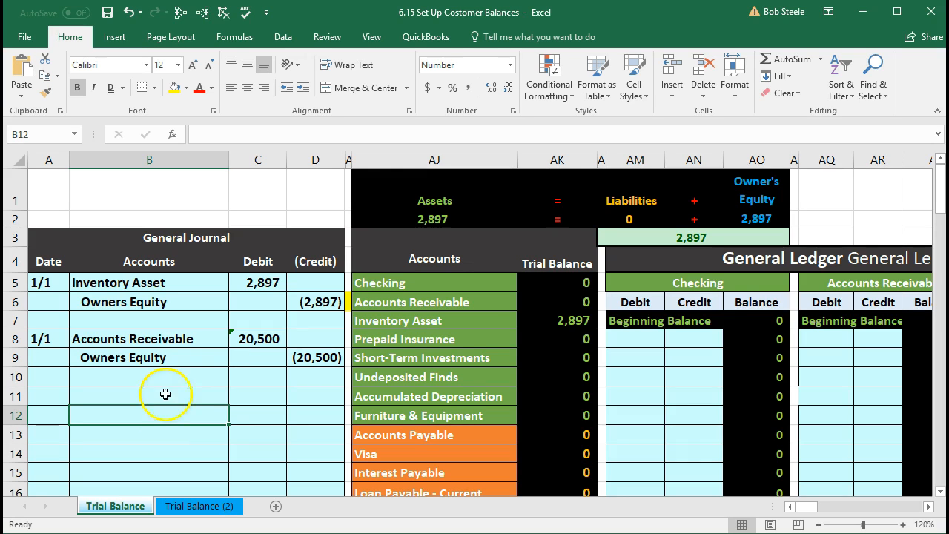
# Step: Freeze the panes at cell AJ1 to keep the General Journal columns in view while scrolling sideways
pyautogui.click(363, 200)
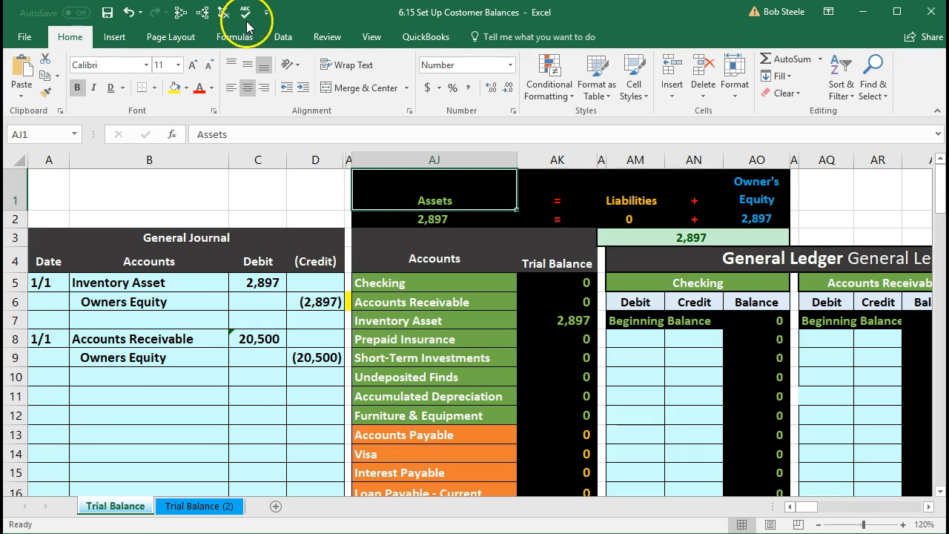
pyautogui.click(371, 40)
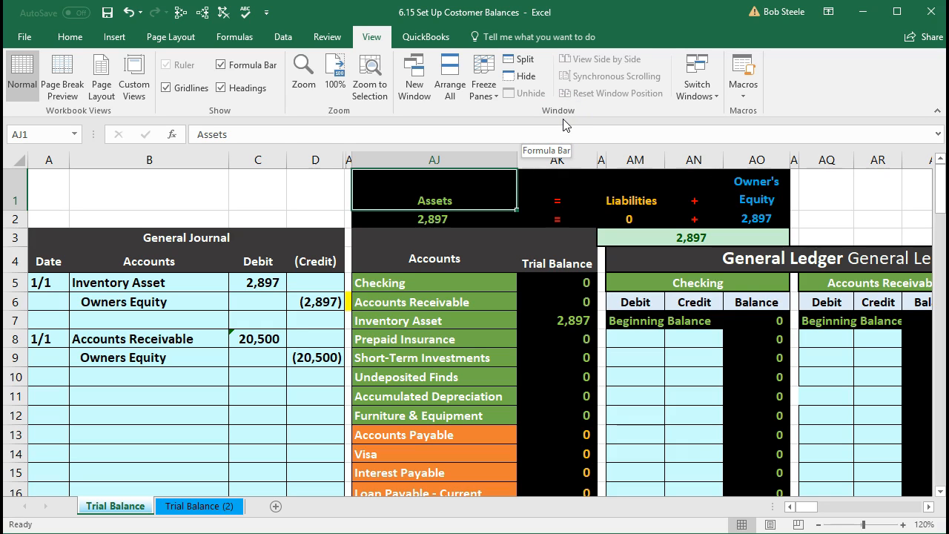
pyautogui.click(483, 96)
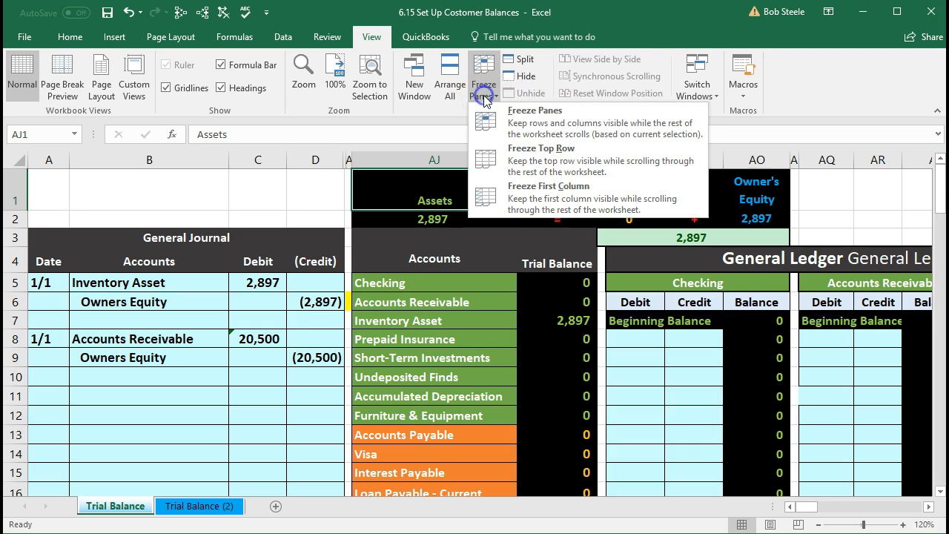
pyautogui.click(539, 128)
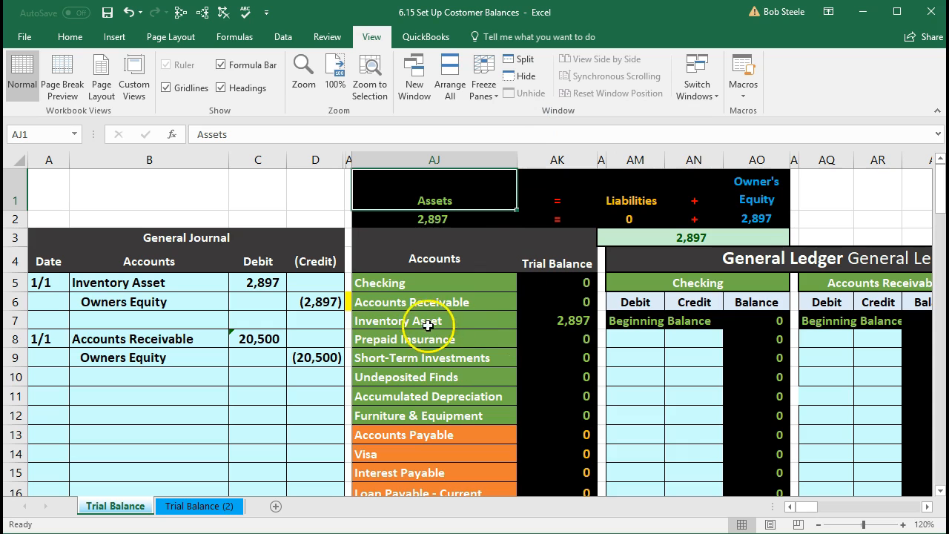
pyautogui.moveTo(180, 338); pyautogui.dragTo(244, 334)
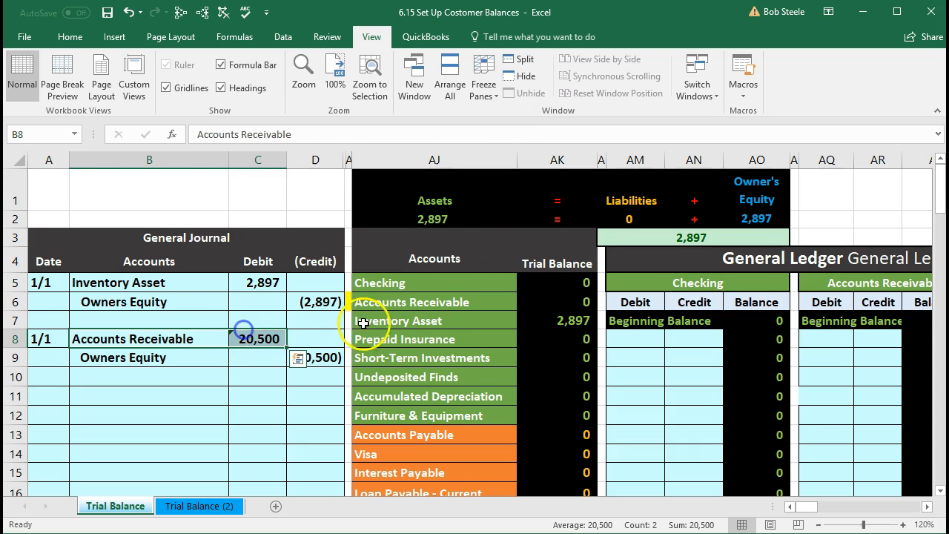
pyautogui.moveTo(395, 286); pyautogui.dragTo(524, 292)
pyautogui.click(644, 275)
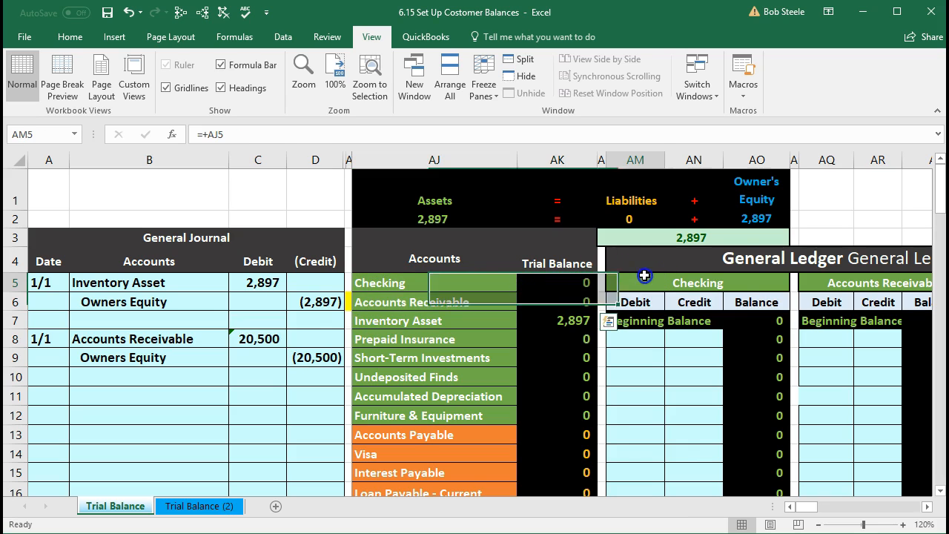
pyautogui.click(801, 280)
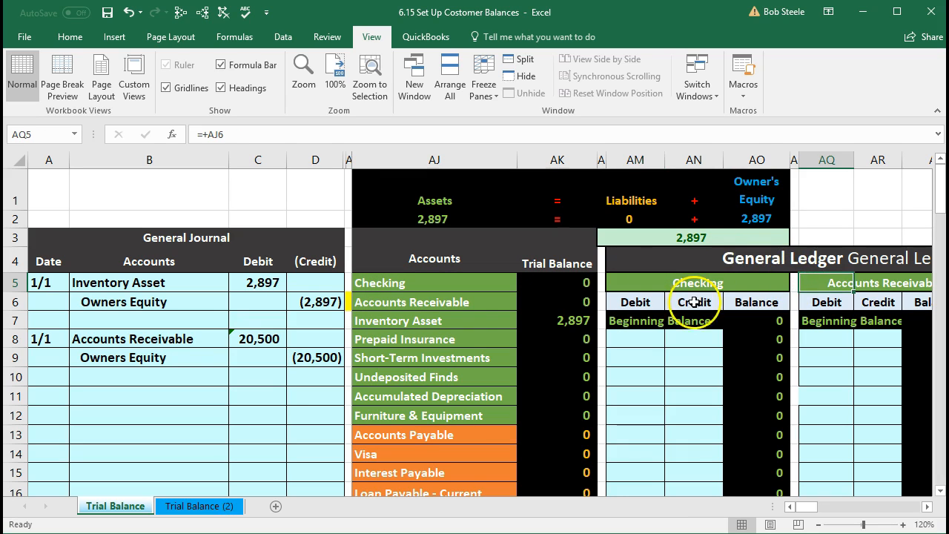
pyautogui.moveTo(195, 339); pyautogui.dragTo(314, 354)
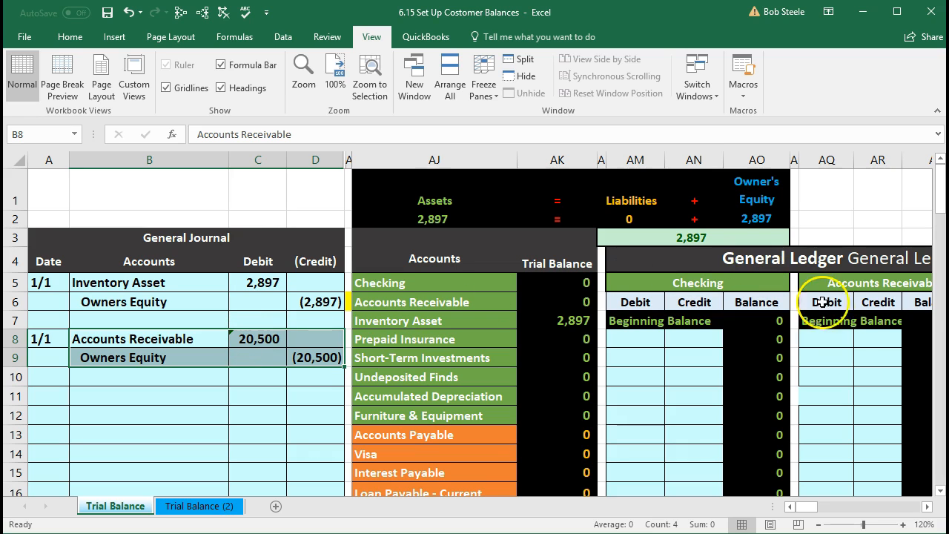
# Step: Post the journal debit to the Accounts Receivable general ledger by entering the formula =C8 in debit cell AQ8
pyautogui.click(835, 333)
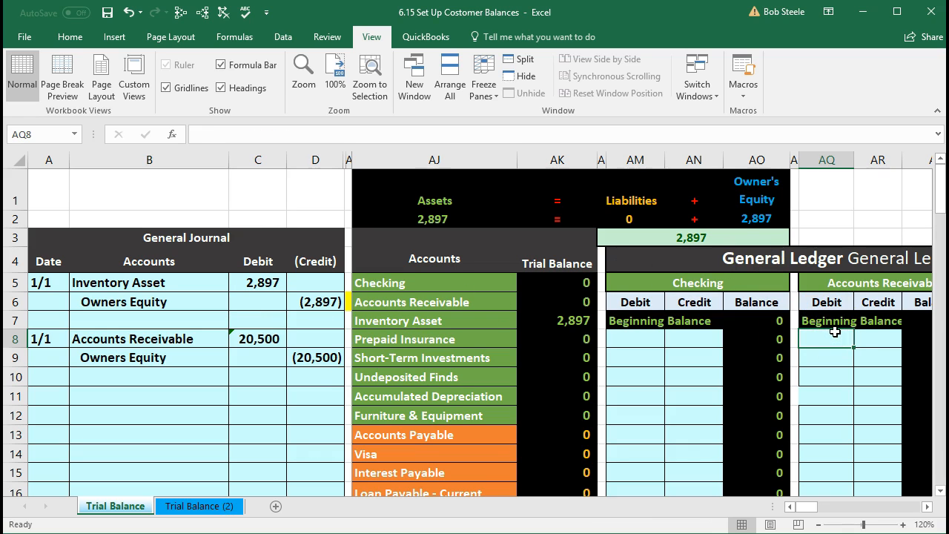
pyautogui.press('Right')
pyautogui.press('Right')
pyautogui.press('Left')
pyautogui.press('Left')
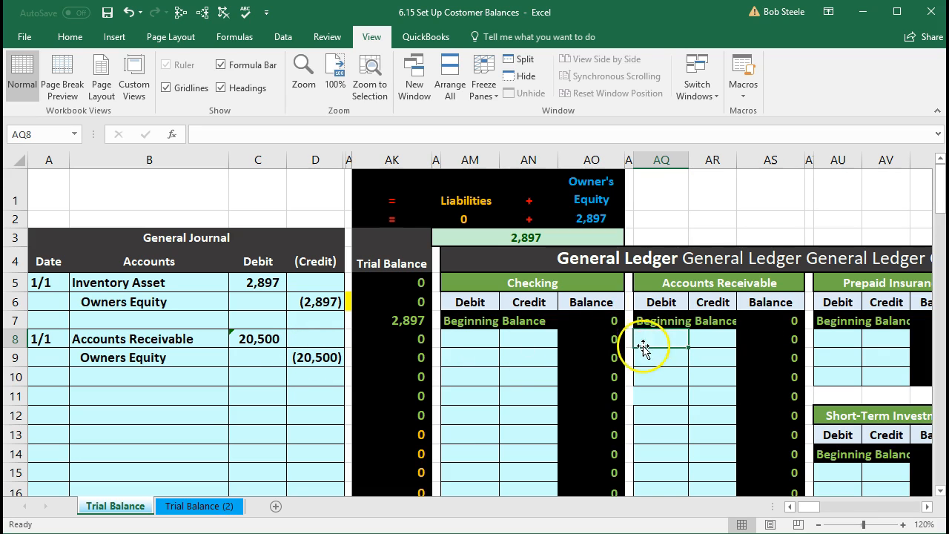
pyautogui.write('=')
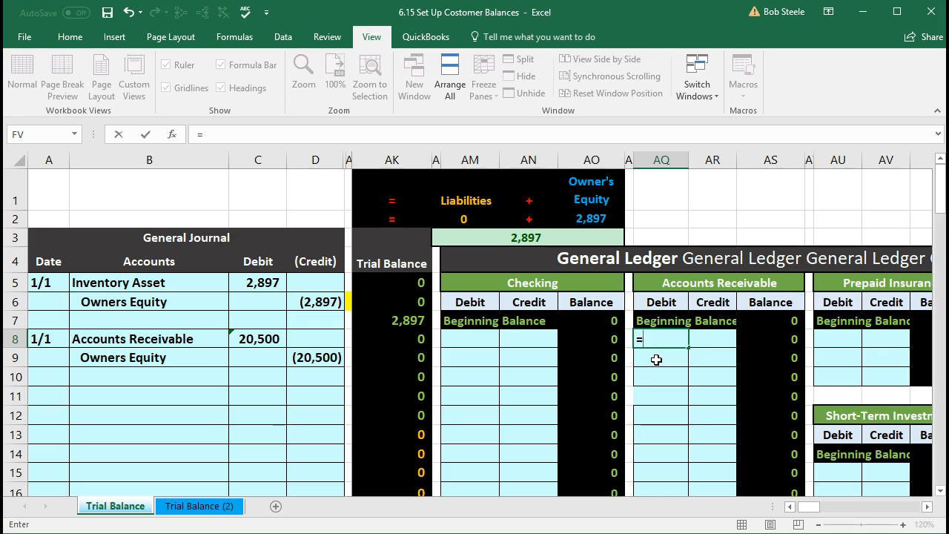
pyautogui.click(262, 338)
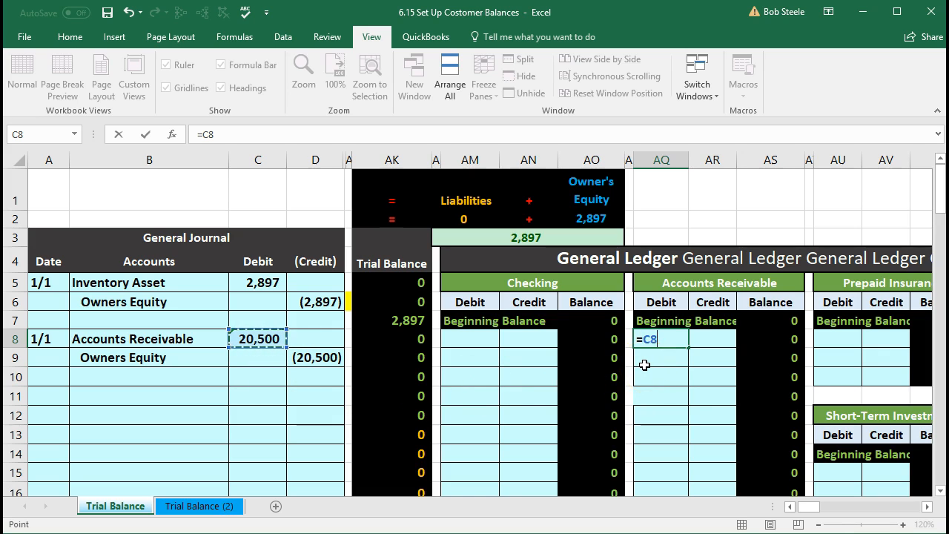
pyautogui.hotkey('ctrl', 'Return')
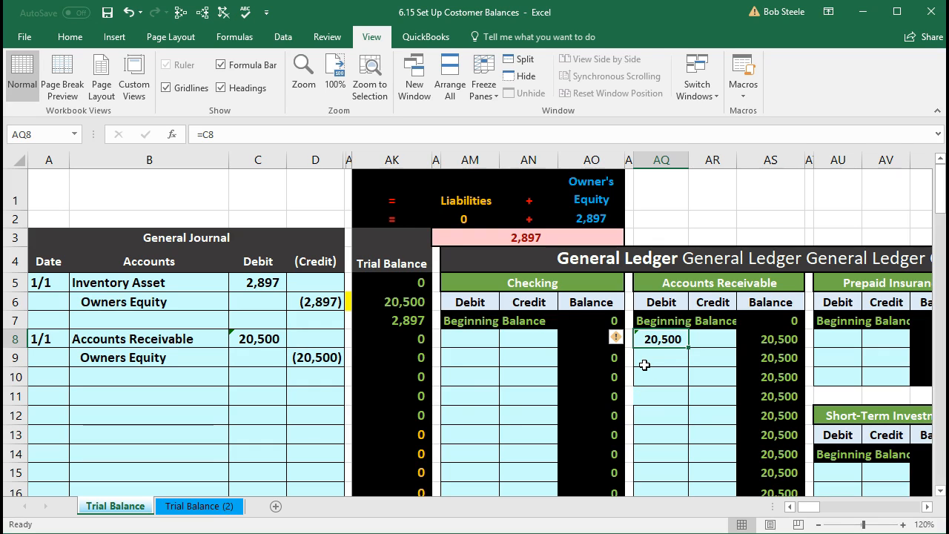
pyautogui.press('Delete')
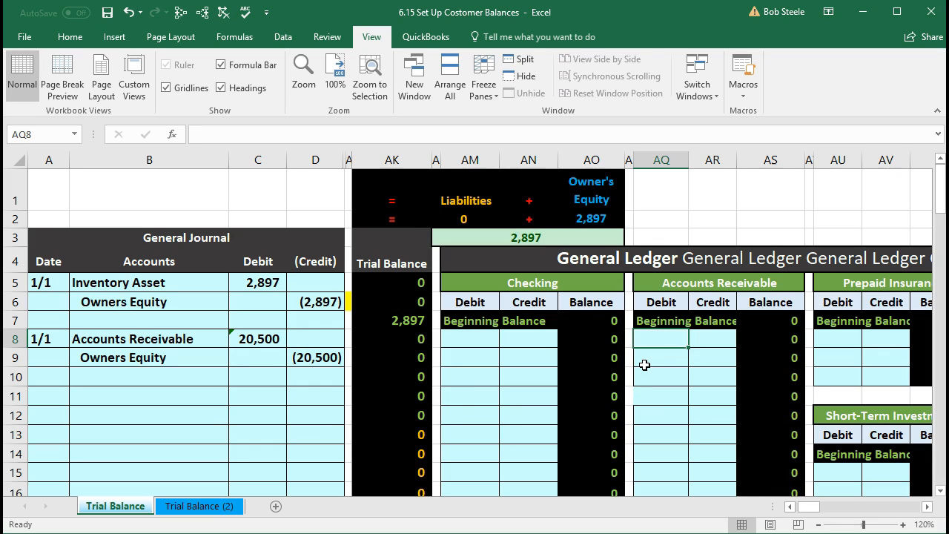
pyautogui.write('=c8')
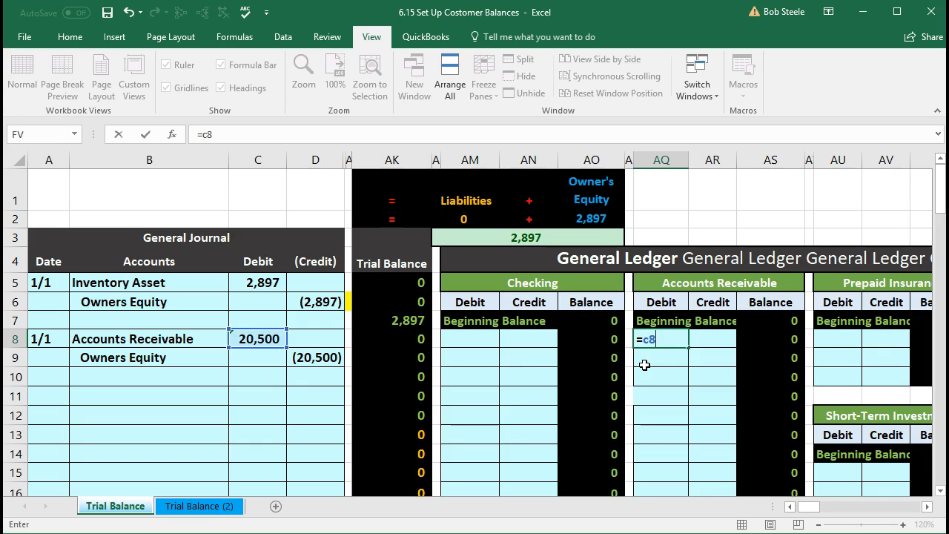
pyautogui.press('Return')
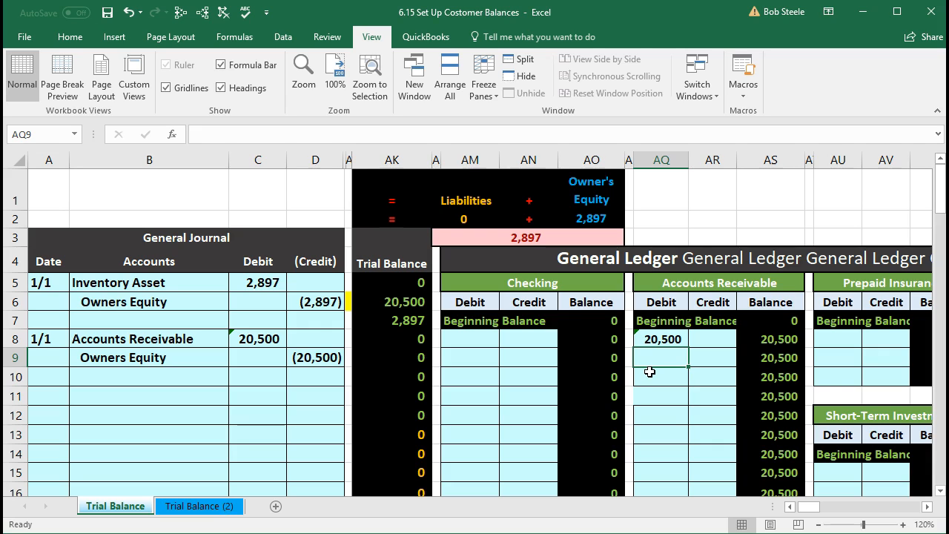
# Step: Review the trial balance accounts and their balances down to Owners Equity
pyautogui.click(652, 377)
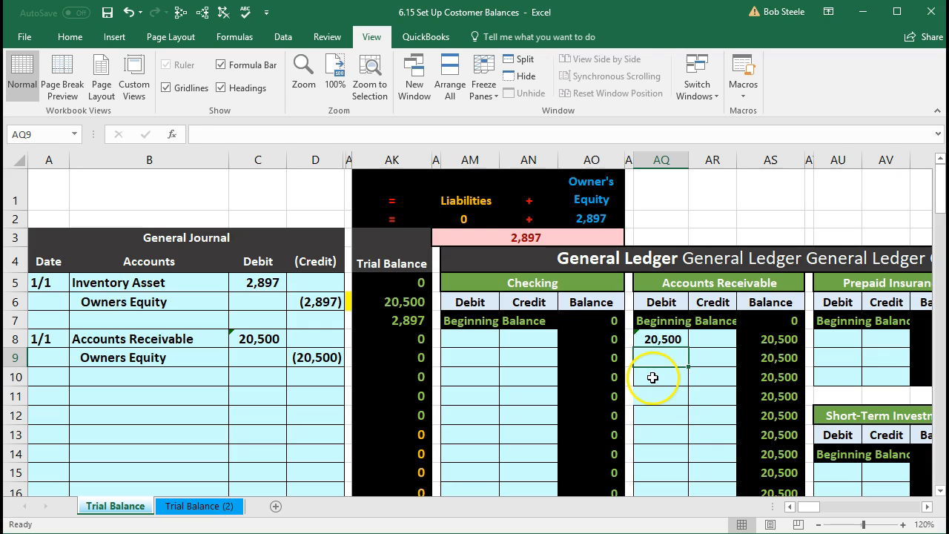
pyautogui.click(315, 375)
pyautogui.press('Right')
pyautogui.press('Right')
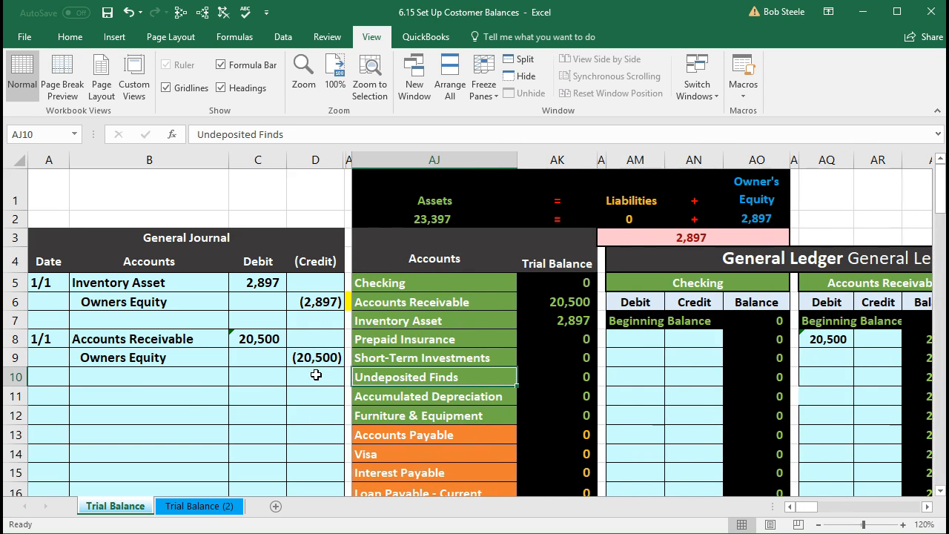
pyautogui.scroll(-2, 402, 408)
pyautogui.click(417, 459)
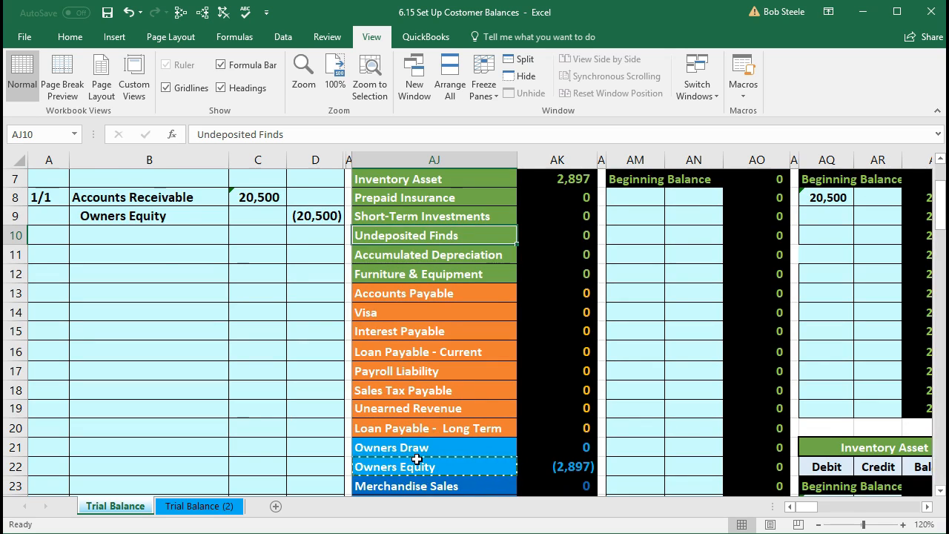
pyautogui.scroll(2, 400, 415)
pyautogui.scroll(-1, 391, 386)
pyautogui.click(391, 393)
pyautogui.scroll(-2, 390, 405)
pyautogui.click(390, 405)
pyautogui.scroll(3, 415, 389)
pyautogui.click(434, 372)
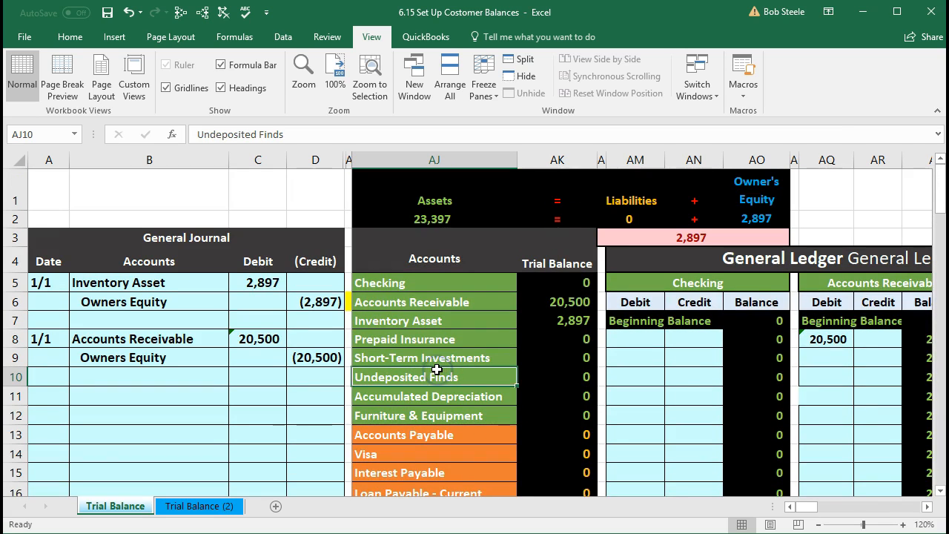
# Step: Post the journal credit to the Owners Equity general ledger by entering the formula =D9 in credit cell BH14
pyautogui.press('Right')
pyautogui.press('Right')
pyautogui.press('Right')
pyautogui.press('Right')
pyautogui.press('Right')
pyautogui.press('Right')
pyautogui.press('Right')
pyautogui.press('Right')
pyautogui.press('Right')
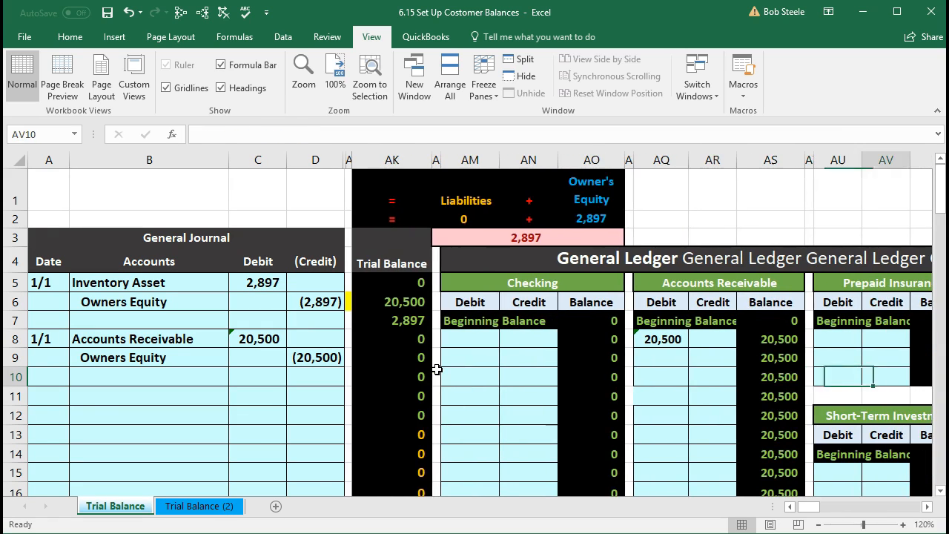
pyautogui.press('Right')
pyautogui.press('Right')
pyautogui.press('Right')
pyautogui.press('Right')
pyautogui.press('Right')
pyautogui.press('Right')
pyautogui.press('Right')
pyautogui.press('Right')
pyautogui.press('Right')
pyautogui.press('Right')
pyautogui.press('Right')
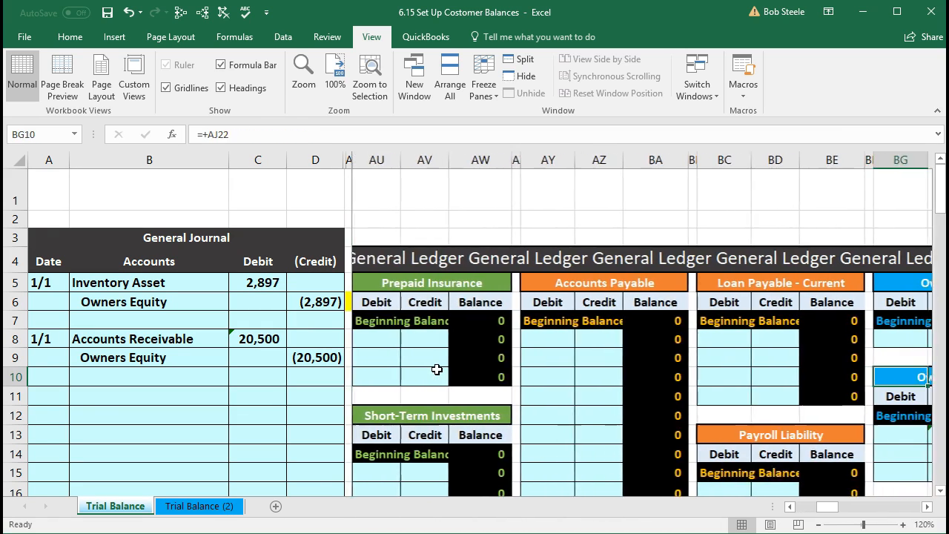
pyautogui.press('Right')
pyautogui.press('Right')
pyautogui.press('Right')
pyautogui.press('Right')
pyautogui.press('Right')
pyautogui.press('Right')
pyautogui.press('Right')
pyautogui.press('Left')
pyautogui.press('Left')
pyautogui.press('Left')
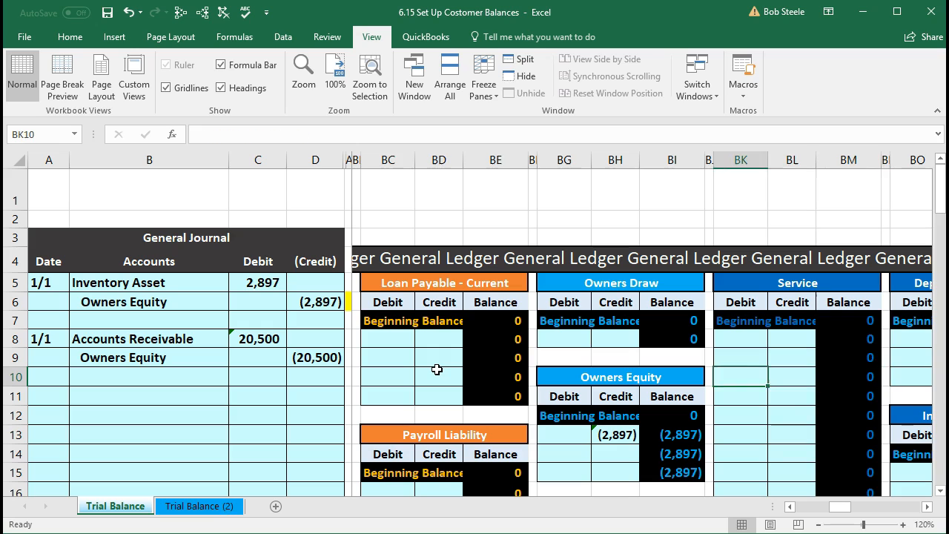
pyautogui.press('Left')
pyautogui.press('Left')
pyautogui.press('Down')
pyautogui.press('Down')
pyautogui.press('Down')
pyautogui.press('Down')
pyautogui.press('Left')
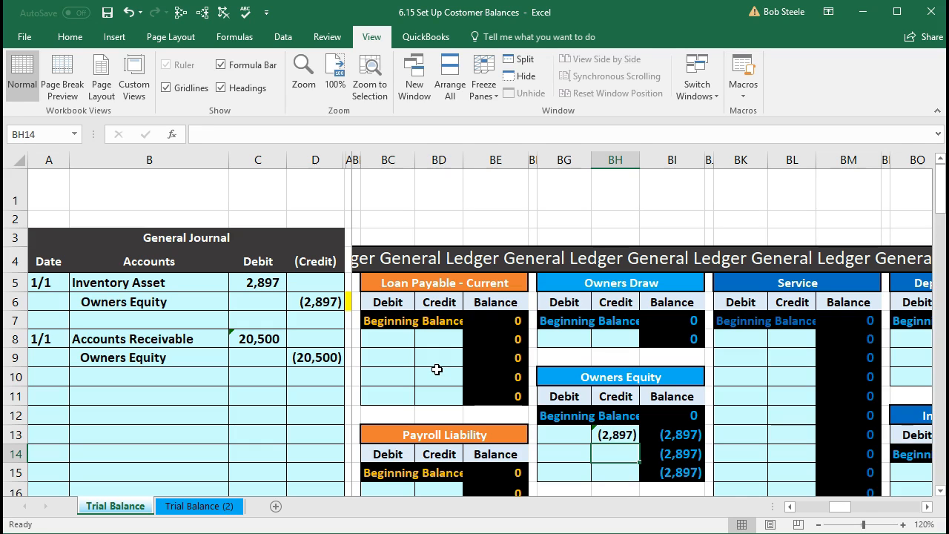
pyautogui.write('=')
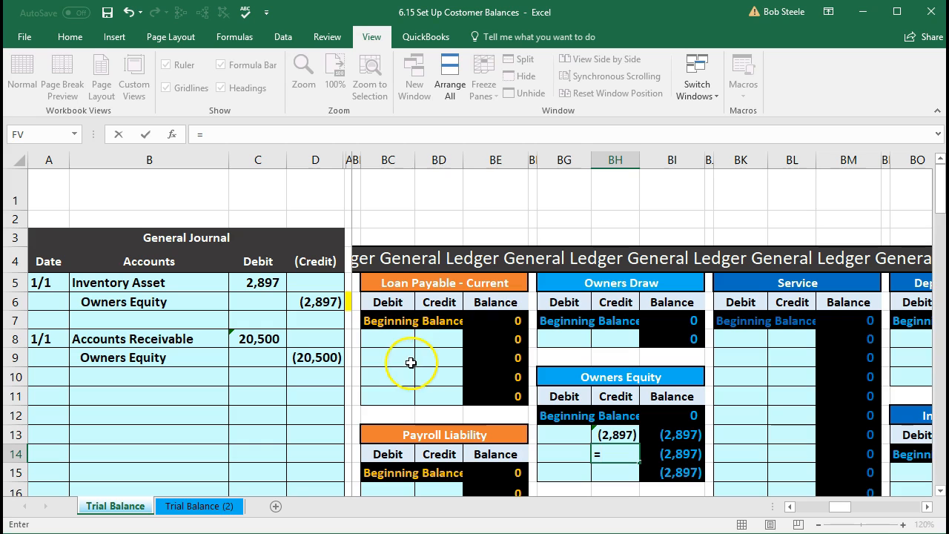
pyautogui.click(333, 357)
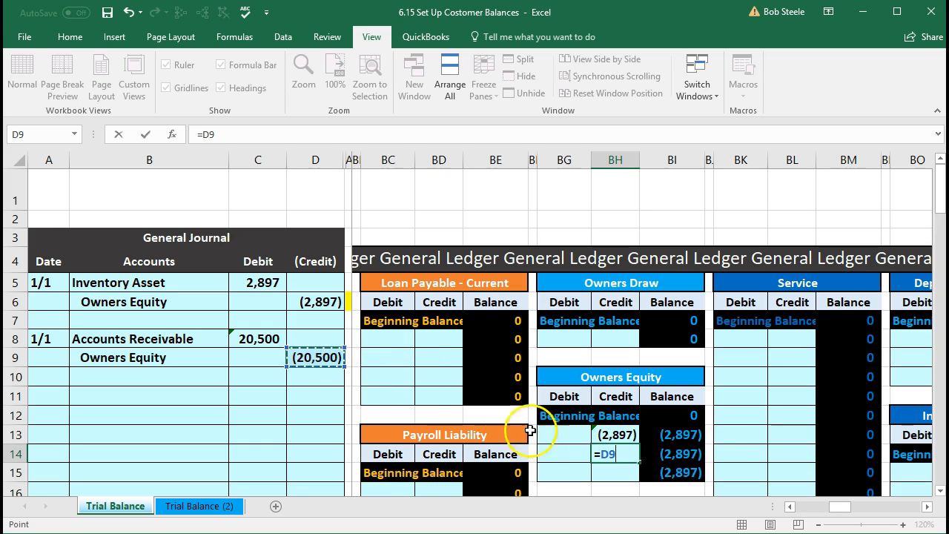
pyautogui.press('Return')
pyautogui.click(703, 454)
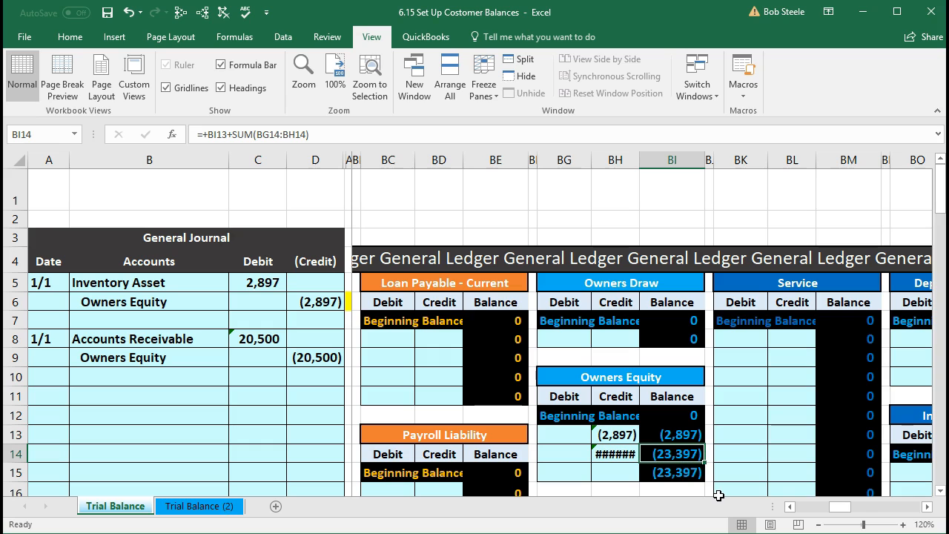
# Step: Widen column BH so the Owners Equity credit amount in BH14 fits in its cell
pyautogui.click(616, 453)
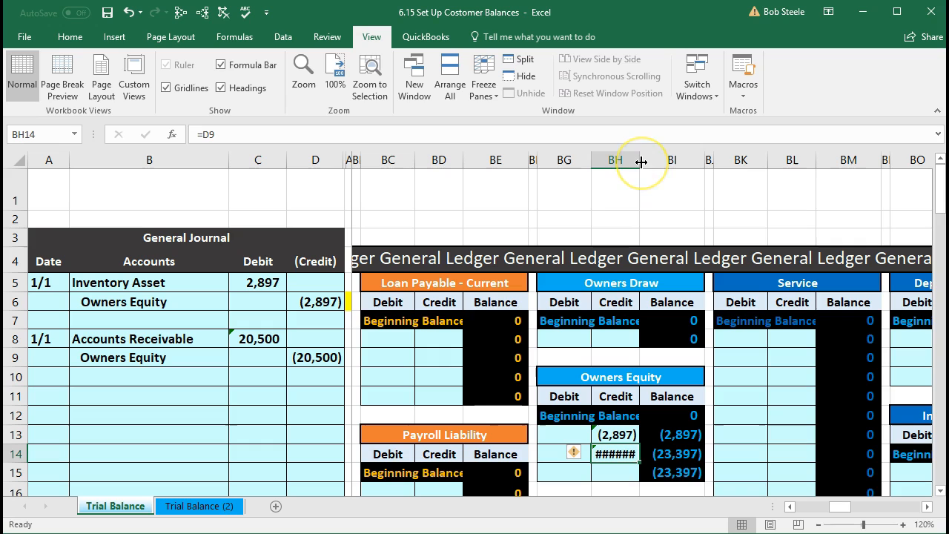
pyautogui.moveTo(640, 162); pyautogui.dragTo(656, 164)
pyautogui.click(702, 400)
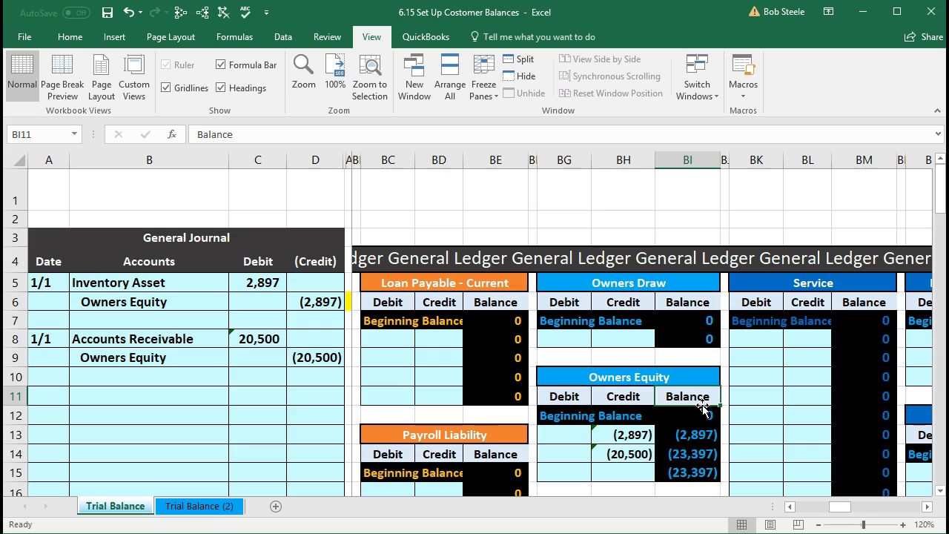
# Step: Trace the precedents of the Accounts Receivable and Owners Equity trial balance amounts in AK6 and AK22 to their ledger balances
pyautogui.press('Left')
pyautogui.press('Left')
pyautogui.press('Left')
pyautogui.press('Left')
pyautogui.press('Left')
pyautogui.press('Left')
pyautogui.press('Left')
pyautogui.press('Left')
pyautogui.press('Left')
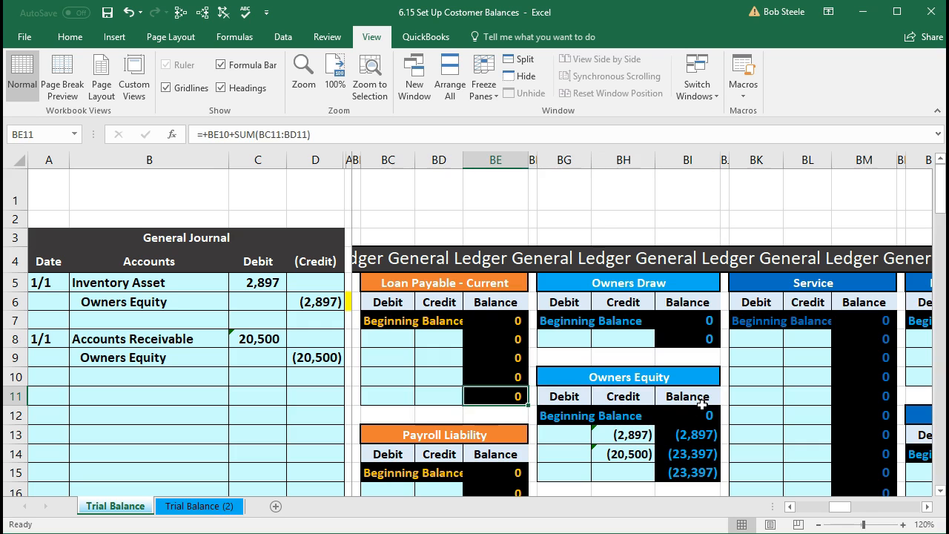
pyautogui.press('Left')
pyautogui.press('Left')
pyautogui.press('Left')
pyautogui.press('Left')
pyautogui.press('Left')
pyautogui.press('Left')
pyautogui.press('Left')
pyautogui.press('Left')
pyautogui.press('Left')
pyautogui.press('Left')
pyautogui.press('Left')
pyautogui.press('Left')
pyautogui.press('Left')
pyautogui.press('Left')
pyautogui.press('Left')
pyautogui.press('Left')
pyautogui.press('Left')
pyautogui.press('Left')
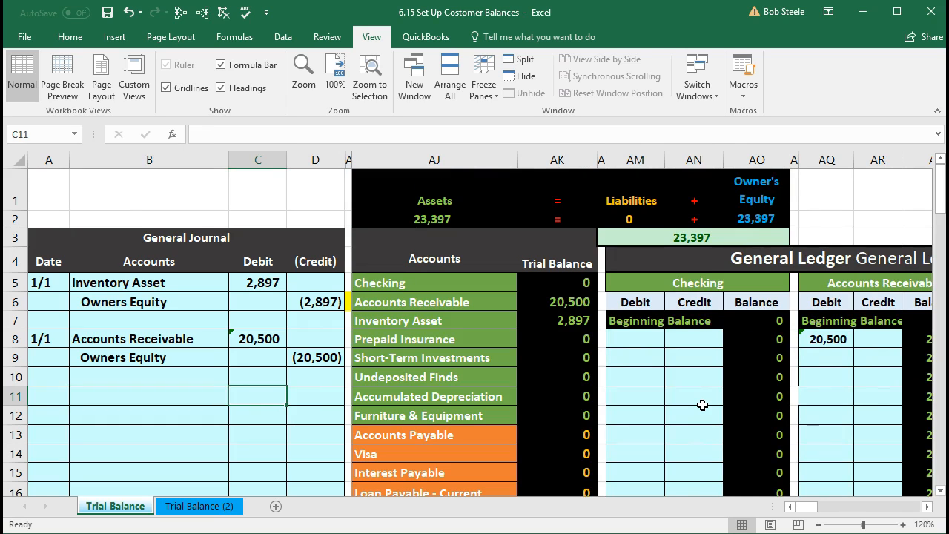
pyautogui.click(559, 304)
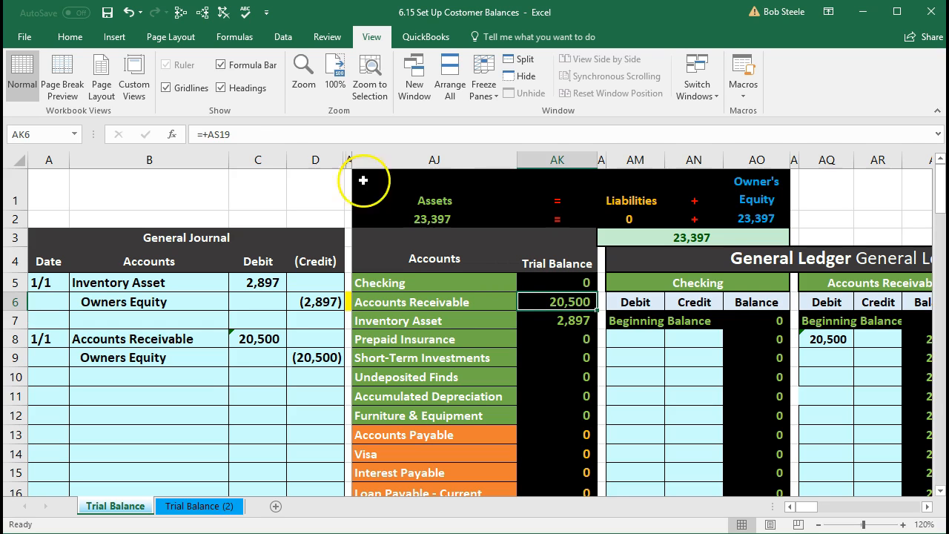
pyautogui.click(180, 12)
pyautogui.scroll(-3, 893, 333)
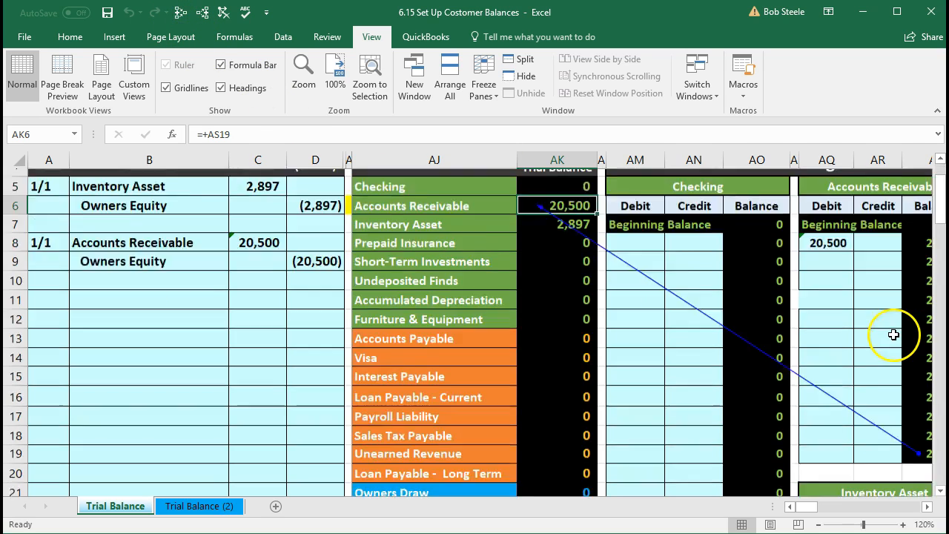
pyautogui.click(927, 506)
pyautogui.scroll(2, 801, 417)
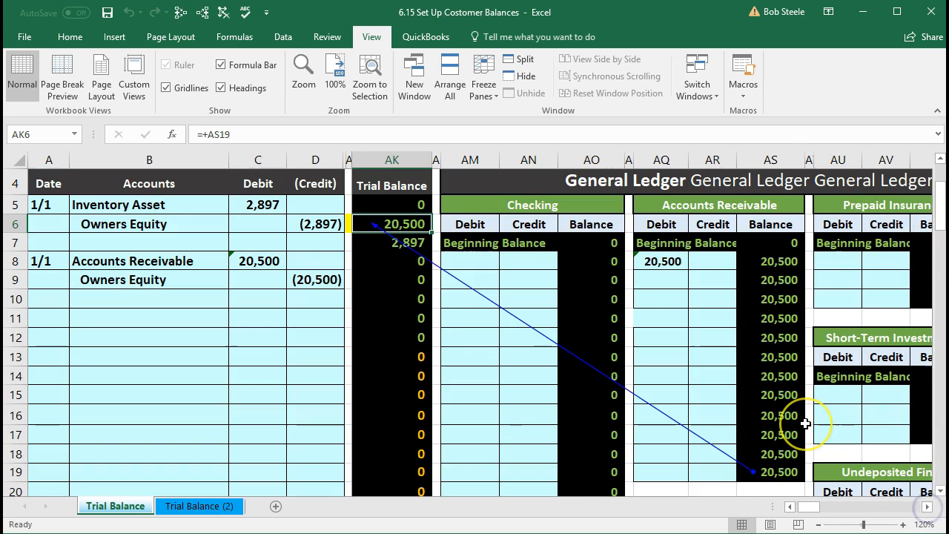
pyautogui.click(789, 506)
pyautogui.scroll(-2, 693, 459)
pyautogui.click(570, 408)
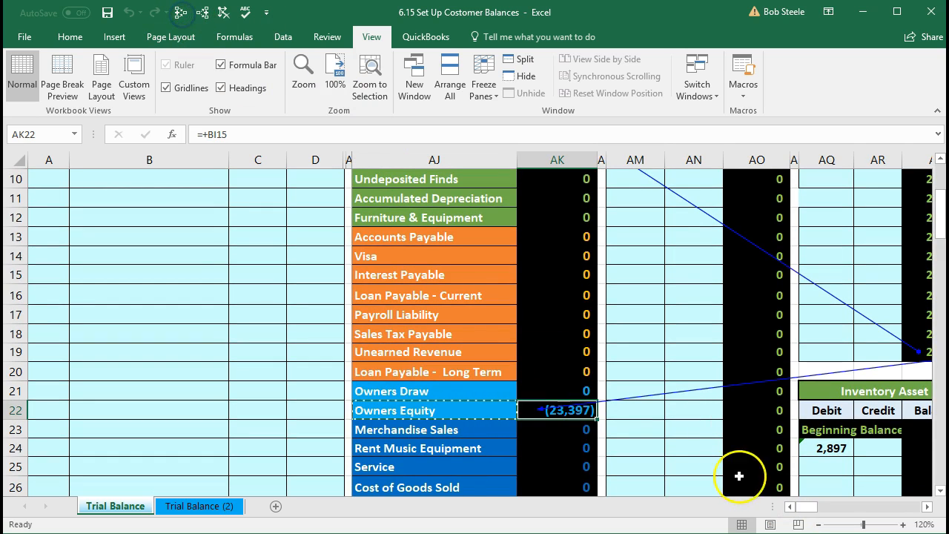
pyautogui.moveTo(807, 506)
pyautogui.mouseDown()
pyautogui.moveTo(836, 506)
pyautogui.moveTo(806, 507)
pyautogui.mouseUp()
# Step: Inspect the Total Debits - Total (credits) formula in AK38 beneath the trial balance, leaving it unchanged
pyautogui.scroll(-5, 571, 419)
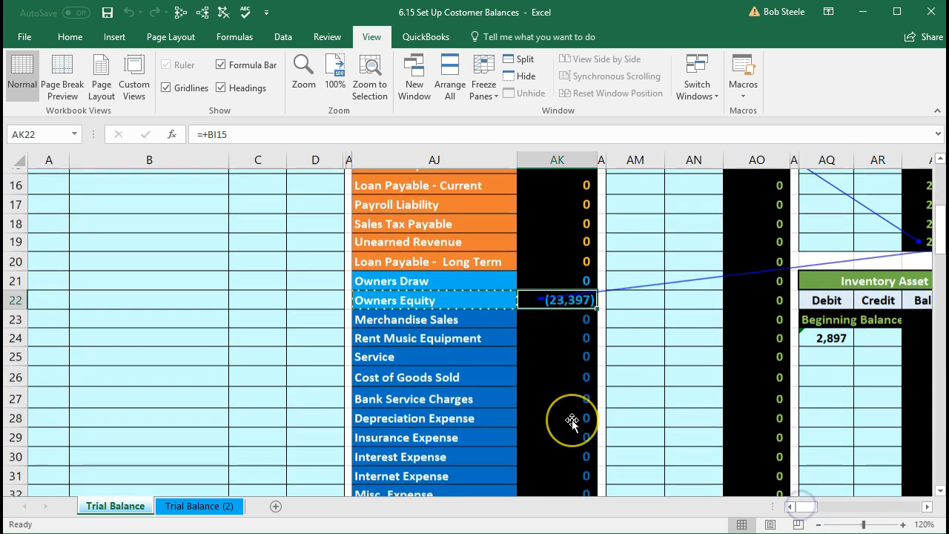
pyautogui.doubleClick(568, 430)
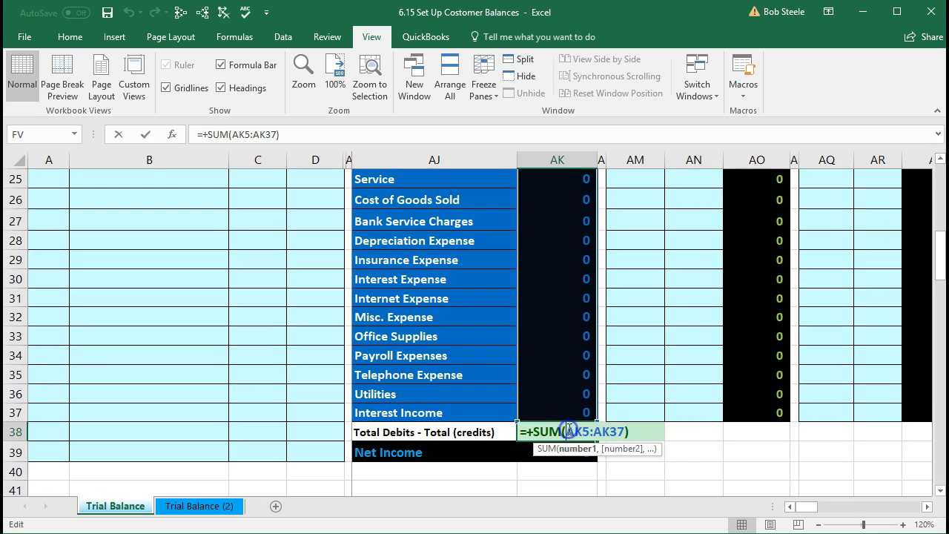
pyautogui.press('Return')
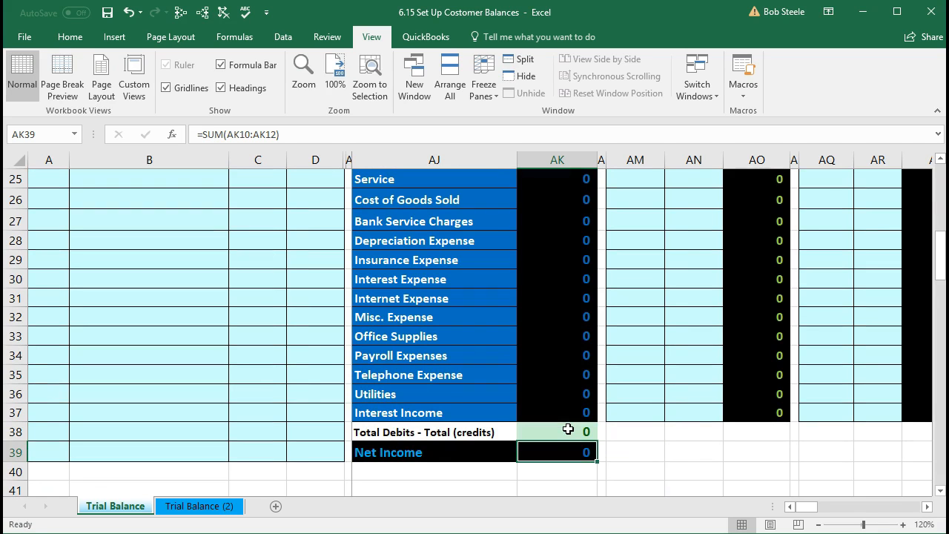
# Step: Review the trial balance amounts for Accounts Receivable, Inventory Asset and Owners Equity
pyautogui.scroll(5, 567, 429)
pyautogui.scroll(3, 567, 429)
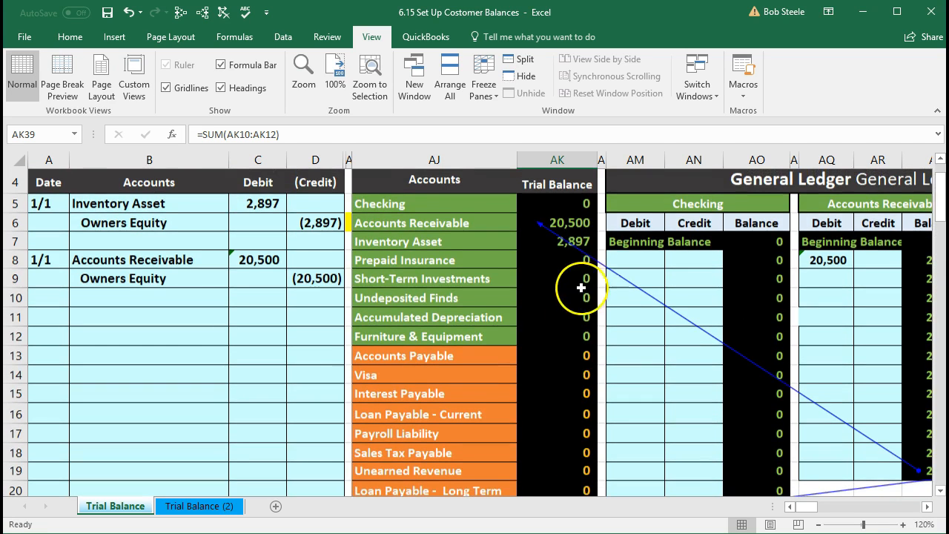
pyautogui.click(568, 224)
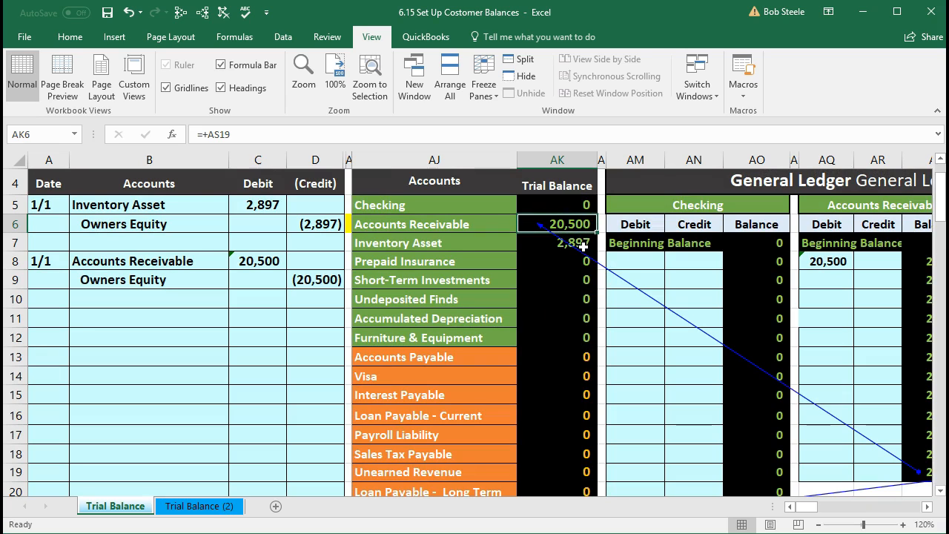
pyautogui.click(583, 245)
pyautogui.click(611, 318)
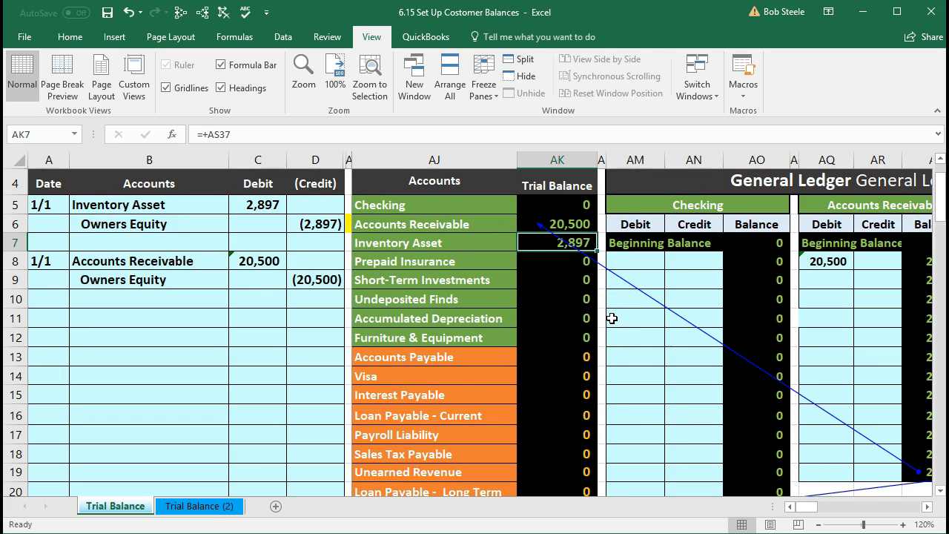
pyautogui.scroll(-3, 611, 318)
pyautogui.click(585, 354)
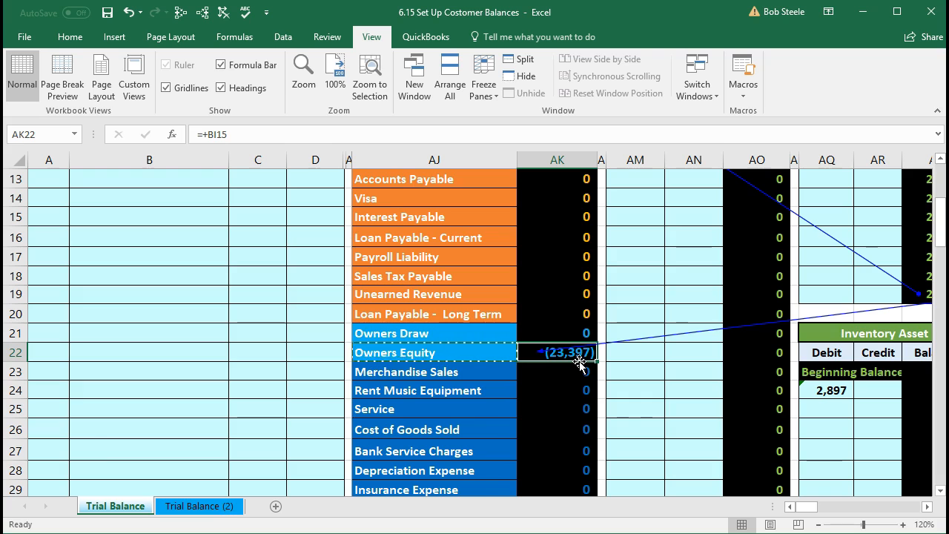
pyautogui.scroll(1, 579, 363)
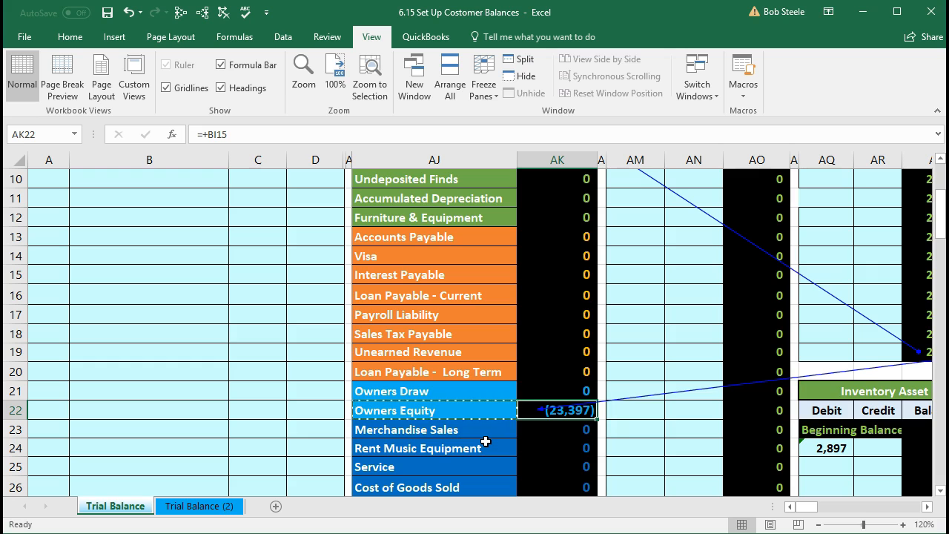
# Step: Remove the precedent arrows and trace the dependents of the Accounts Receivable, Inventory Asset and Owners Equity trial balance amounts
pyautogui.scroll(1, 484, 441)
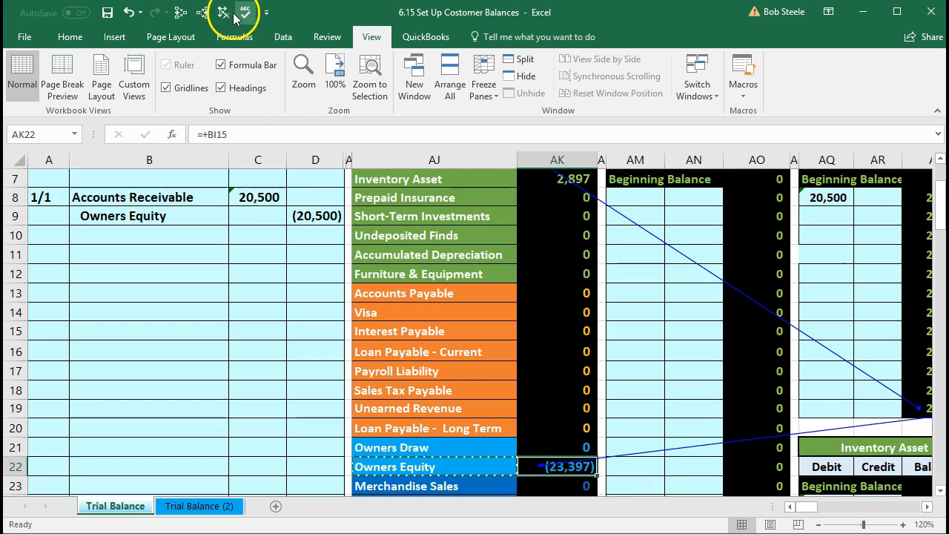
pyautogui.scroll(1, 413, 304)
pyautogui.click(581, 223)
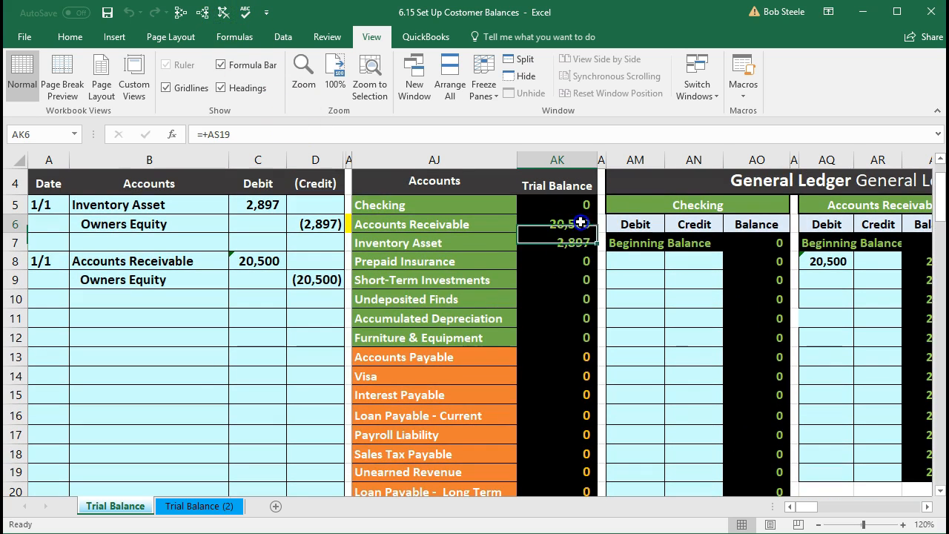
pyautogui.click(232, 11)
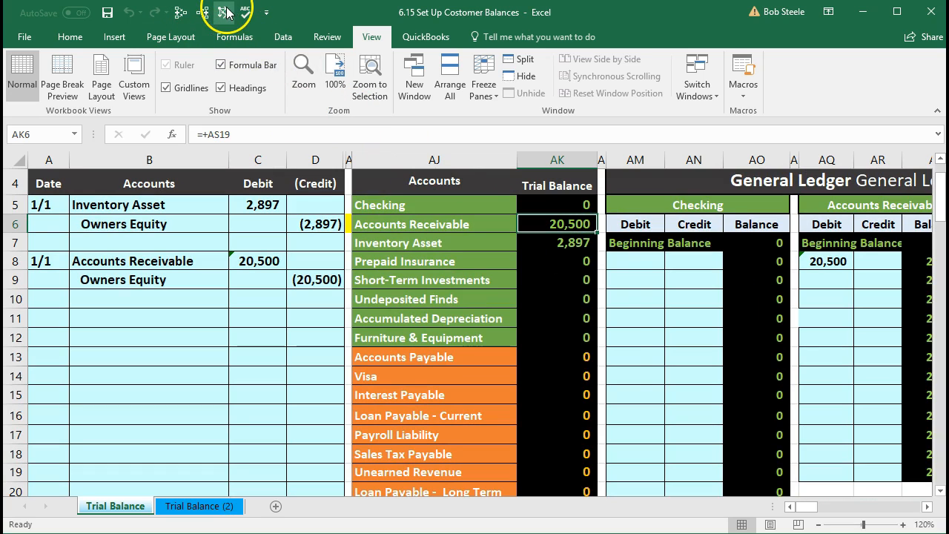
pyautogui.click(618, 309)
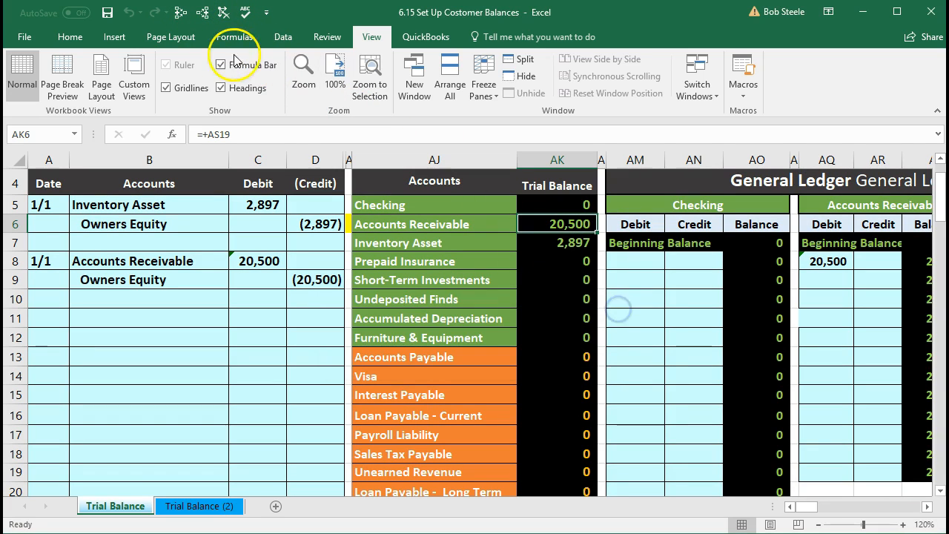
pyautogui.click(203, 12)
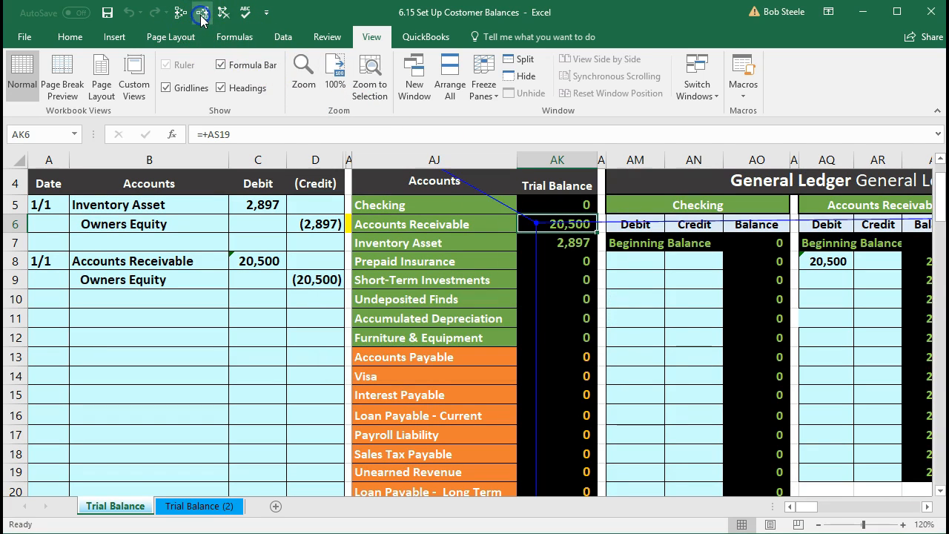
pyautogui.click(558, 244)
pyautogui.scroll(-2, 519, 269)
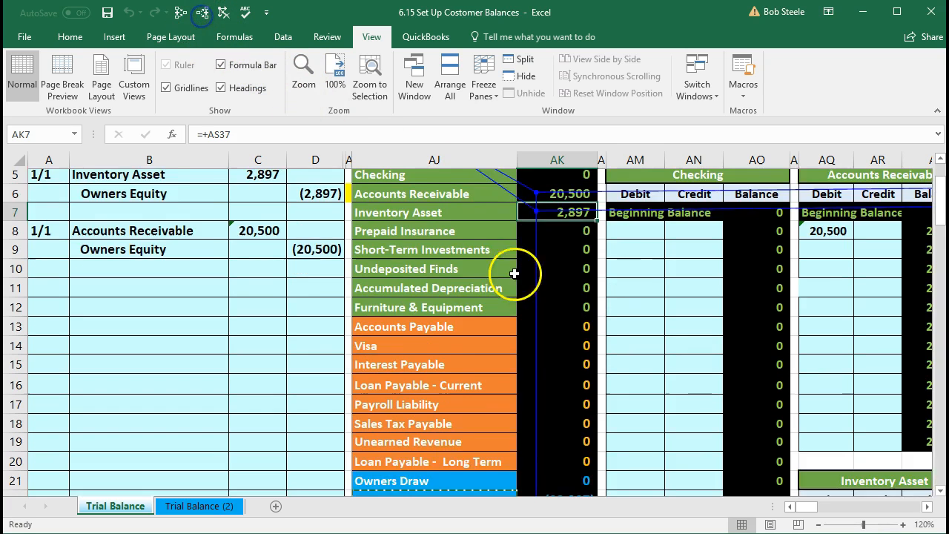
pyautogui.click(580, 410)
pyautogui.click(224, 13)
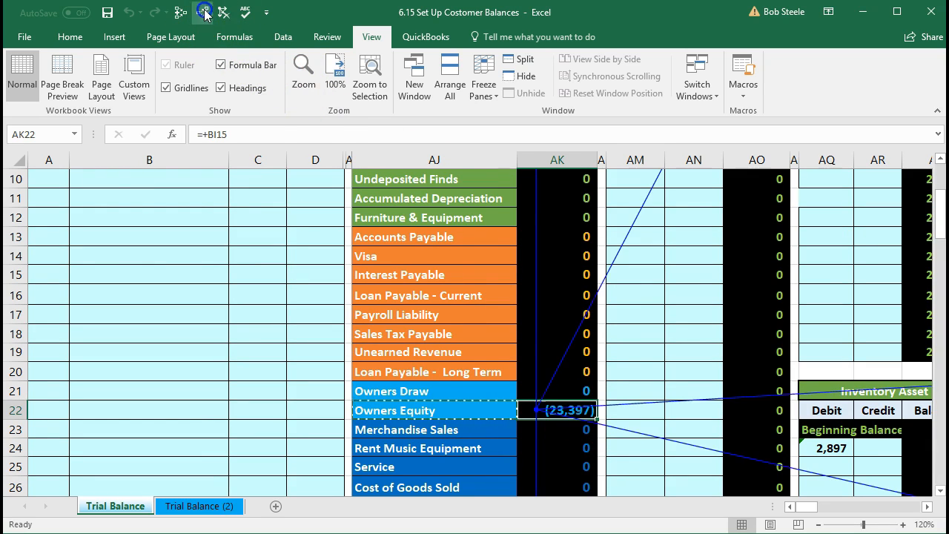
# Step: Follow the dependent arrows to the Balance Sheet and inspect the Accounts Receivable, Inventory Asset, Total current assets and Total Assets formulas
pyautogui.press('Up')
pyautogui.press('Up')
pyautogui.press('Up')
pyautogui.press('Up')
pyautogui.press('Up')
pyautogui.press('Up')
pyautogui.press('Up')
pyautogui.press('Up')
pyautogui.press('Up')
pyautogui.press('Up')
pyautogui.press('Up')
pyautogui.press('Up')
pyautogui.press('Up')
pyautogui.press('Up')
pyautogui.press('Up')
pyautogui.press('Up')
pyautogui.press('Up')
pyautogui.press('Up')
pyautogui.press('Up')
pyautogui.press('Up')
pyautogui.press('Up')
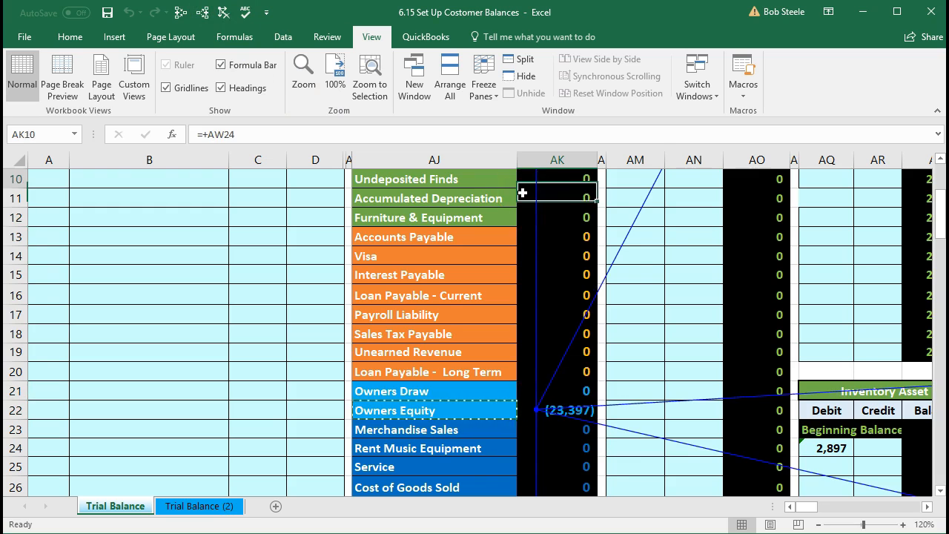
pyautogui.press('Right')
pyautogui.press('Right')
pyautogui.press('Right')
pyautogui.press('Right')
pyautogui.press('Right')
pyautogui.press('Right')
pyautogui.press('Right')
pyautogui.press('Right')
pyautogui.press('Right')
pyautogui.press('Right')
pyautogui.press('Right')
pyautogui.press('Right')
pyautogui.press('Right')
pyautogui.press('Right')
pyautogui.press('Right')
pyautogui.press('Right')
pyautogui.press('Right')
pyautogui.press('Right')
pyautogui.press('Right')
pyautogui.press('Right')
pyautogui.press('Right')
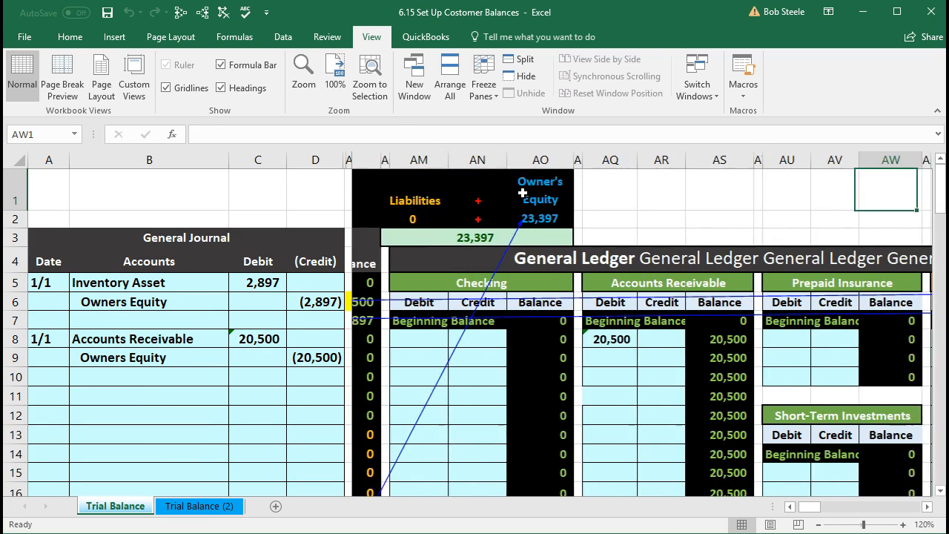
pyautogui.press('Right')
pyautogui.press('Right')
pyautogui.press('Right')
pyautogui.press('Right')
pyautogui.press('Right')
pyautogui.press('Right')
pyautogui.press('Right')
pyautogui.press('Right')
pyautogui.press('Right')
pyautogui.press('Right')
pyautogui.press('Right')
pyautogui.press('Right')
pyautogui.press('Right')
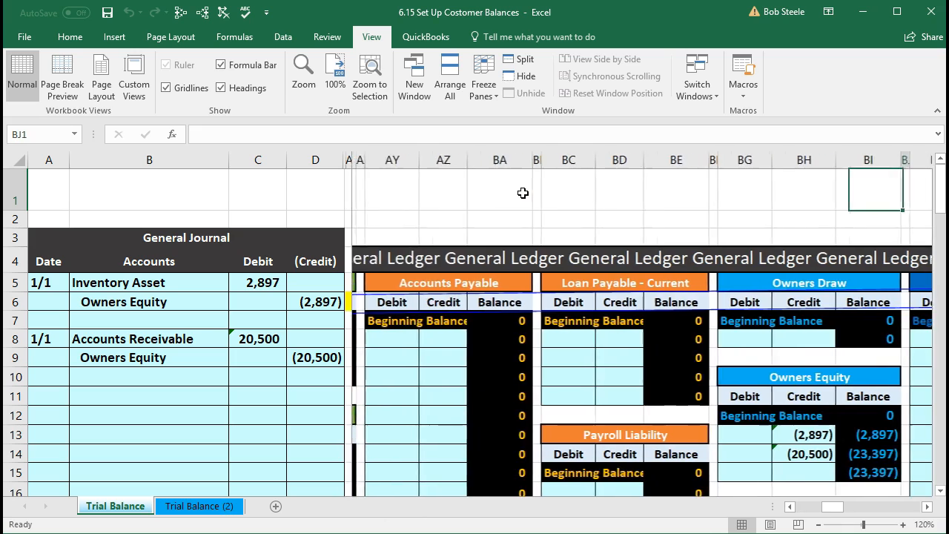
pyautogui.press('Right')
pyautogui.press('Right')
pyautogui.press('Right')
pyautogui.press('Right')
pyautogui.press('Right')
pyautogui.press('Right')
pyautogui.press('Right')
pyautogui.press('Right')
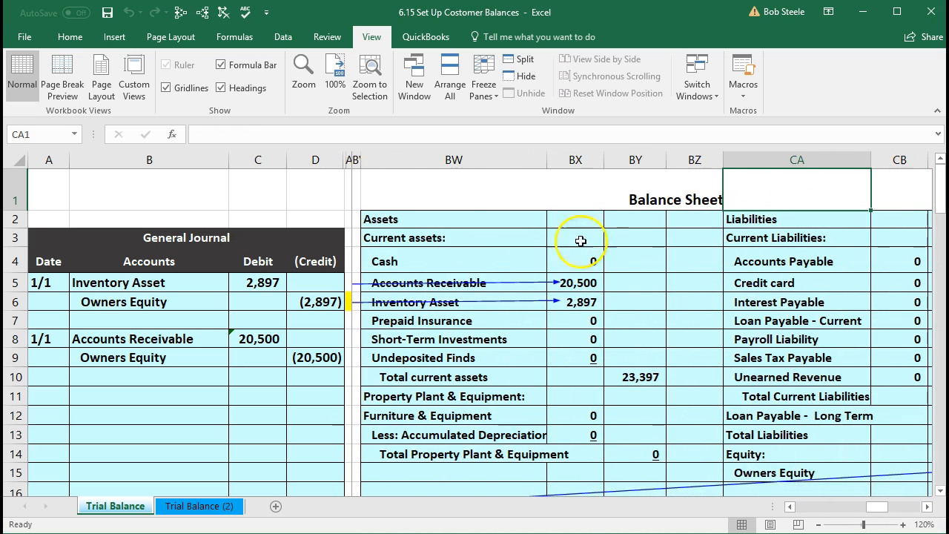
pyautogui.click(587, 282)
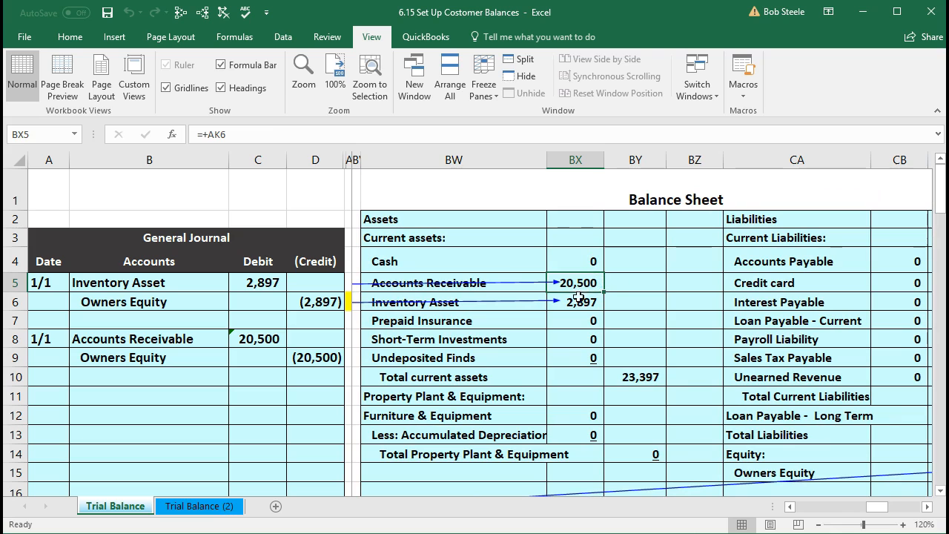
pyautogui.click(578, 301)
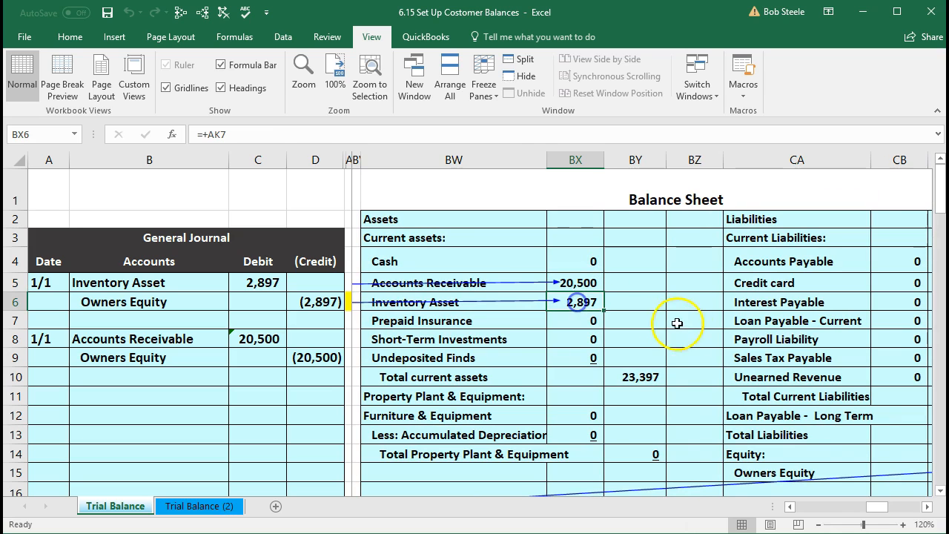
pyautogui.click(652, 380)
pyautogui.scroll(-1, 714, 378)
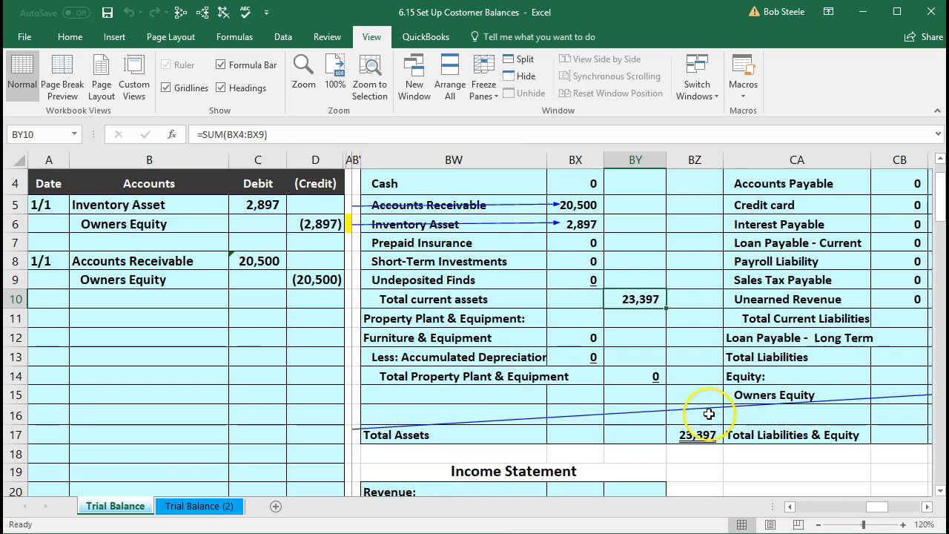
pyautogui.click(697, 435)
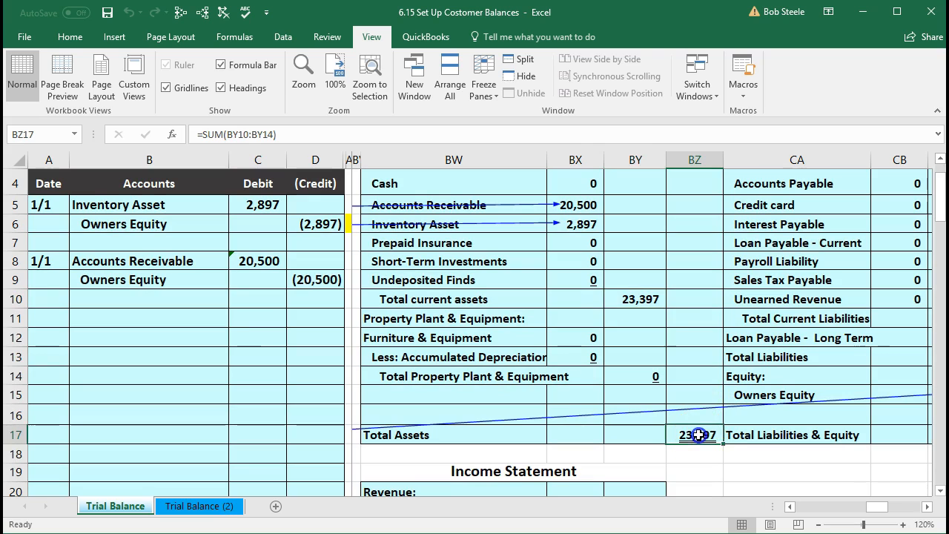
# Step: Inspect the Total Liabilities & Equity formula in CC17 of the Balance Sheet
pyautogui.click(926, 506)
pyautogui.click(926, 506)
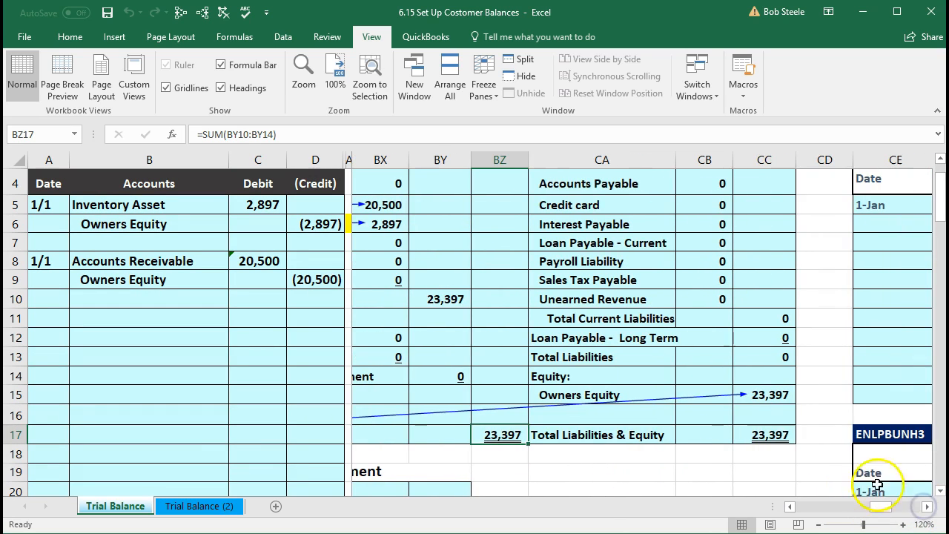
pyautogui.click(781, 435)
pyautogui.scroll(-3, 780, 435)
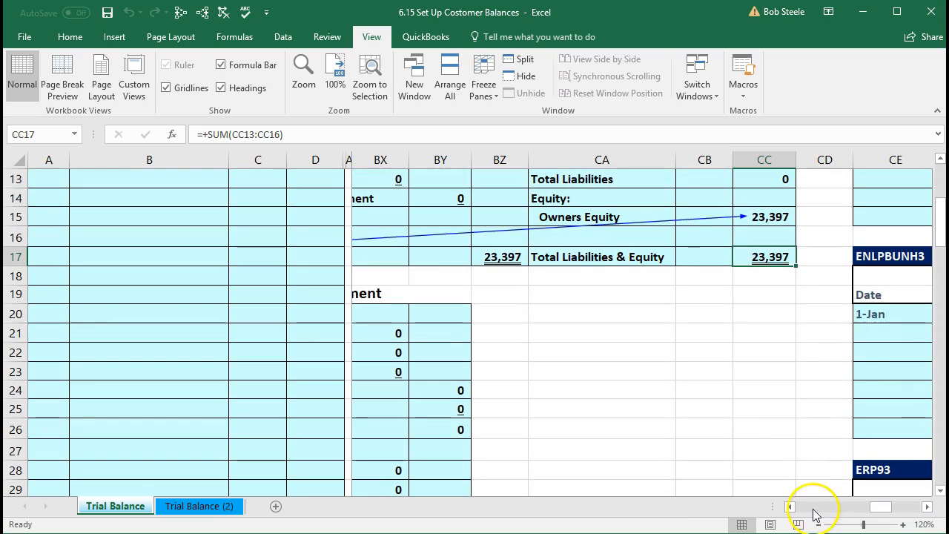
# Step: Review the Income Statement and inspect the Beginning and Ending Owner's Equity amounts in the Statement of Owner's Equity
pyautogui.click(789, 506)
pyautogui.scroll(-5, 717, 455)
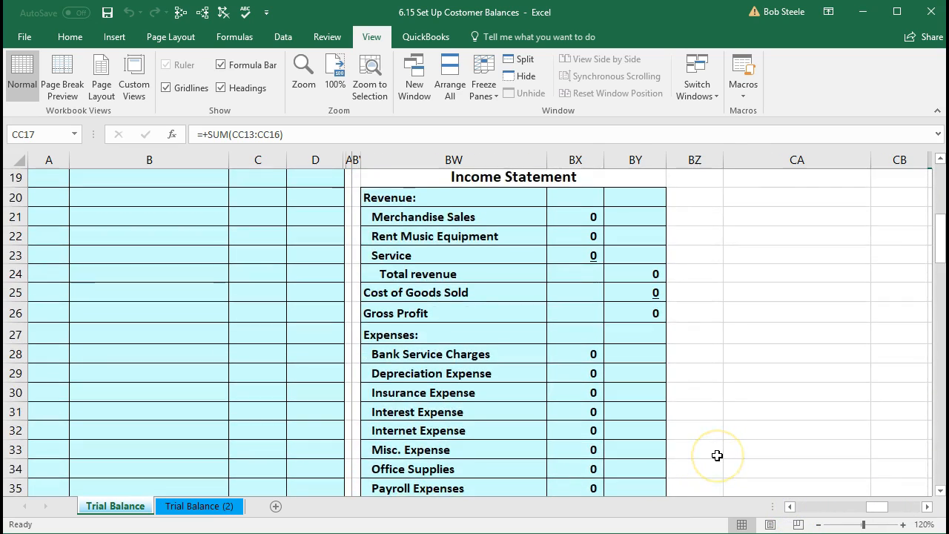
pyautogui.scroll(-3, 716, 455)
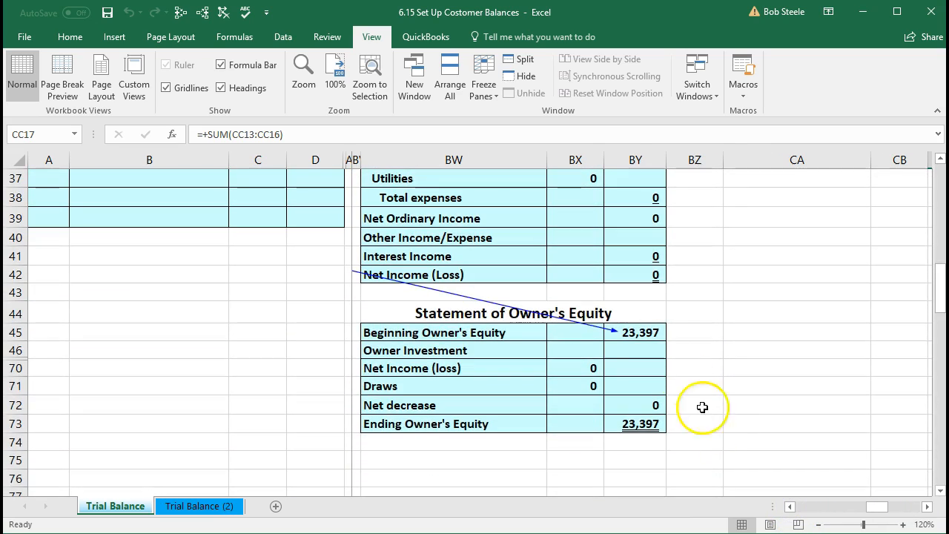
pyautogui.click(649, 335)
pyautogui.click(643, 427)
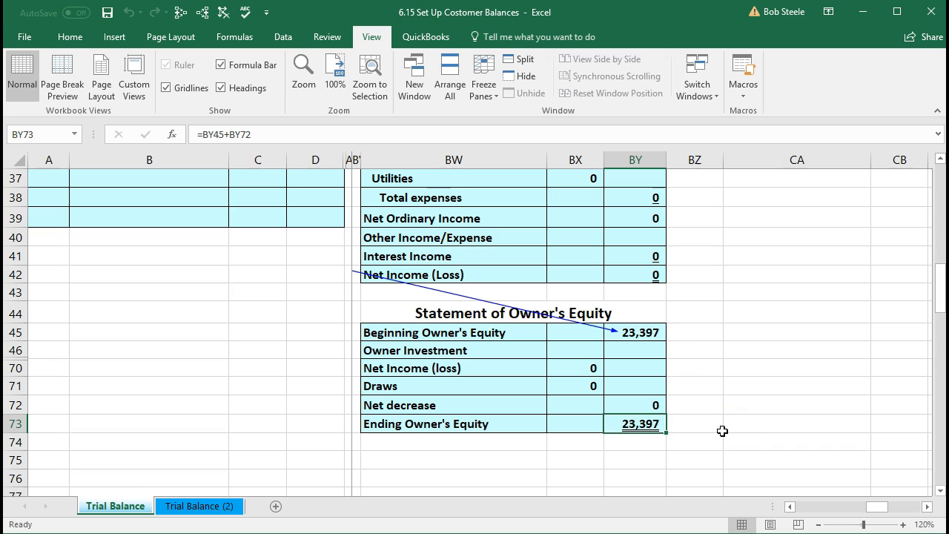
# Step: Review the Balance Sheet again, and compare the Accounts Receivable and Owners Equity journal entry with the trial balance
pyautogui.scroll(12, 722, 431)
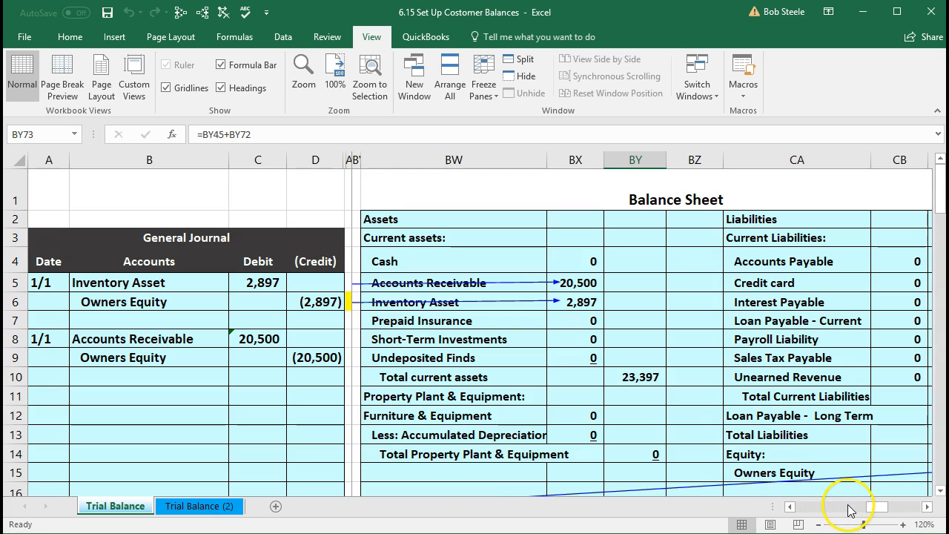
pyautogui.click(810, 430)
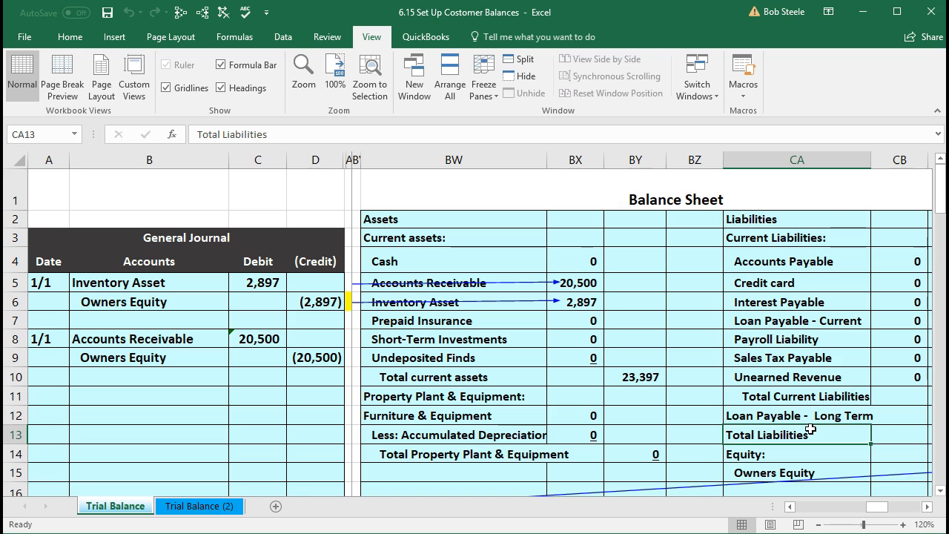
pyautogui.press('Left')
pyautogui.press('Left')
pyautogui.press('Left')
pyautogui.press('Left')
pyautogui.press('Left')
pyautogui.press('Left')
pyautogui.press('Left')
pyautogui.press('Left')
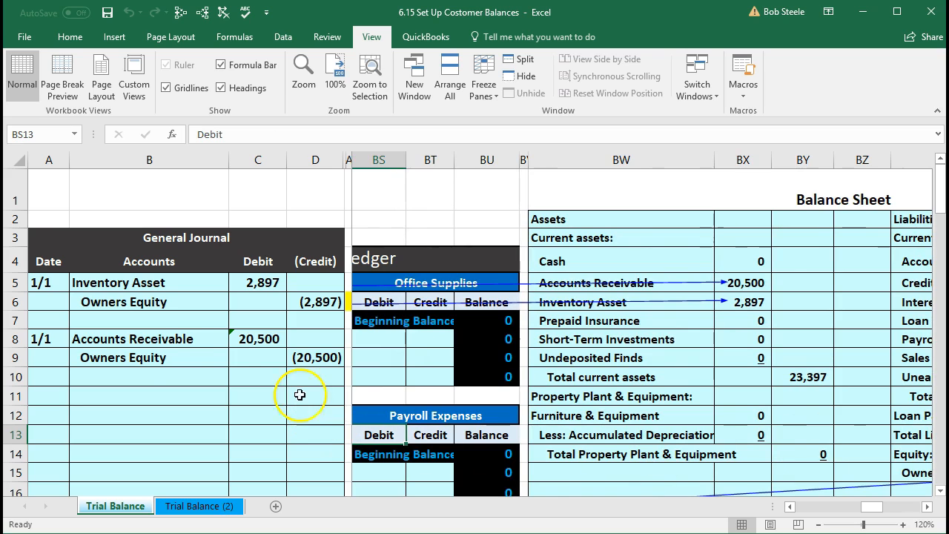
pyautogui.moveTo(138, 337); pyautogui.dragTo(195, 351)
pyautogui.press('Right')
pyautogui.press('Right')
pyautogui.press('Right')
pyautogui.press('Right')
pyautogui.press('Right')
pyautogui.press('Right')
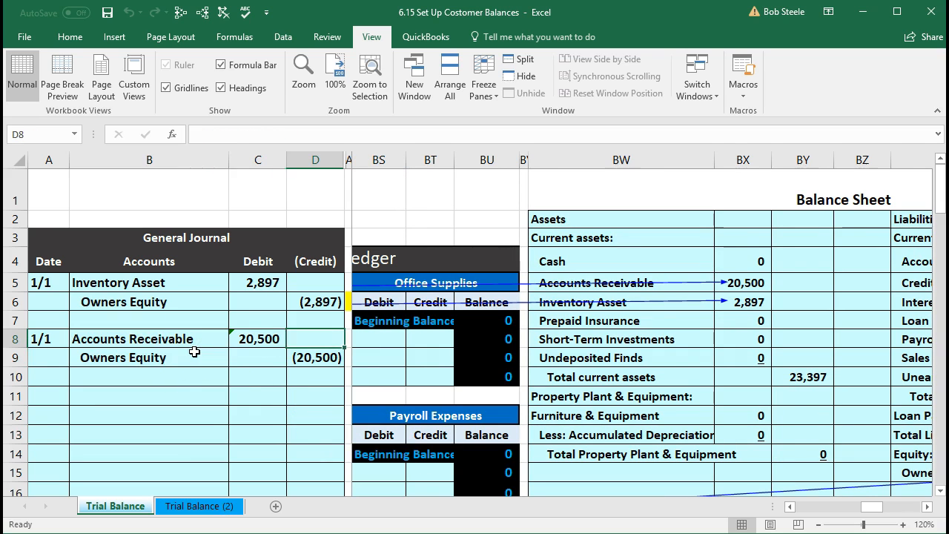
pyautogui.press('Right')
pyautogui.press('Right')
pyautogui.press('Right')
pyautogui.press('Right')
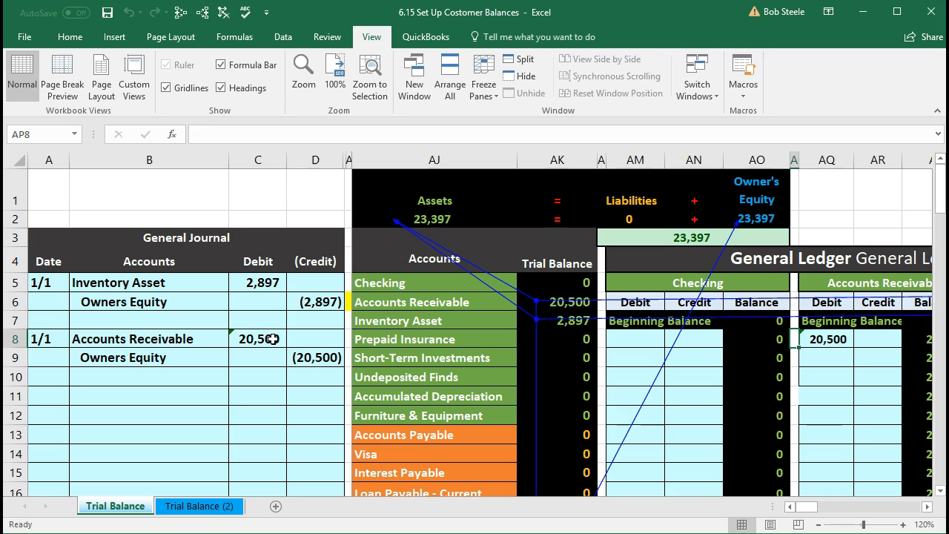
pyautogui.click(127, 523)
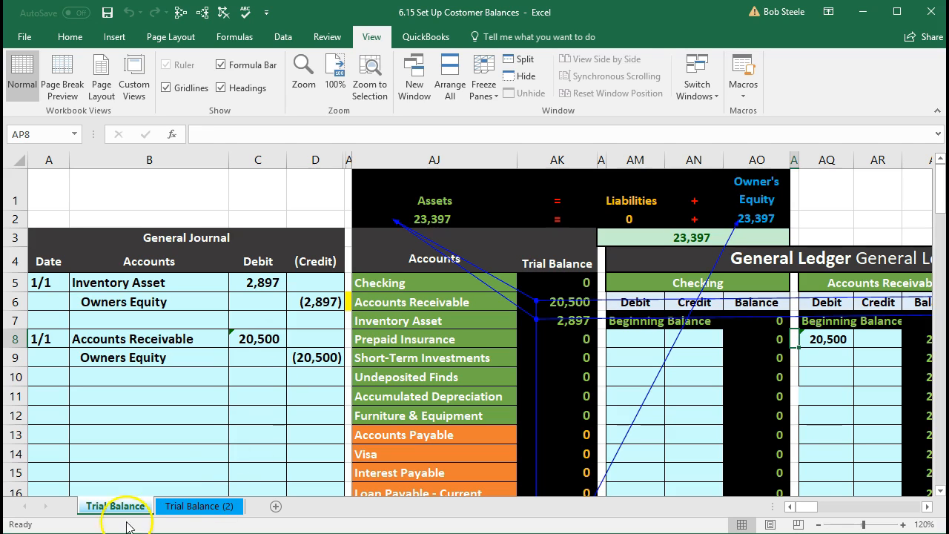